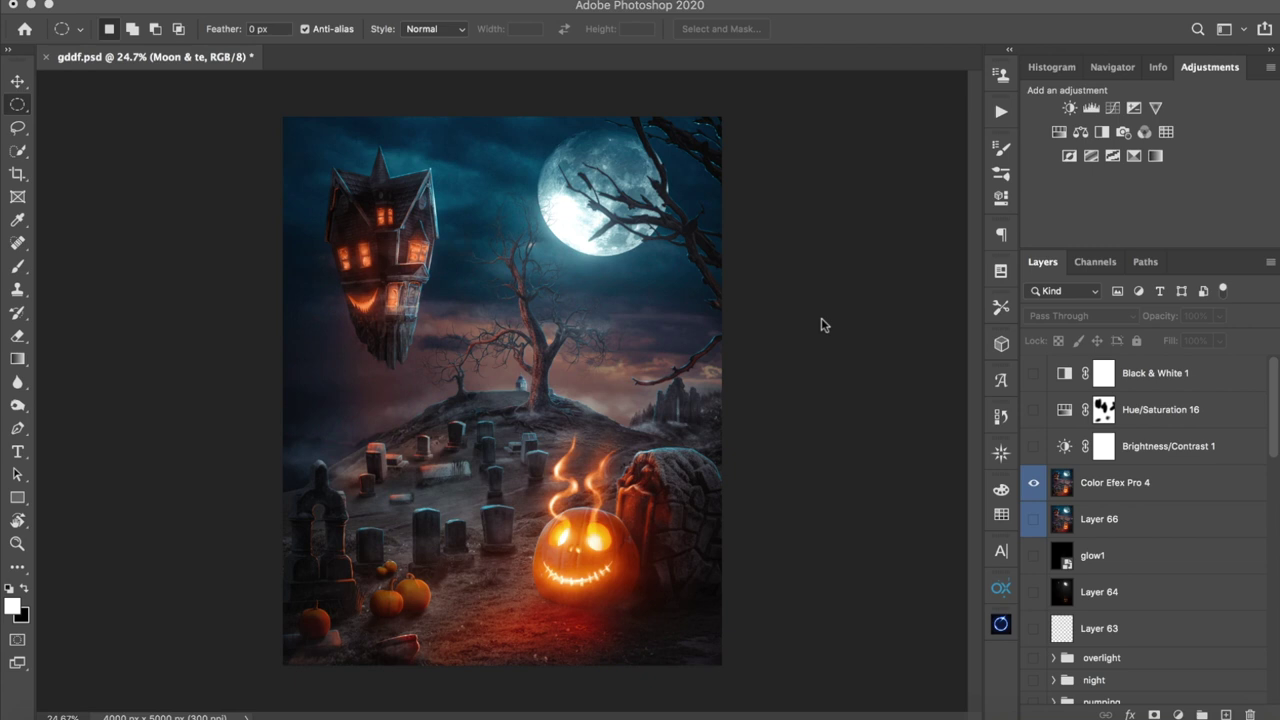
- Hide the Color Efex Pro 4 layer and show the sky-clouds-rain photo layer at the base of the layer stack
click(1033, 482)
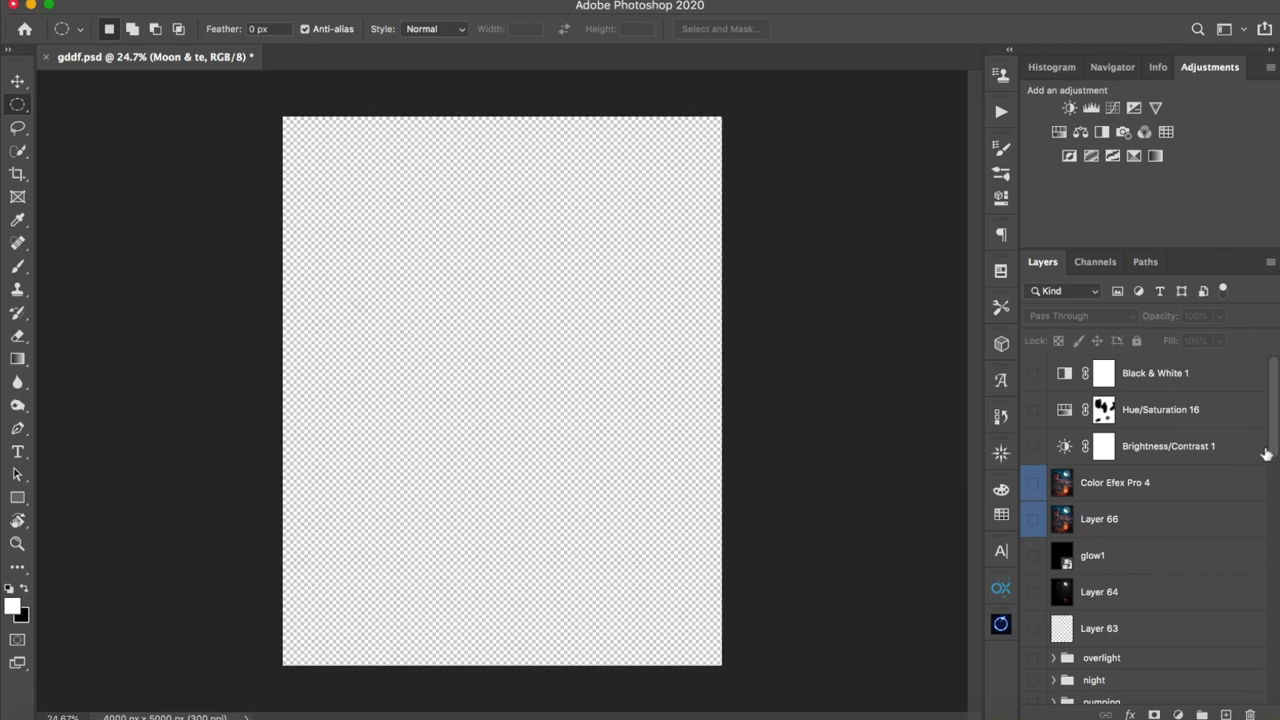
drag(1268, 446, 1276, 381)
drag(1274, 462, 1270, 698)
click(1035, 686)
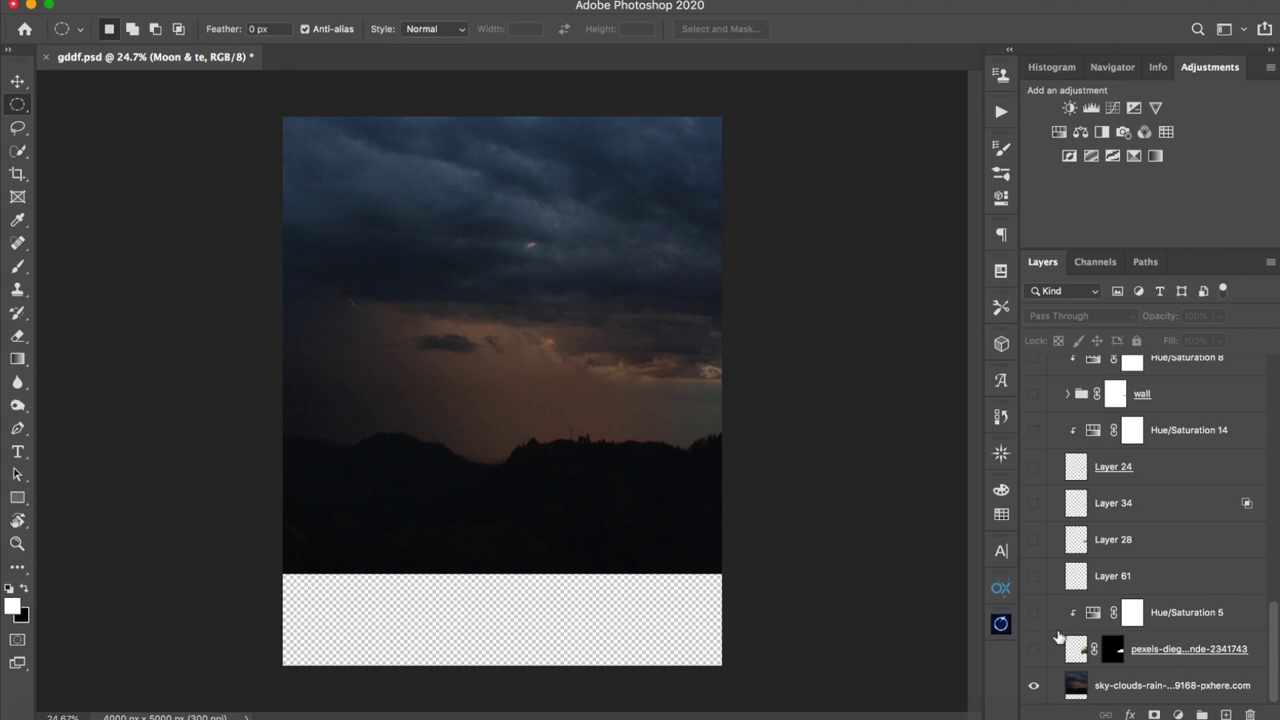
- Show the marcelo-riv hill photo layer with its clipped Hue/Saturation 5 copy and Curves 5 adjustments
scroll(1123, 540, up, 3)
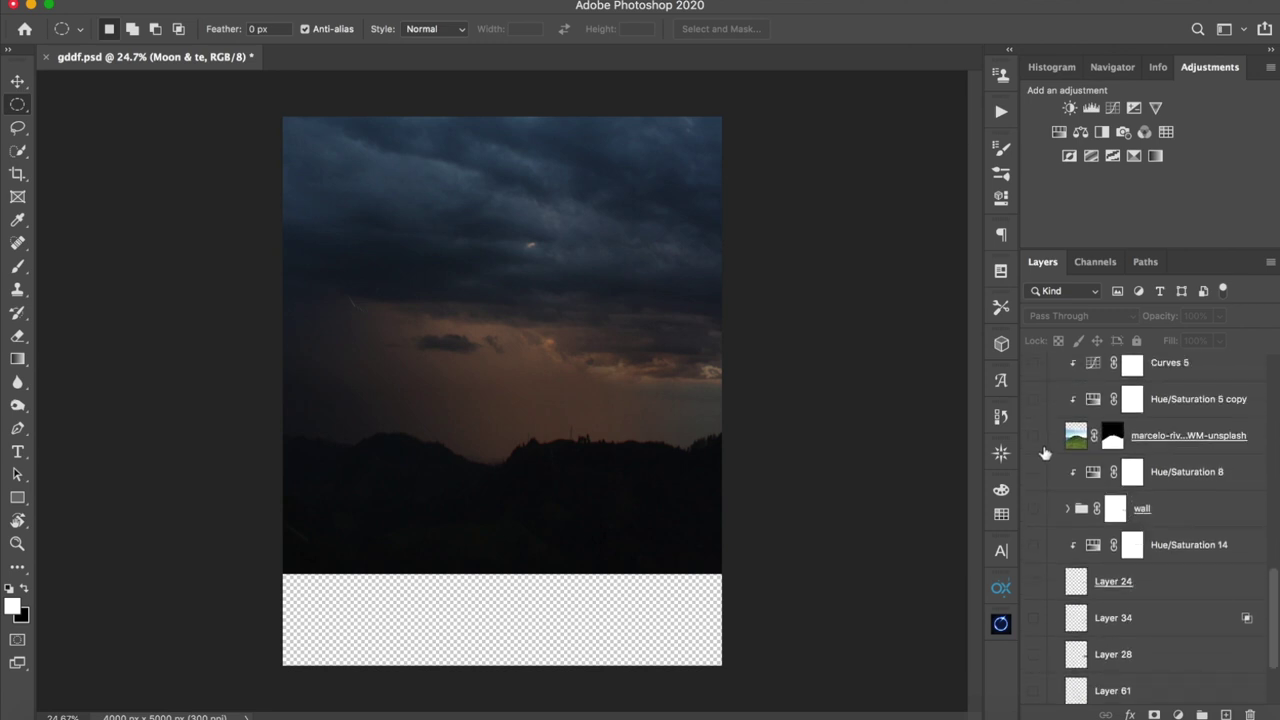
click(1034, 437)
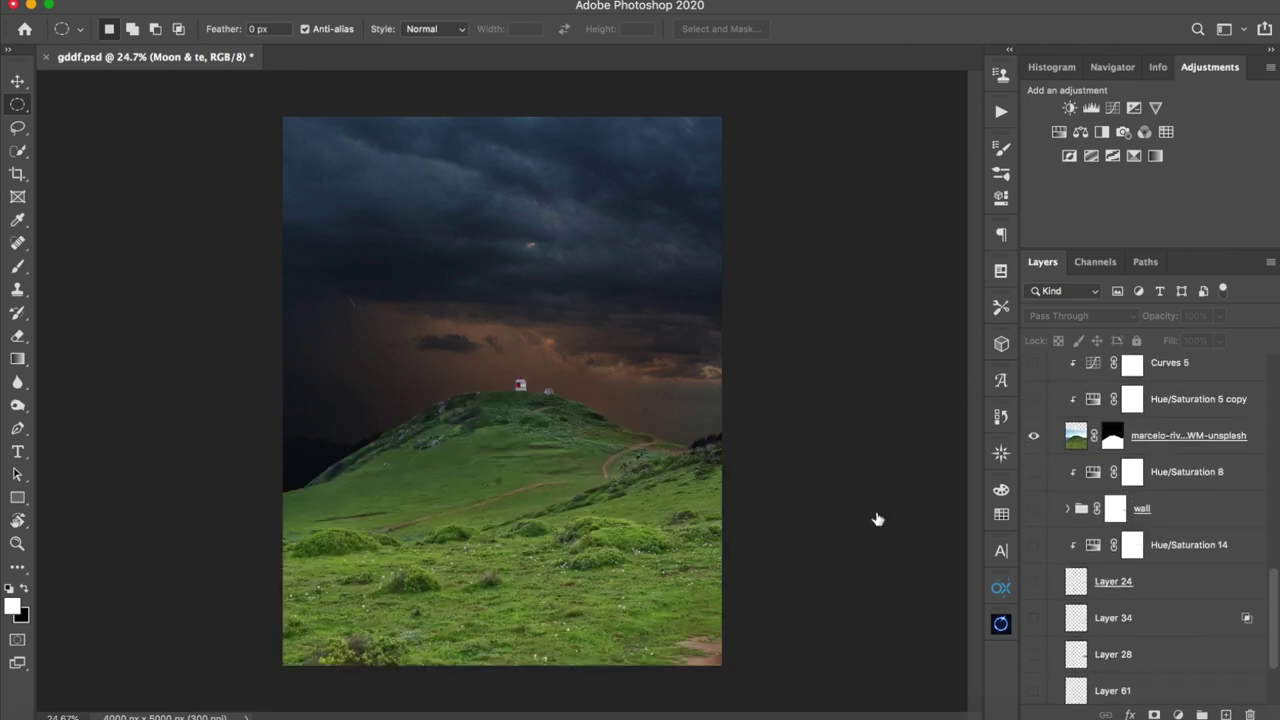
scroll(1041, 440, up, 3)
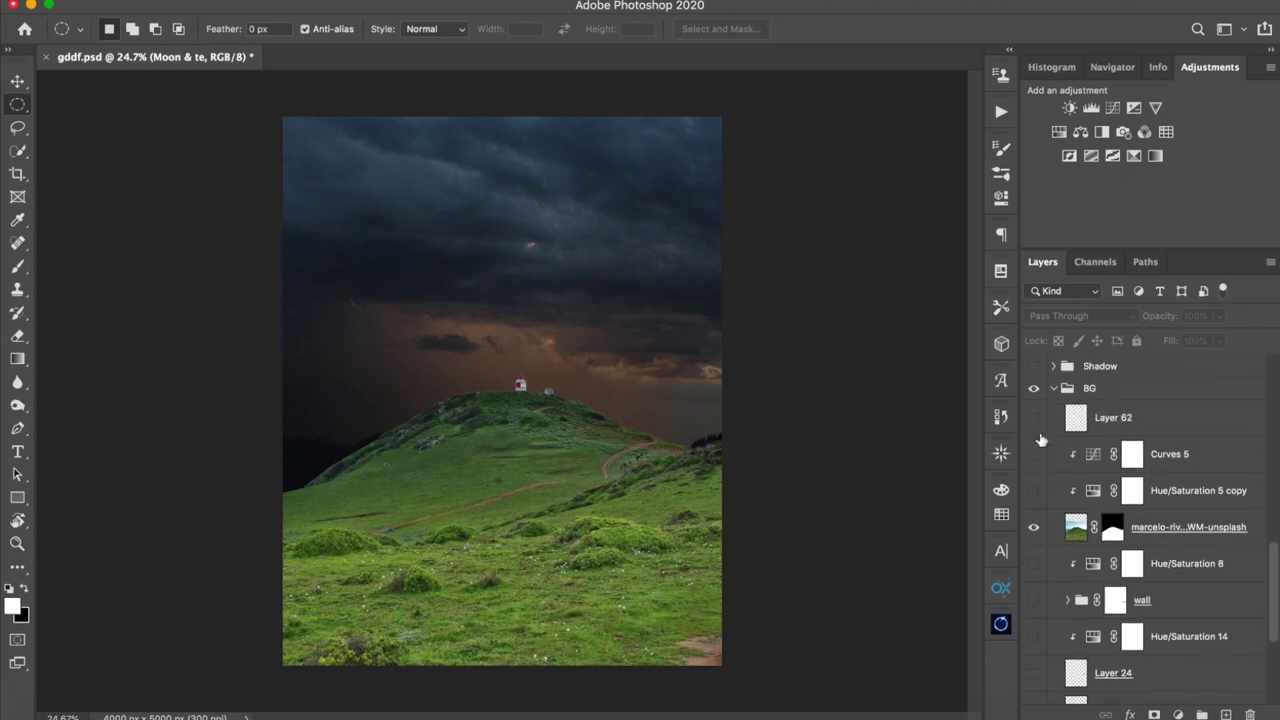
click(1034, 490)
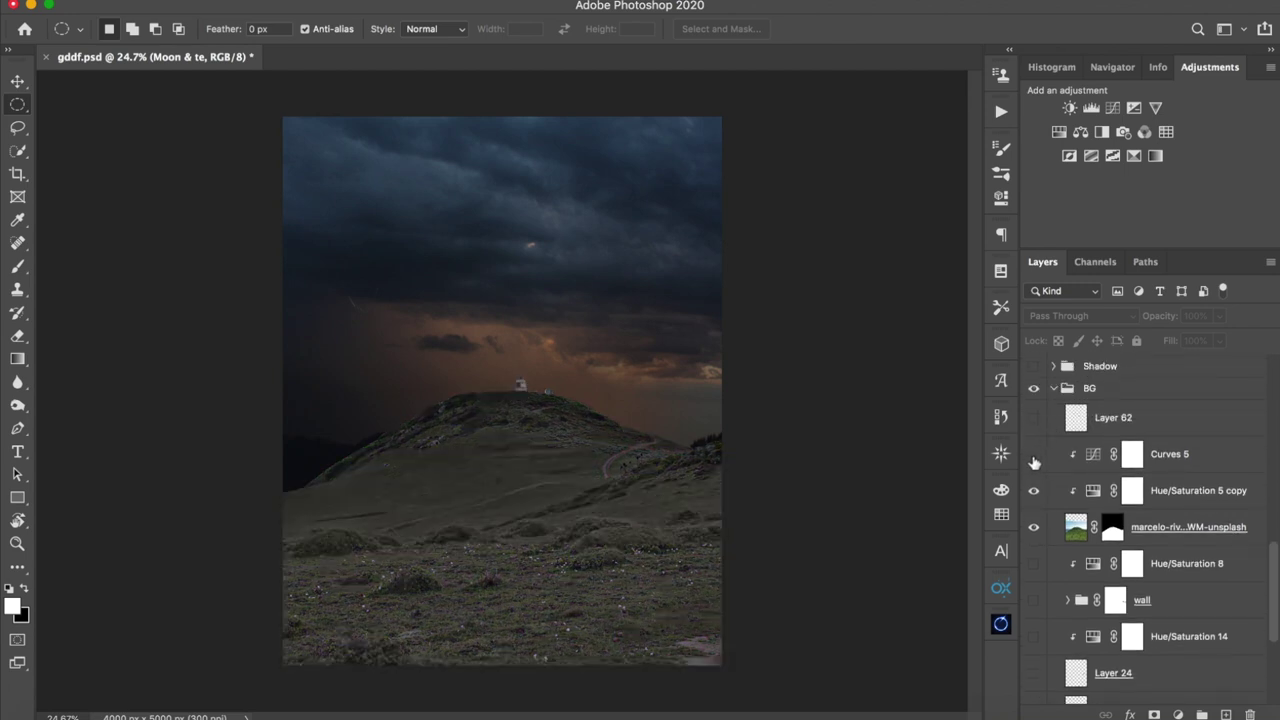
click(1034, 455)
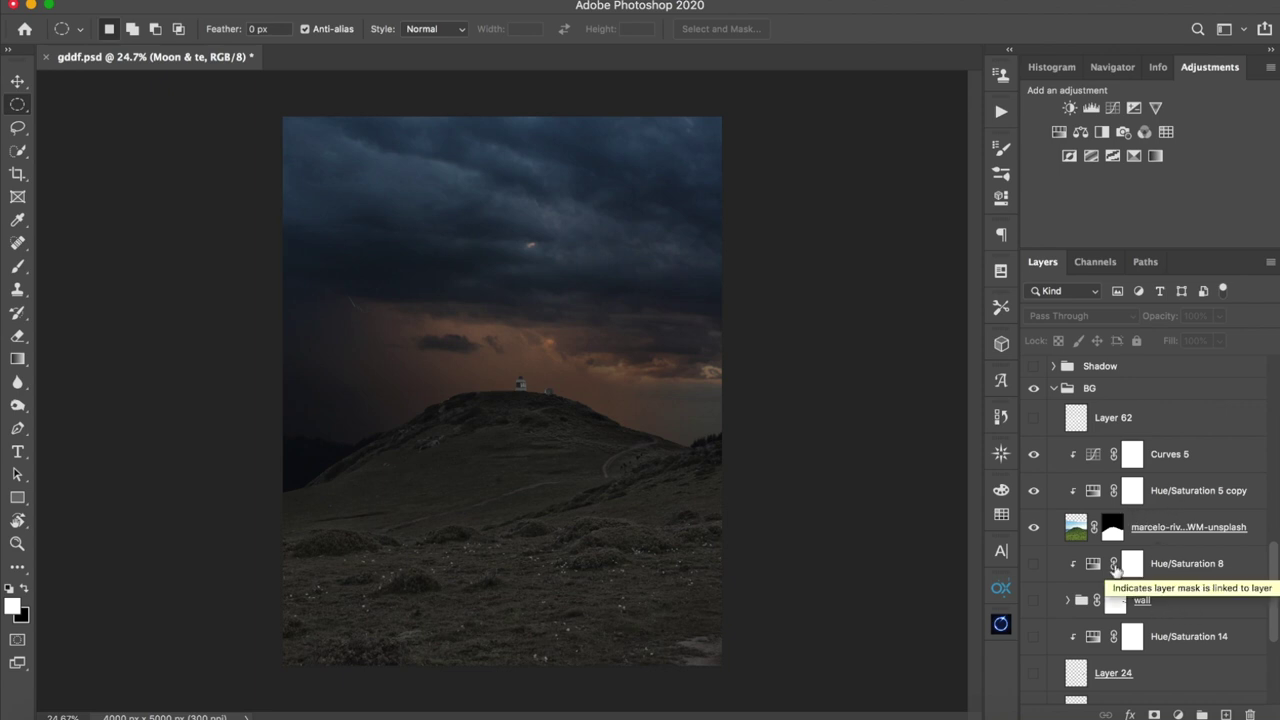
- Show the pexels-dieg bush layer and its clipped Hue/Saturation 5 adjustment, and open that adjustment's settings for review
scroll(1110, 580, down, 5)
click(1036, 650)
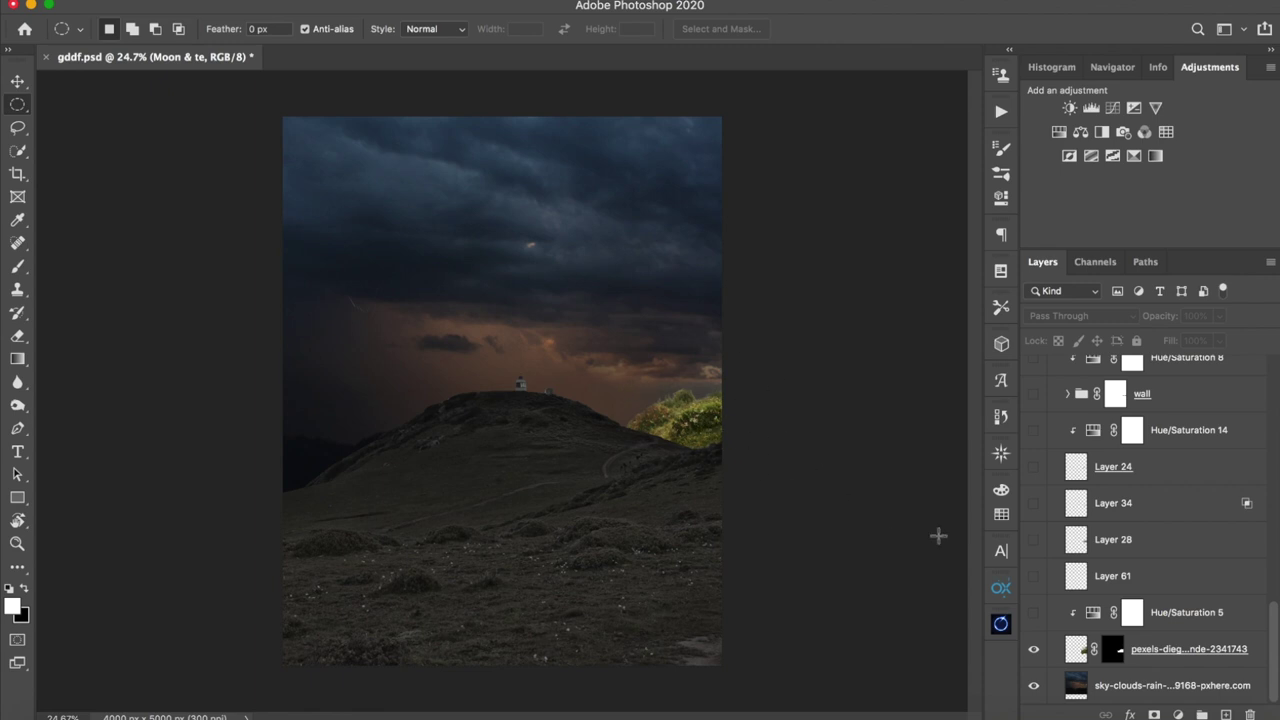
click(1133, 615)
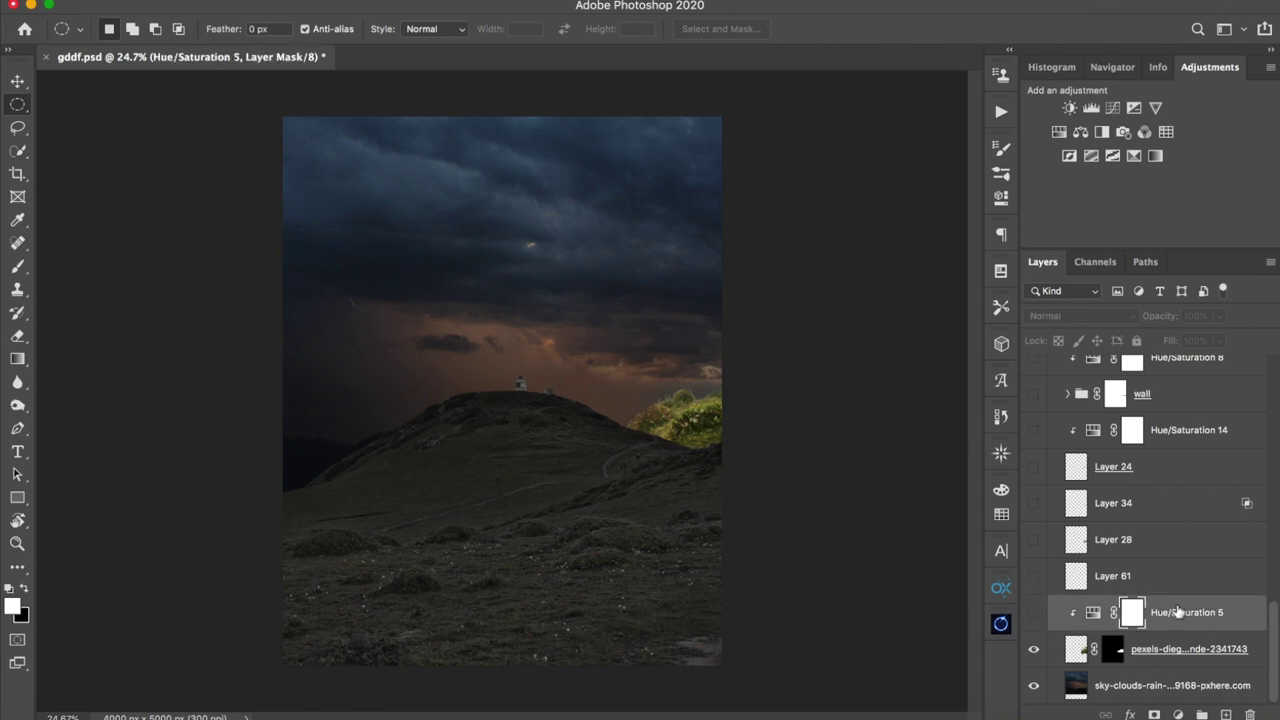
click(1034, 613)
double_click(1094, 615)
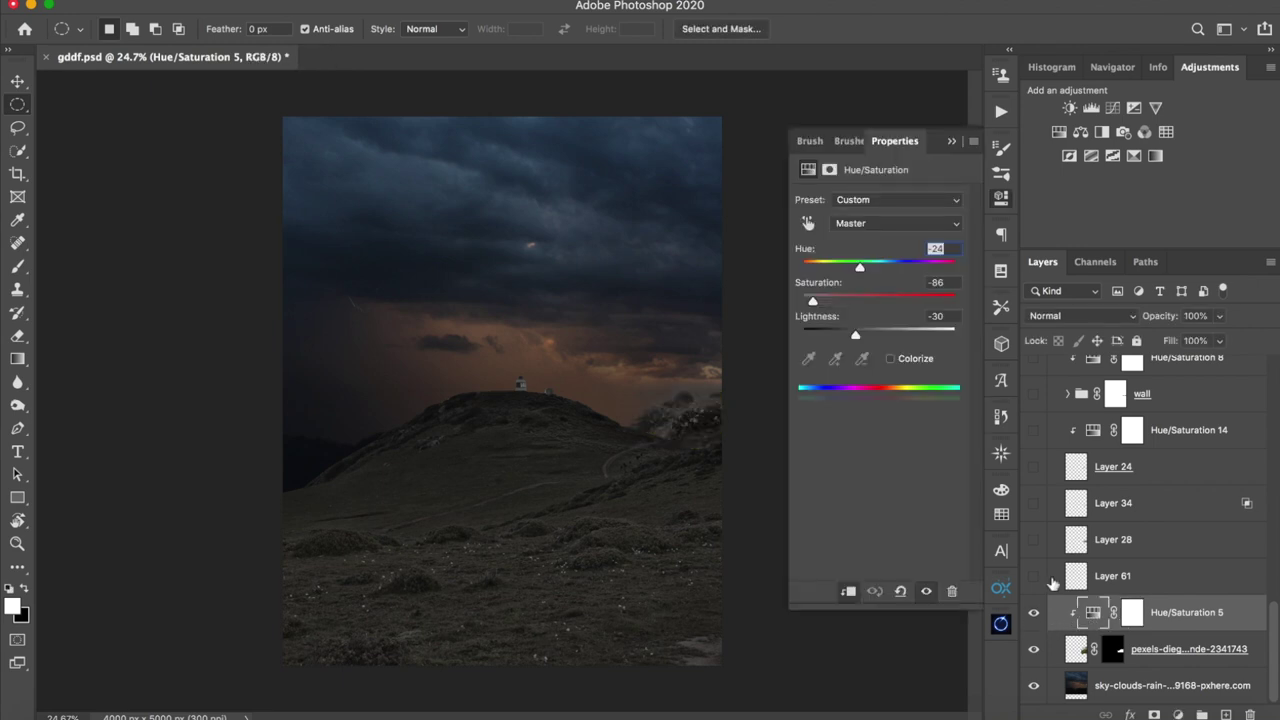
mouse_move(812, 300)
mouse_down()
mouse_move(990, 300)
mouse_move(795, 305)
mouse_up()
click(950, 143)
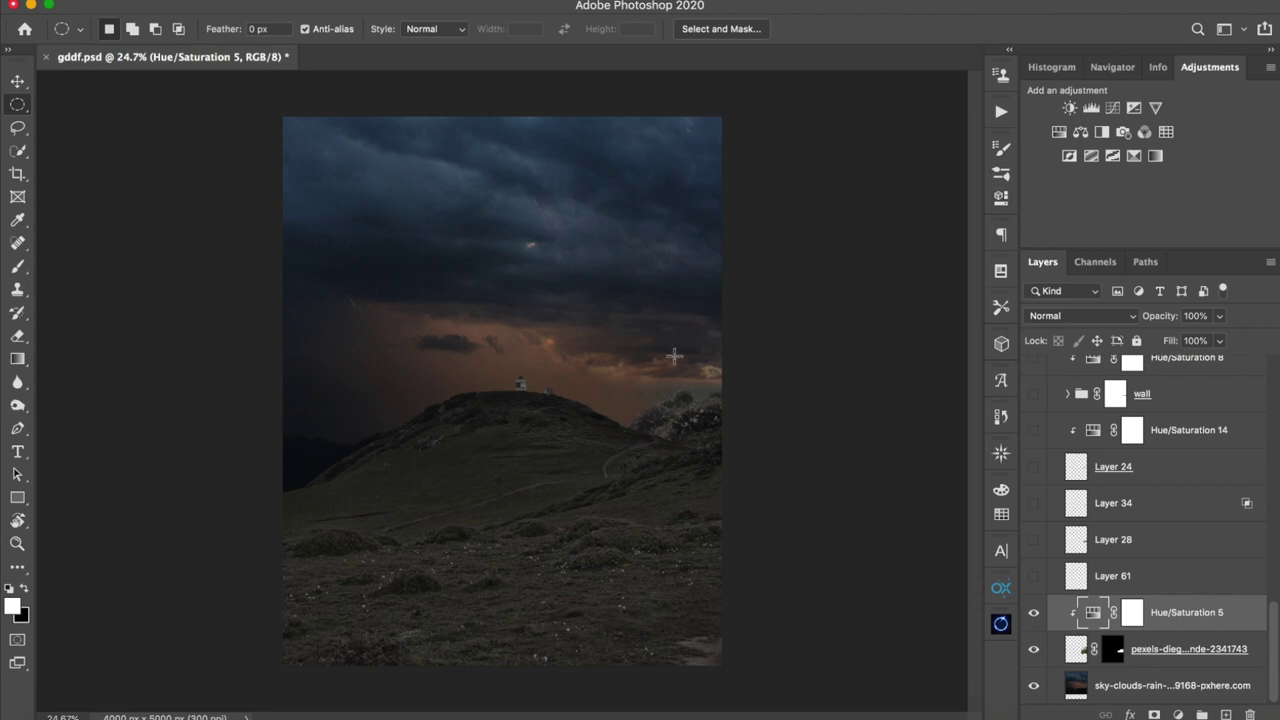
- Show Layer 61 and Layer 28 above the bush, and select Layer 28
click(1189, 587)
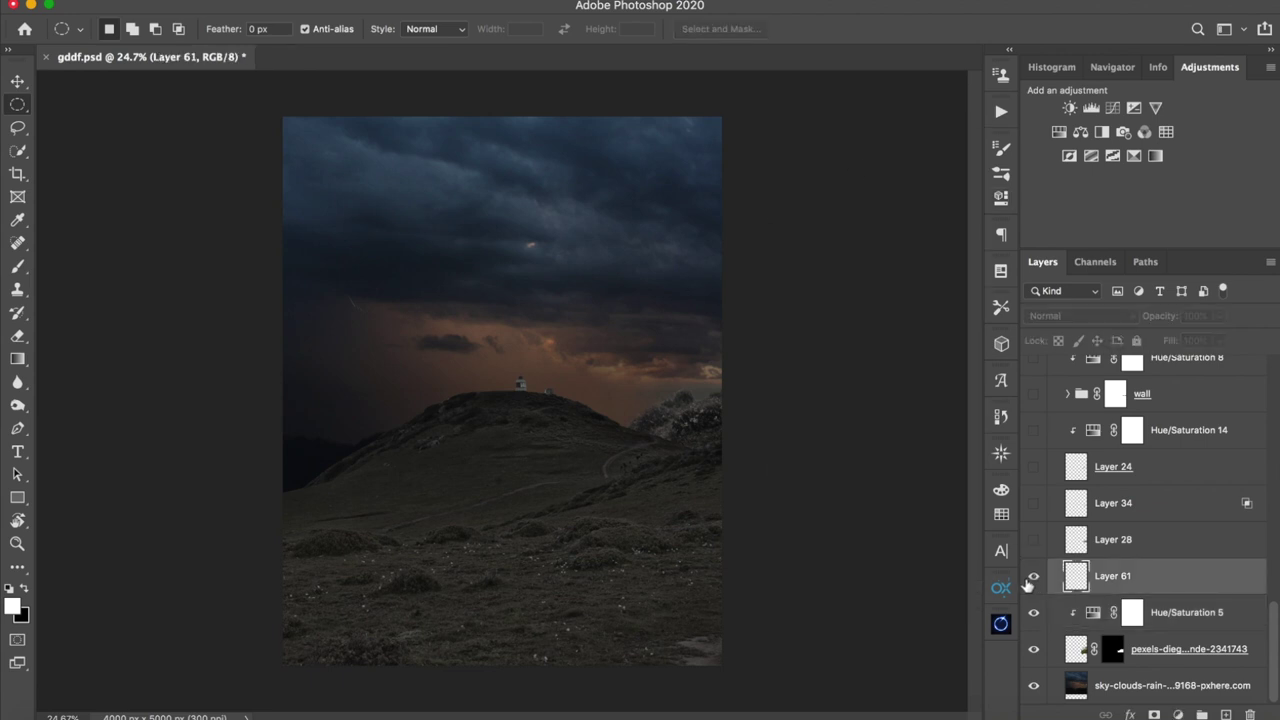
click(1032, 580)
click(1034, 540)
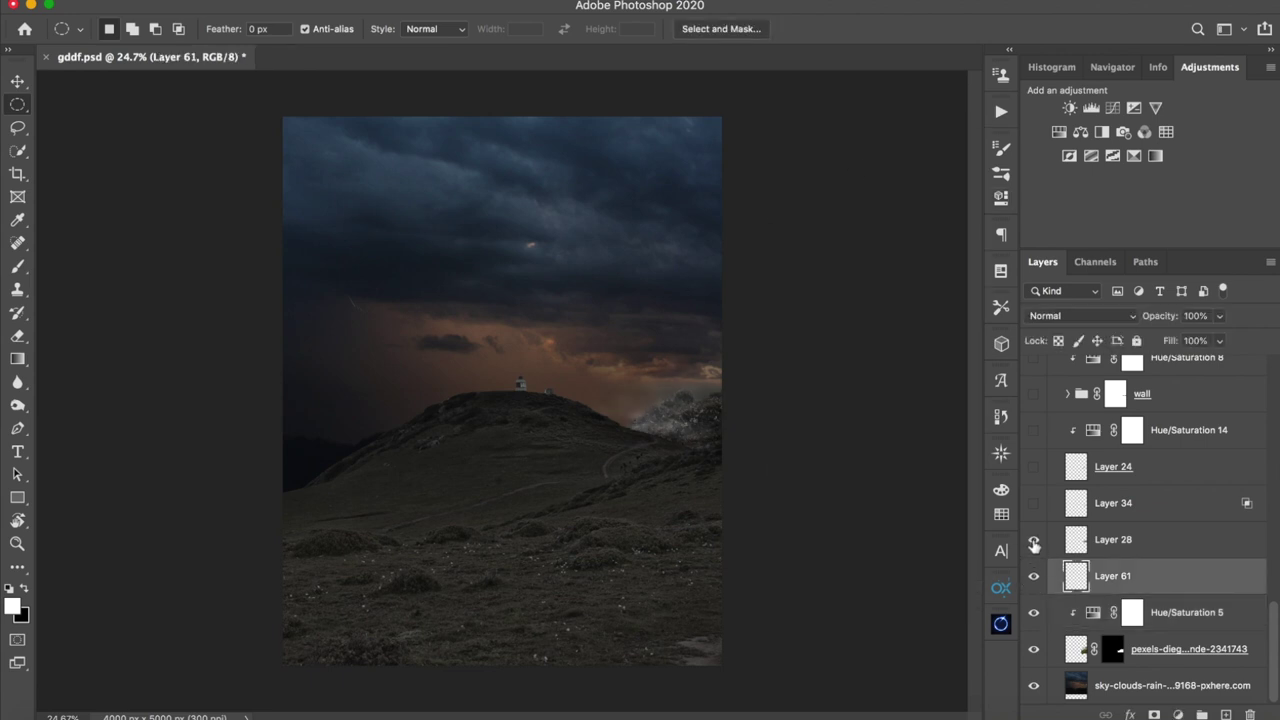
click(1162, 544)
key(z)
drag(652, 418, 569, 429)
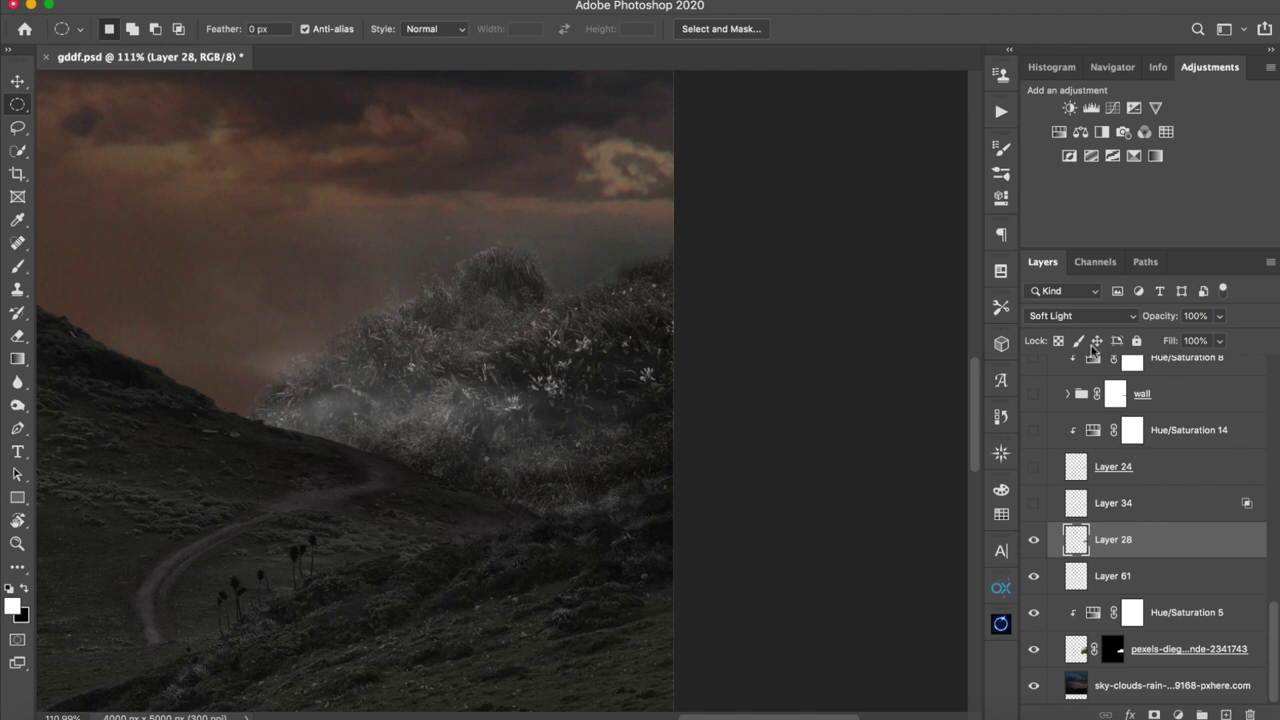
- Check Layer 28's blend mode options, keep Soft Light, and compare the bush with the layer off and on
click(1083, 316)
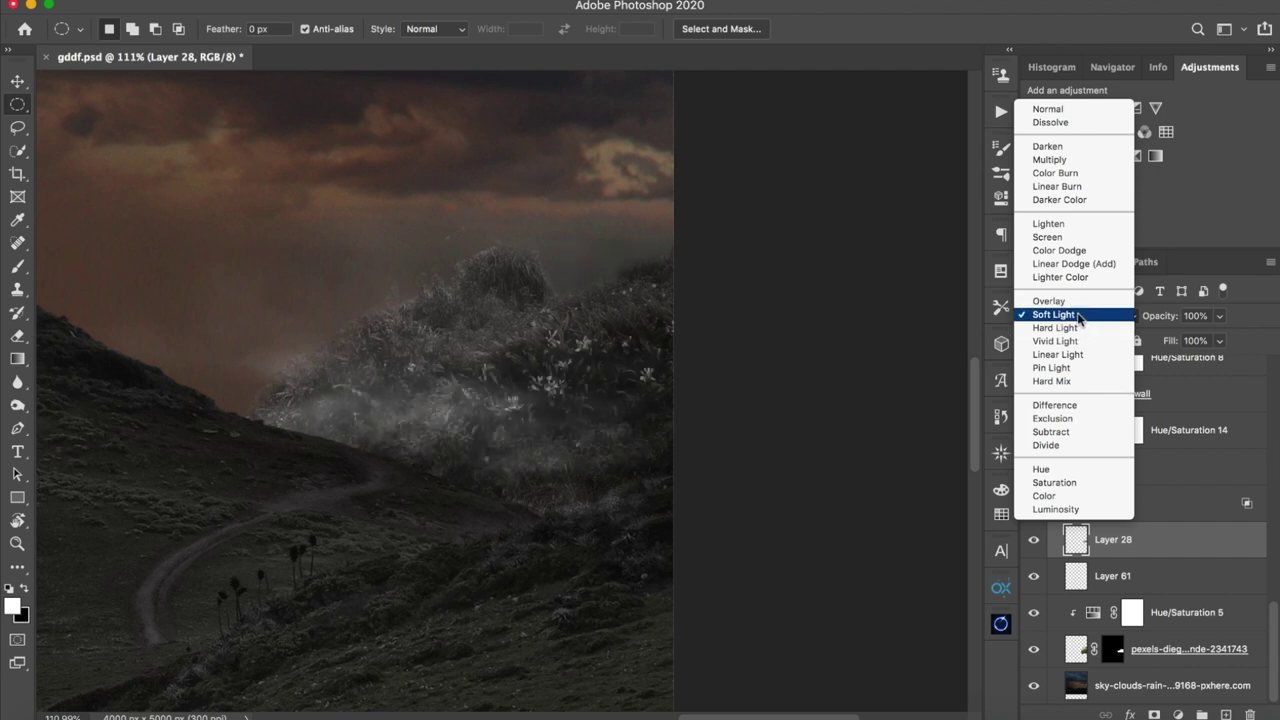
click(1077, 316)
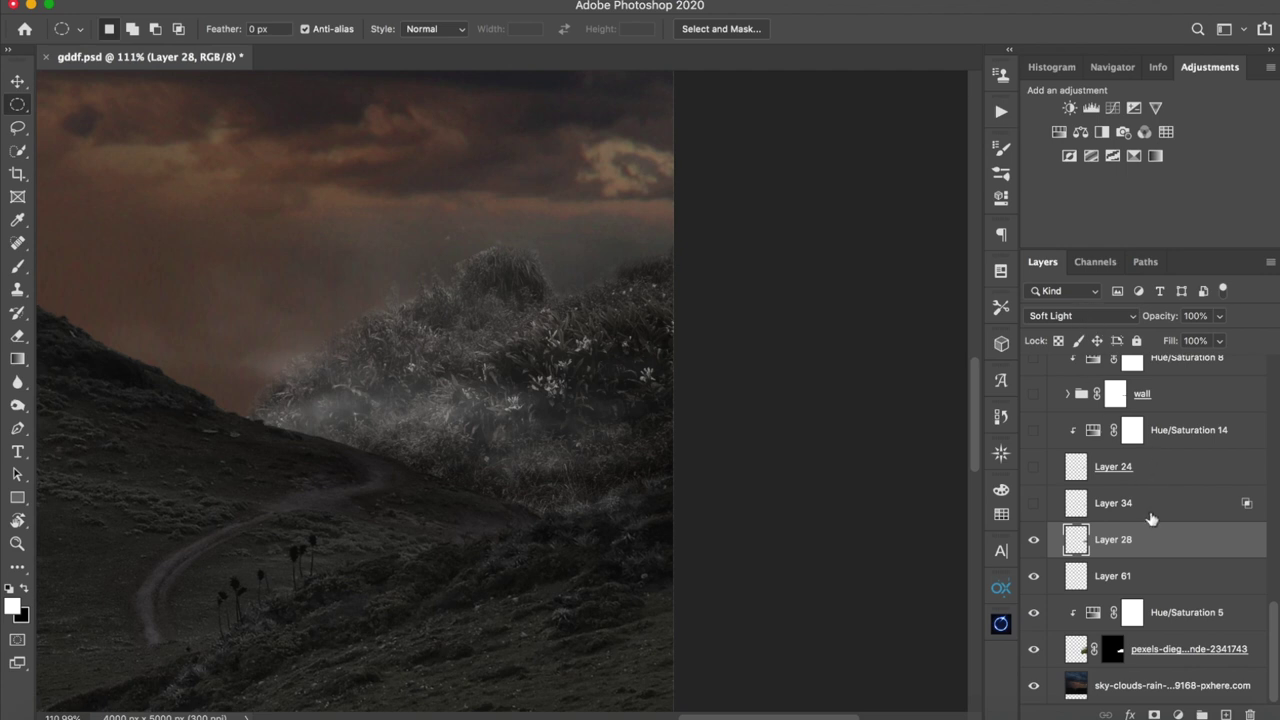
click(1034, 539)
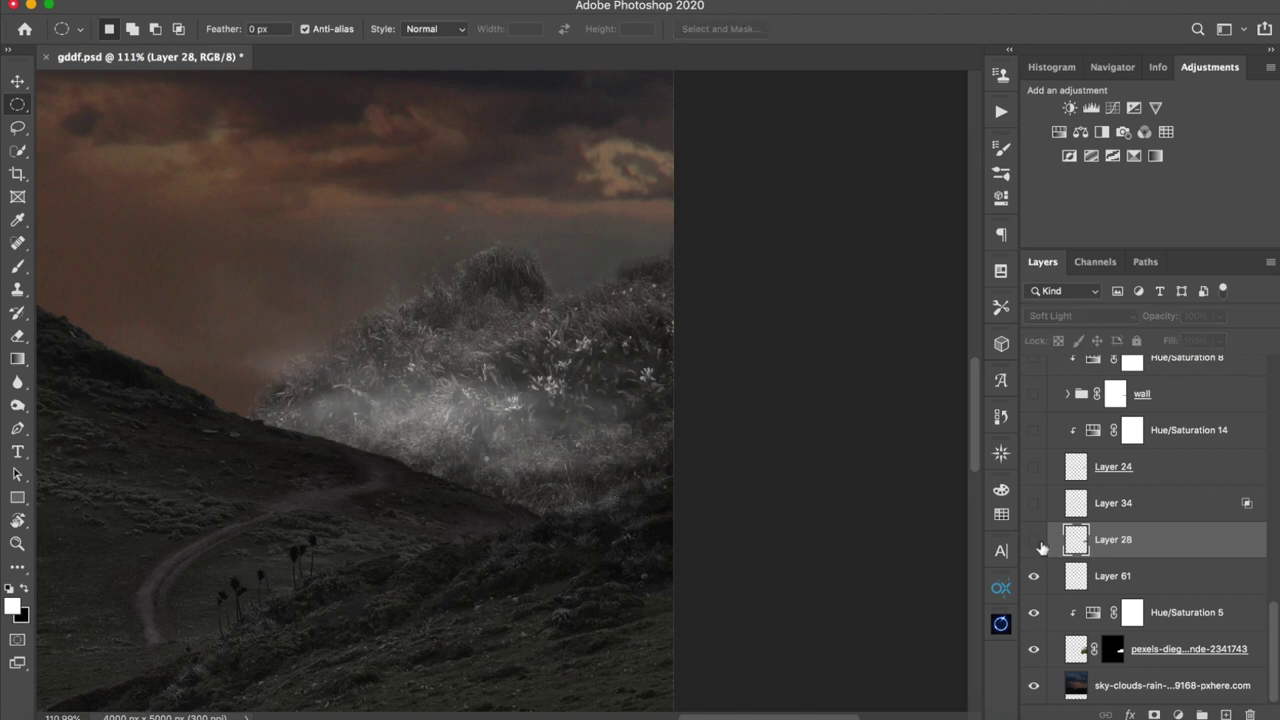
click(1034, 539)
- Show Layer 34, the pine trees on Layer 24, and the wall group with the ruins
click(1034, 503)
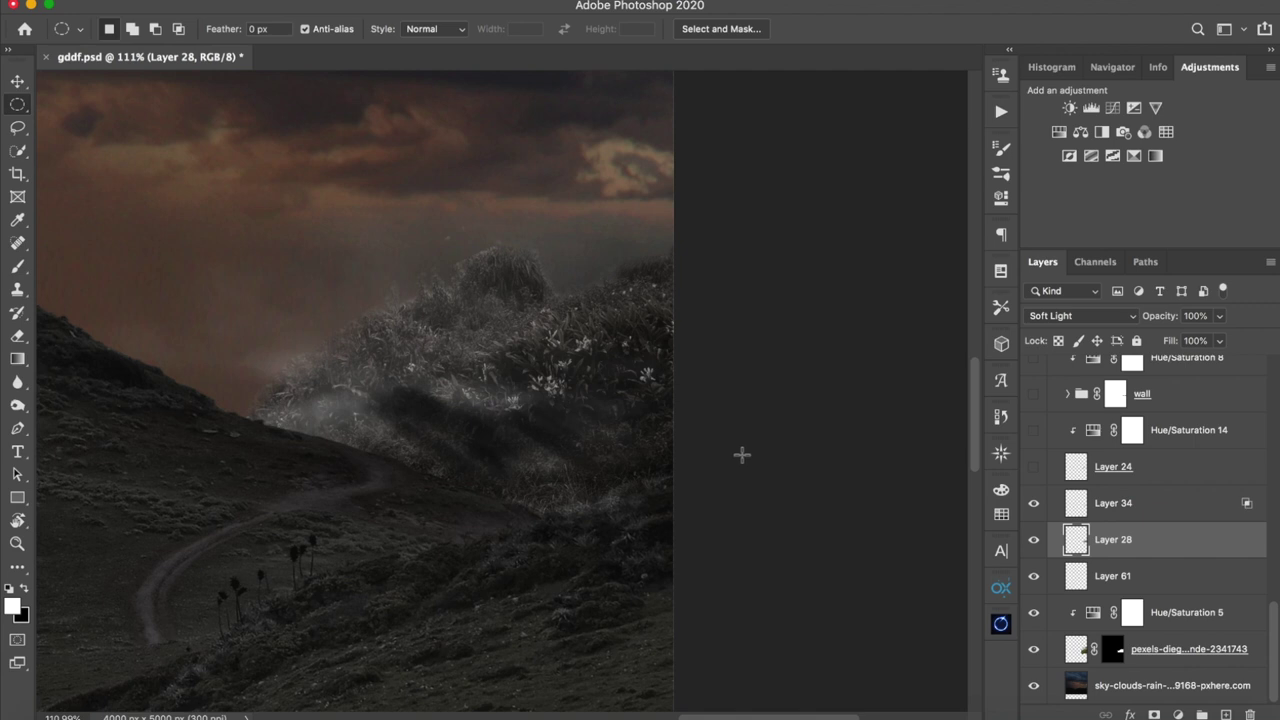
click(1034, 467)
scroll(1043, 454, up, 3)
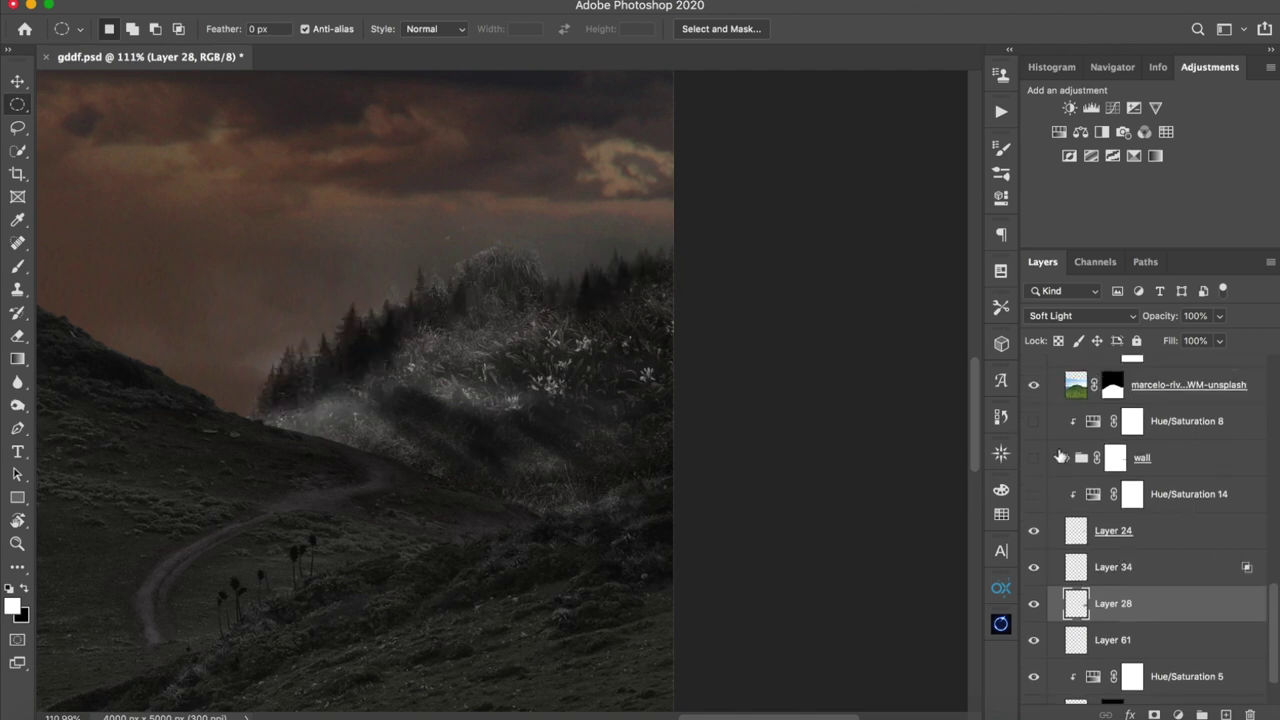
click(1034, 475)
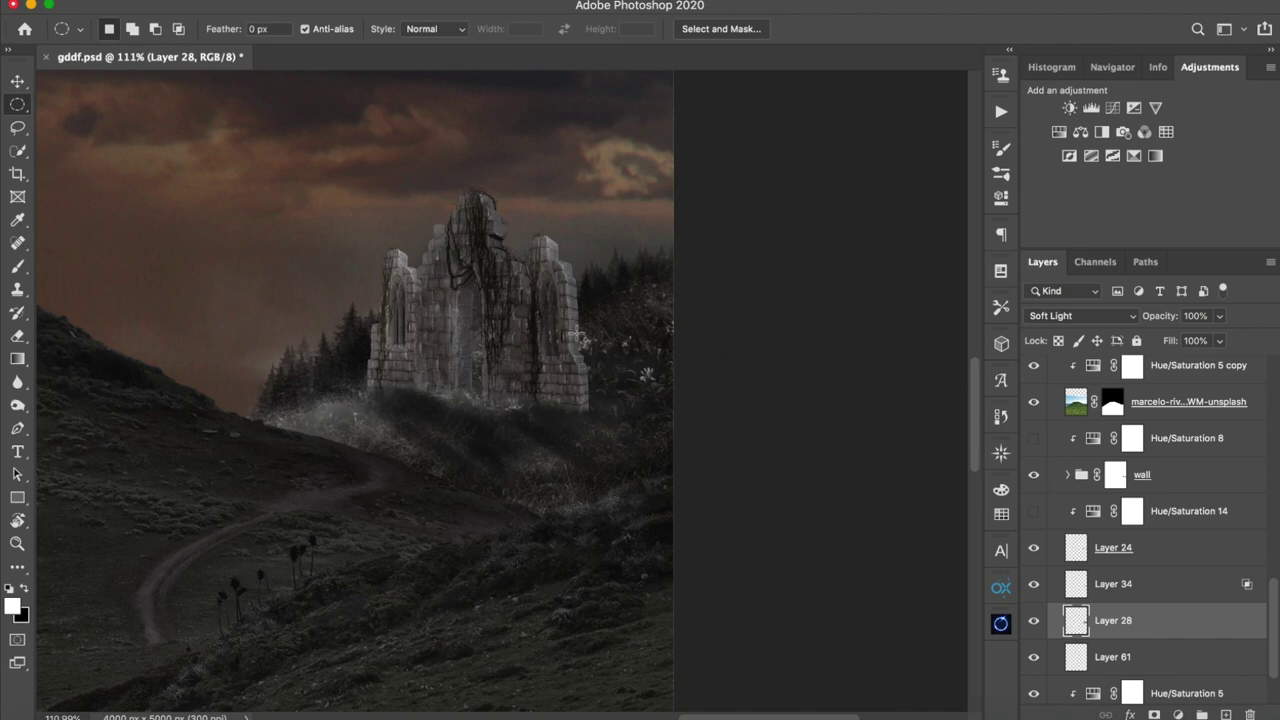
- Examine the ruins up close and compare the shading with Layer 34 and Layer 28 off and on
key(z)
drag(551, 351, 640, 394)
key(m)
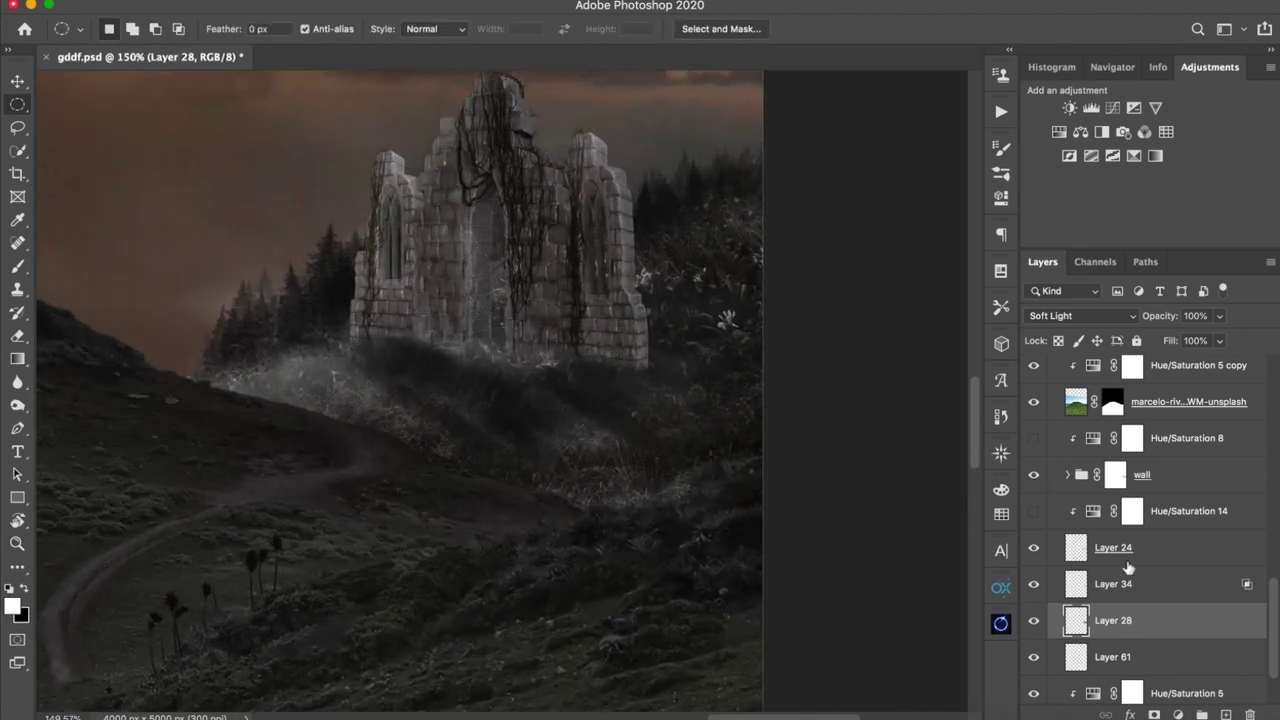
click(1035, 587)
click(1035, 587)
click(1035, 621)
click(1035, 621)
- Show the Hue/Saturation 14 adjustment on the trees and the Hue/Saturation 8 adjustment on the wall
click(1034, 511)
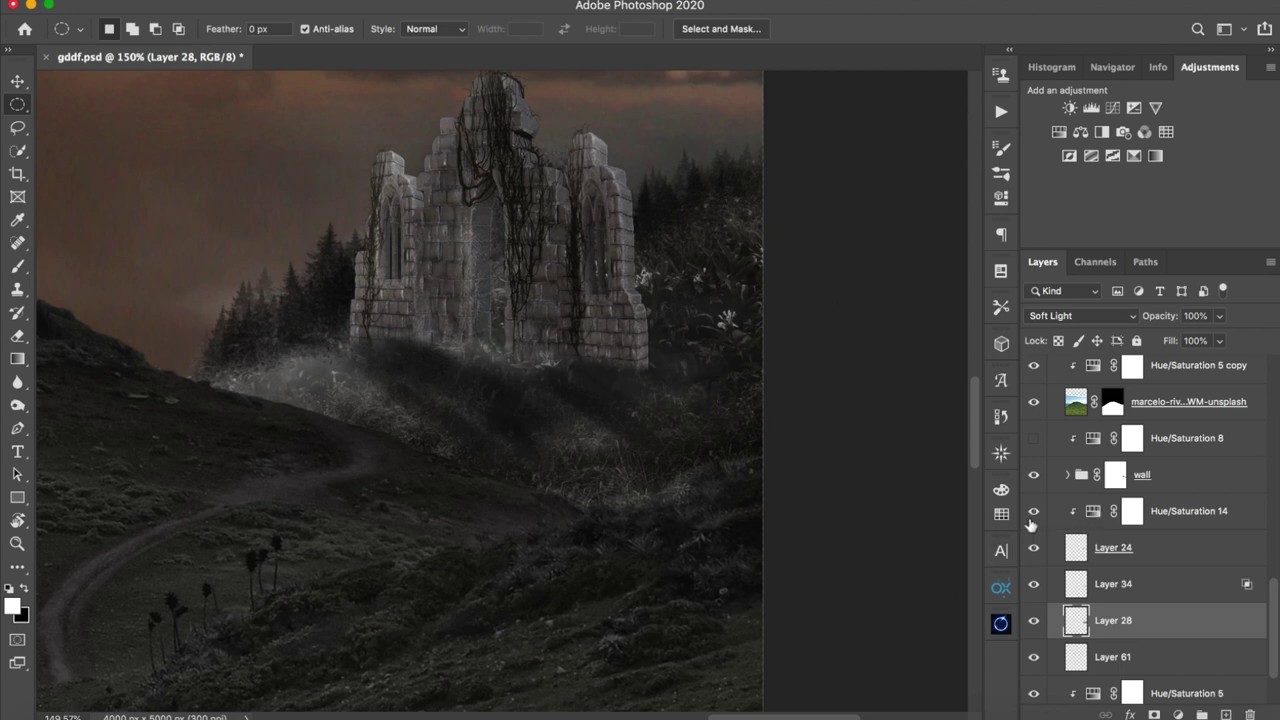
click(1034, 438)
key(z)
drag(711, 380, 663, 371)
key(m)
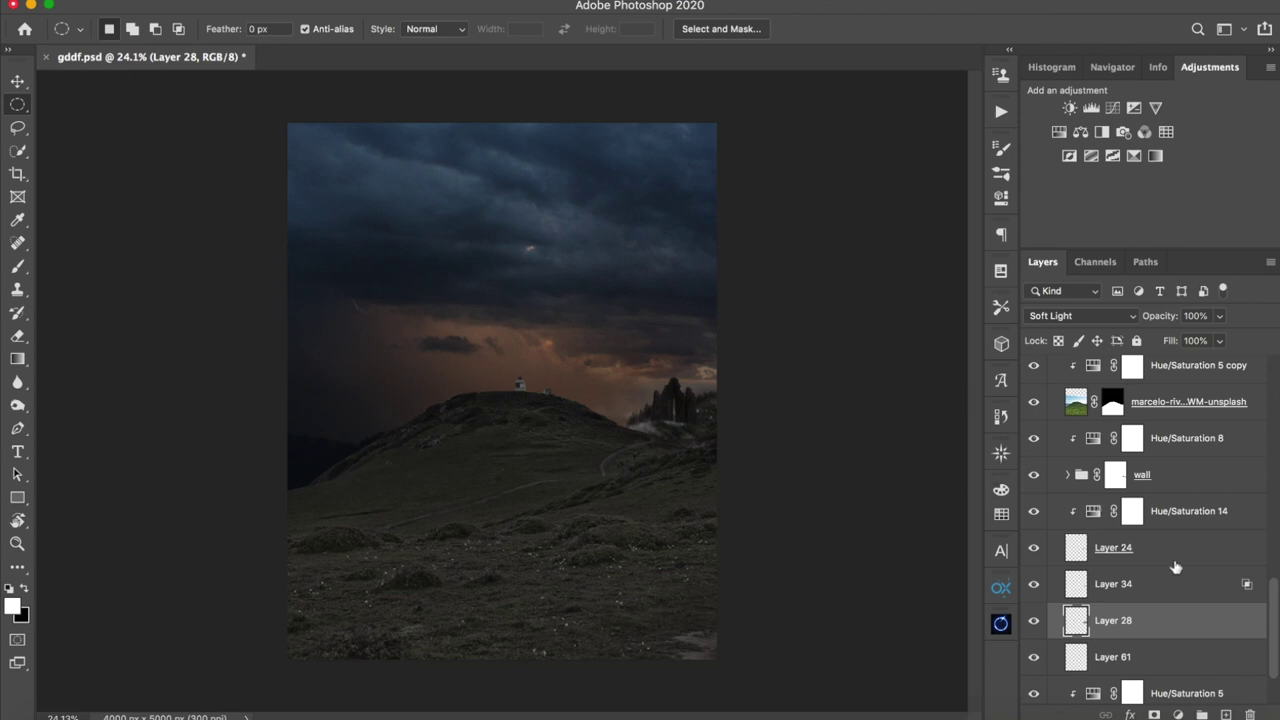
- Show the fog on Layer 62 over the hill, and collapse the BG group
scroll(1085, 511, up, 10)
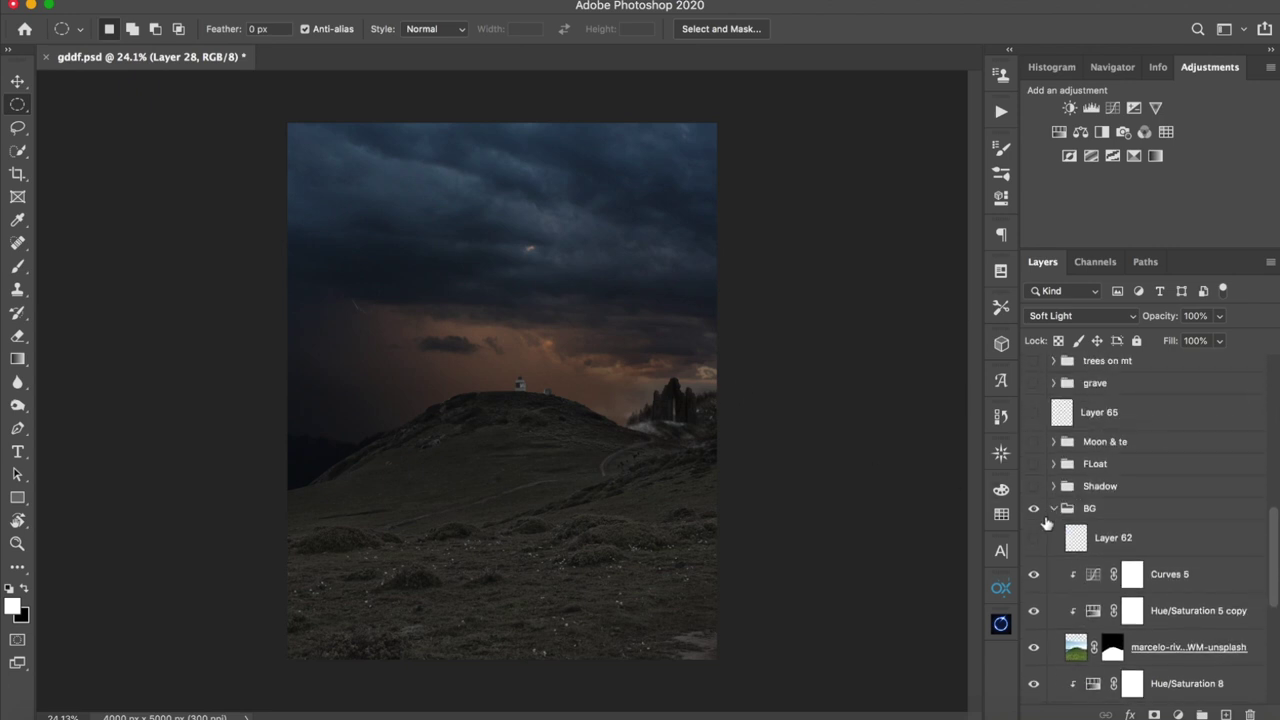
click(1034, 538)
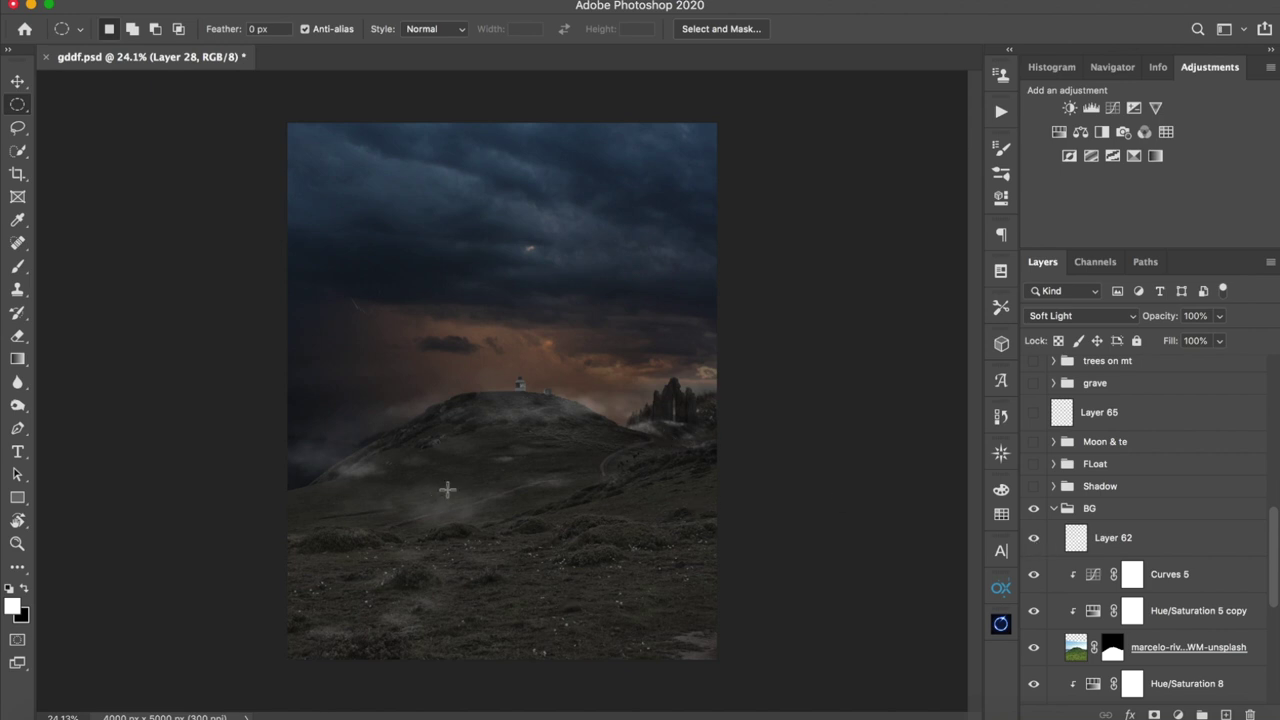
key(z)
mouse_move(640, 460)
mouse_down()
mouse_move(623, 486)
mouse_move(646, 469)
mouse_up()
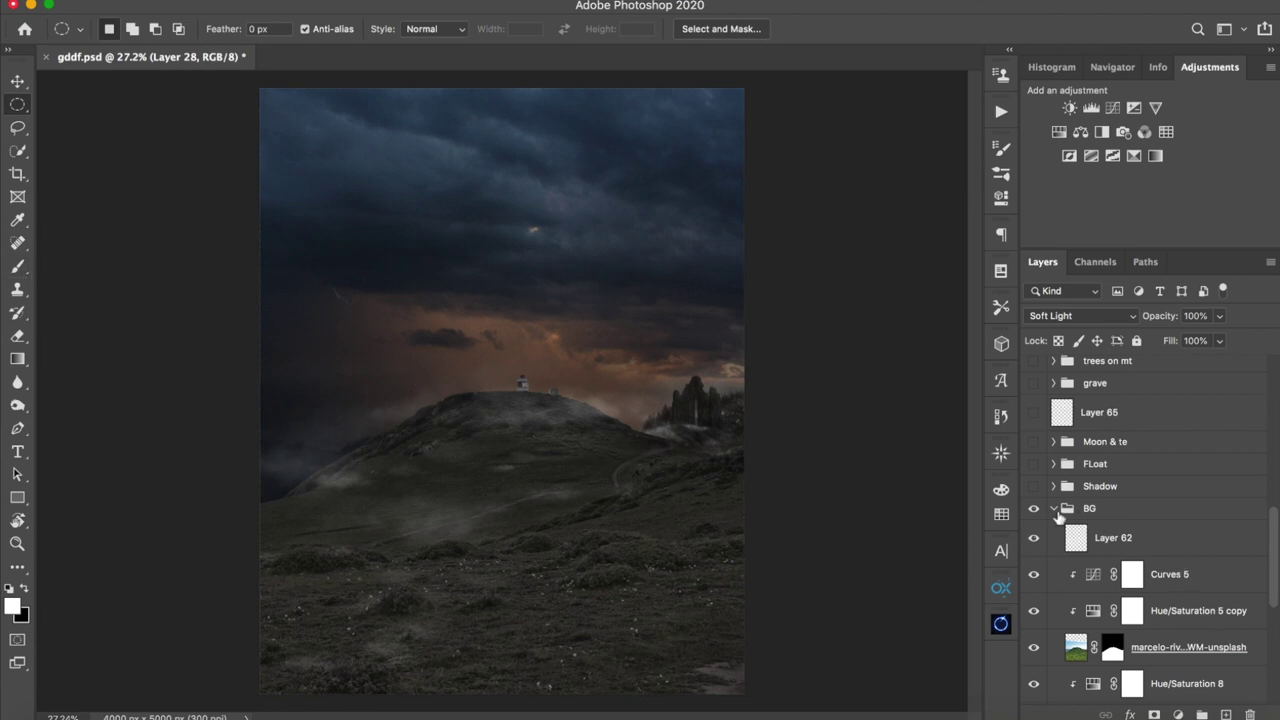
click(1052, 509)
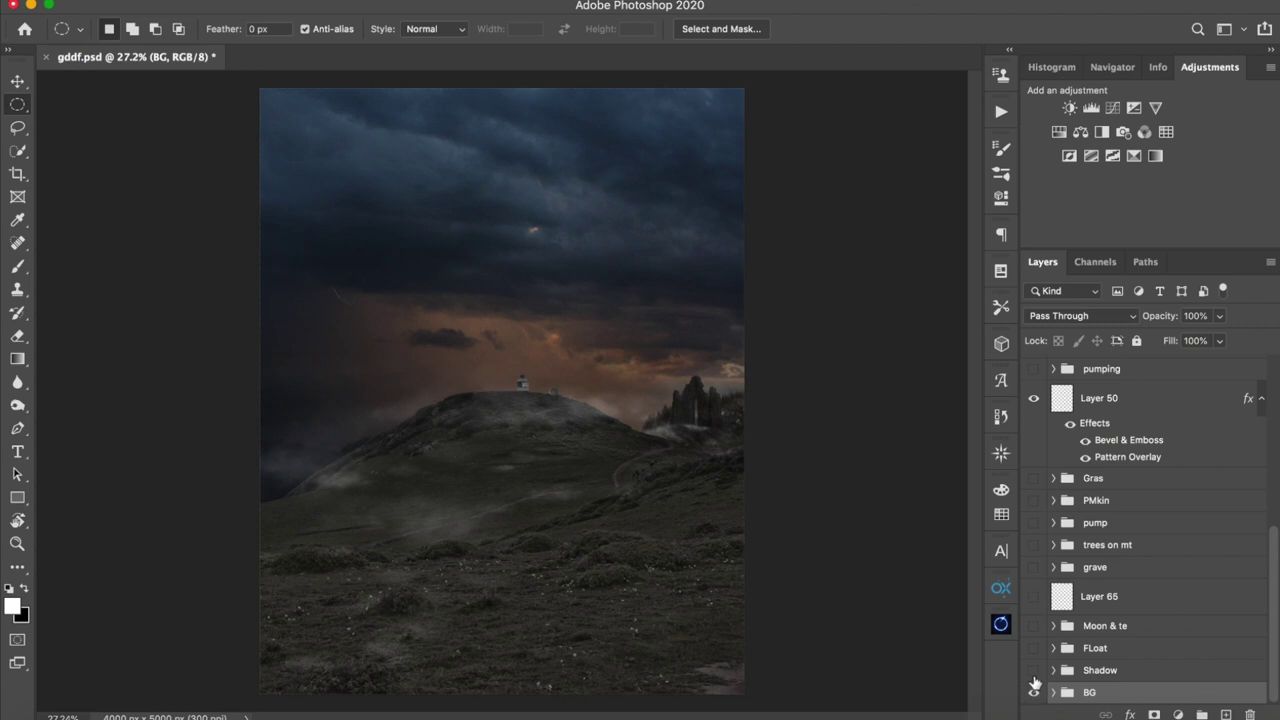
- Show the FLoat group and examine the floating house and its jagged smile up close
click(1034, 648)
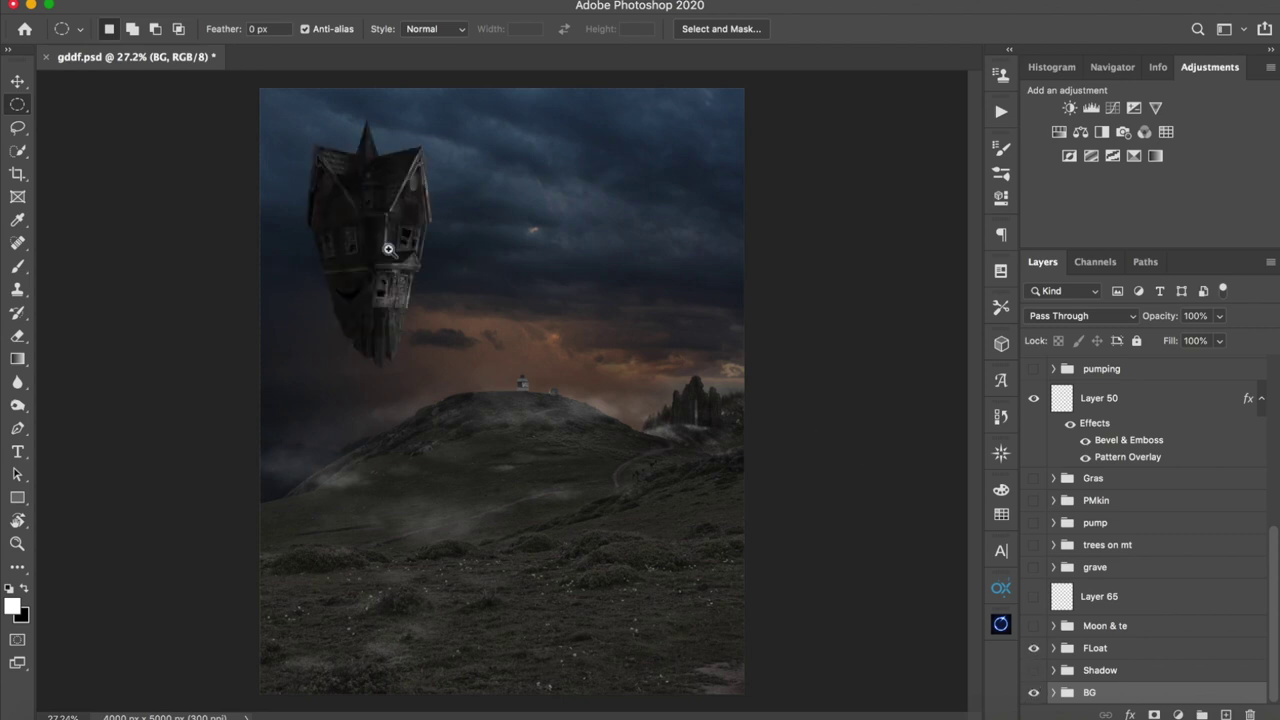
super+click(389, 206)
drag(408, 225, 500, 308)
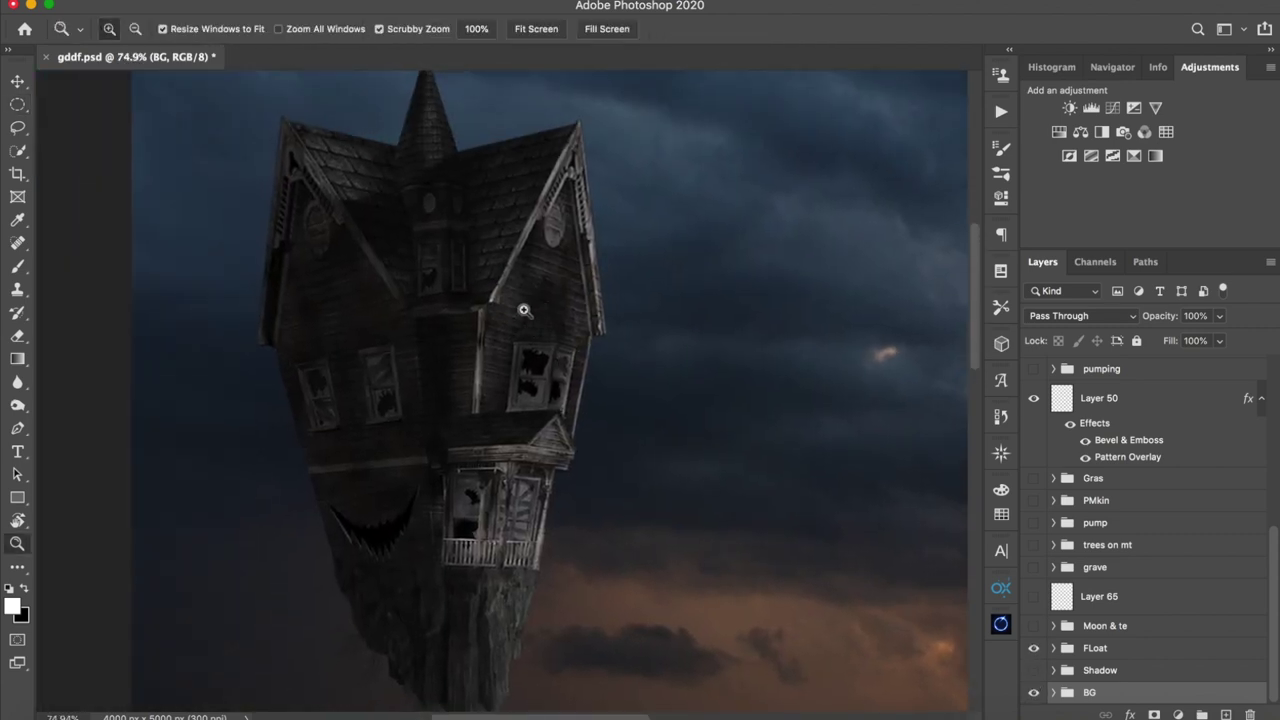
scroll(531, 306, down, 2)
key(z)
scroll(375, 513, up, 1)
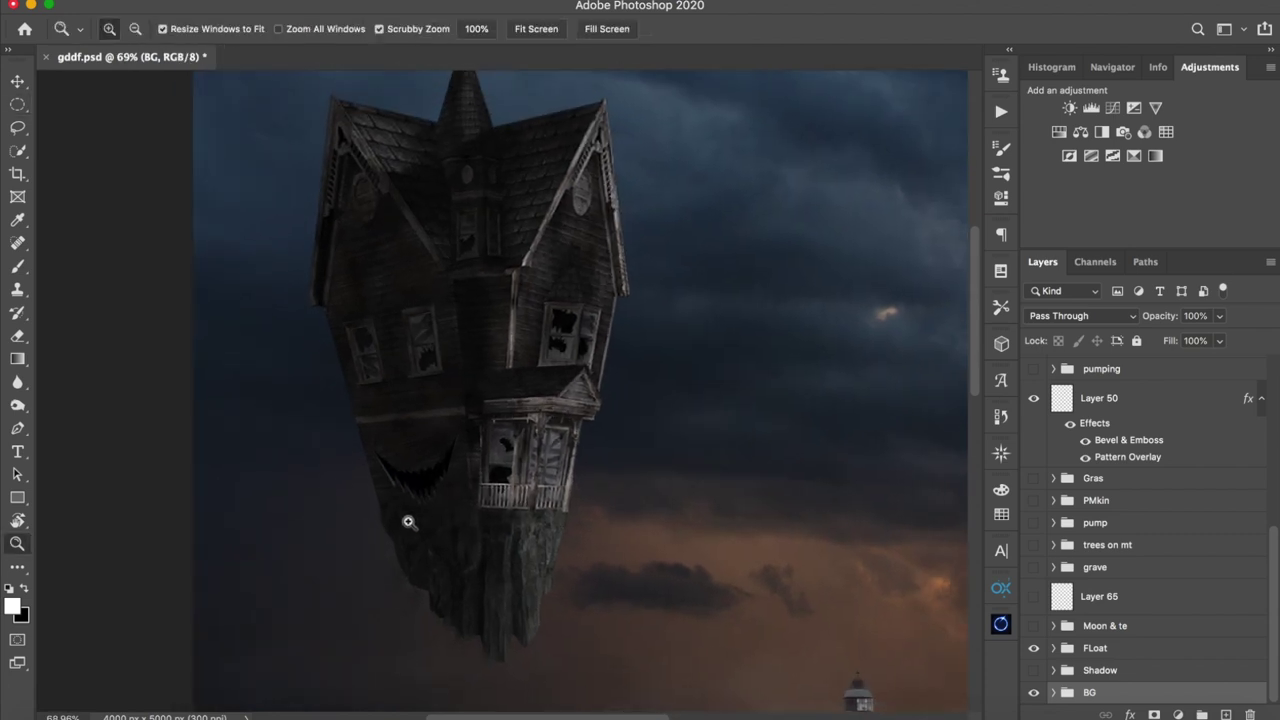
key(m)
key(z)
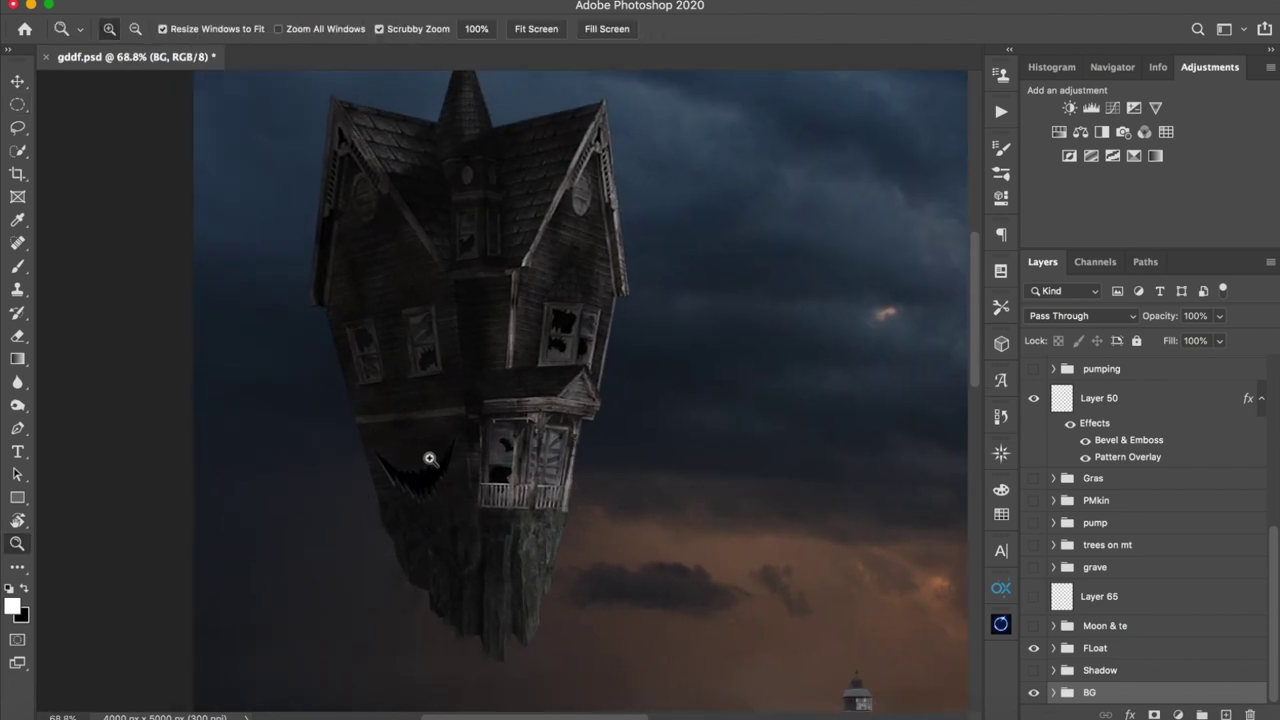
- Trace a sample path around the jagged smile on the floating house with the Pen tool, and delete the path
key(p)
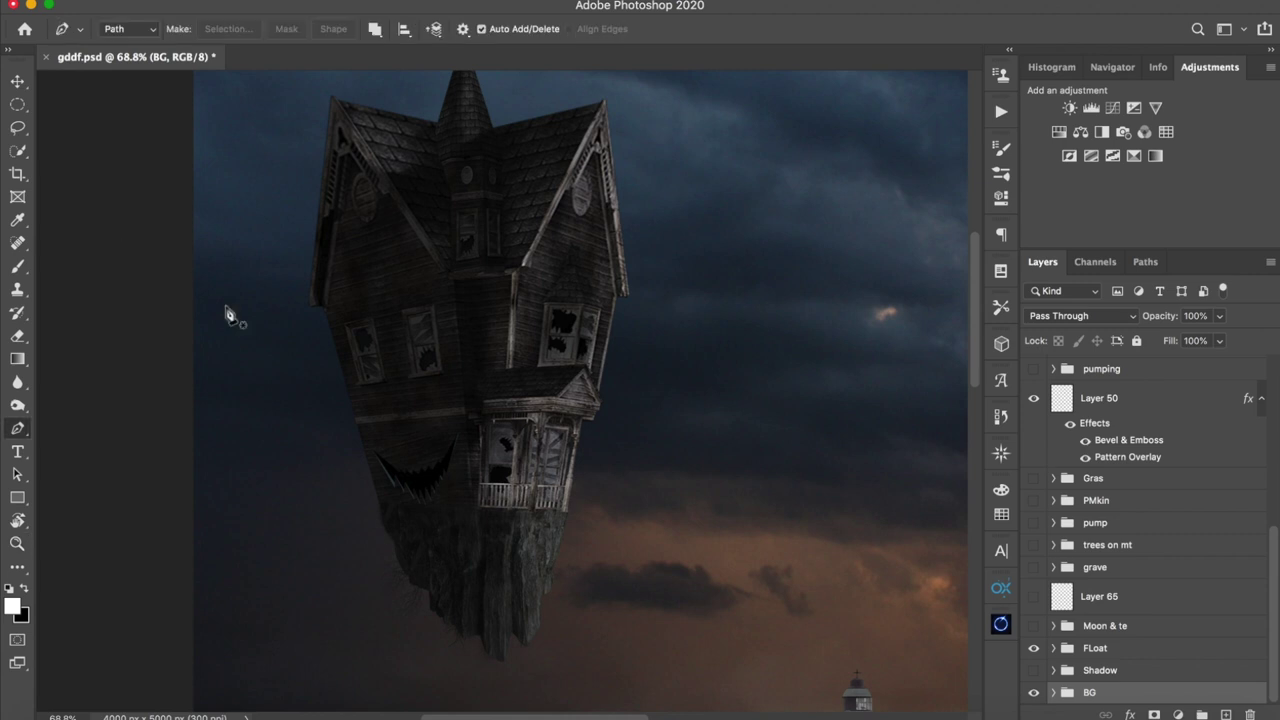
key(z)
drag(368, 486, 462, 459)
key(p)
click(386, 369)
click(464, 497)
click(470, 460)
click(498, 515)
click(507, 478)
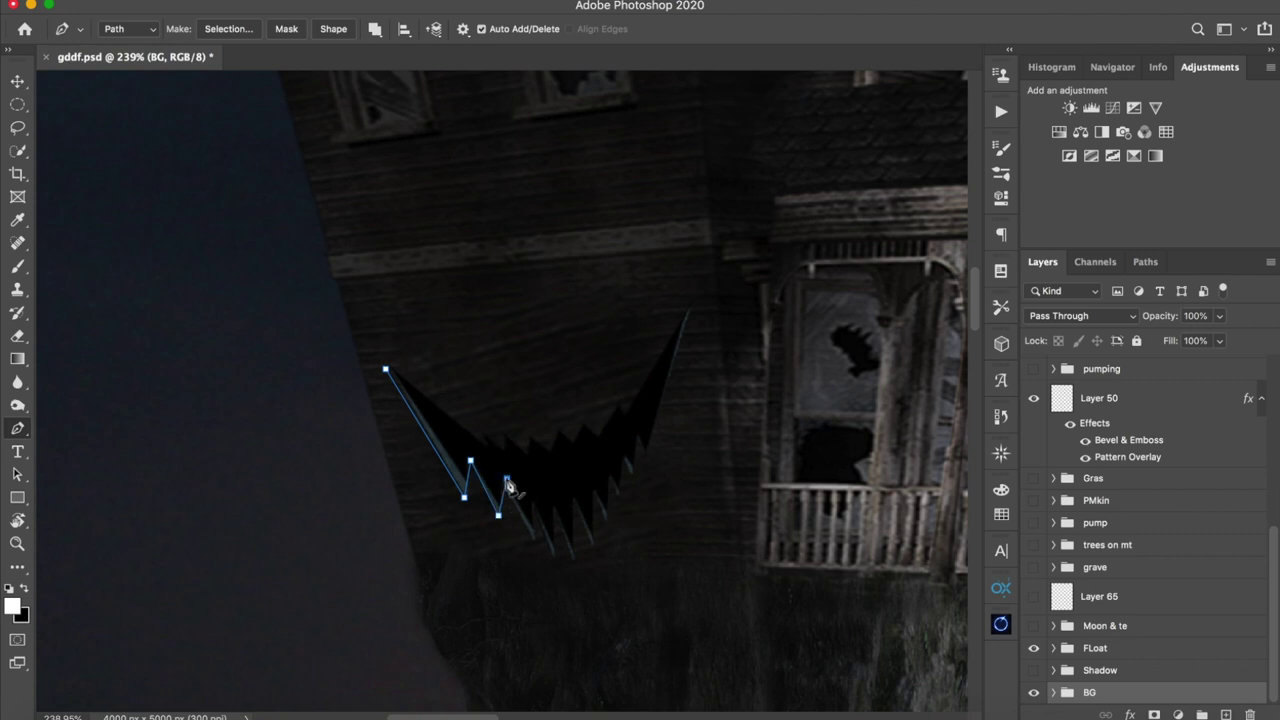
drag(538, 545, 557, 497)
click(548, 548)
click(567, 544)
click(557, 493)
click(577, 538)
click(591, 564)
click(610, 462)
click(624, 530)
click(625, 568)
click(636, 468)
click(646, 493)
click(647, 432)
click(656, 437)
click(688, 332)
click(671, 327)
click(624, 405)
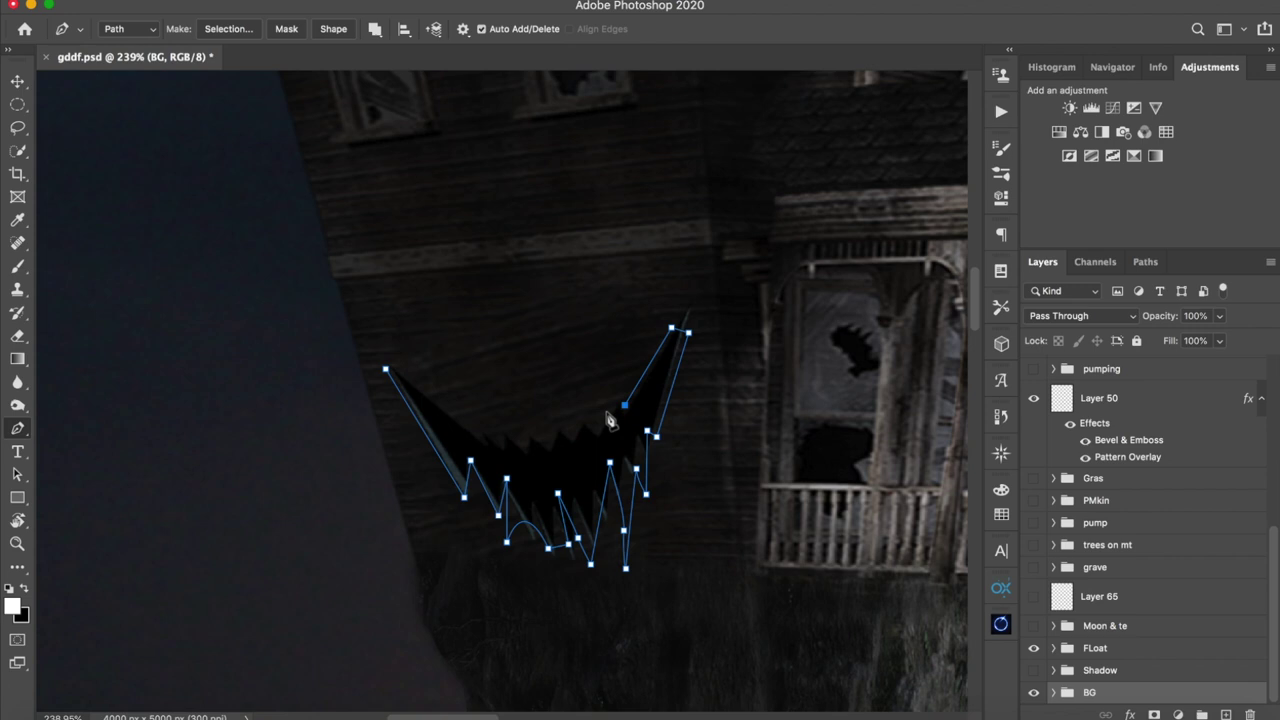
right_click(652, 364)
click(694, 392)
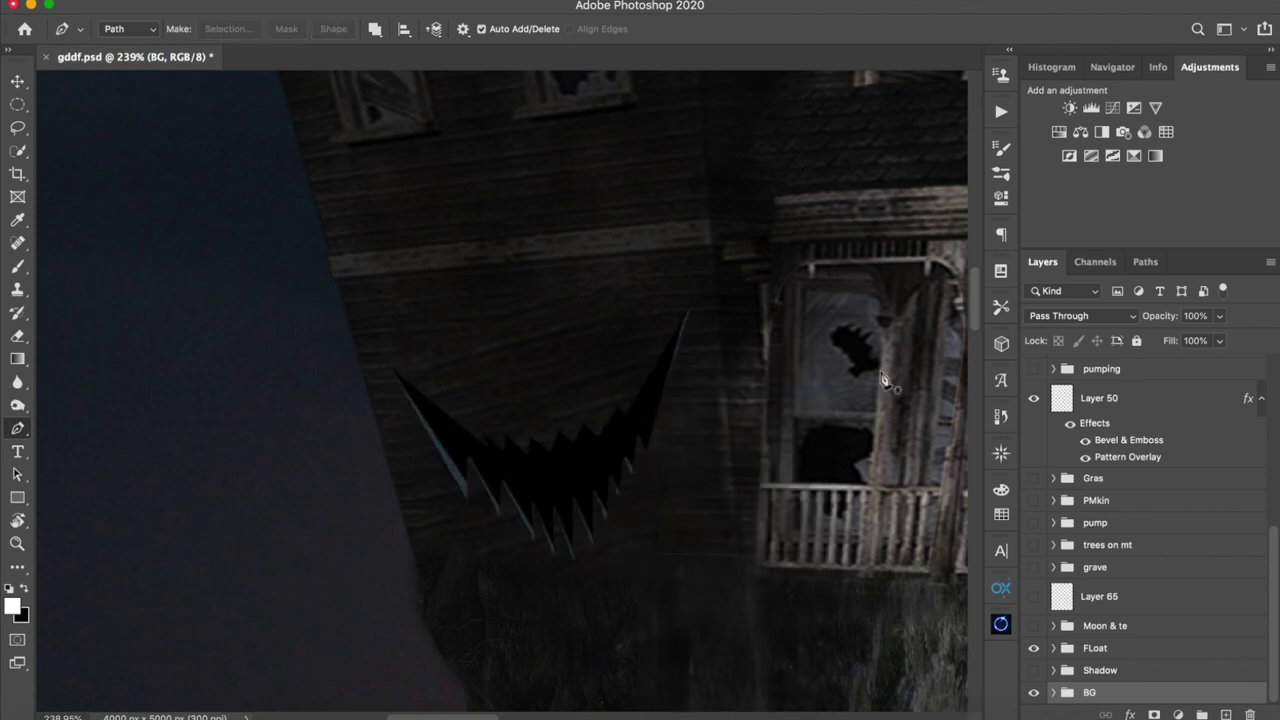
- Expand the FLoat group and bring the whole floating house into view
click(1105, 650)
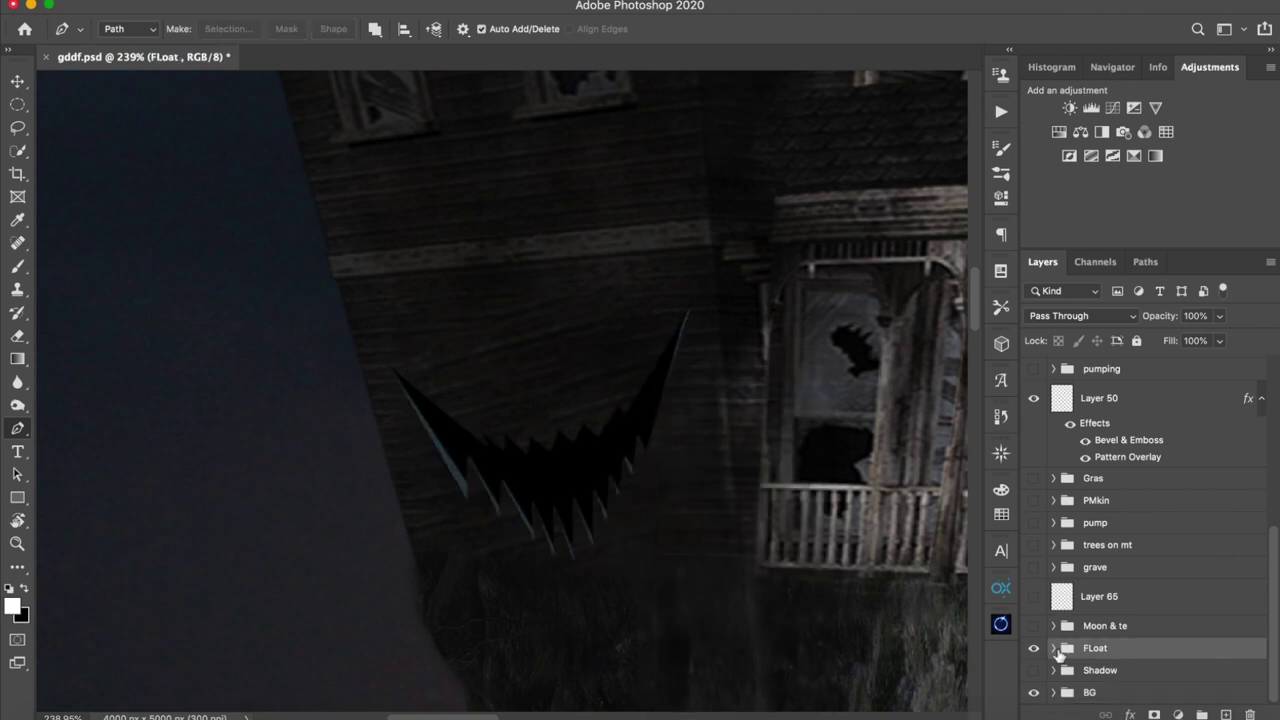
click(1054, 649)
drag(733, 396, 650, 398)
drag(738, 418, 576, 387)
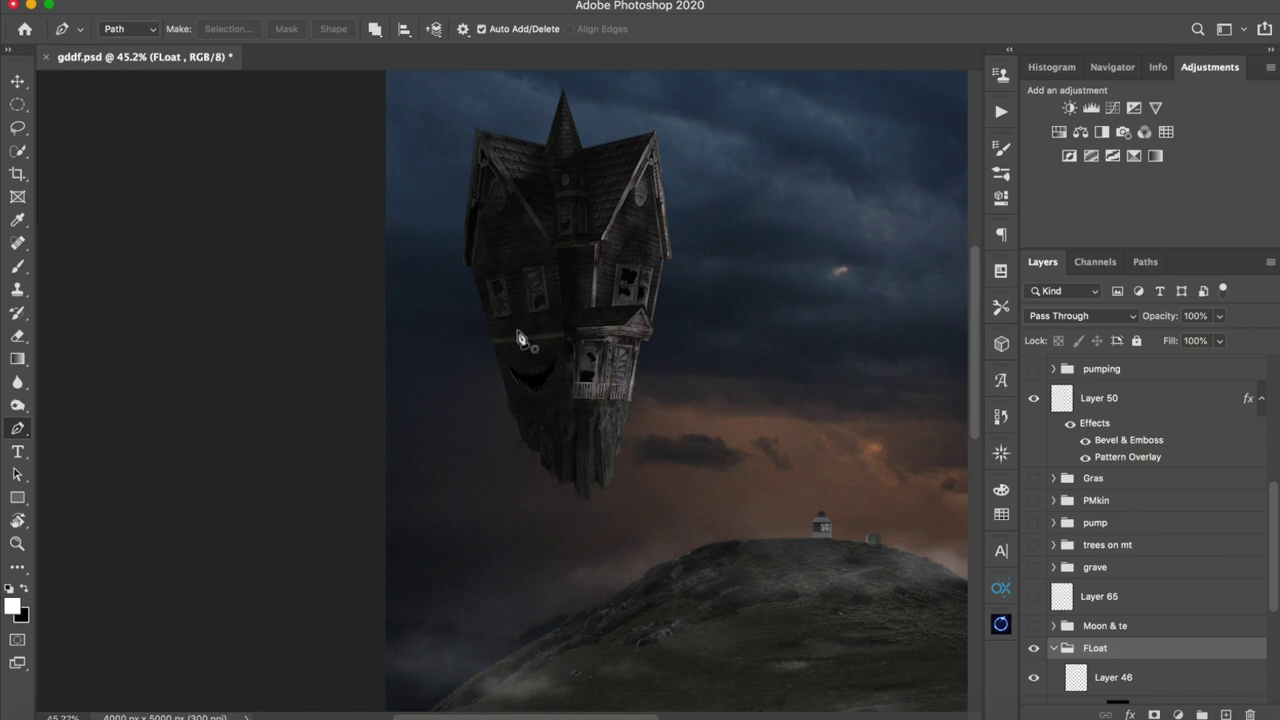
key(v)
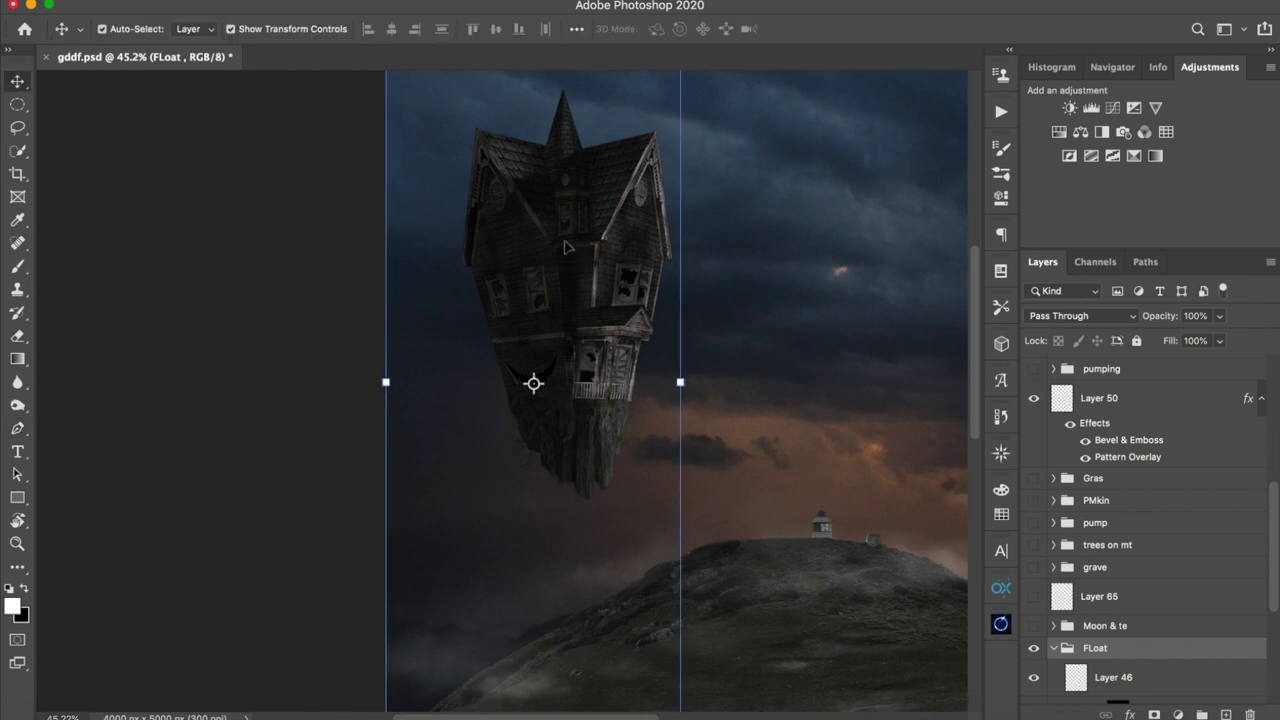
right_click(681, 386)
click(683, 385)
right_click(683, 385)
click(732, 484)
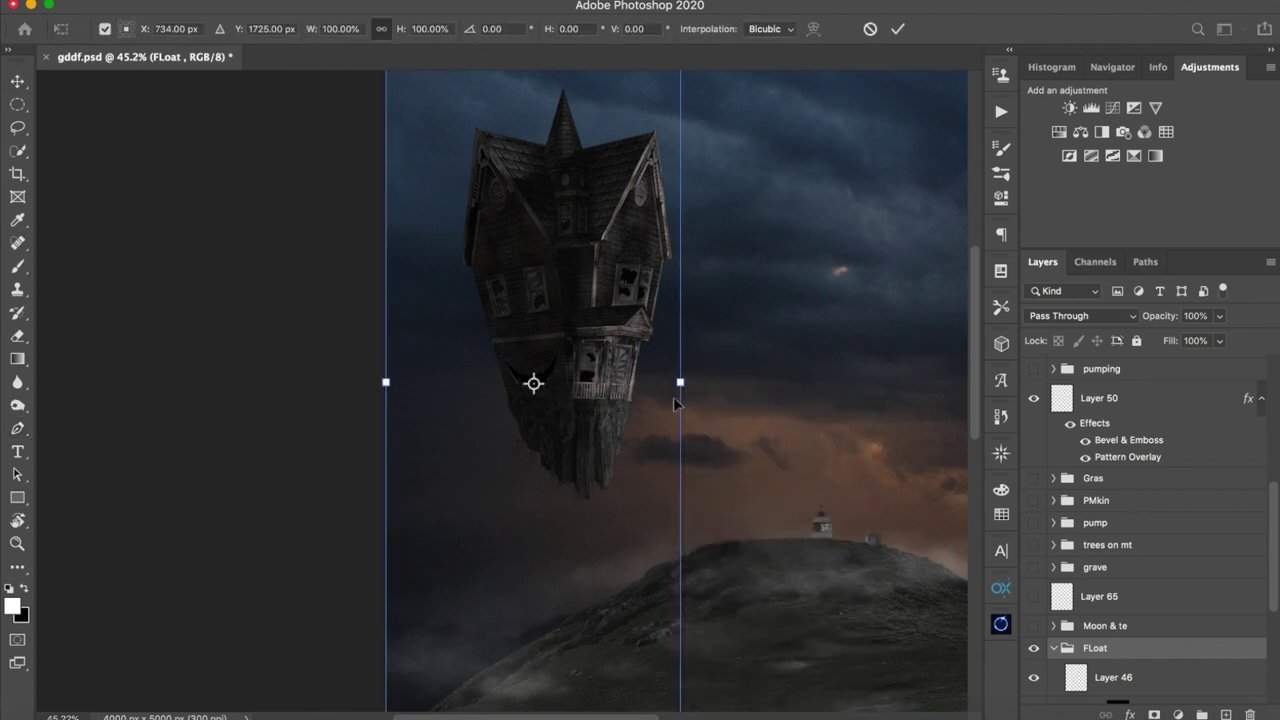
drag(392, 386, 453, 289)
click(870, 28)
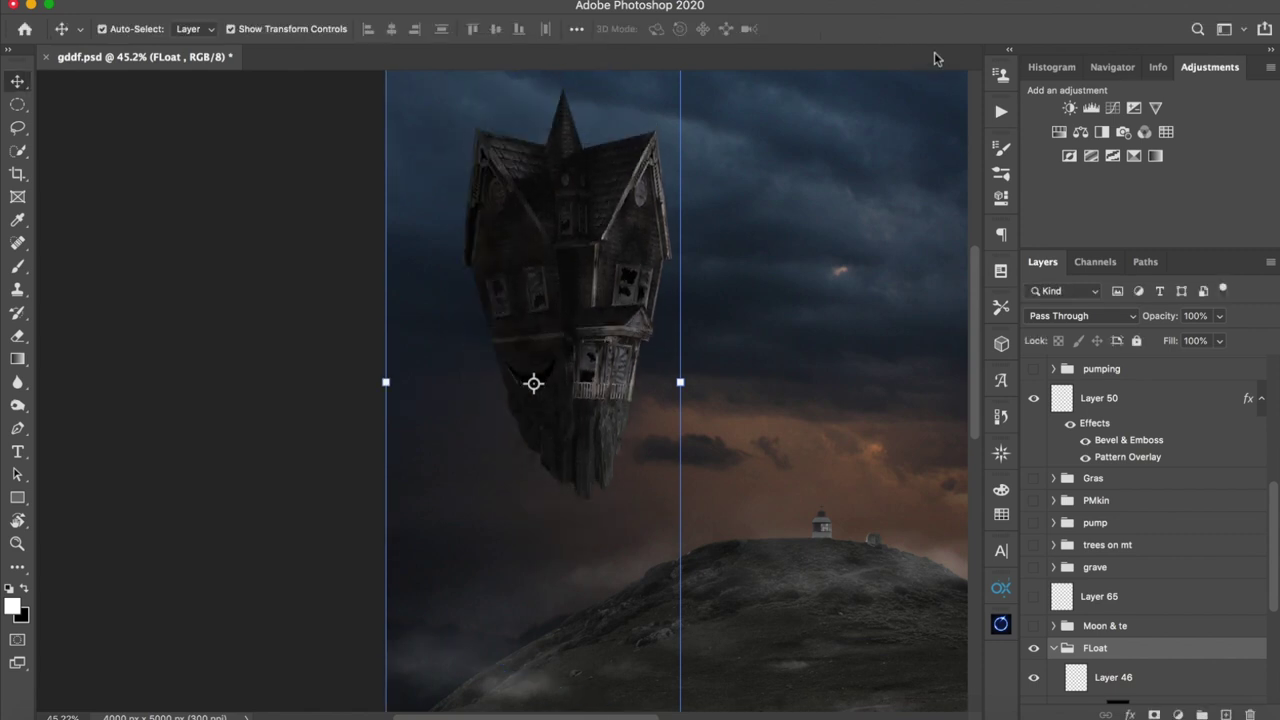
- Hide the layers above Float House in the FLoat group, from Hue/Saturation 2 up to Layer 46
click(956, 537)
scroll(1080, 618, down, 4)
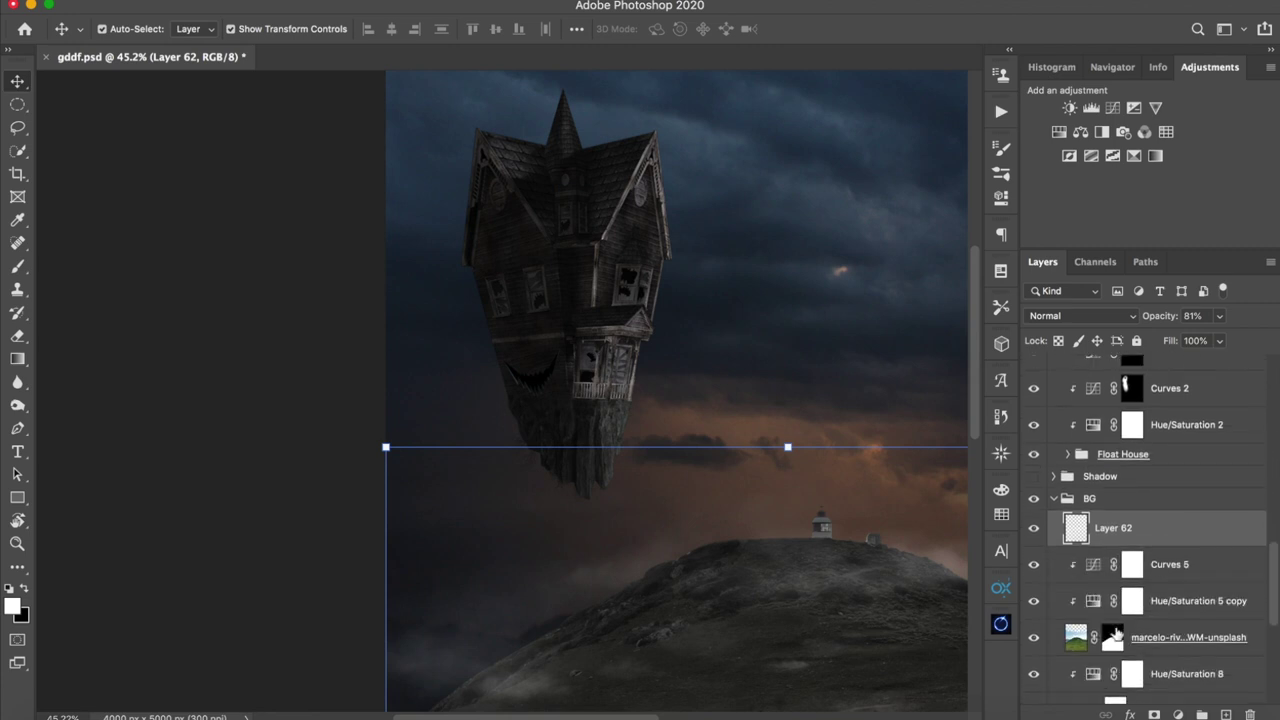
scroll(1103, 537, up, 5)
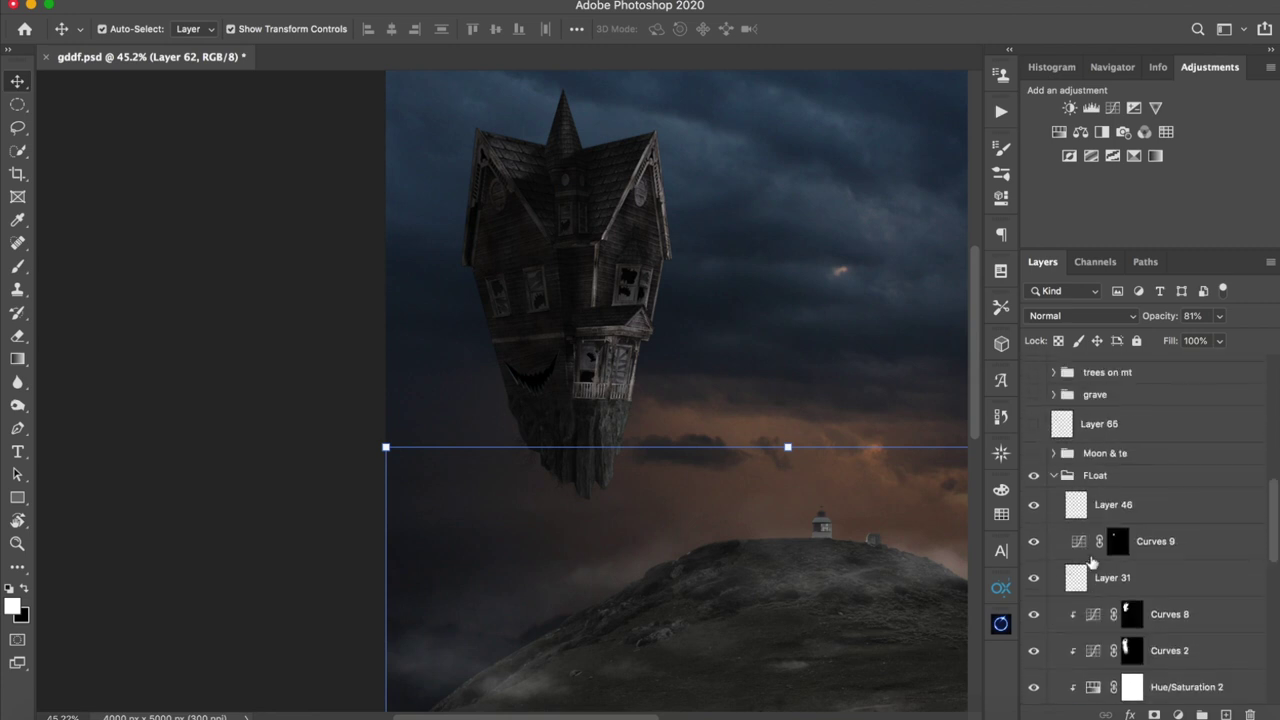
click(1105, 479)
scroll(1097, 507, down, 3)
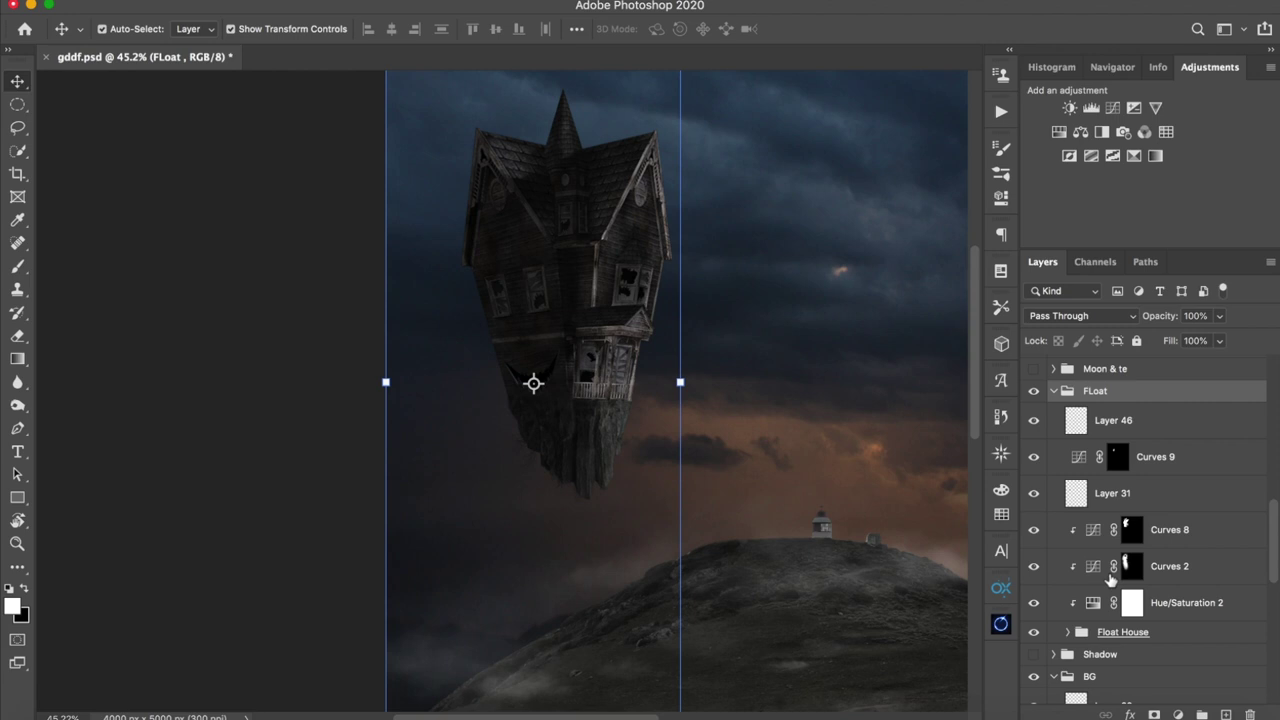
drag(809, 473, 537, 509)
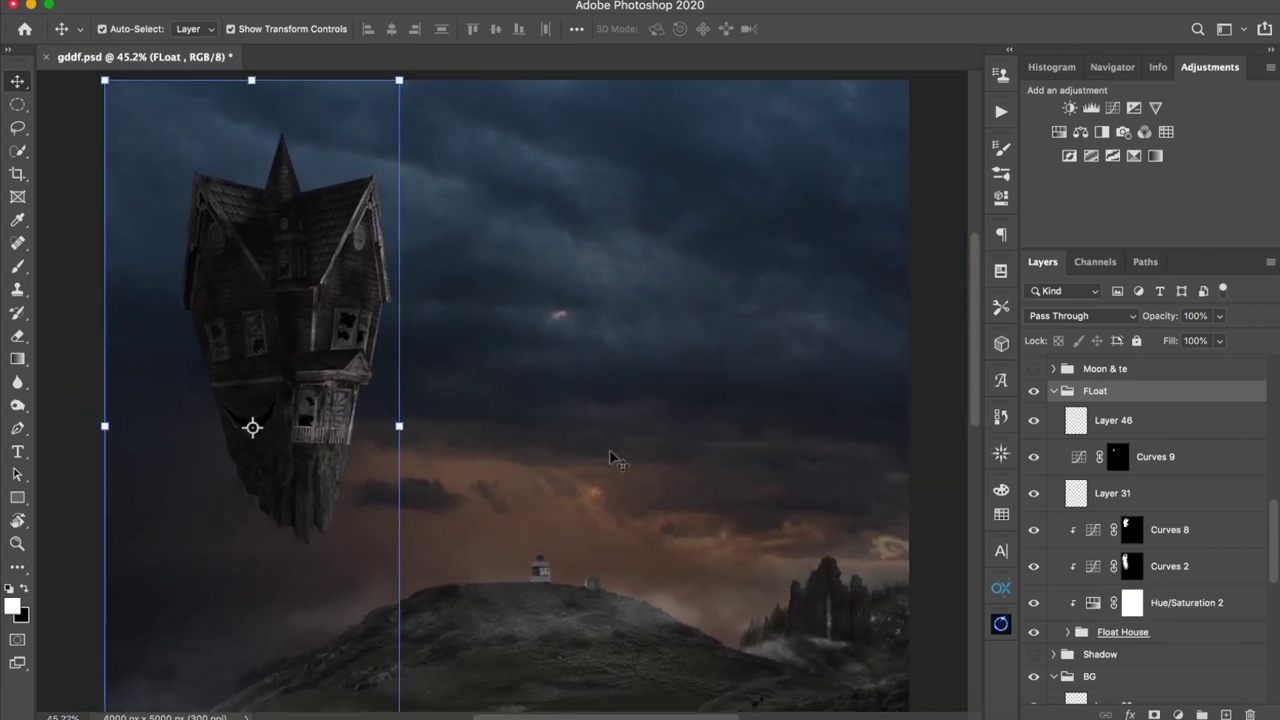
key(z)
drag(471, 359, 510, 360)
key(v)
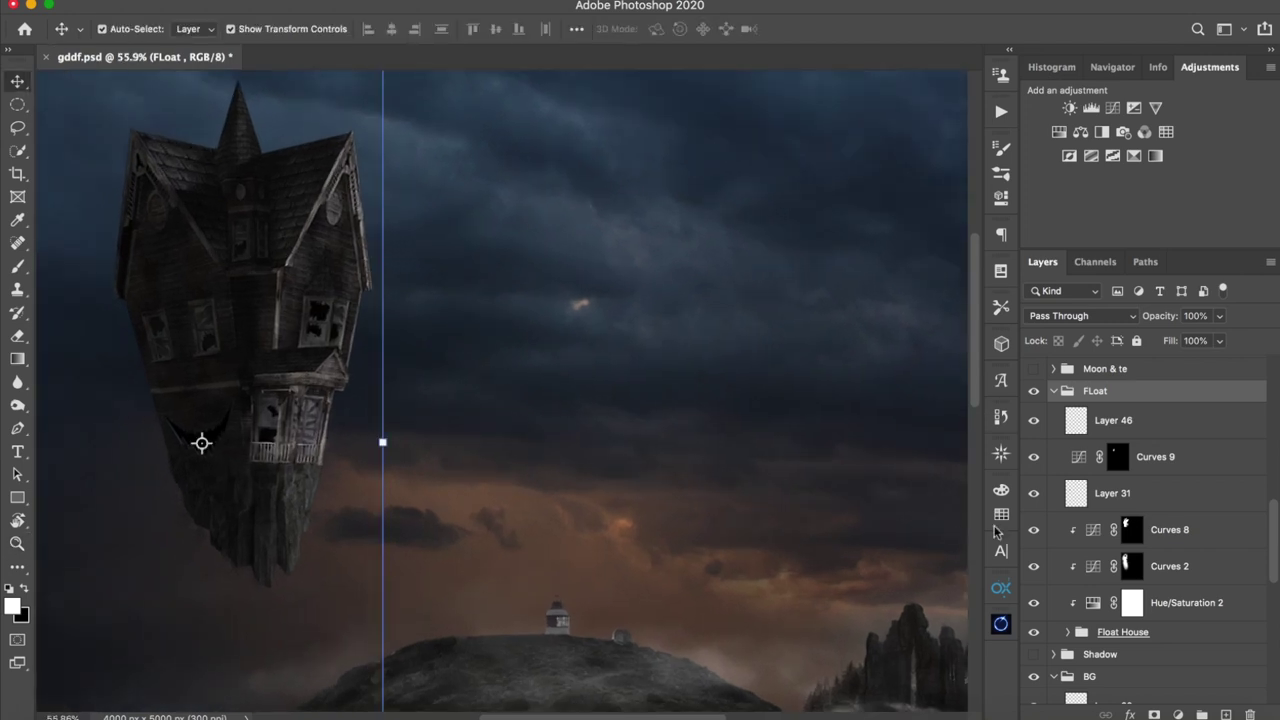
click(1083, 568)
drag(1035, 607, 1040, 422)
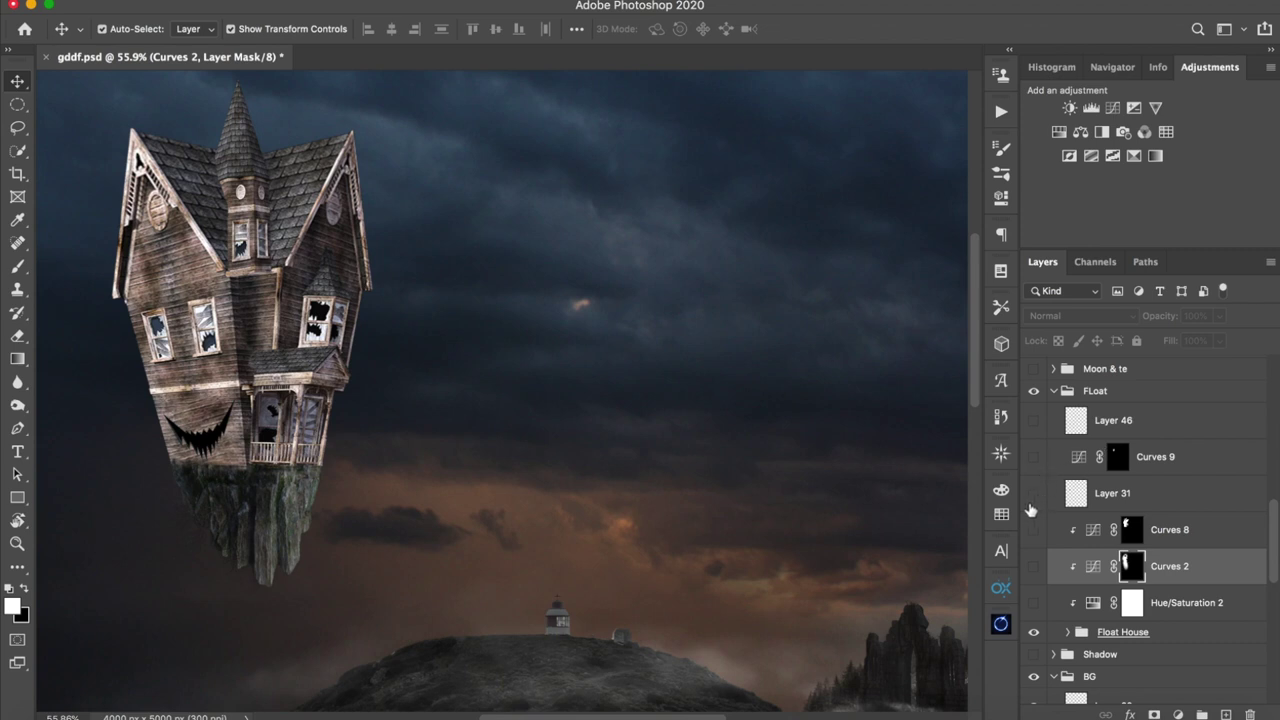
- Show the Hue/Saturation 2, Curves 2 and Curves 8 adjustments on the floating house
click(1192, 605)
click(1035, 605)
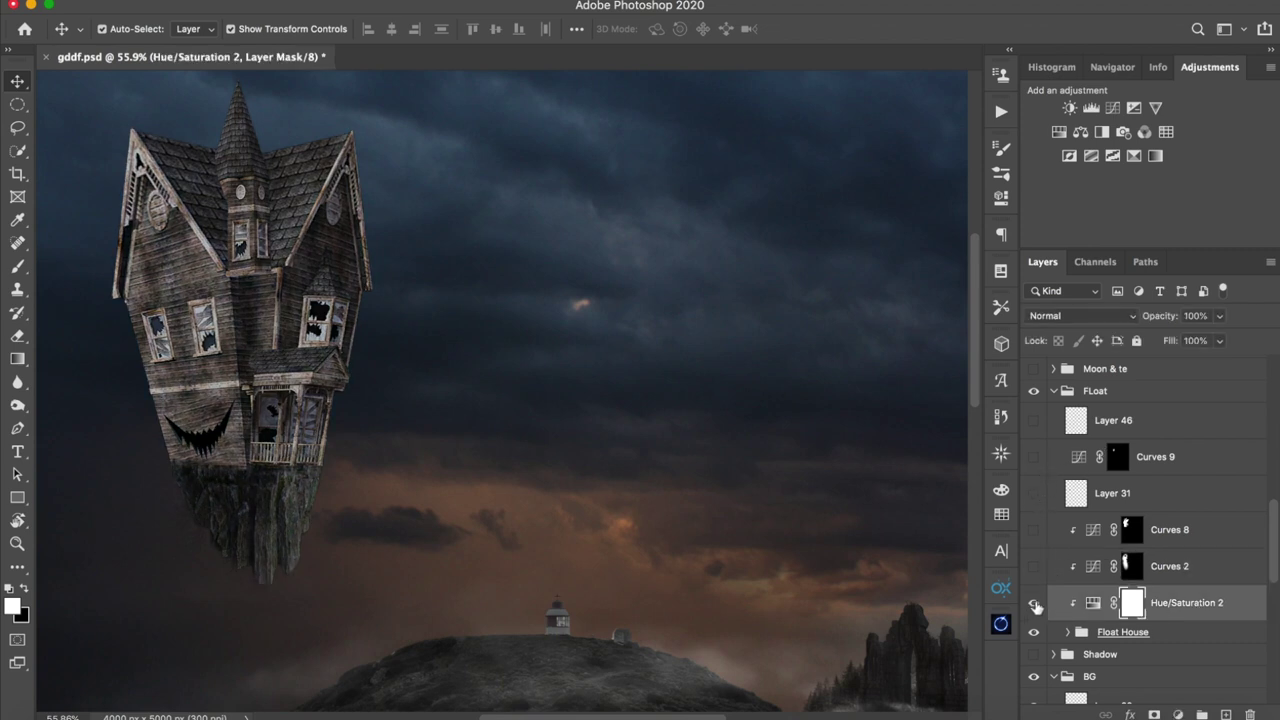
click(1035, 568)
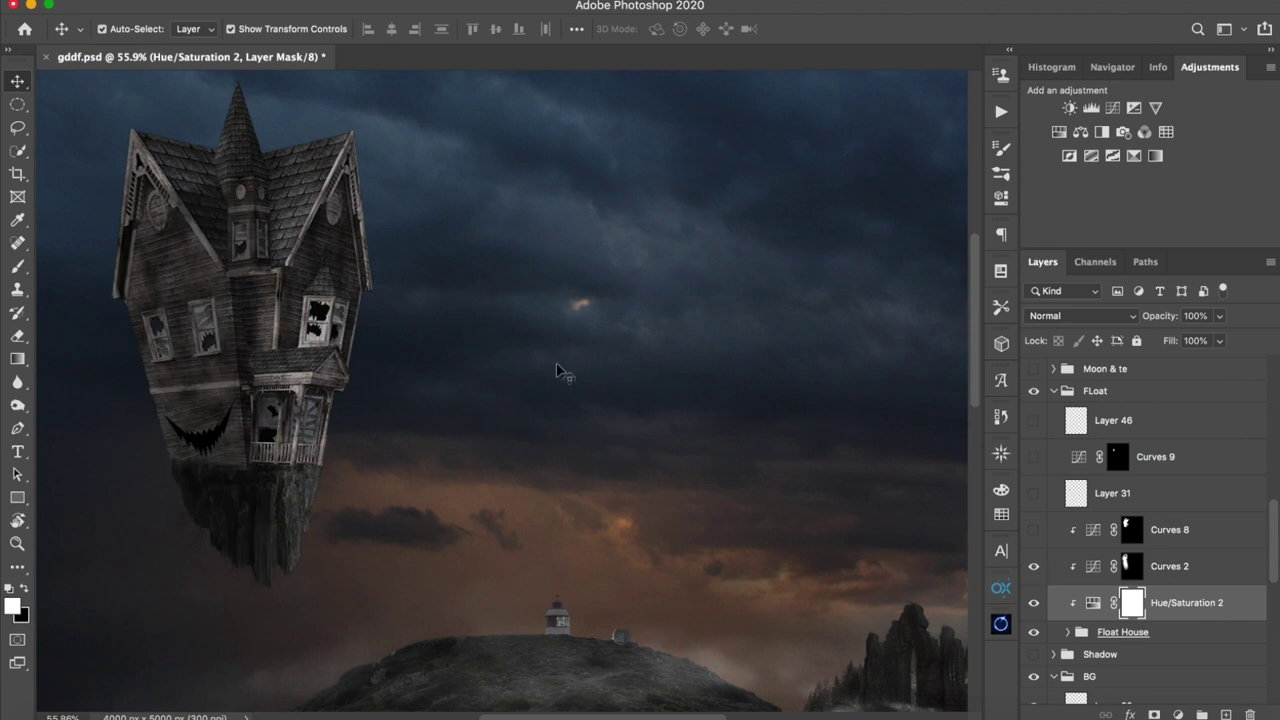
click(1100, 568)
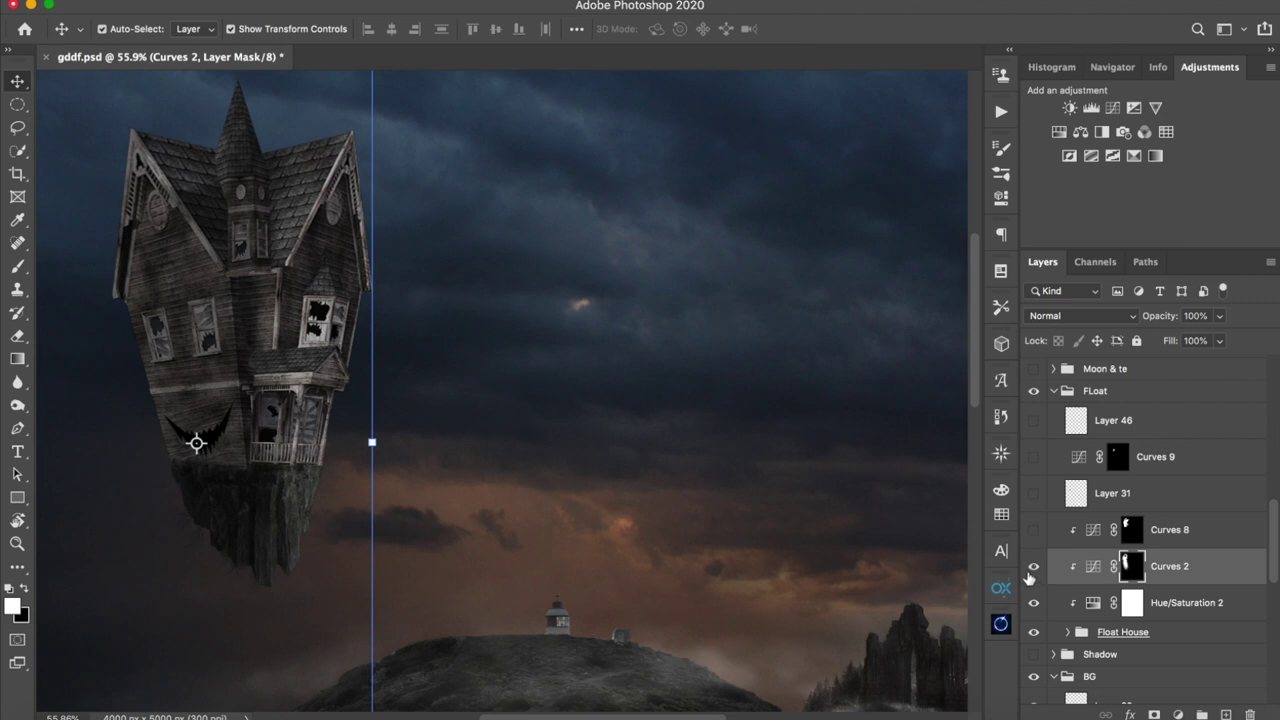
click(1035, 531)
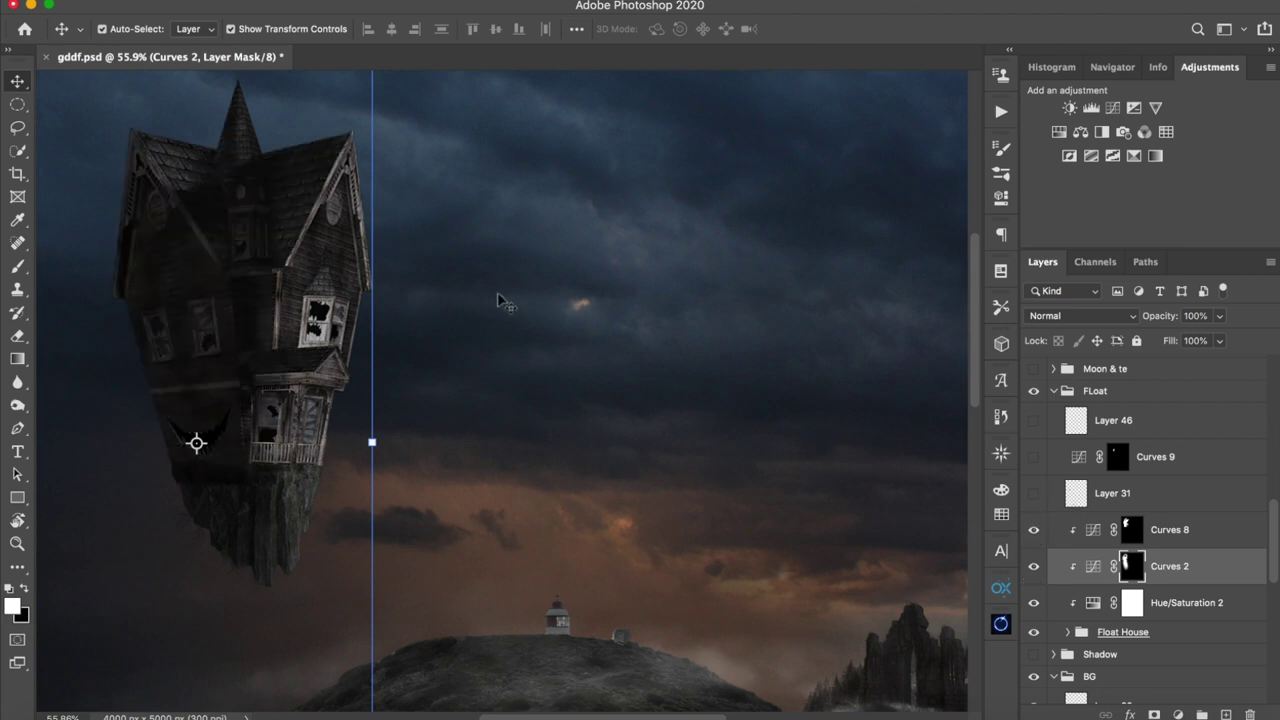
- Show Layer 31 and compare the join between the house and its rock base with and without it, up close
click(1178, 497)
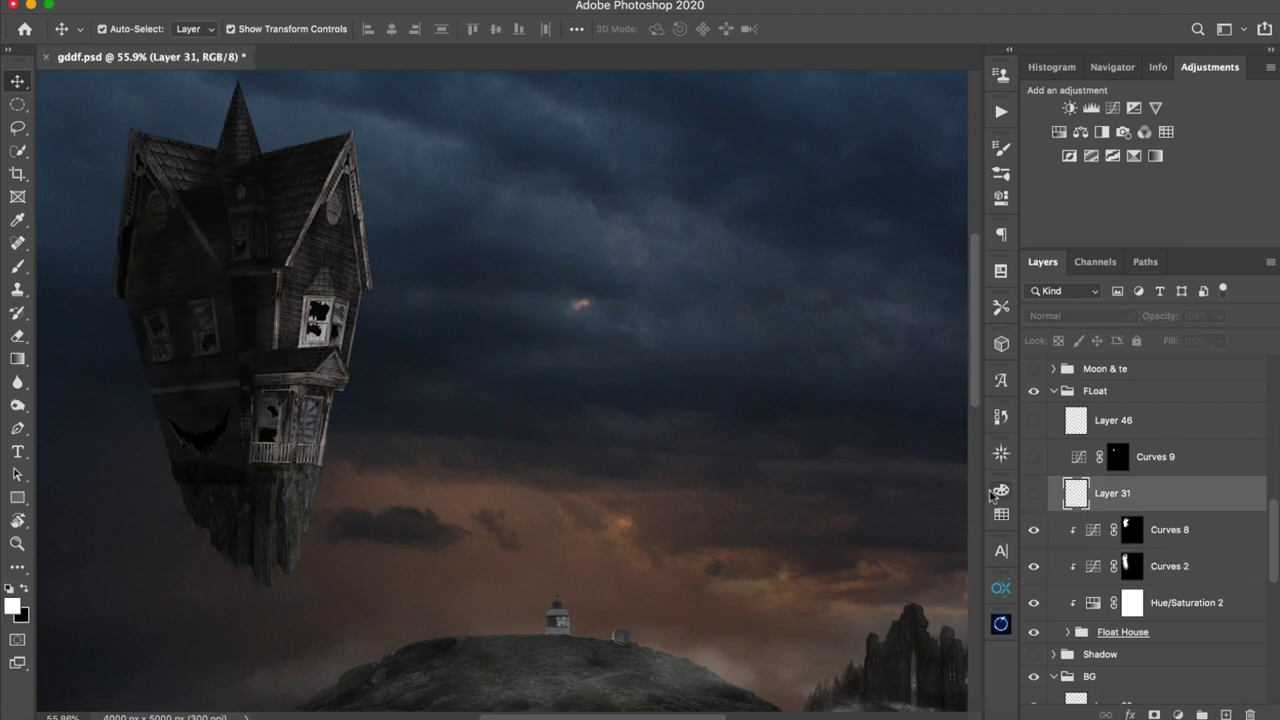
click(1036, 495)
click(1036, 495)
click(1036, 495)
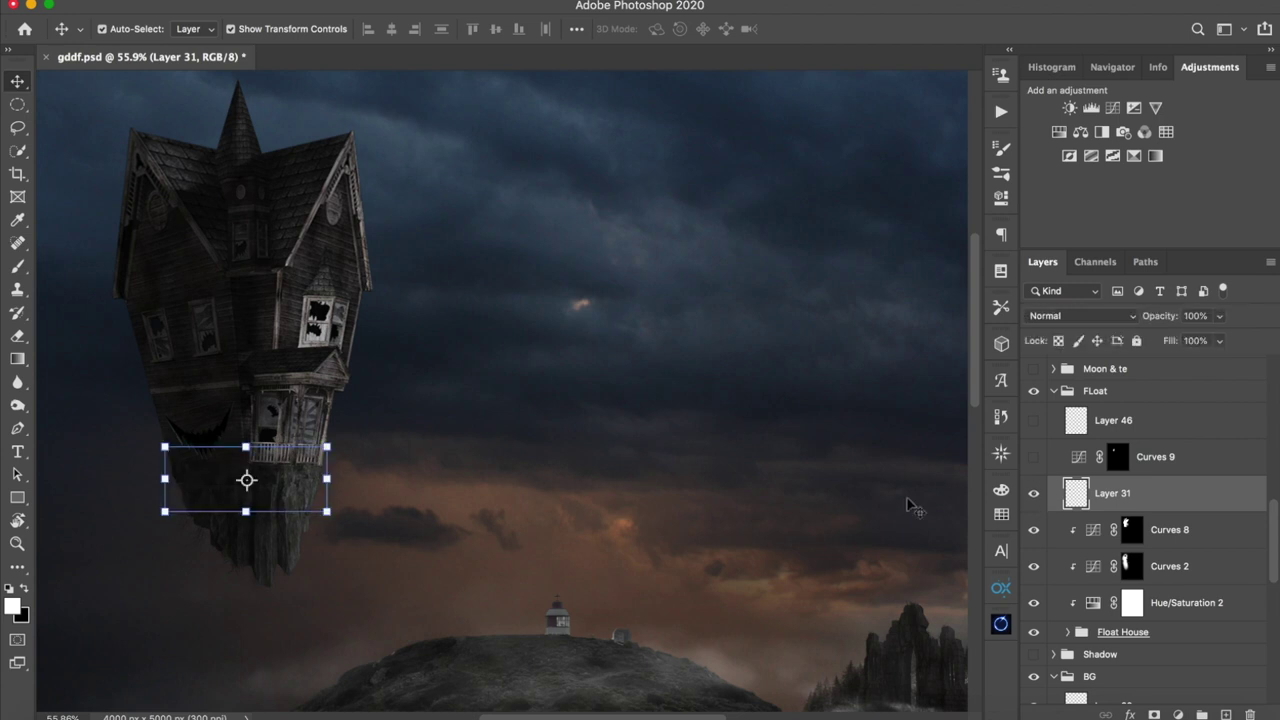
key(z)
drag(253, 467, 390, 473)
key(v)
drag(363, 546, 668, 511)
click(1035, 495)
click(1035, 495)
click(1035, 495)
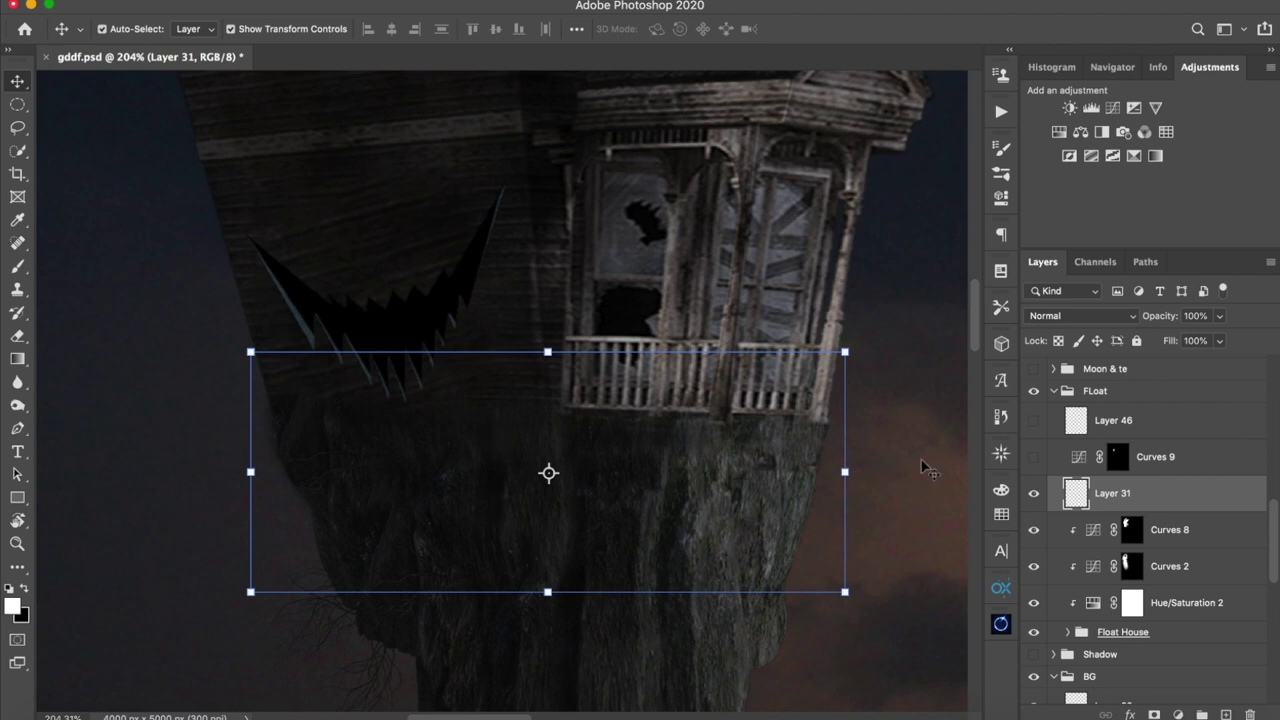
- Show the Curves 9 adjustment and compare the house's windows and porch with and without it
click(1120, 460)
click(1034, 457)
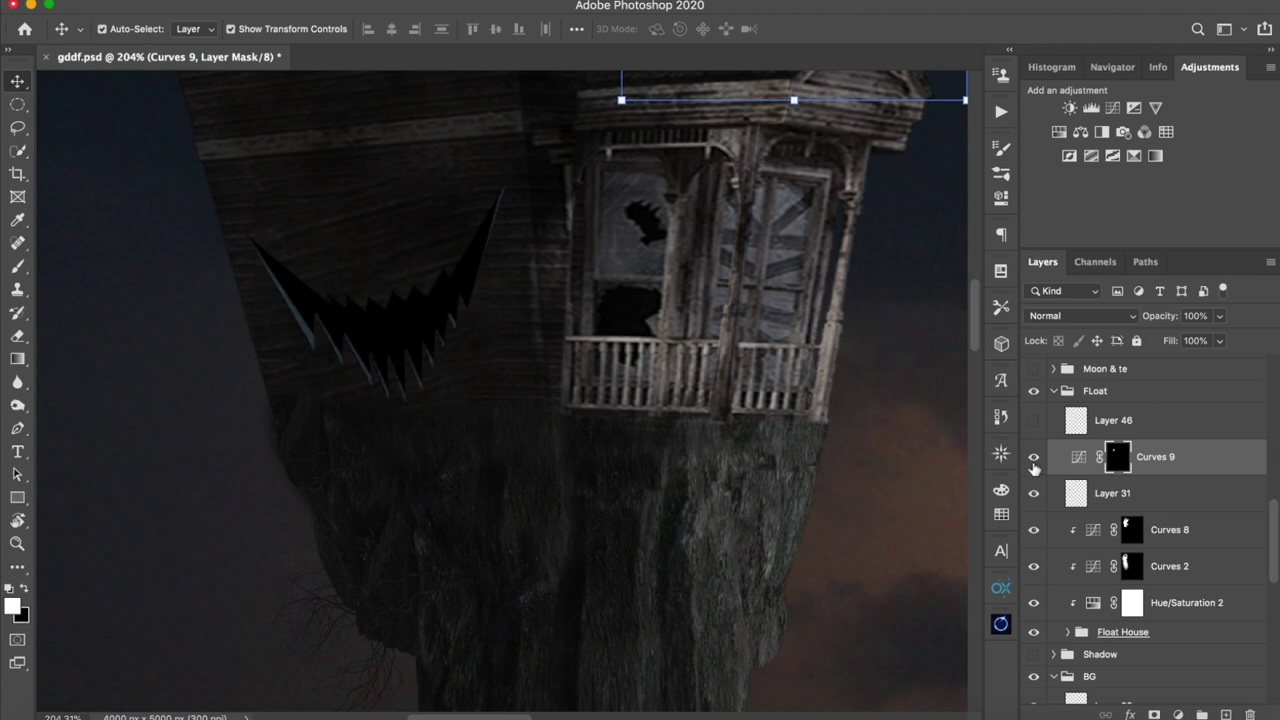
drag(696, 220, 608, 445)
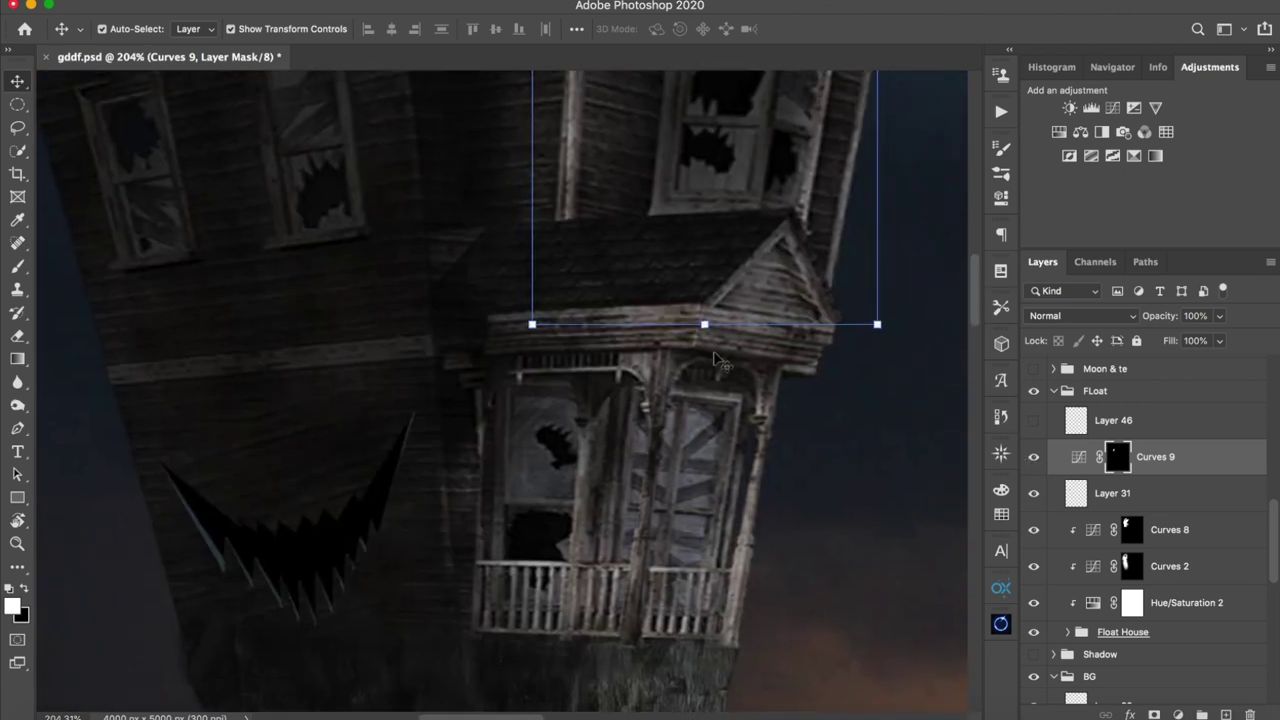
key(z)
drag(767, 402, 728, 391)
scroll(727, 391, down, 3)
key(v)
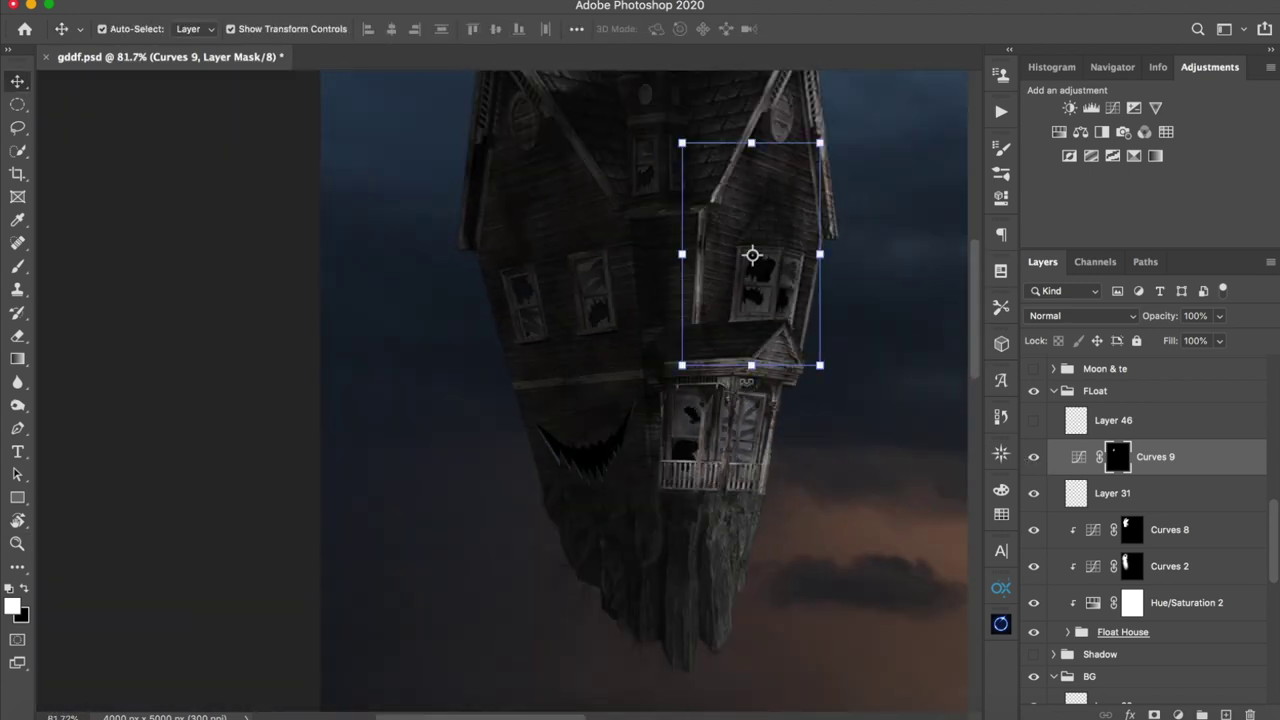
key(z)
click(1034, 457)
click(1034, 457)
- Show Layer 46 over the floating house, and collapse the FLoat and BG groups
click(1206, 428)
click(1034, 421)
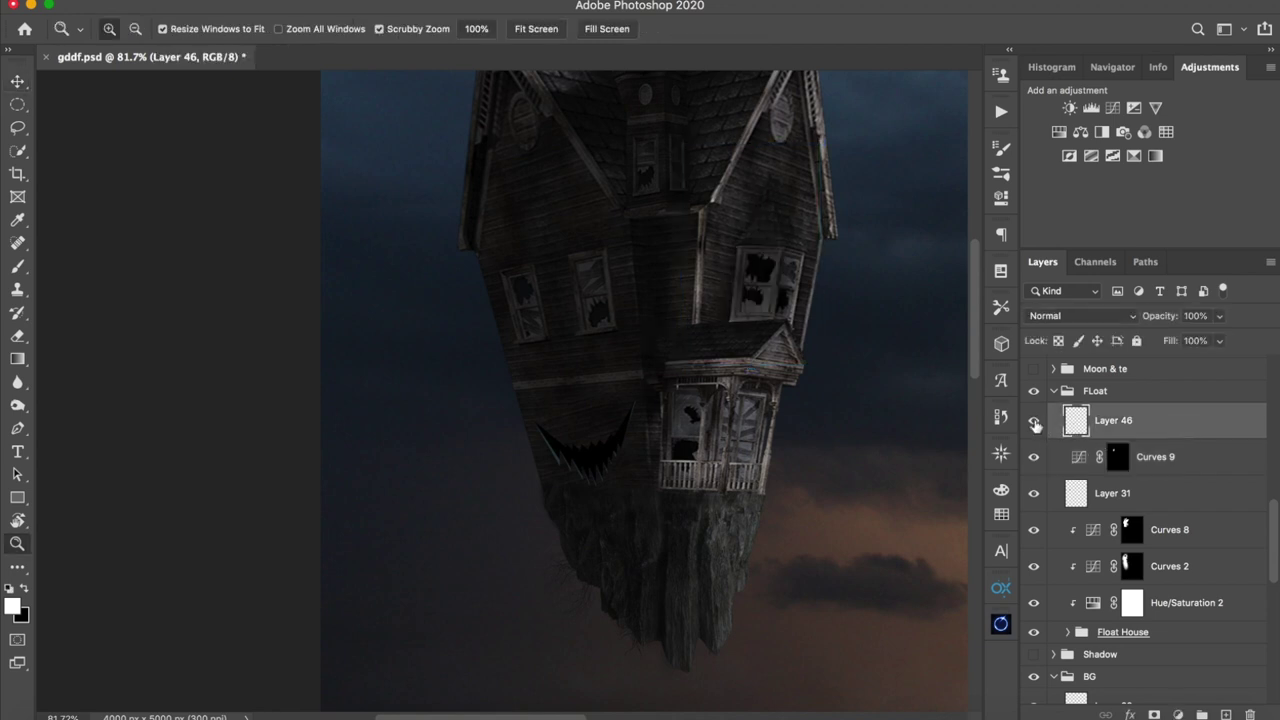
drag(760, 383, 668, 424)
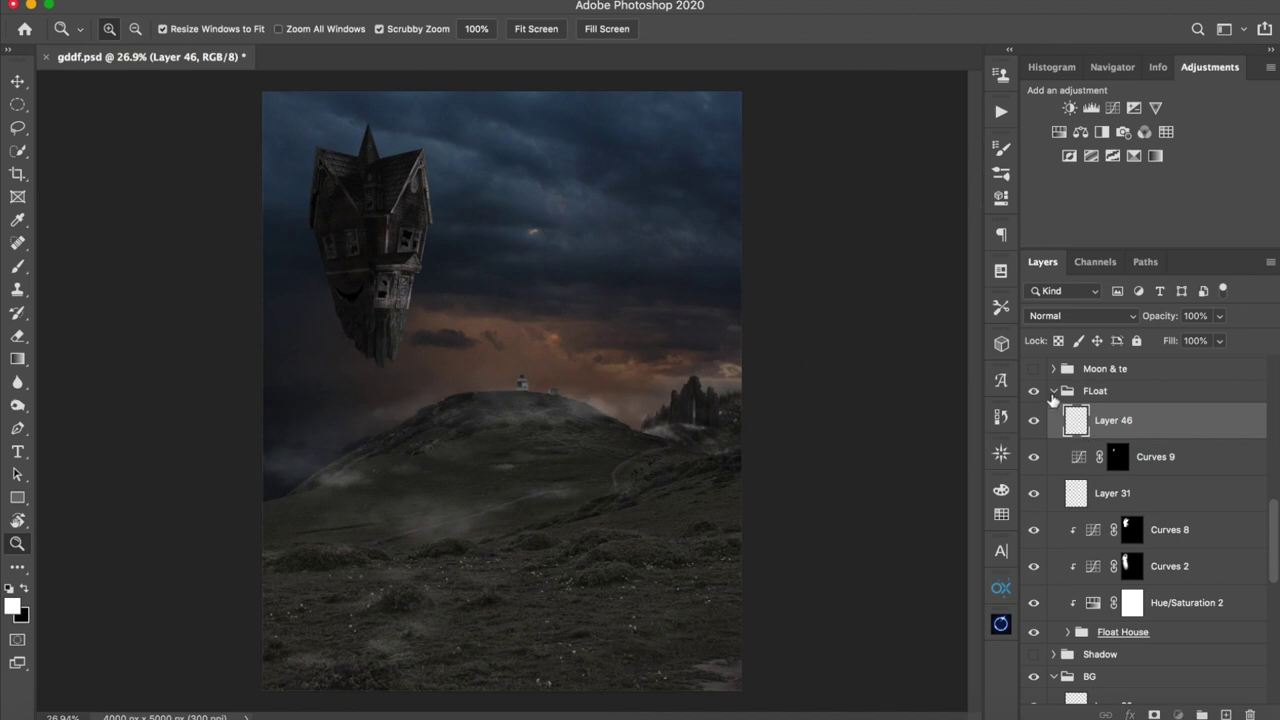
click(1053, 392)
click(1053, 435)
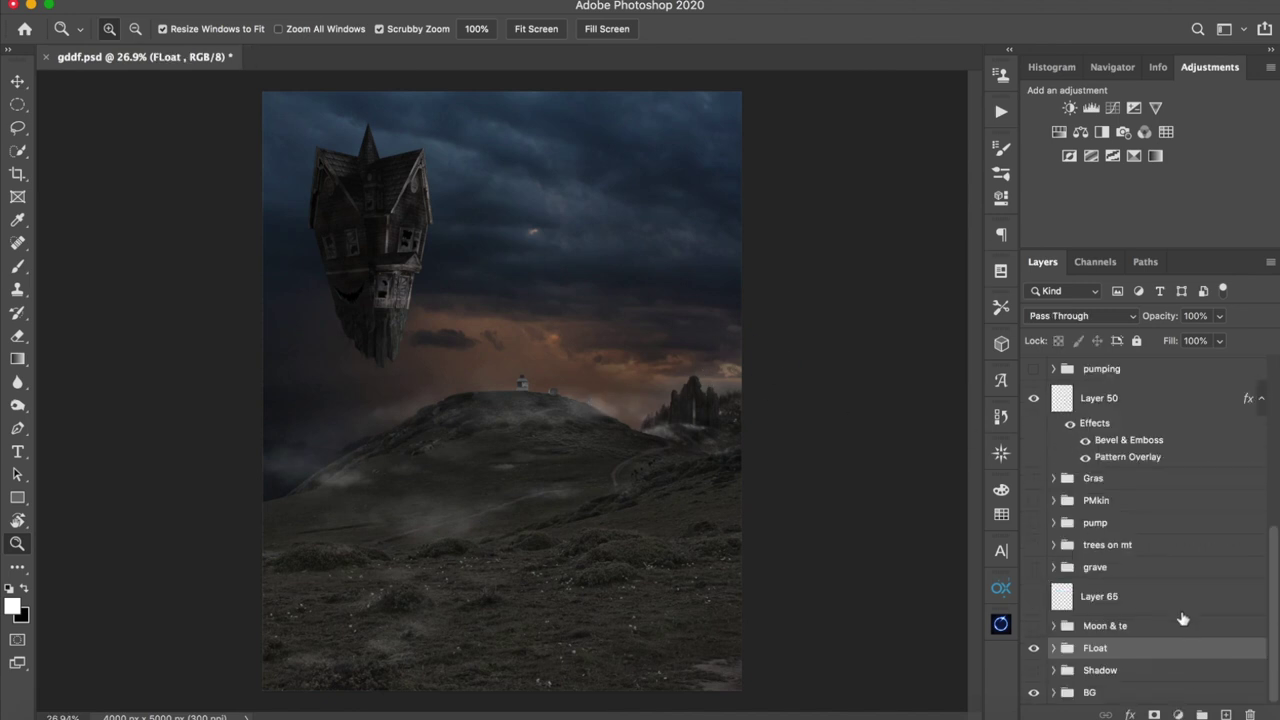
- Show the Moon & te group and Layer 65 above it
click(1034, 626)
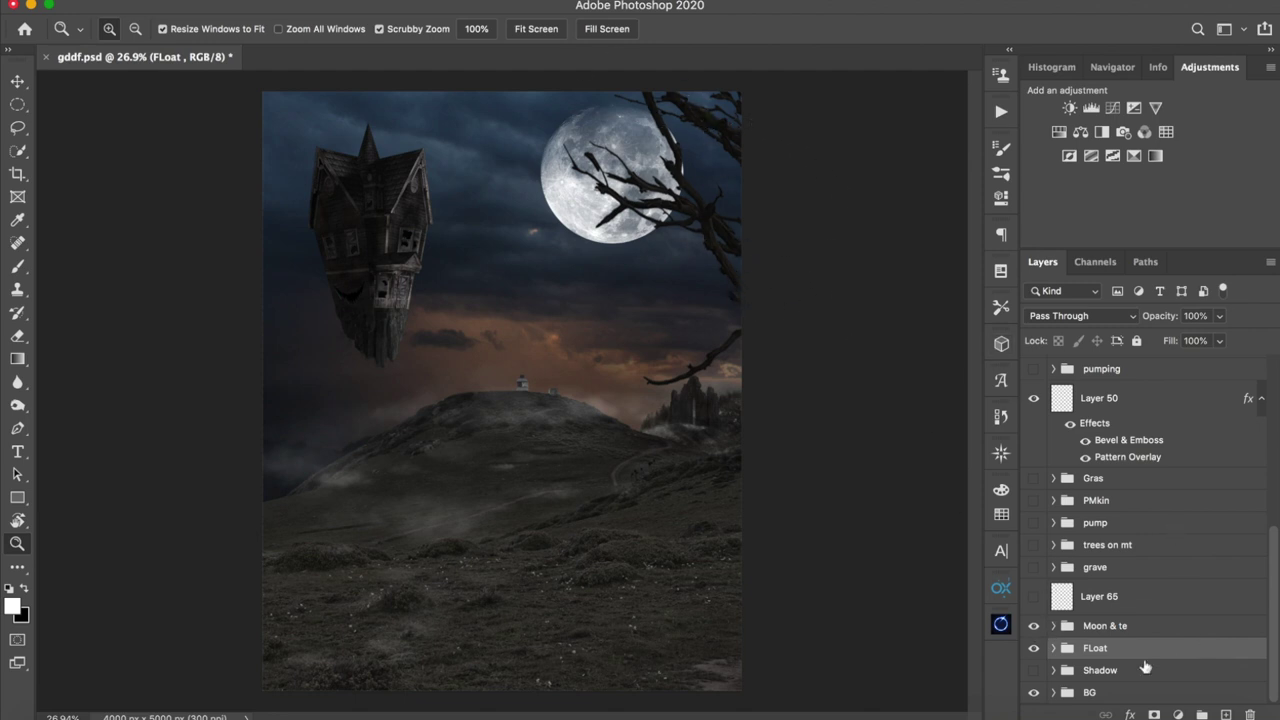
drag(607, 174, 560, 190)
drag(700, 372, 744, 384)
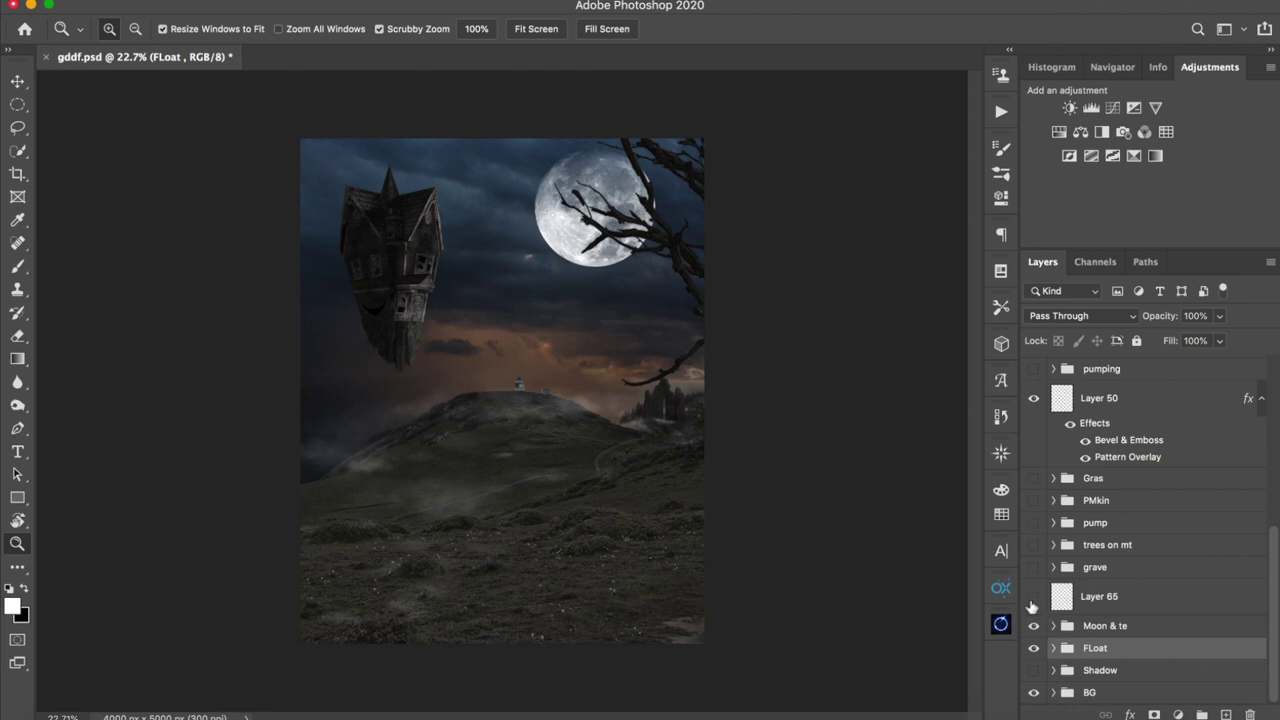
click(1034, 598)
click(1034, 598)
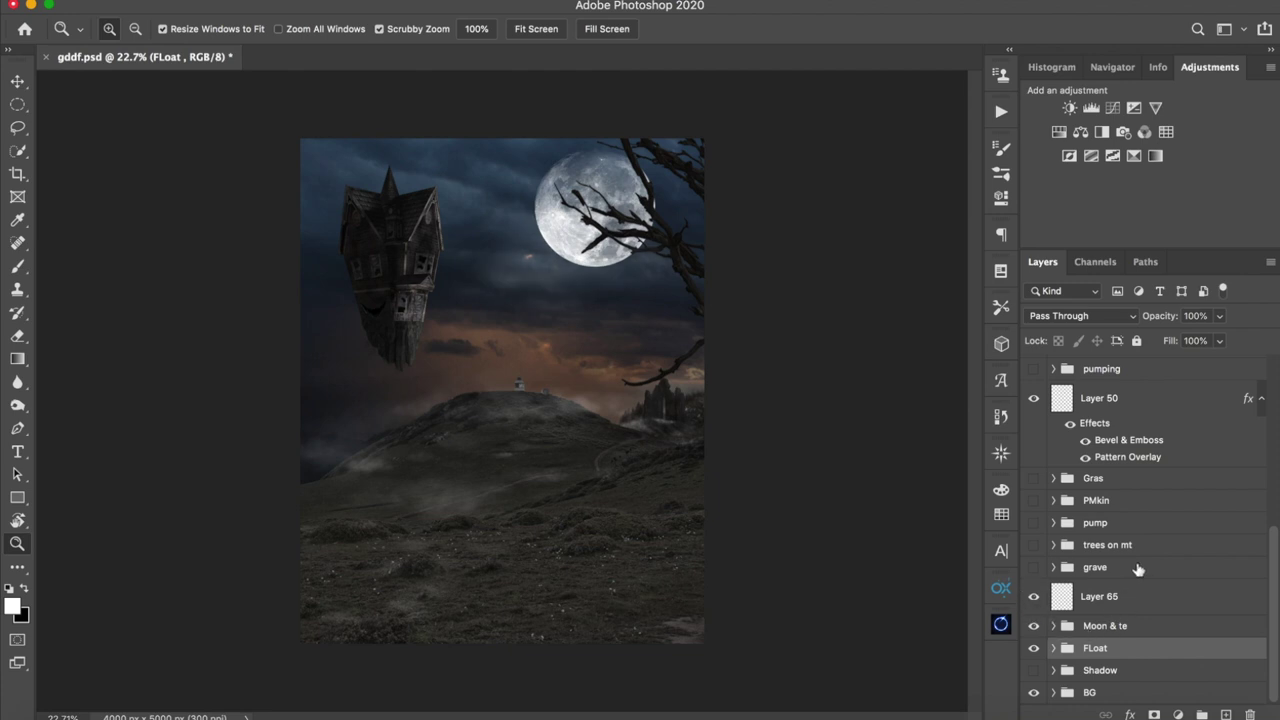
click(1138, 604)
- Show and expand the grave group, and examine the gravestones on the hill up close
click(1116, 570)
click(1034, 567)
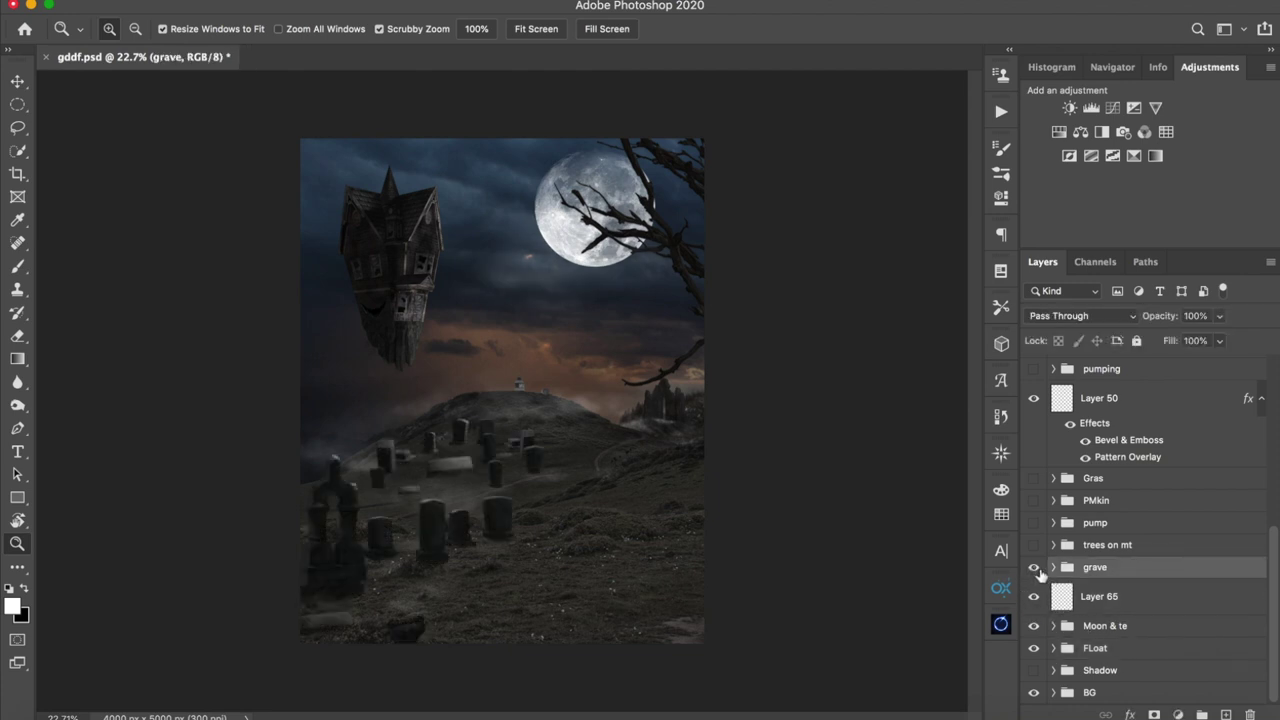
click(1053, 567)
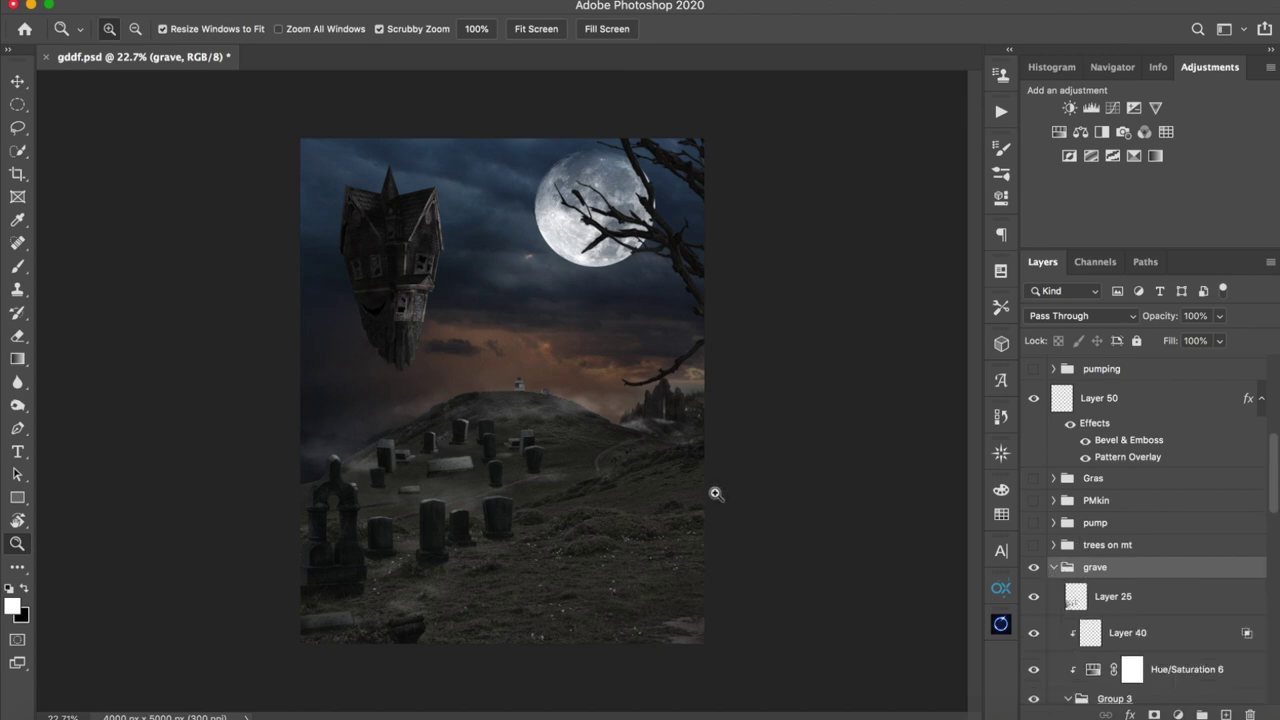
drag(371, 517, 478, 612)
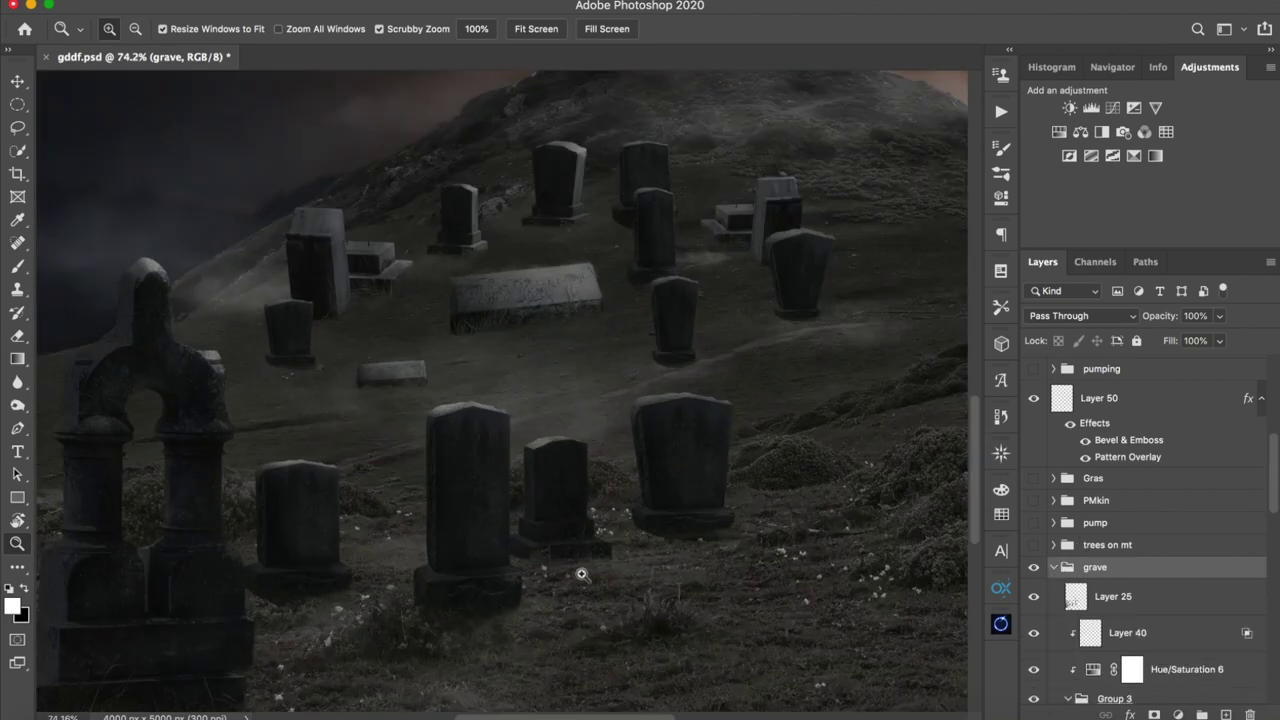
drag(622, 563, 554, 583)
drag(659, 520, 609, 531)
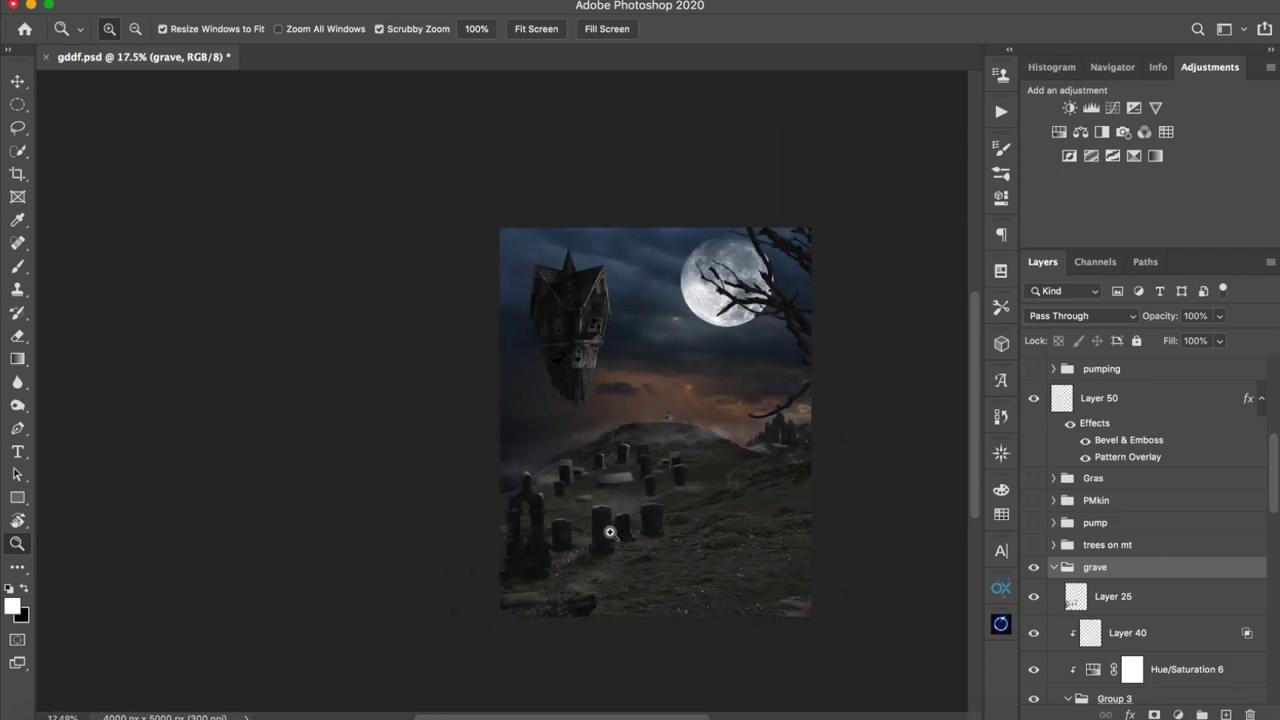
drag(517, 460, 619, 499)
drag(530, 553, 703, 362)
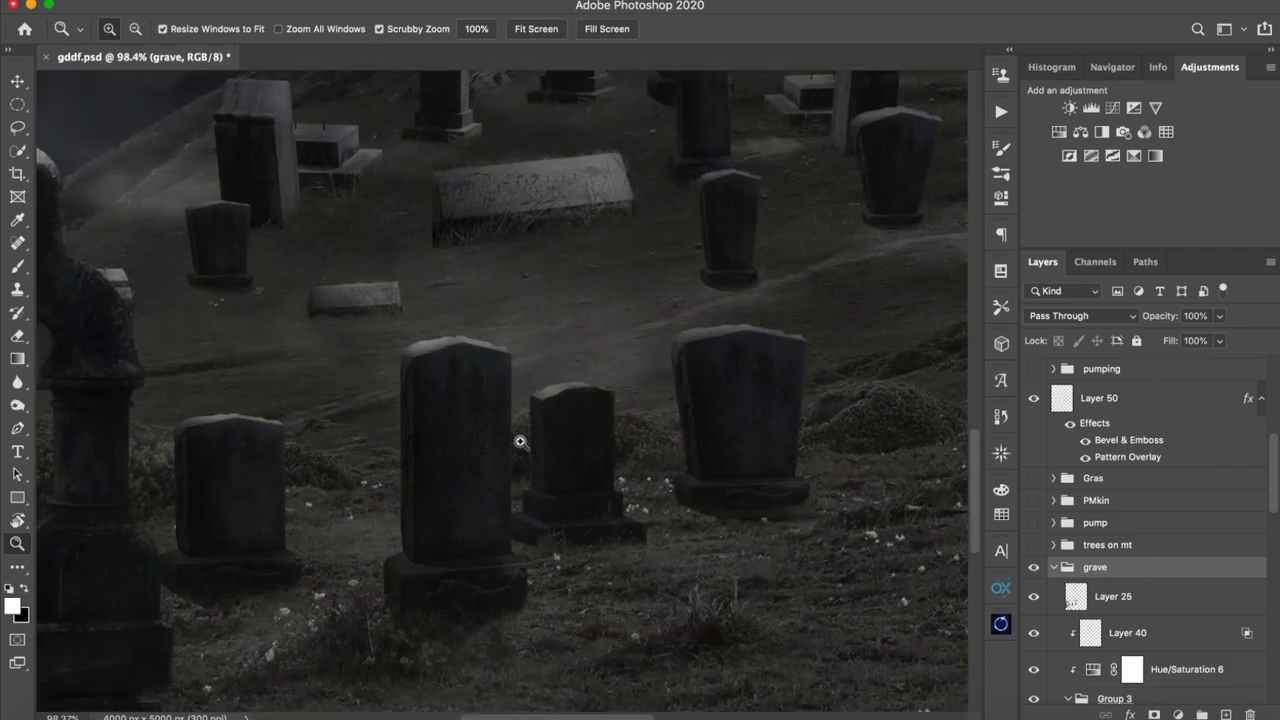
- Try to distort the small front-row gravestone on Layer 5 copy by pulling its two upper corners outward
click(491, 429)
key(v)
click(470, 438)
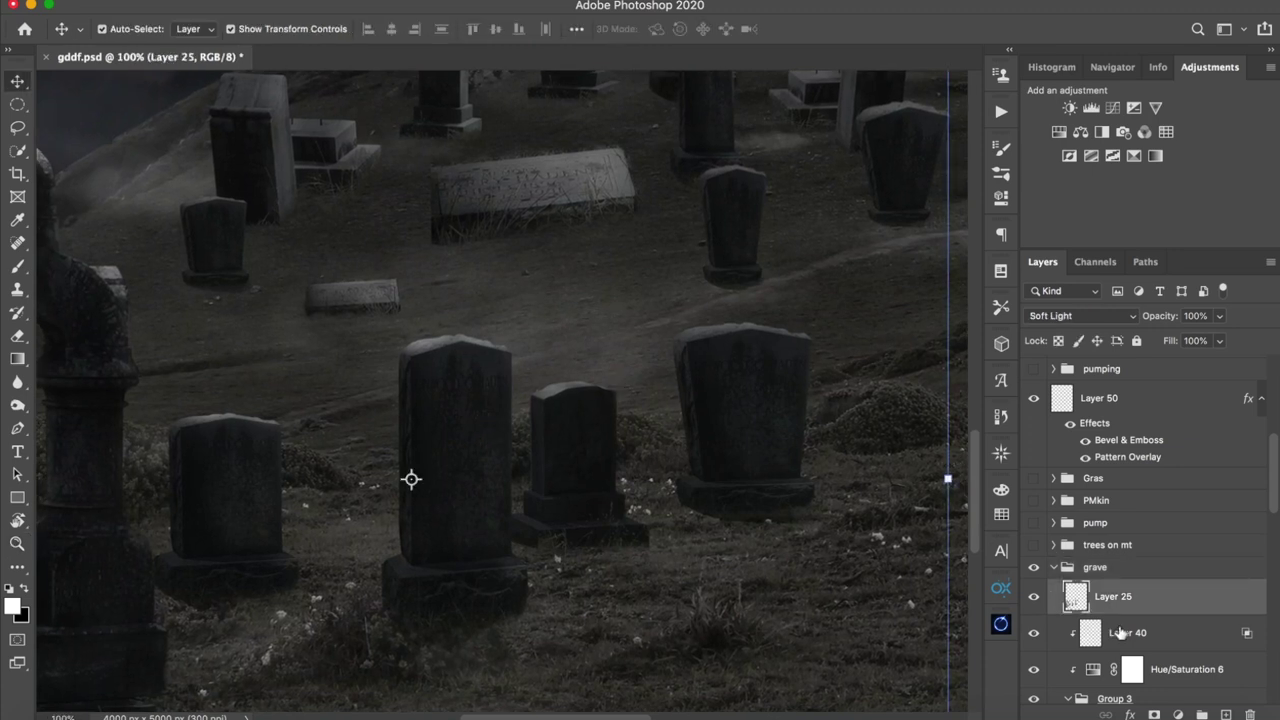
scroll(1110, 635, down, 5)
click(1157, 550)
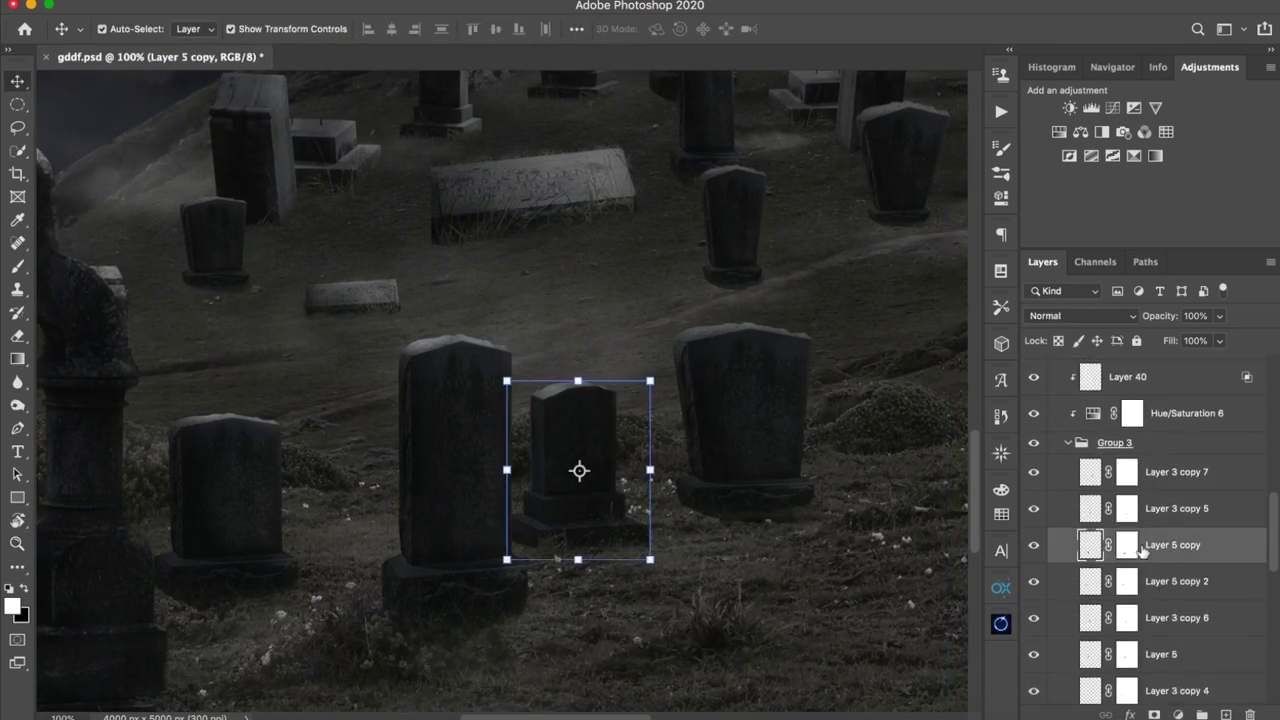
key(super)
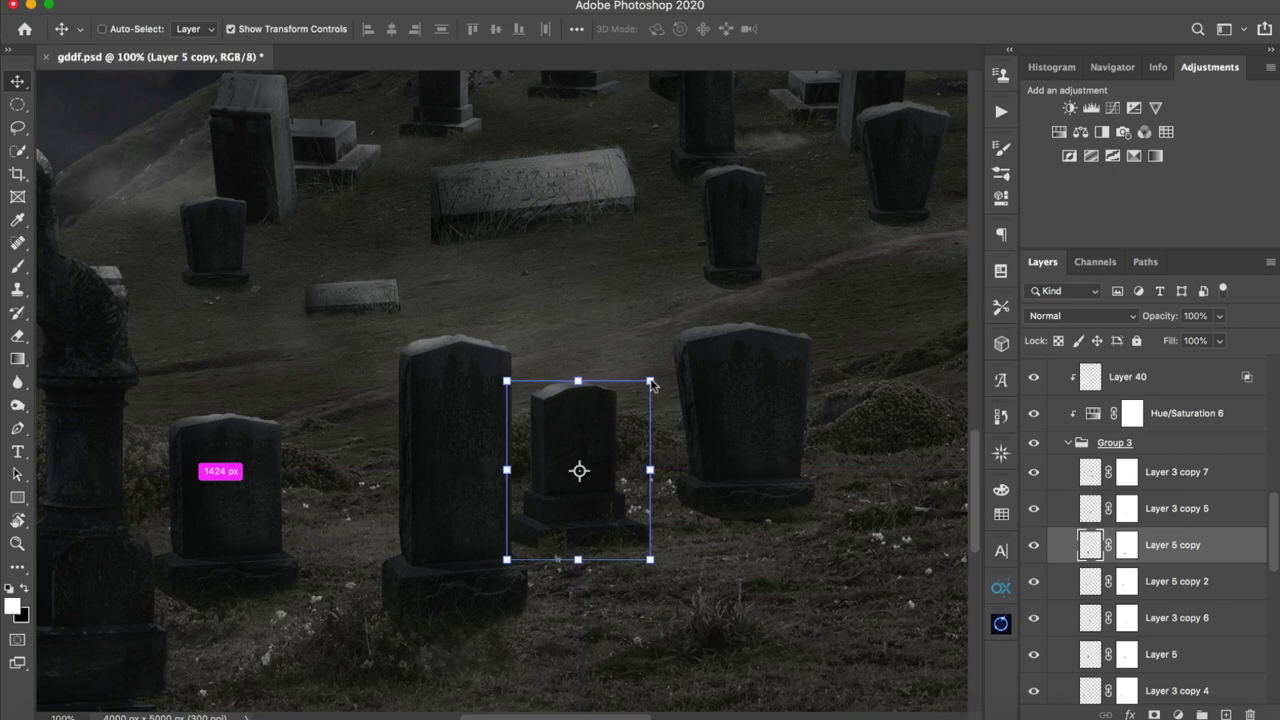
key(super+t)
drag(657, 383, 701, 370)
drag(509, 383, 461, 357)
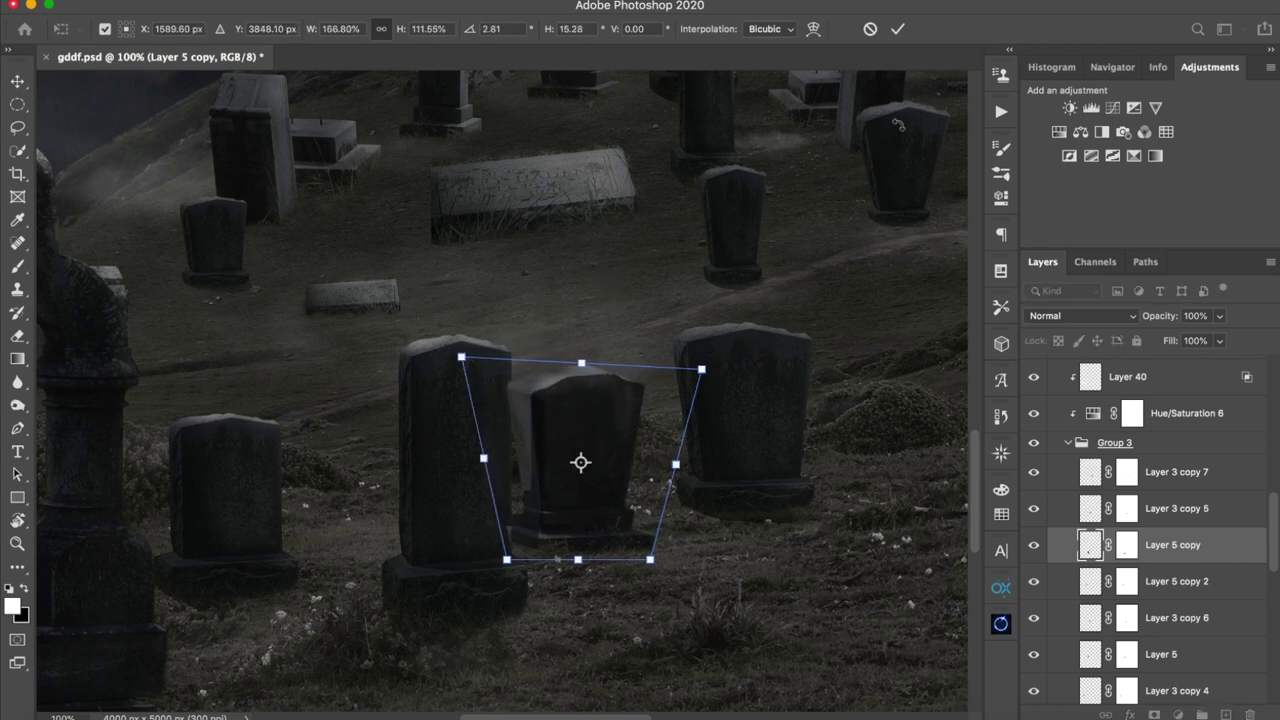
click(897, 28)
- Examine how the gravestones are spread over the hill, both up close and within the whole scene
key(z)
drag(655, 434, 571, 449)
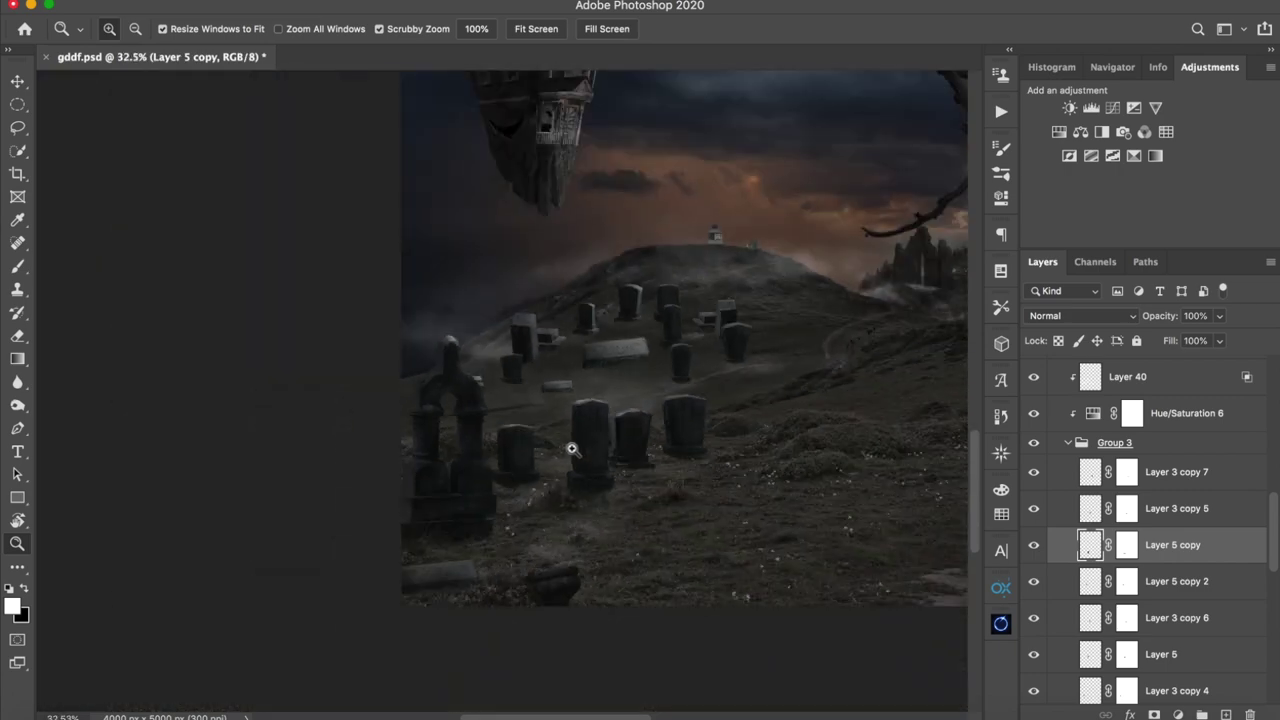
key(v)
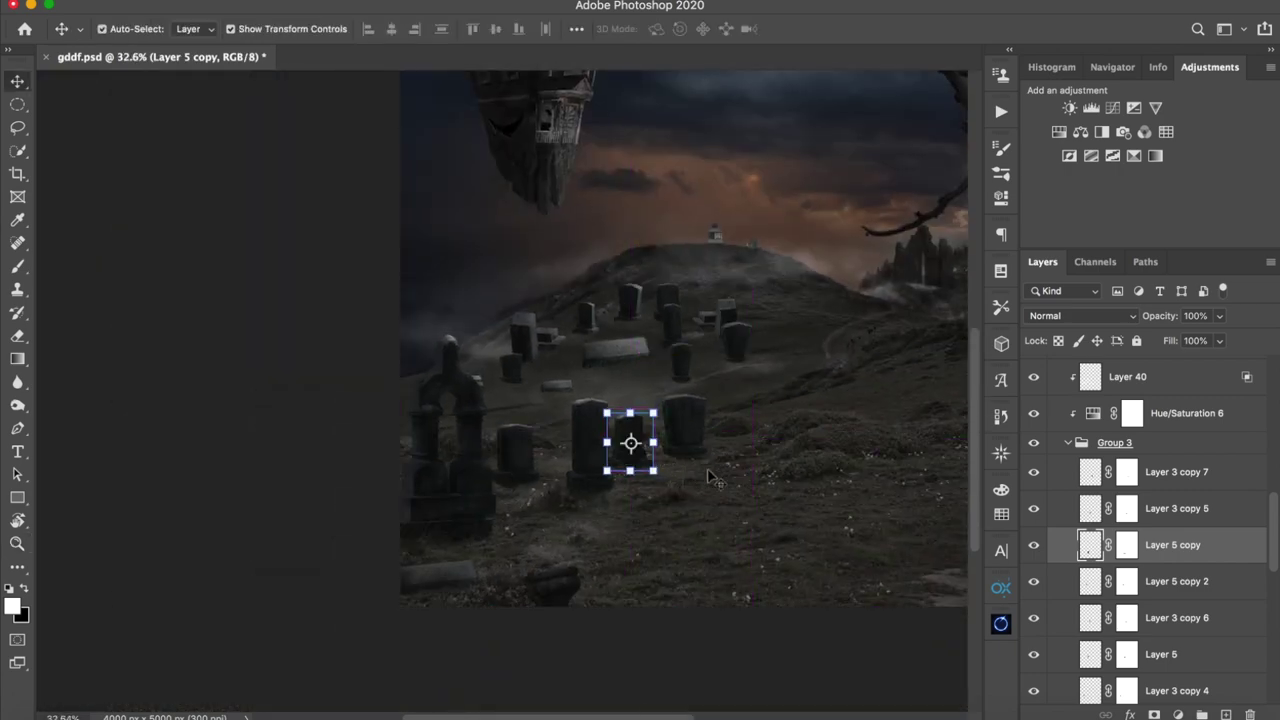
super+click(782, 470)
key(z)
drag(780, 332, 830, 334)
key(v)
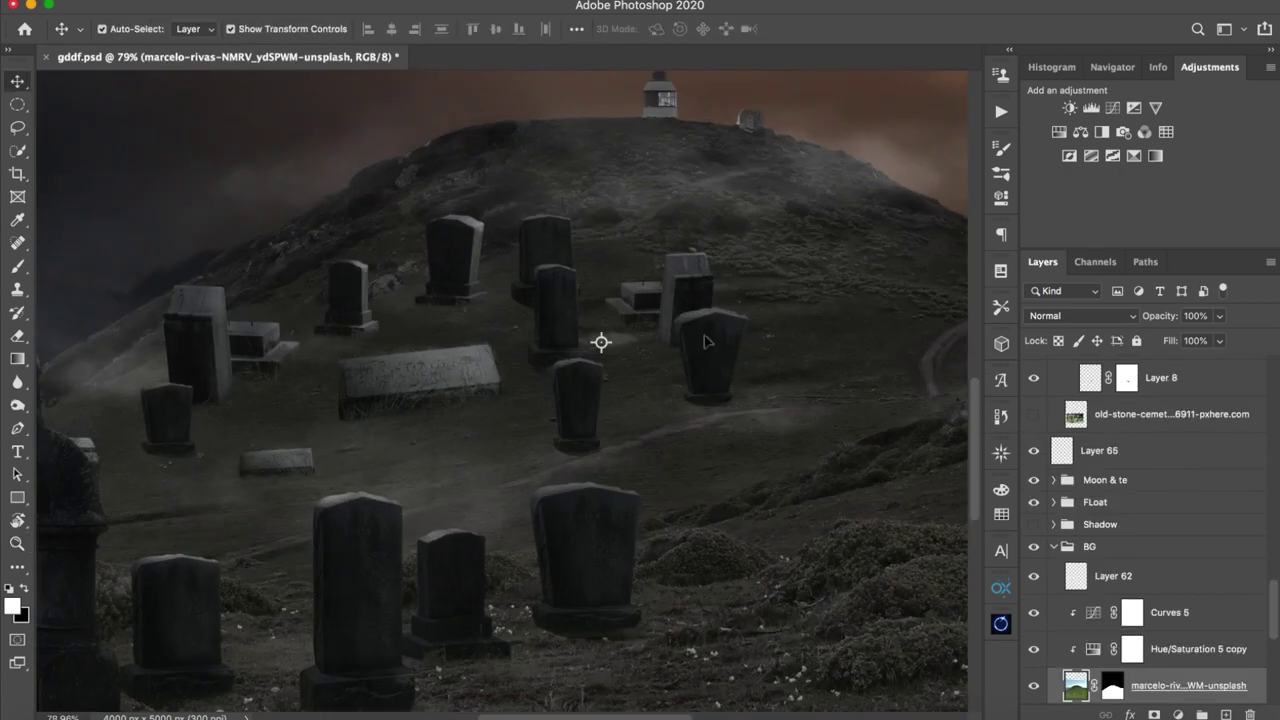
drag(276, 406, 552, 173)
drag(432, 208, 380, 336)
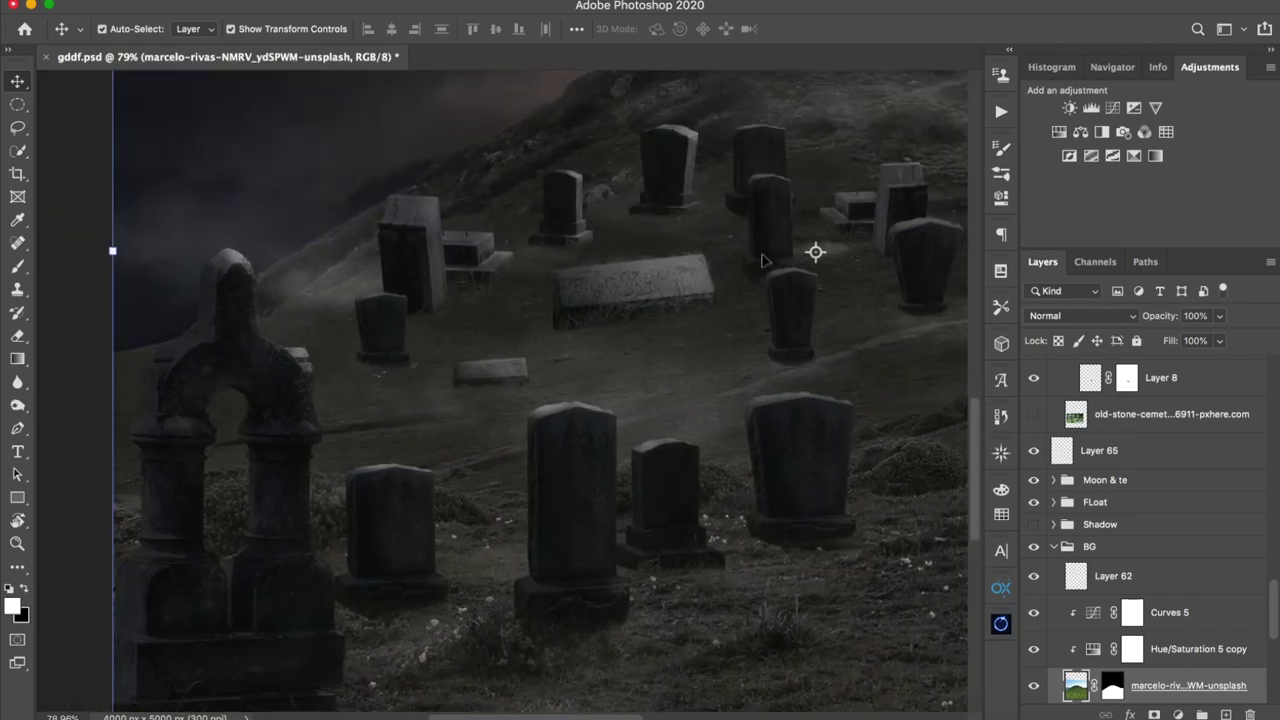
key(z)
drag(786, 310, 692, 342)
key(v)
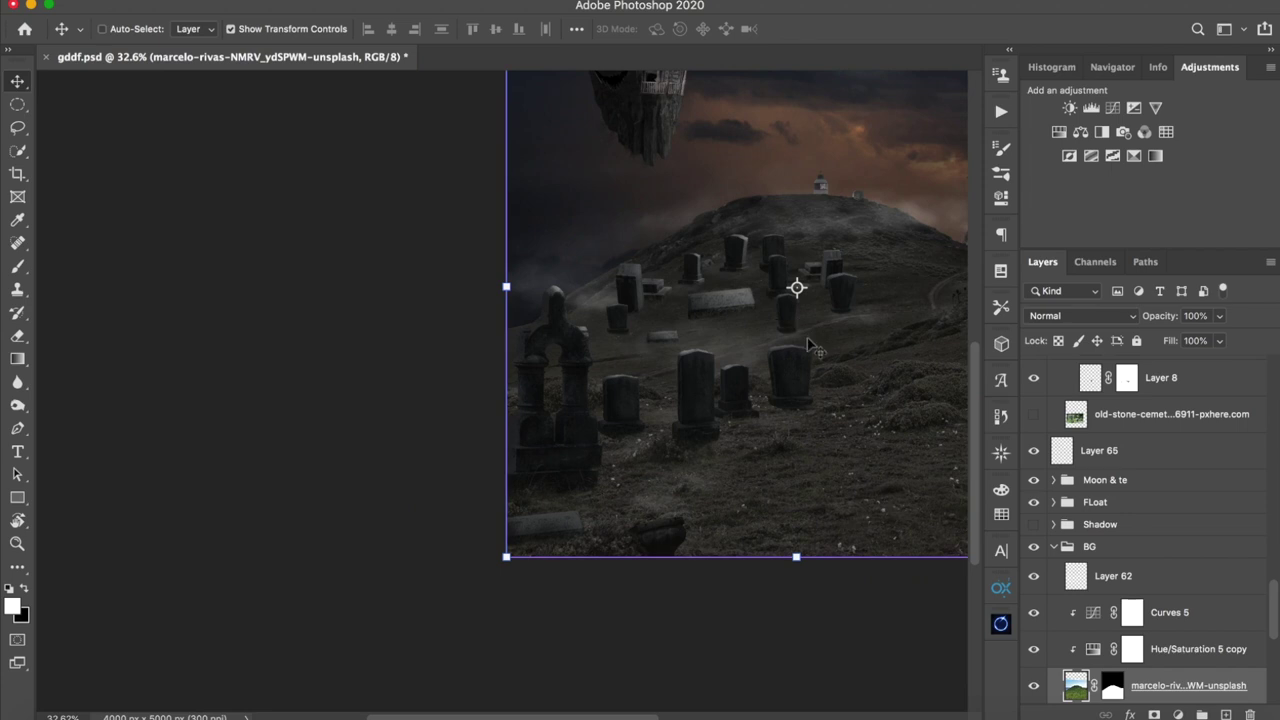
key(super+0)
click(845, 425)
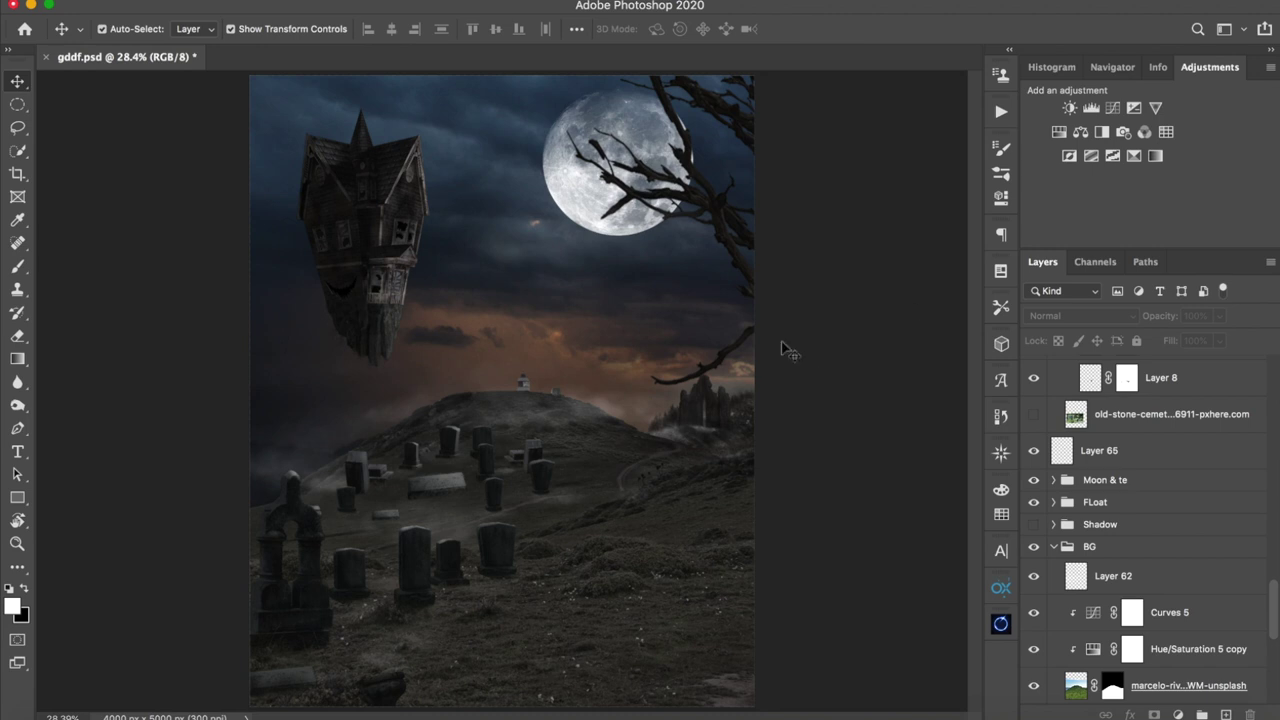
- Show the old stone cemetery source photo beneath the cut-out gravestones
scroll(1243, 517, up, 2)
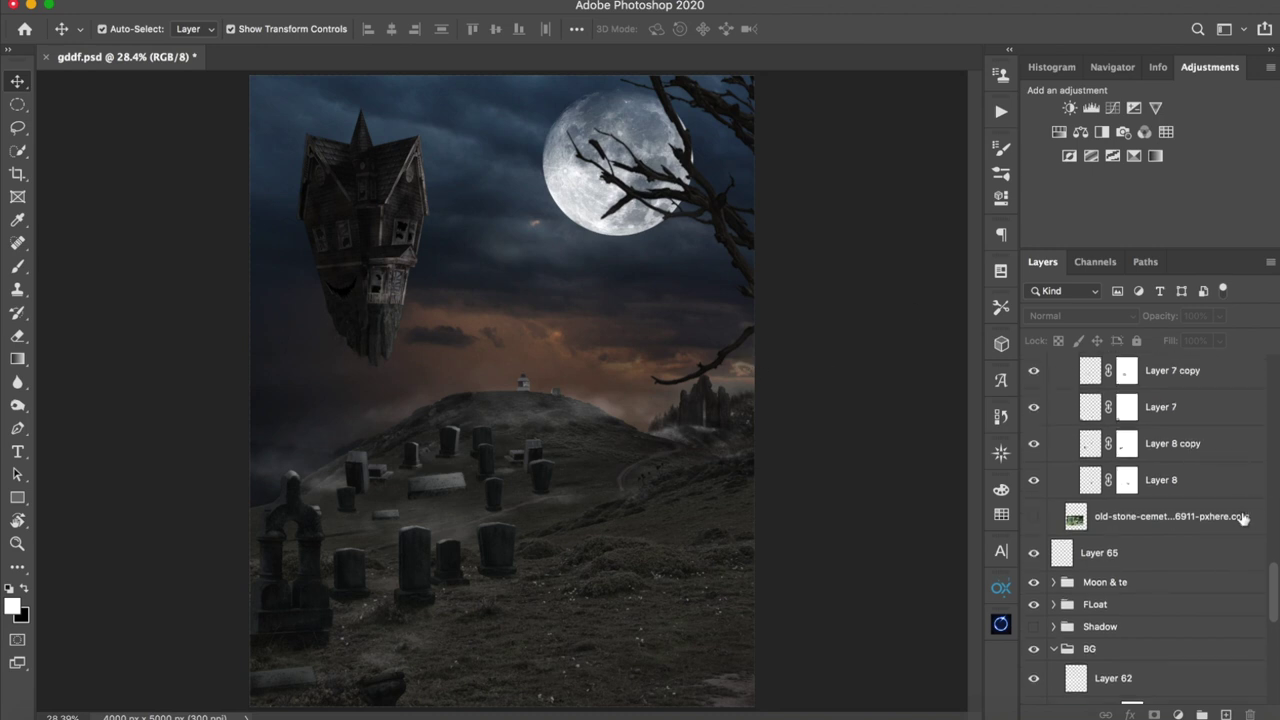
click(1035, 517)
click(1035, 517)
click(1035, 517)
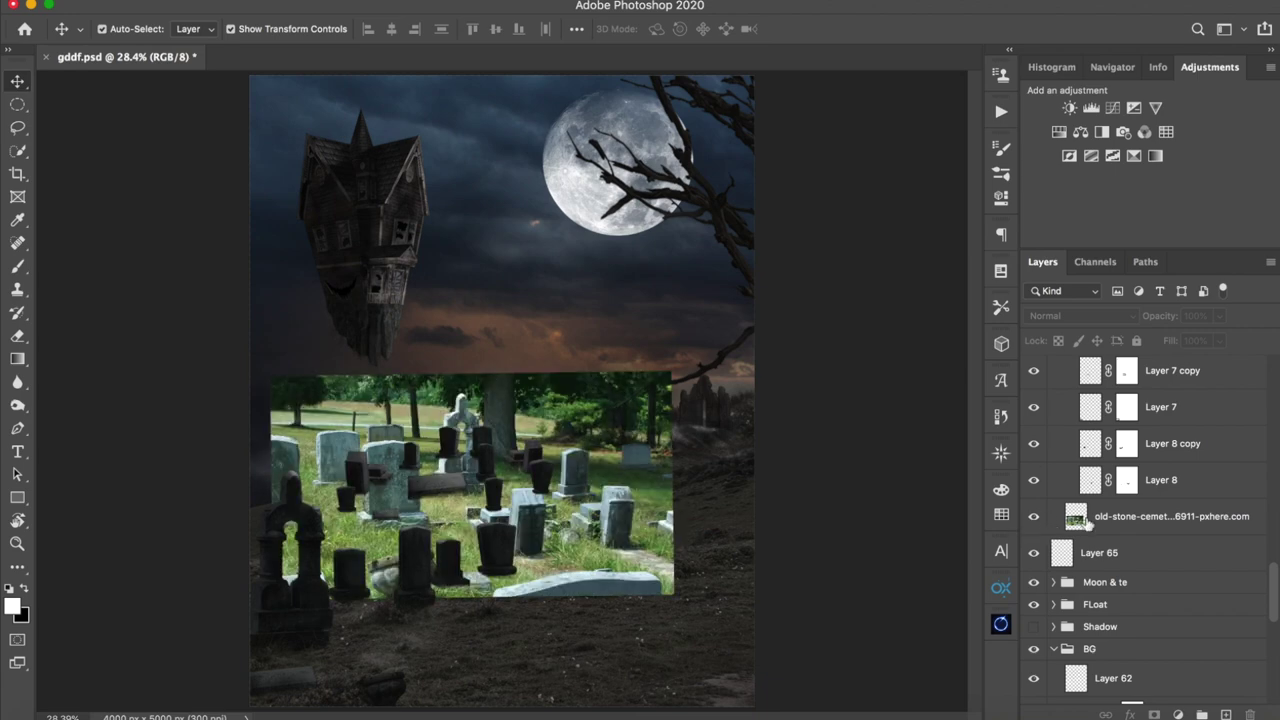
- Try a free transform on the old stone cemetery photo, cancel it, and delete the photo's layer
click(1075, 516)
key(ctrl+t)
drag(620, 500, 749, 286)
click(870, 29)
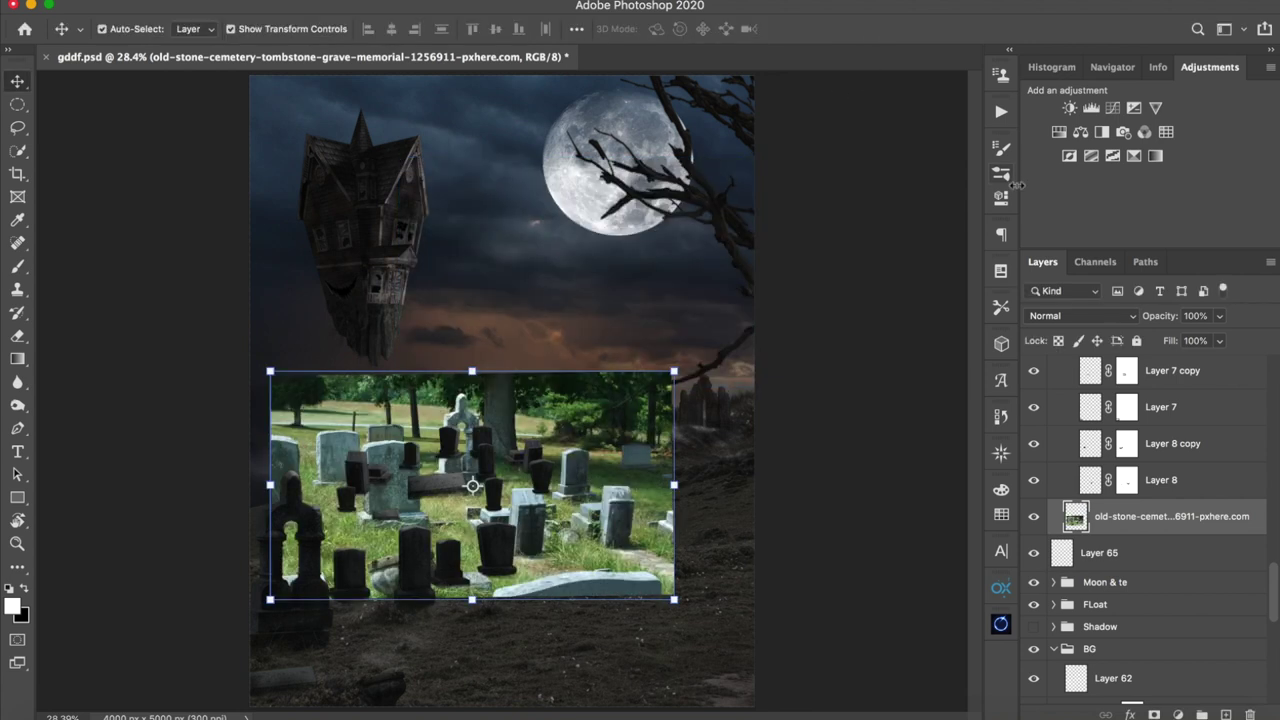
click(1249, 713)
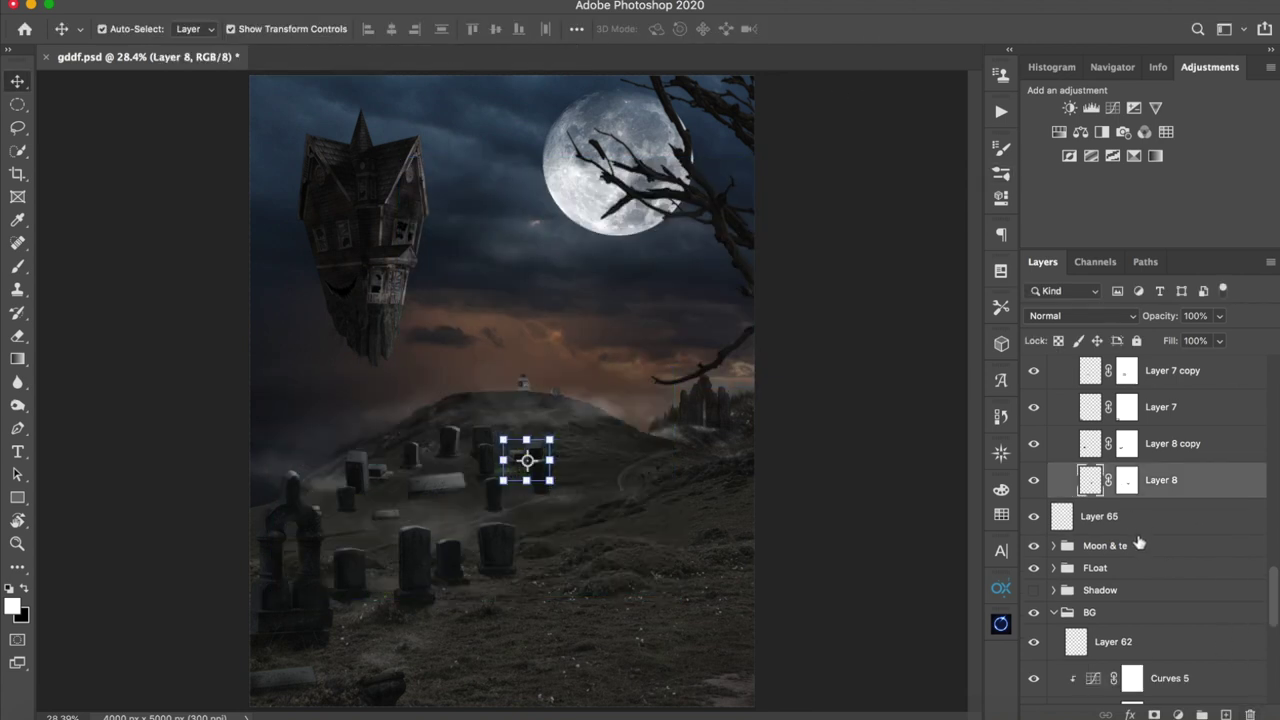
- Collapse Group 3, and hide Hue/Saturation 6, Layer 40 and Layer 25 in the grave group
scroll(1137, 541, up, 10)
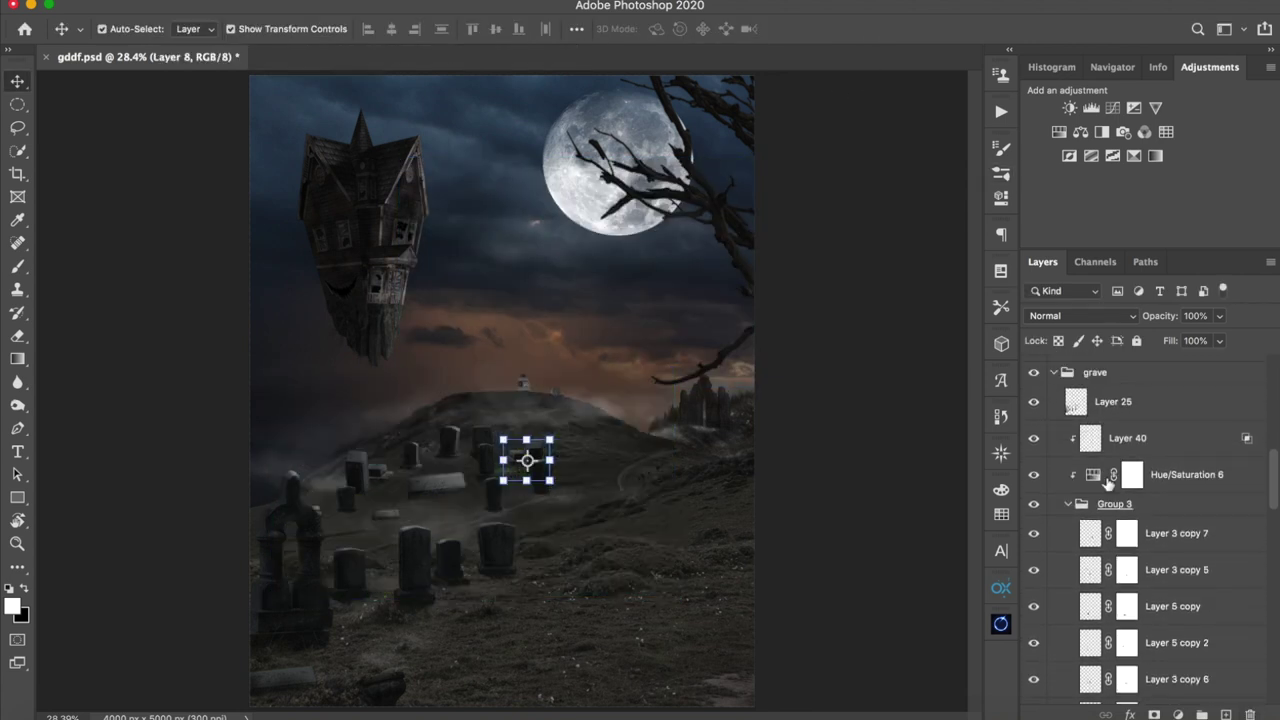
click(1068, 507)
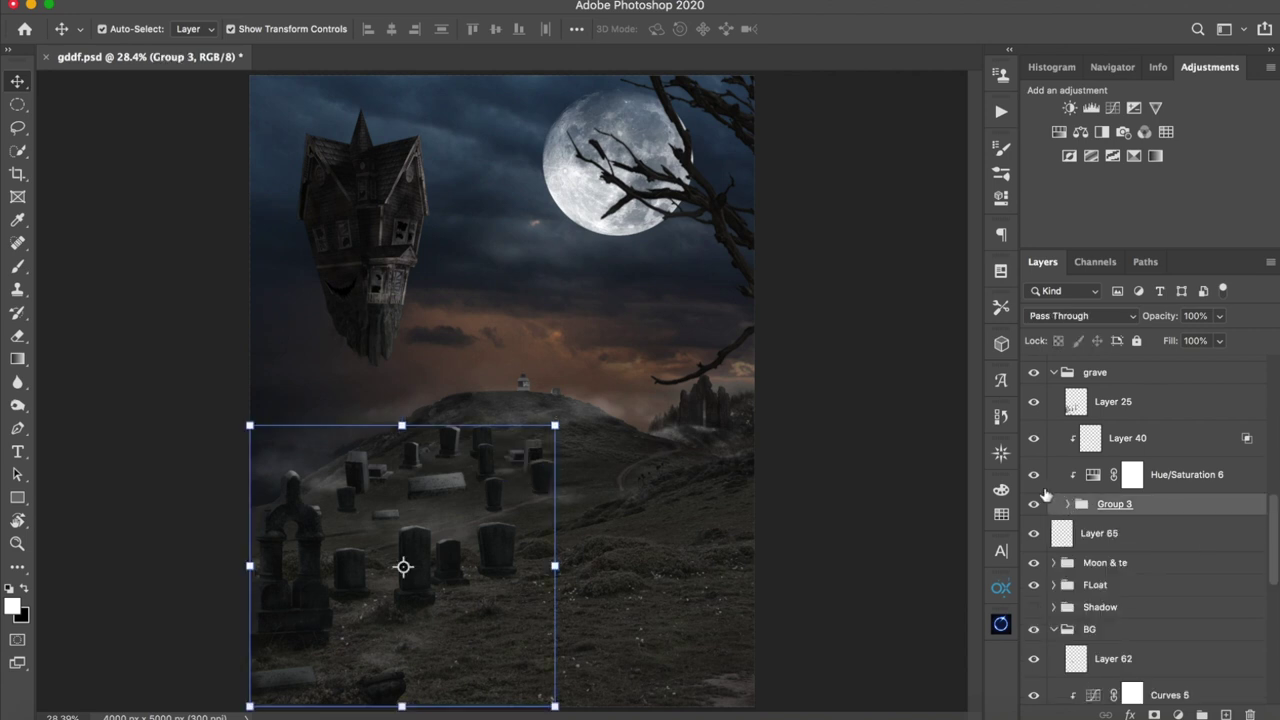
drag(1036, 474, 1034, 420)
scroll(1061, 454, up, 2)
click(1034, 451)
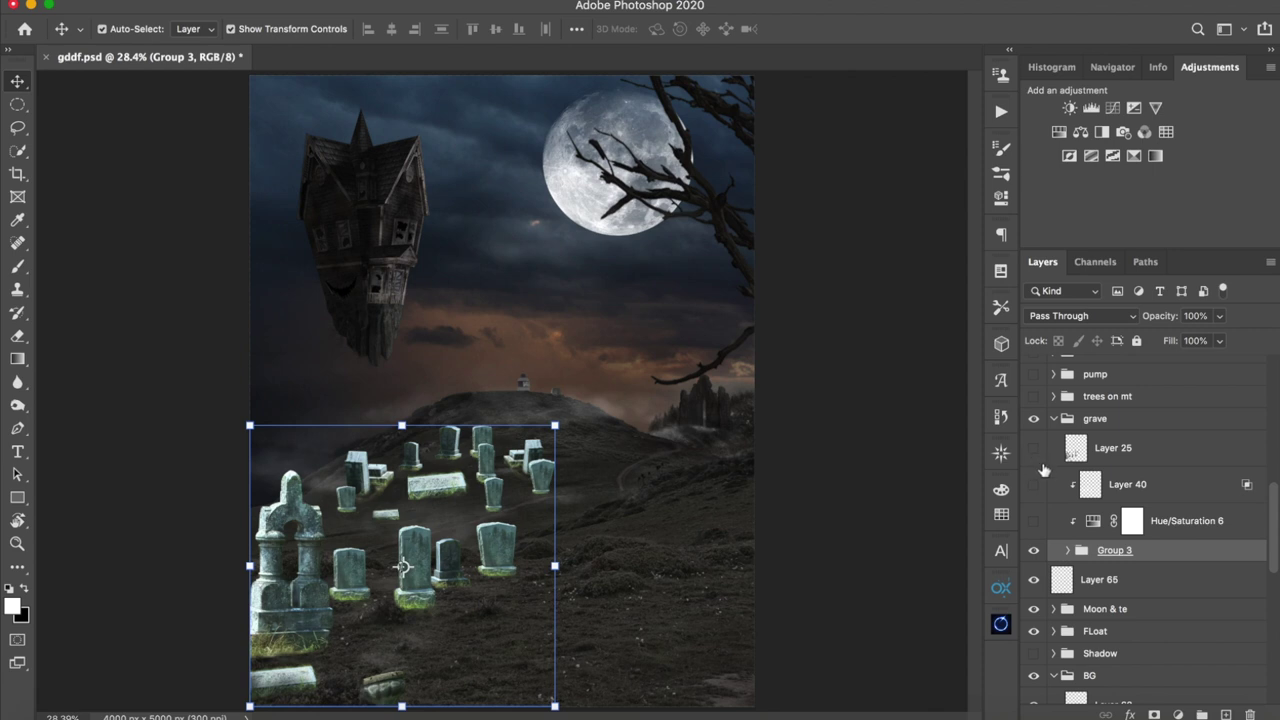
- Show the Hue/Saturation 6 adjustment on the gravestones and check its settings
click(1200, 522)
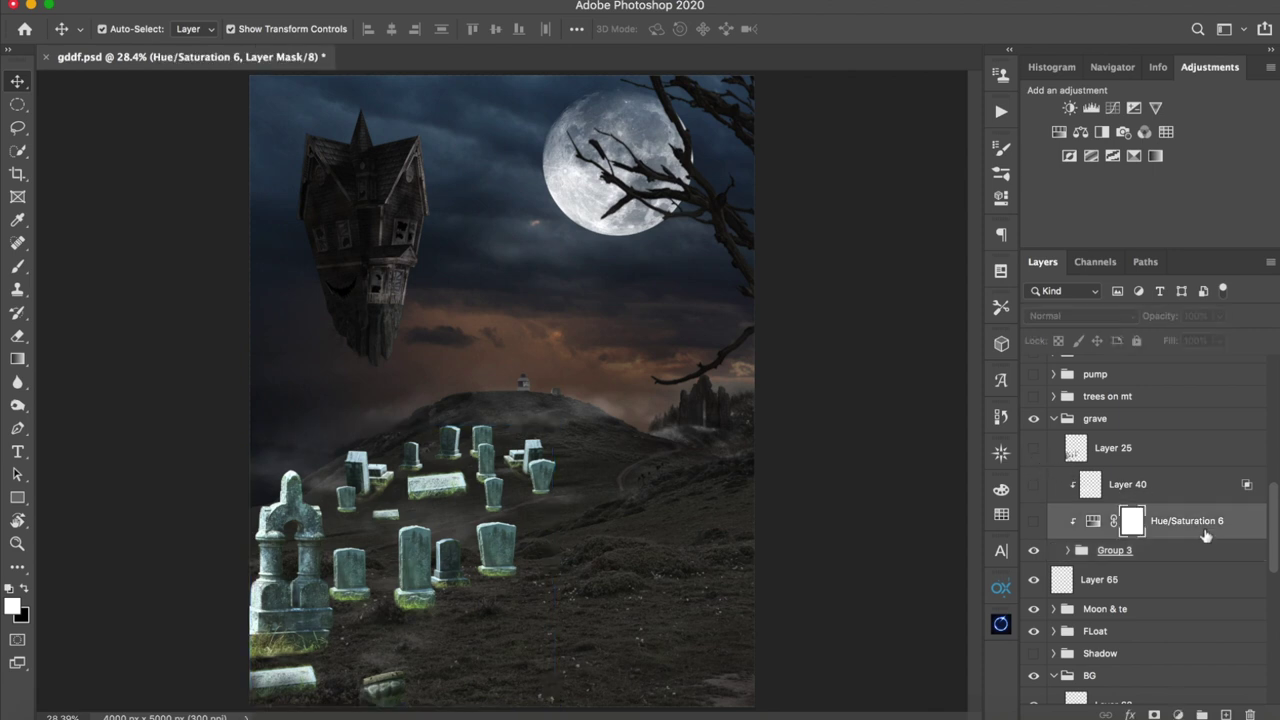
click(1035, 522)
double_click(1076, 524)
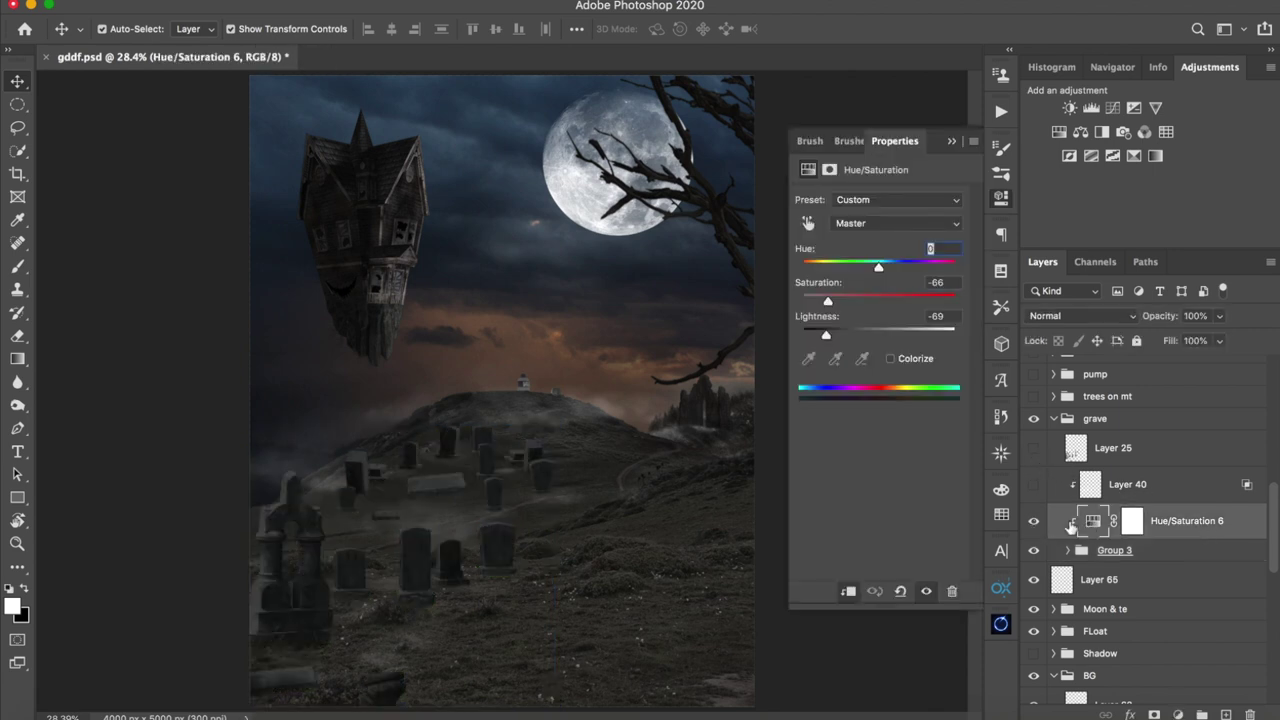
click(951, 141)
- Show and select Layer 40, and examine its effect on the gravestones up close
click(1035, 486)
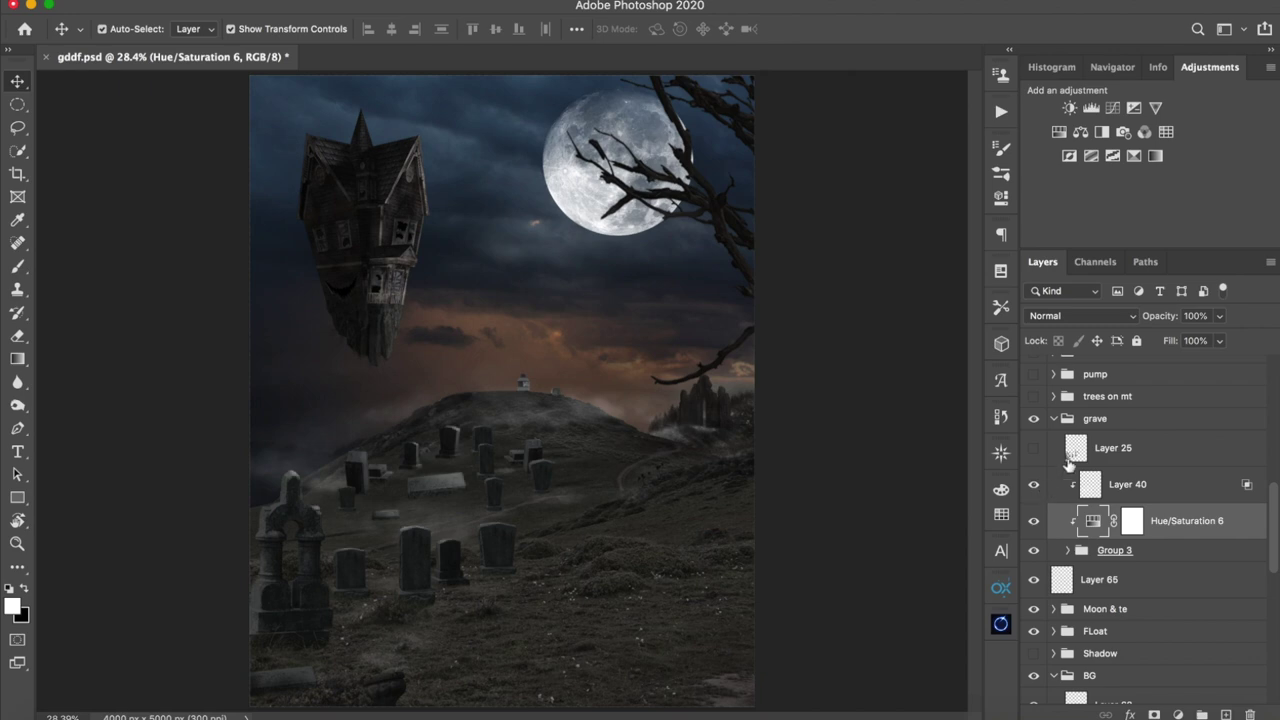
click(1170, 494)
key(z)
drag(418, 527, 650, 505)
key(v)
key(space)
drag(646, 453, 863, 393)
key(z)
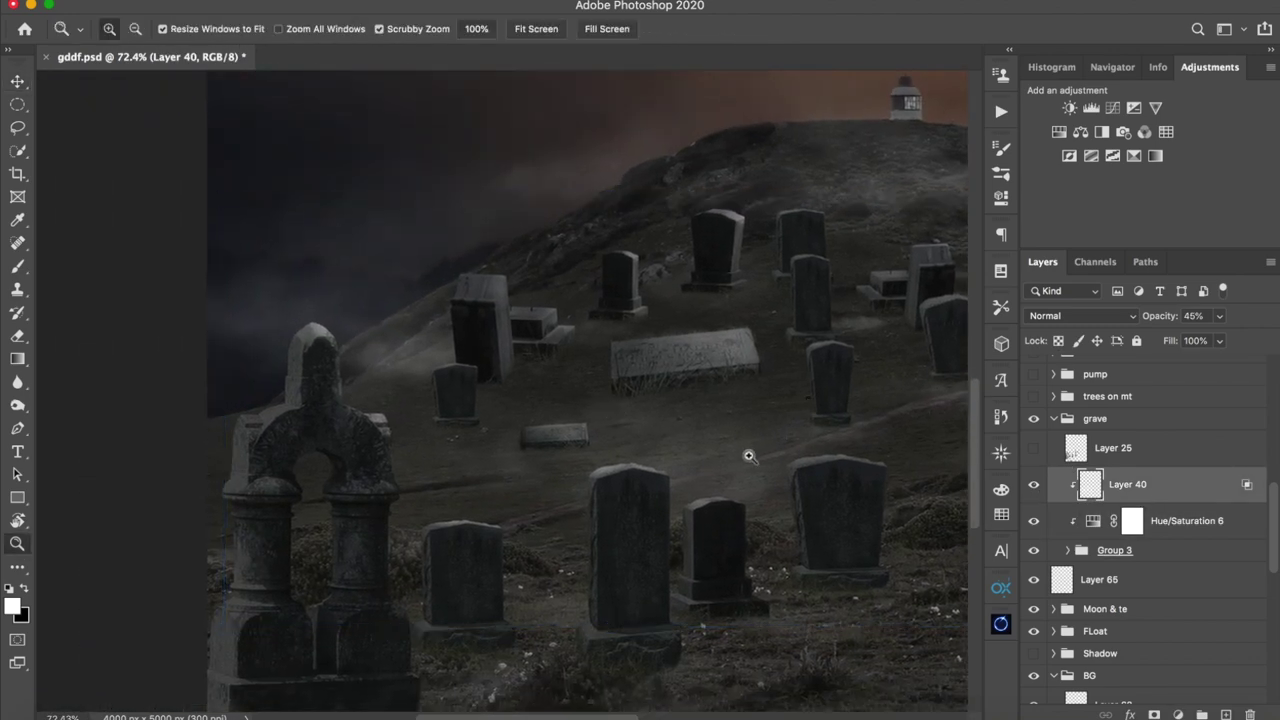
drag(751, 451, 780, 454)
key(v)
key(space)
drag(893, 476, 801, 431)
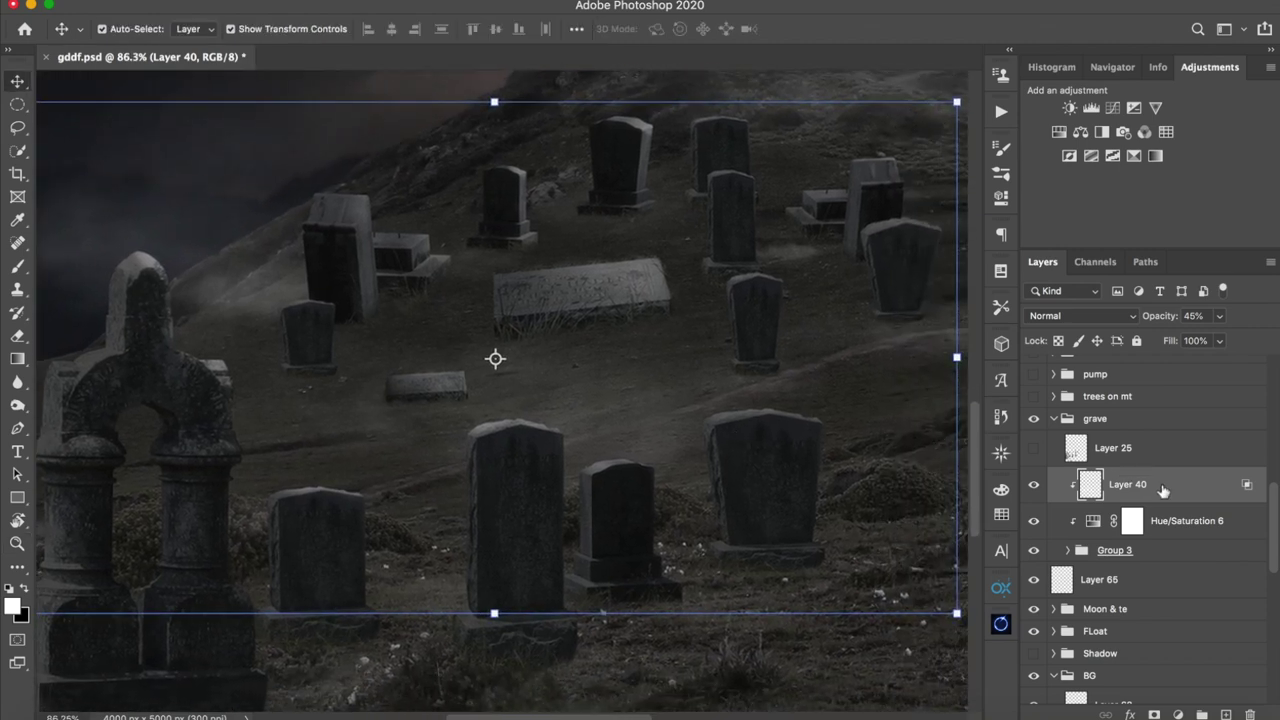
- Try splitting and moving the Blend If dark slider for the underlying layer in Layer 40's blending options, and cancel
double_click(1098, 484)
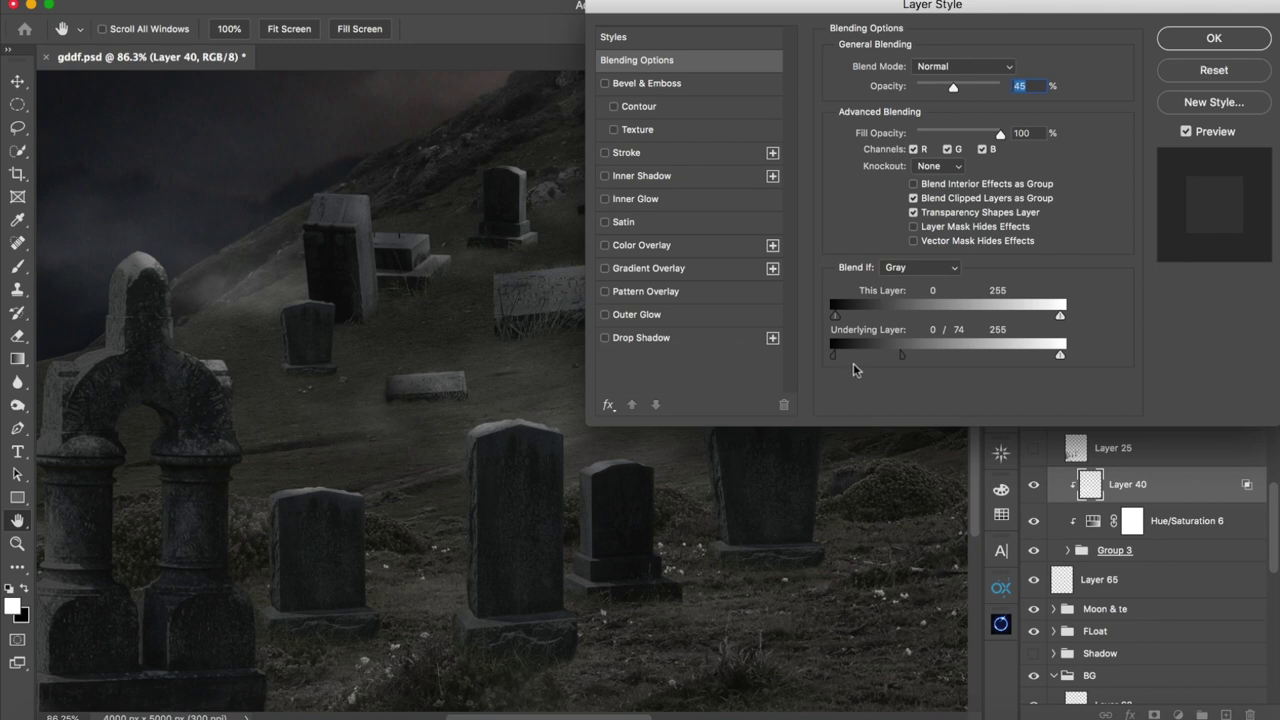
click(1200, 78)
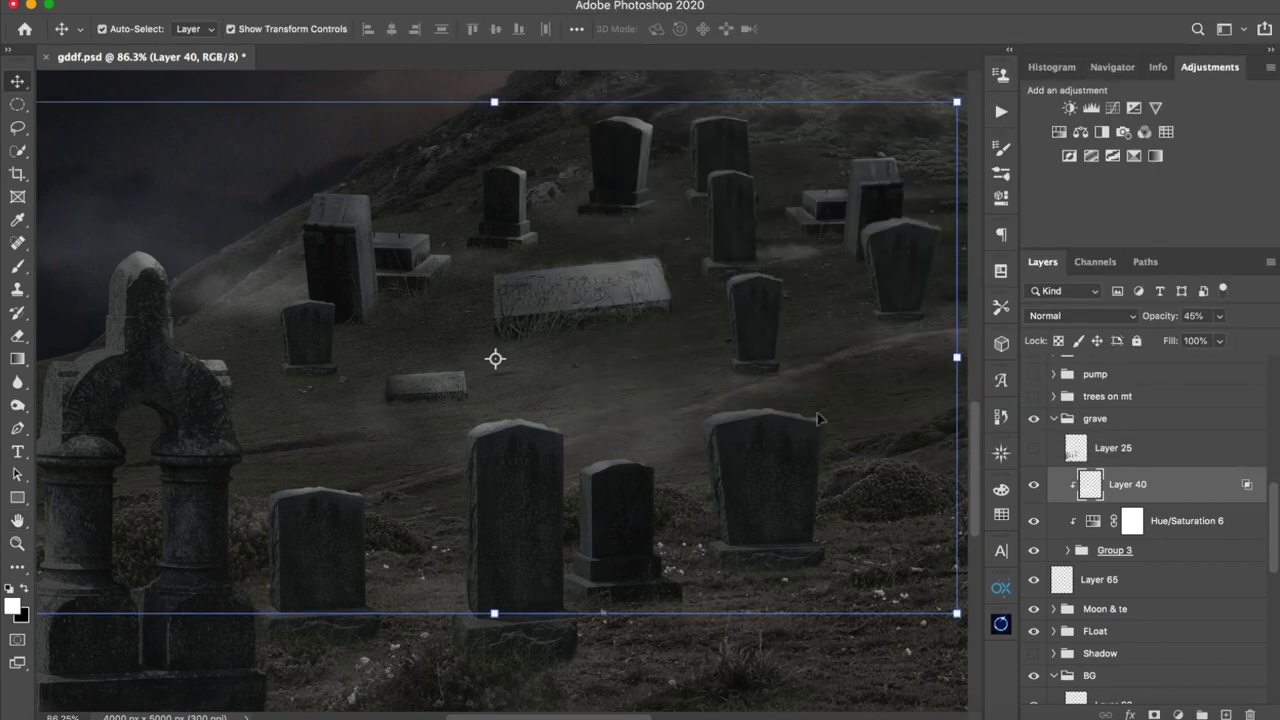
double_click(1100, 484)
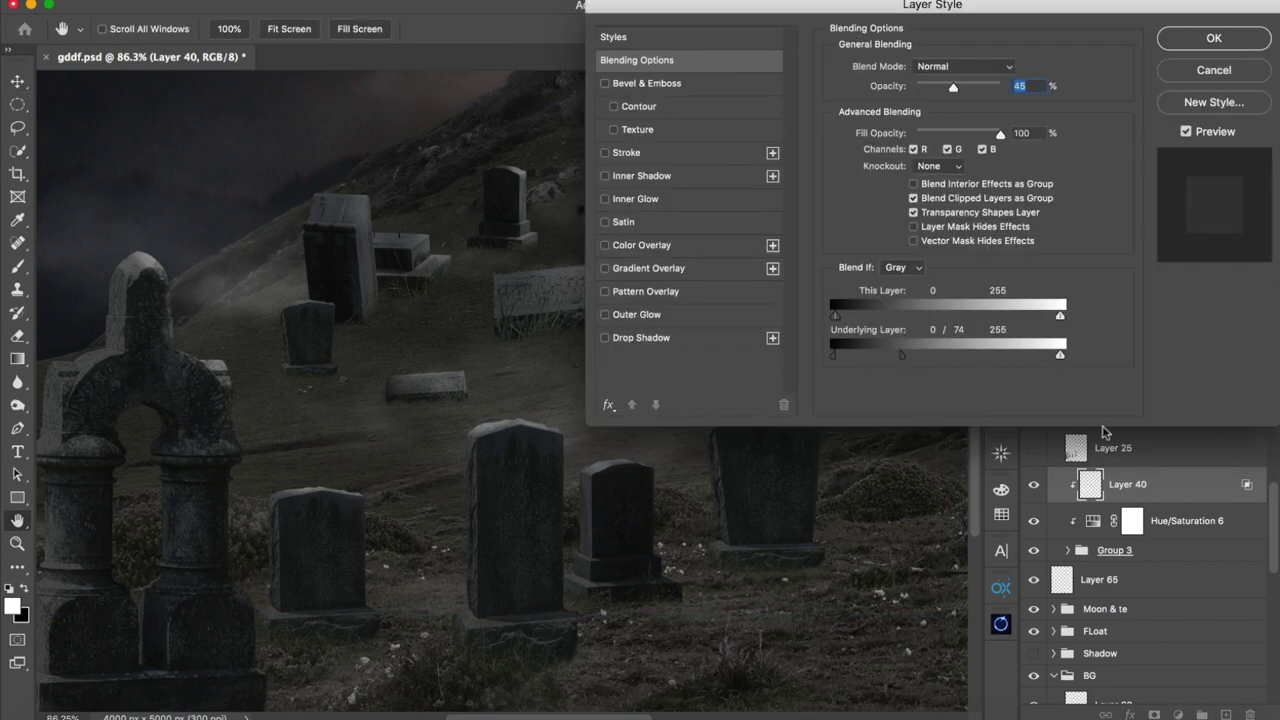
key(alt)
drag(902, 355, 841, 355)
key(alt)
drag(840, 361, 890, 365)
click(1222, 76)
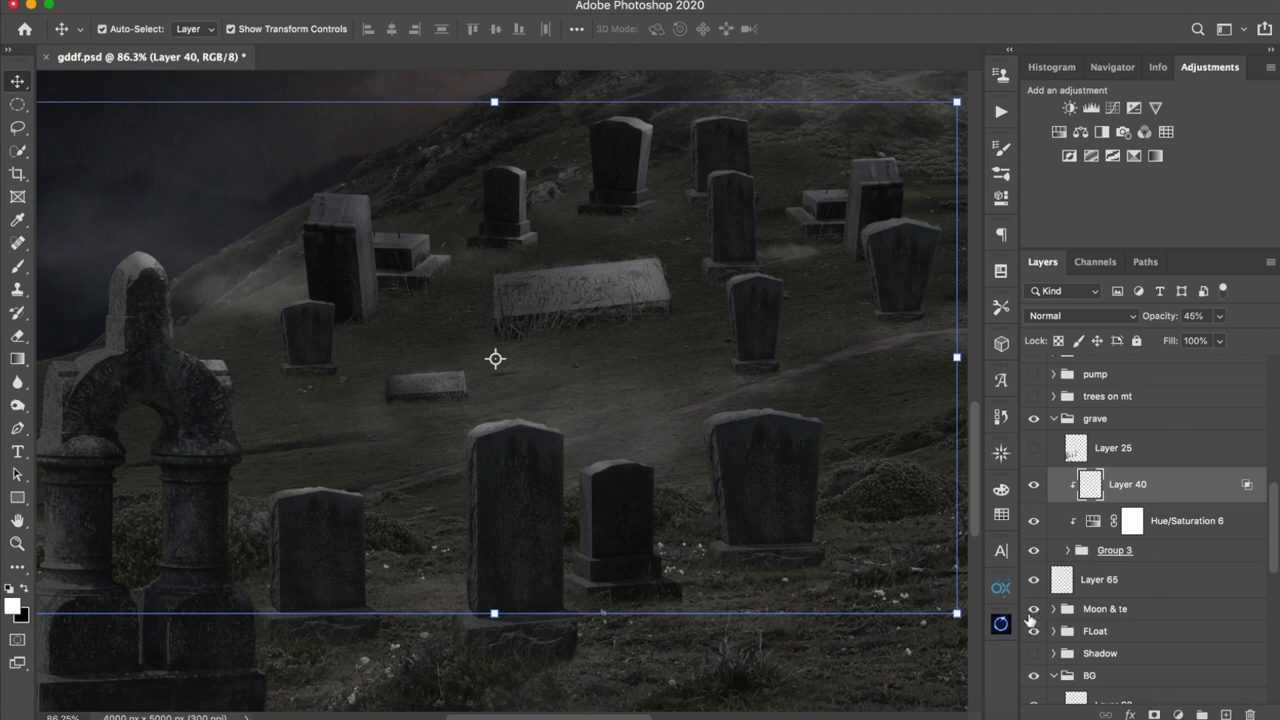
- Select and show the Soft Light Layer 25 over the gravestones
click(1153, 452)
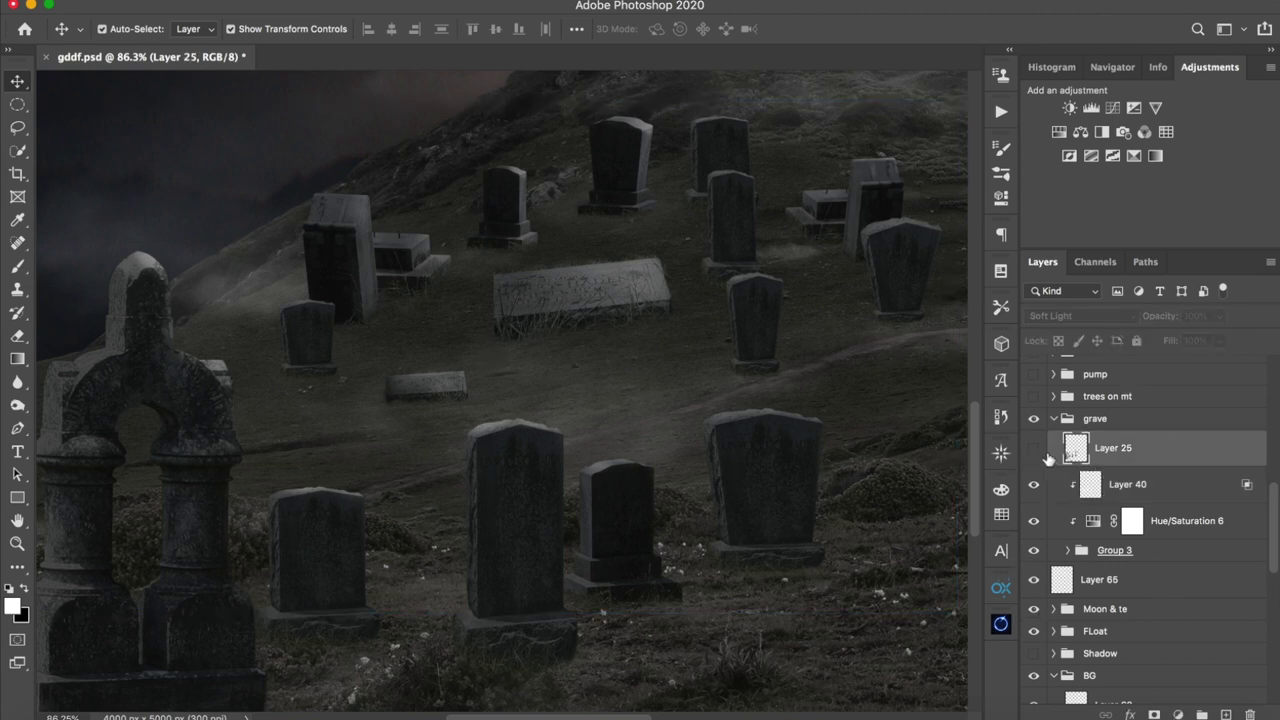
click(1033, 448)
key(z)
drag(837, 434, 855, 428)
key(v)
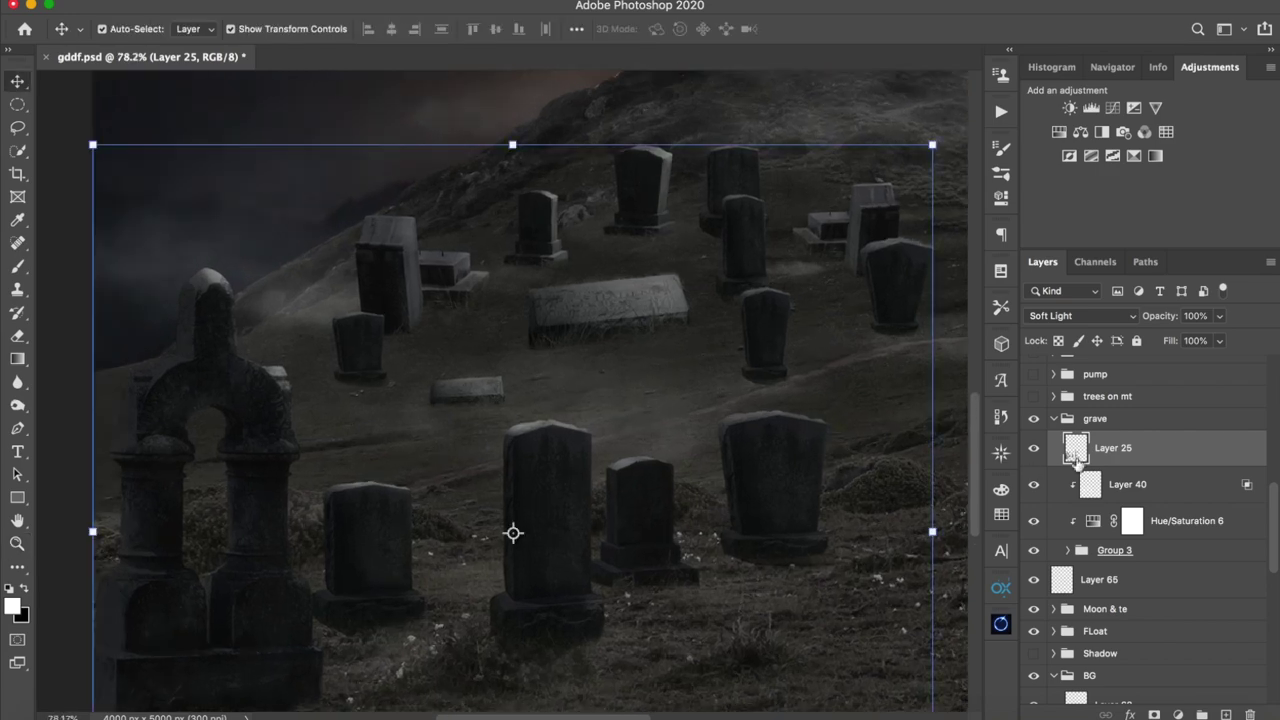
- Compare the gravestones with and without Layer 25, and inspect their shading up close and in the whole scene
click(1033, 448)
click(1033, 484)
key(z)
drag(912, 493, 806, 493)
key(v)
click(1033, 448)
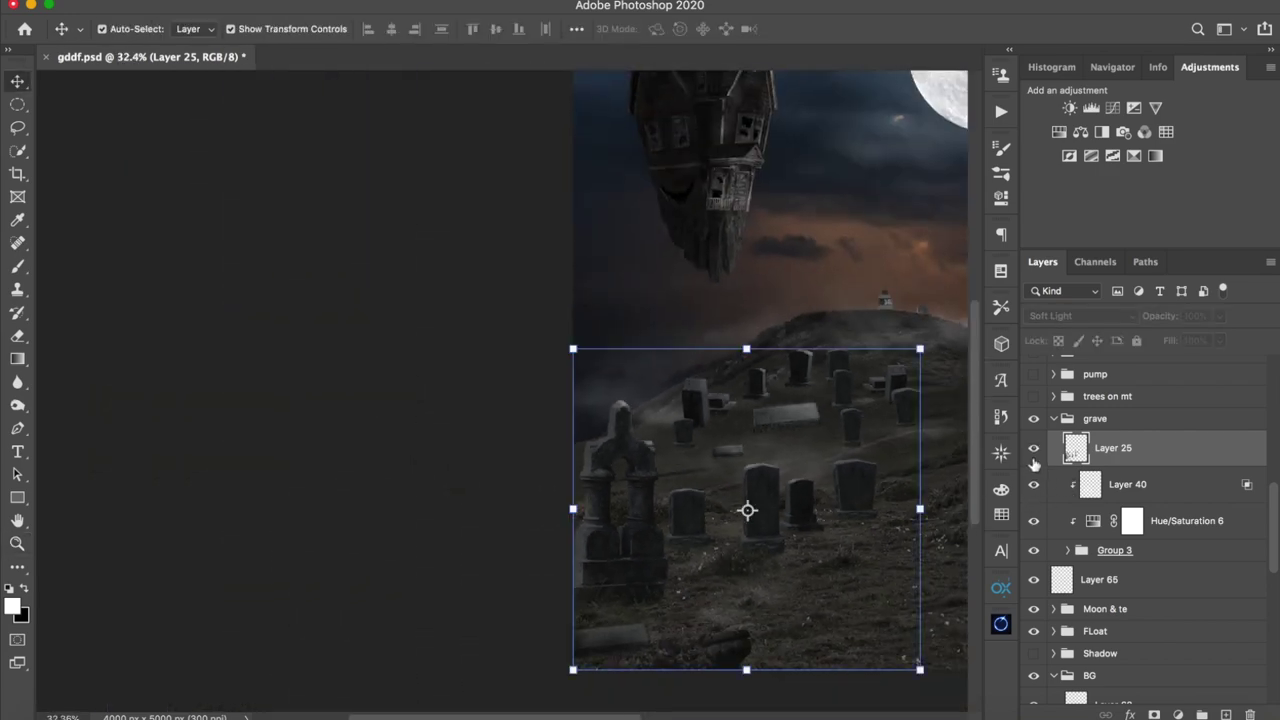
drag(937, 466, 729, 486)
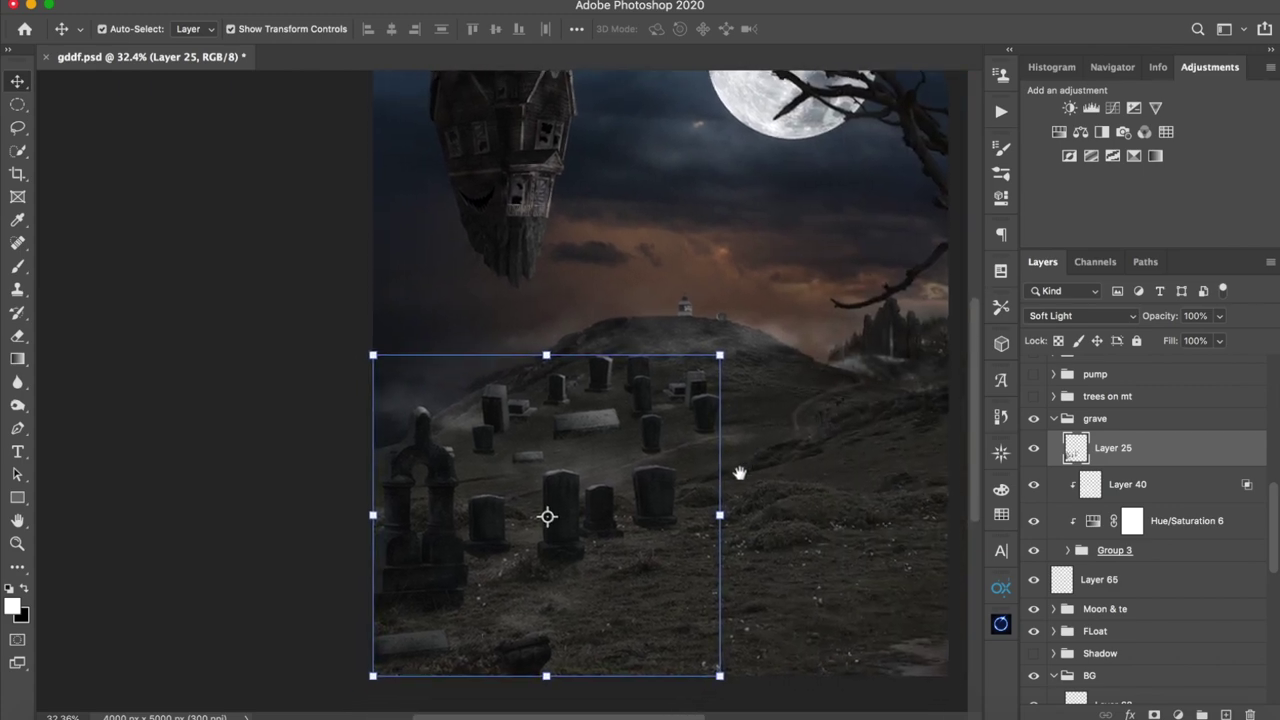
key(z)
drag(614, 534, 698, 527)
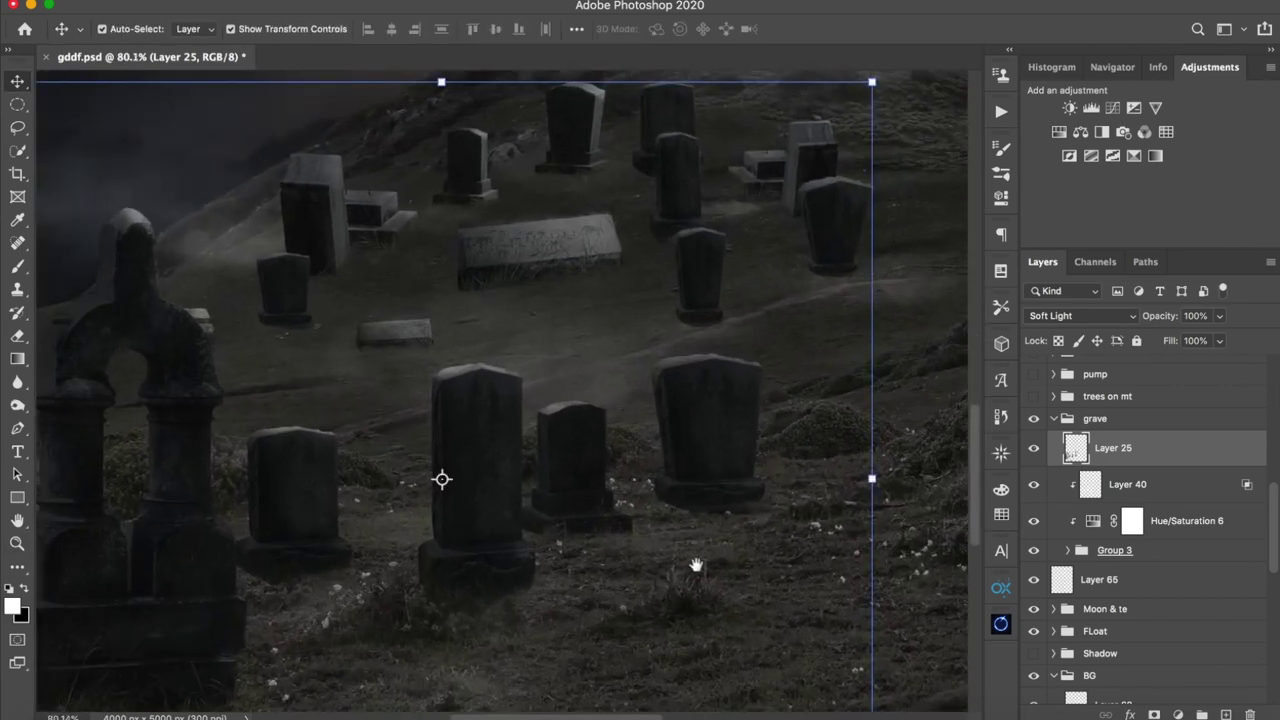
drag(689, 586, 715, 502)
key(z)
drag(828, 486, 797, 443)
key(v)
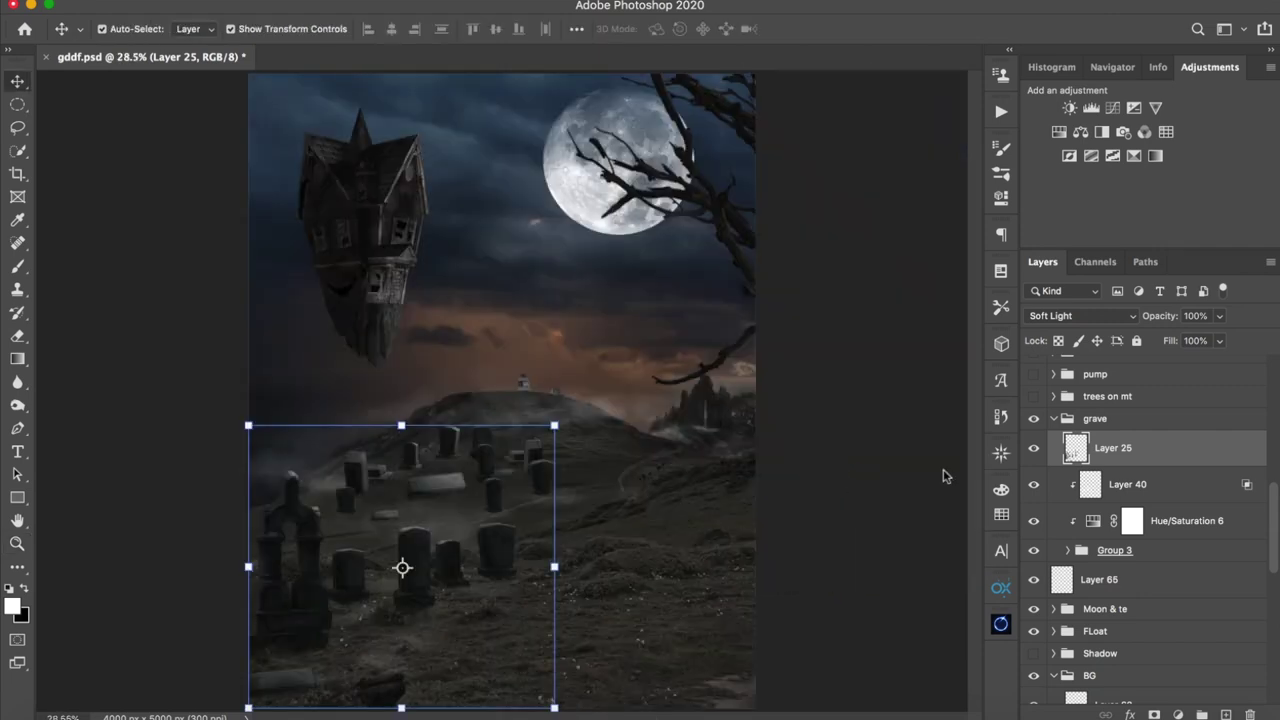
- Collapse the grave group and examine the finished gravestones on the hill up close
click(1053, 419)
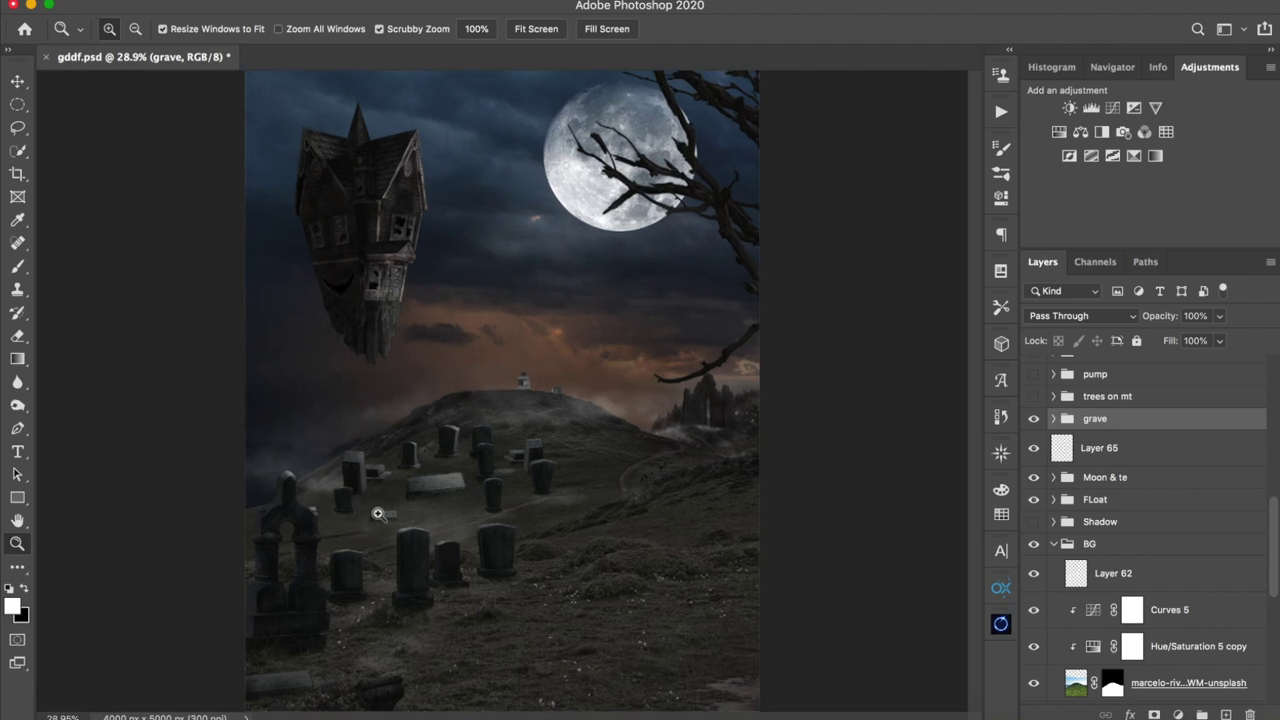
drag(372, 514, 460, 503)
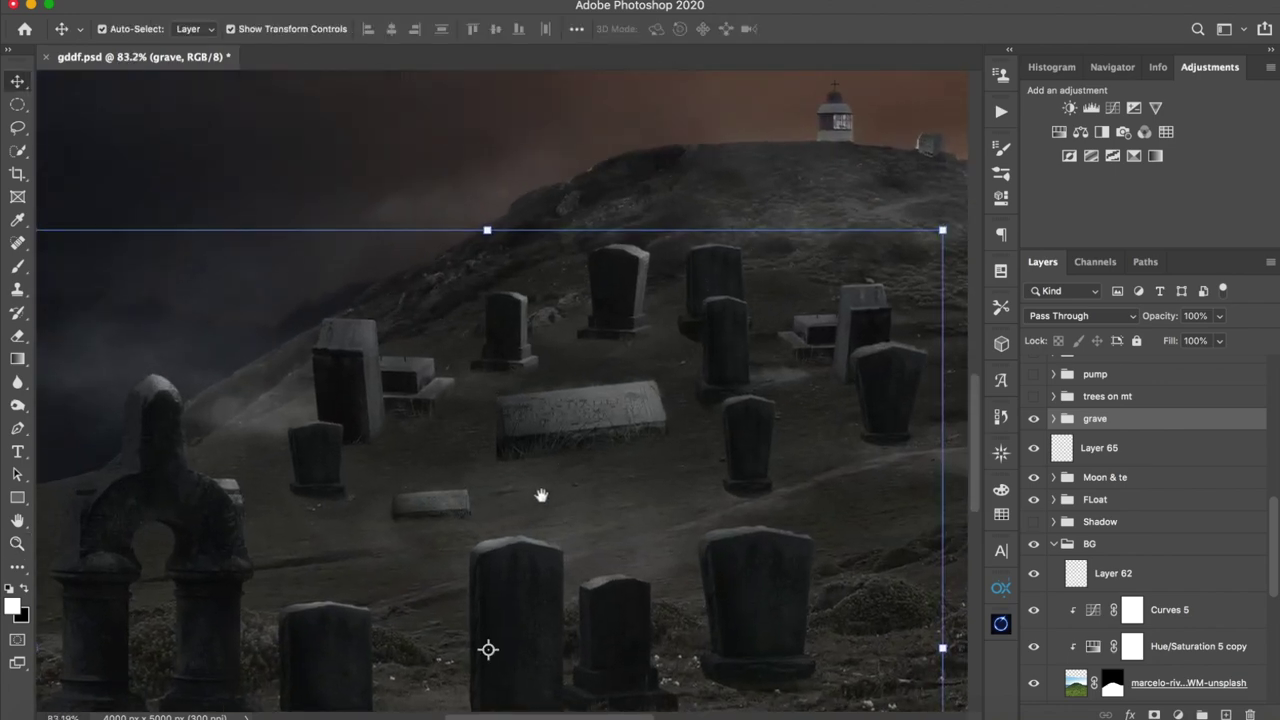
drag(548, 494, 530, 357)
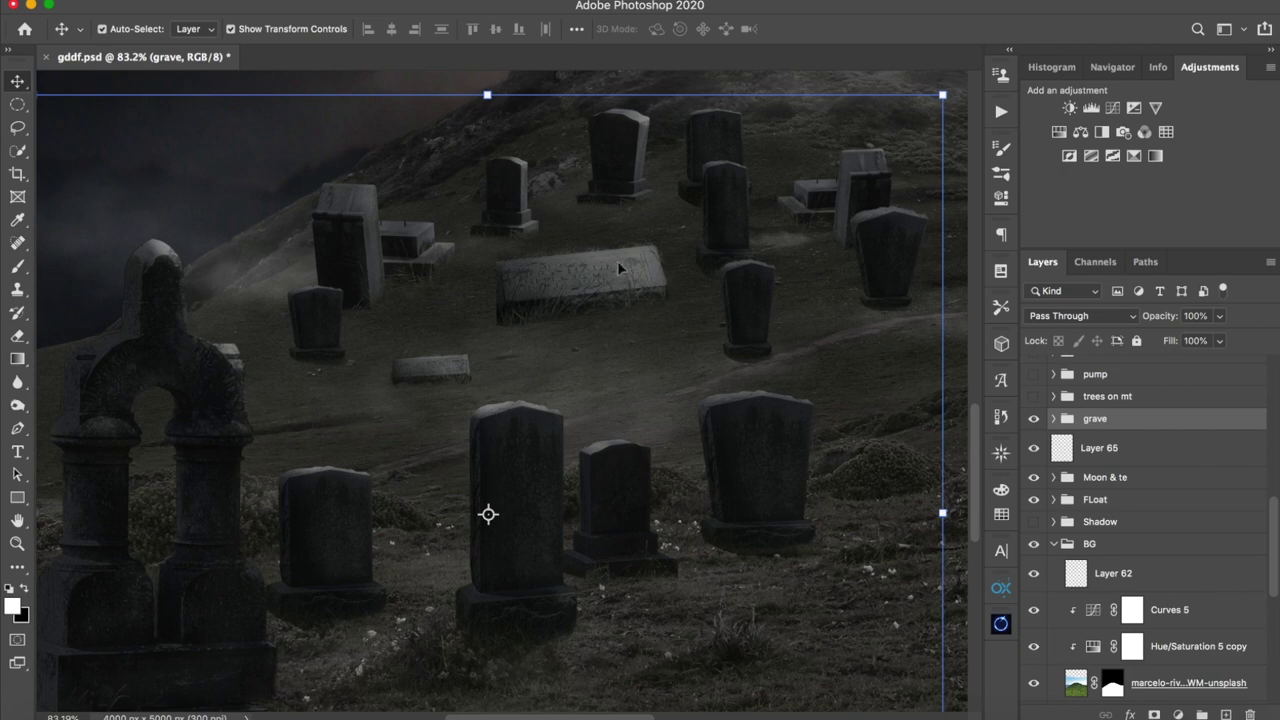
- Show the Shadow group over the graveyard, examine its effect on the foreground ground, and hide it again
drag(765, 373, 715, 396)
click(1100, 521)
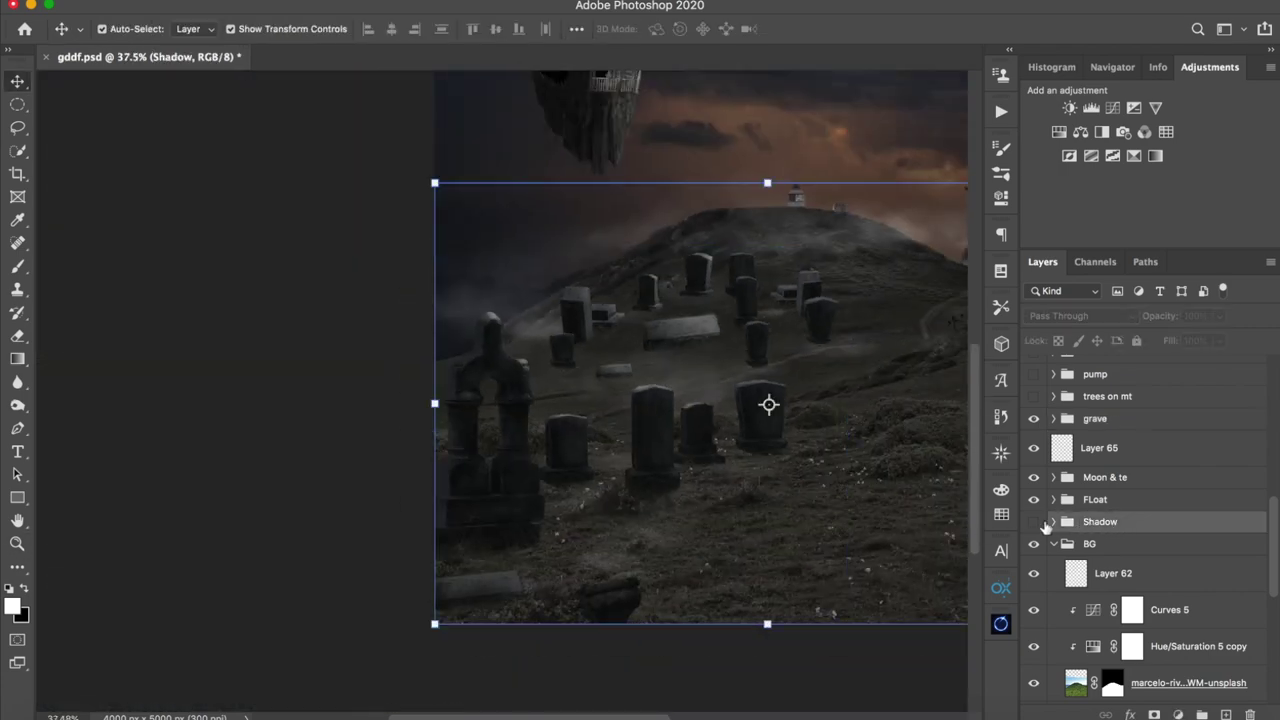
click(1034, 521)
drag(744, 410, 549, 410)
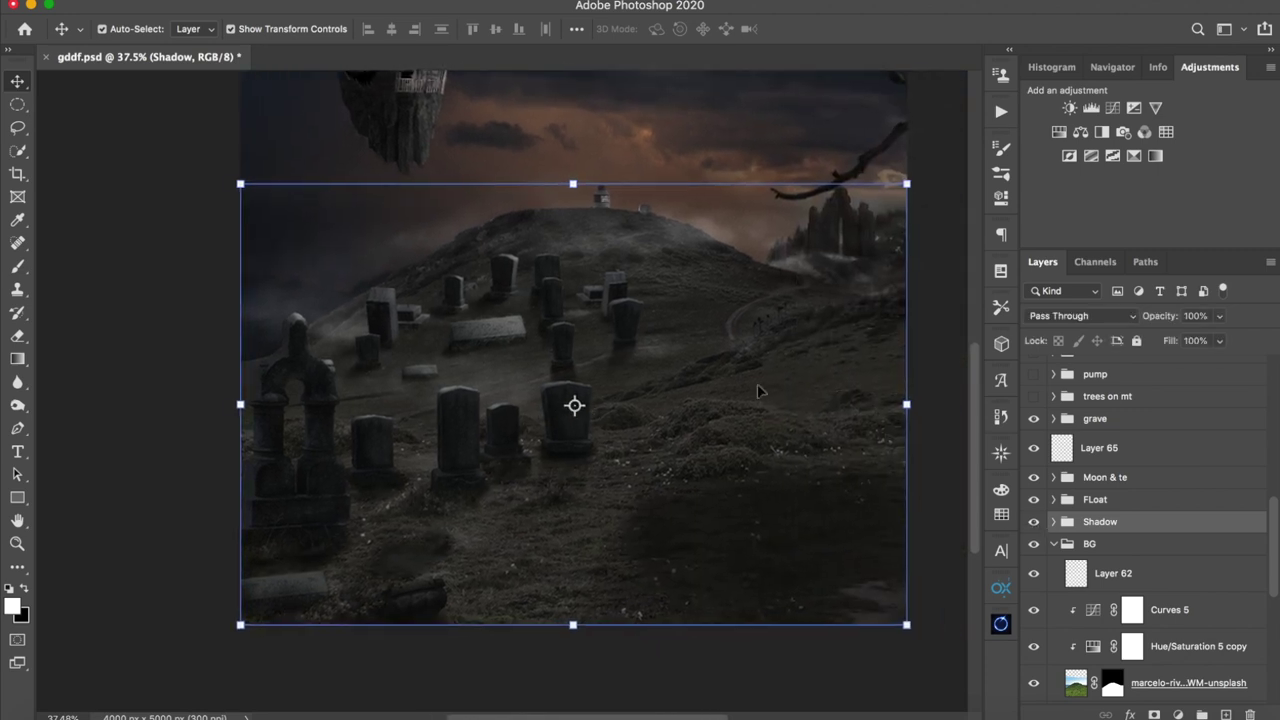
key(z)
drag(697, 527, 727, 522)
drag(606, 546, 586, 529)
key(z)
drag(729, 466, 650, 472)
key(v)
click(1034, 521)
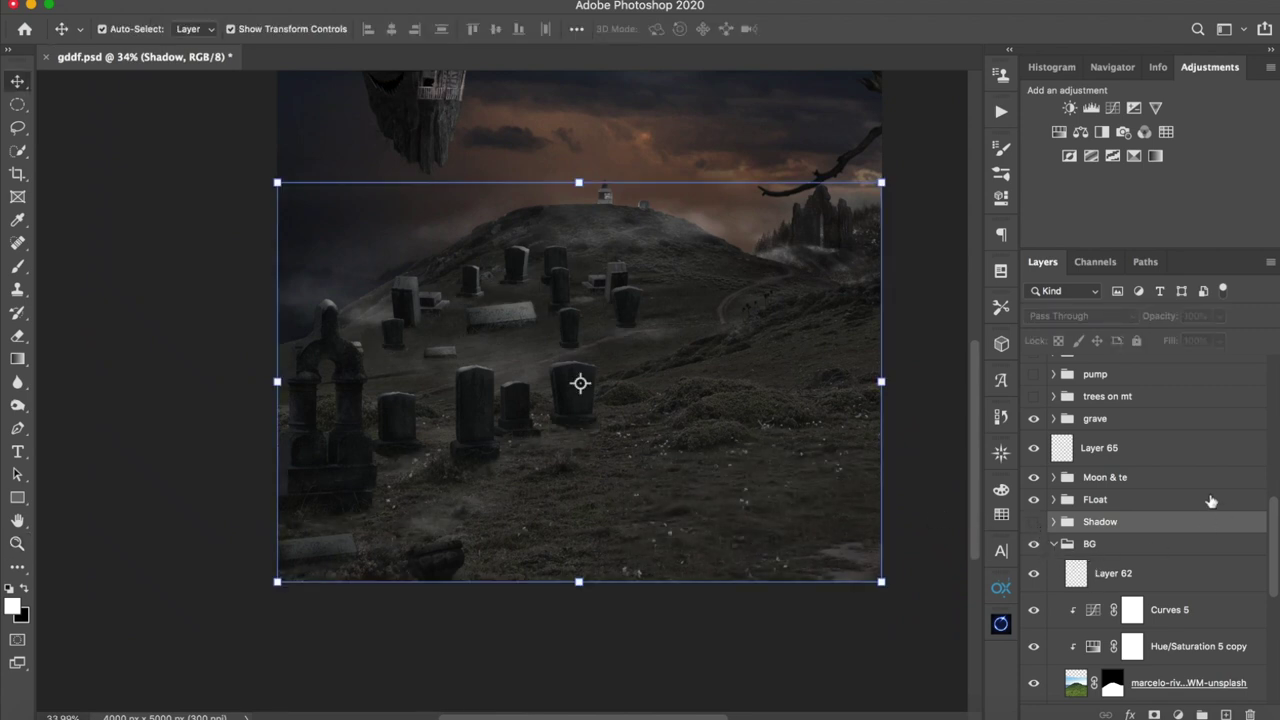
- Show the trees on mt group on the hilltop and expand it to reveal its layers
scroll(1200, 500, up, 4)
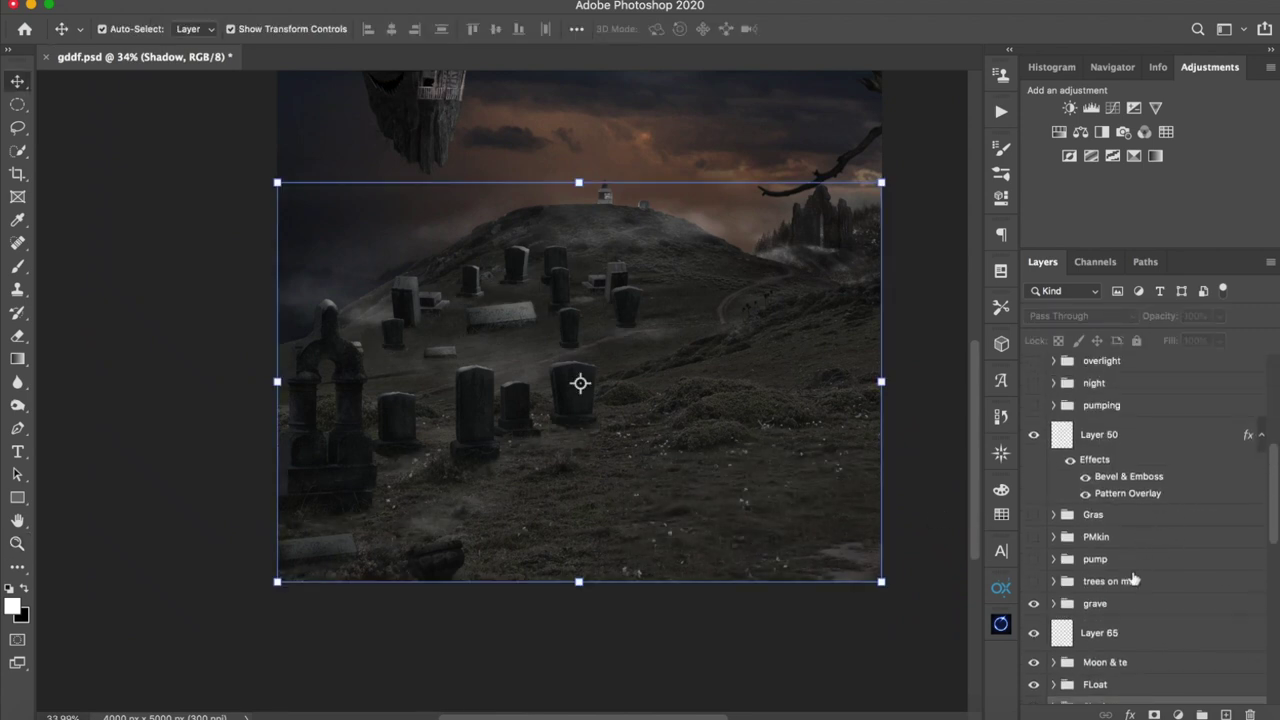
click(1150, 586)
click(1034, 581)
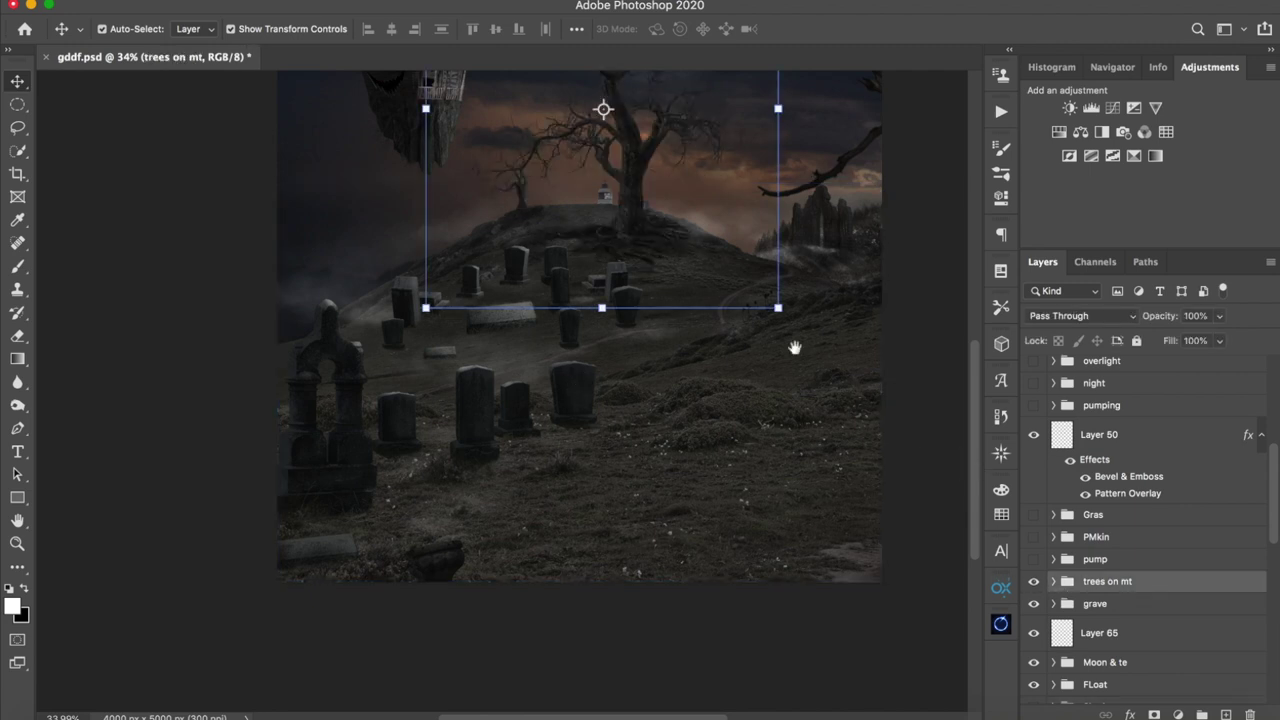
scroll(810, 365, up, 5)
click(1053, 582)
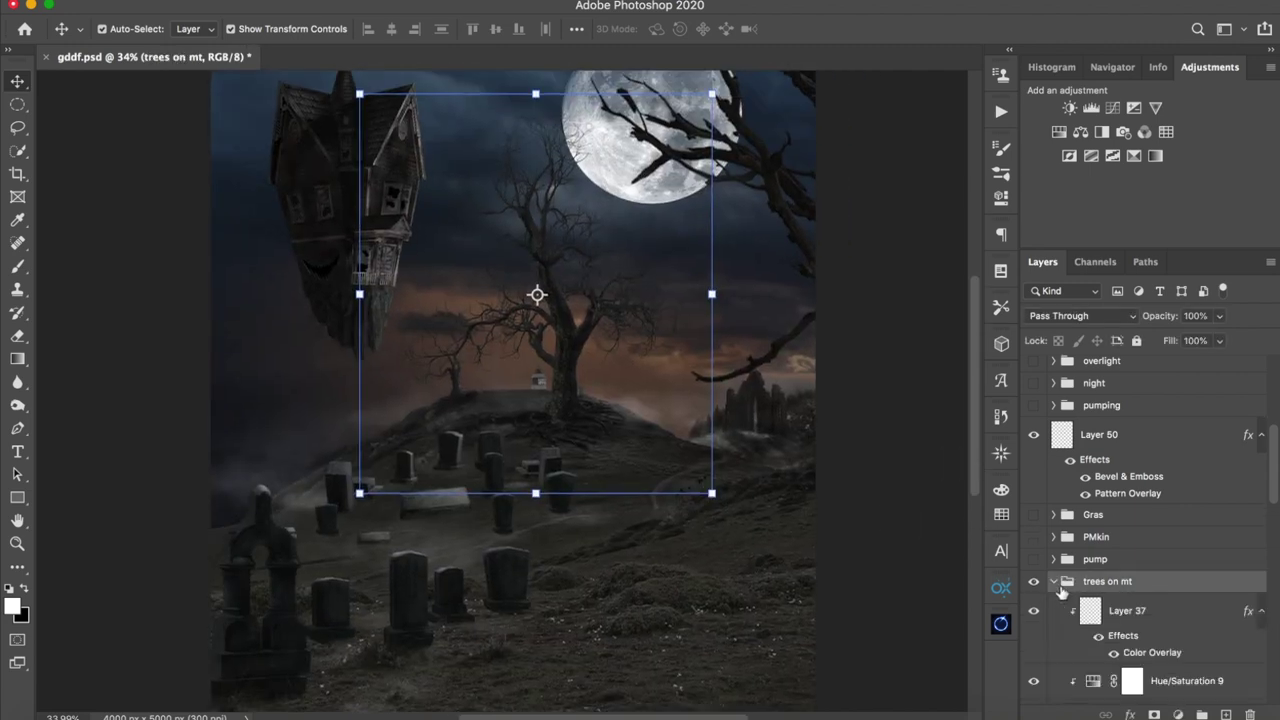
- Compare the hilltop trees with and without Hue/Saturation 9 and the Color Overlay on Layer 37, leaving both shown
scroll(1147, 620, down, 3)
click(1083, 587)
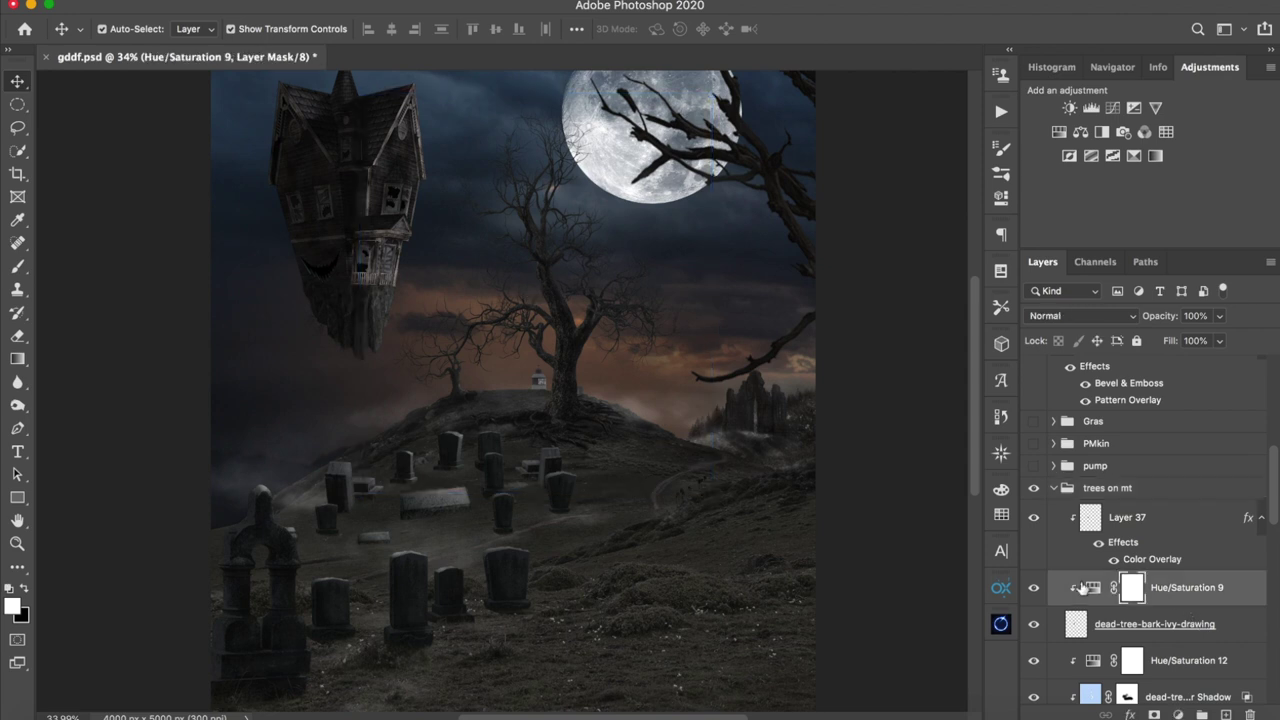
click(1033, 589)
click(1034, 548)
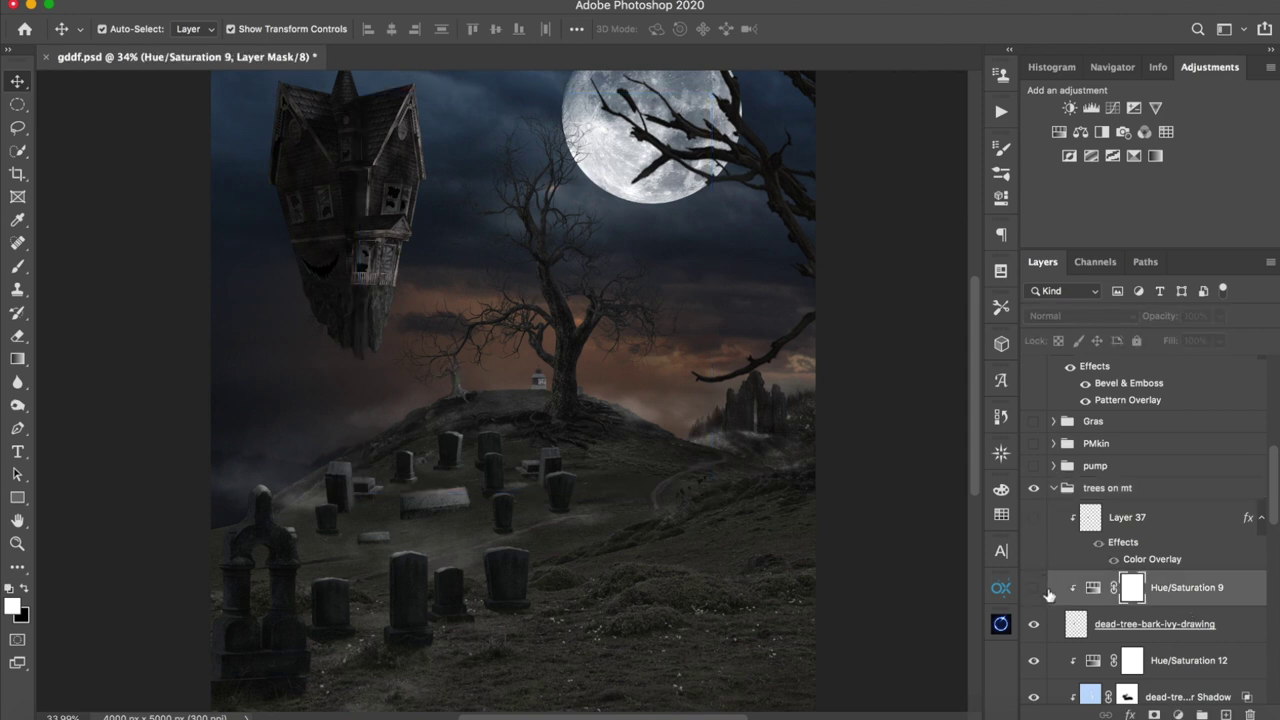
click(1033, 589)
key(z)
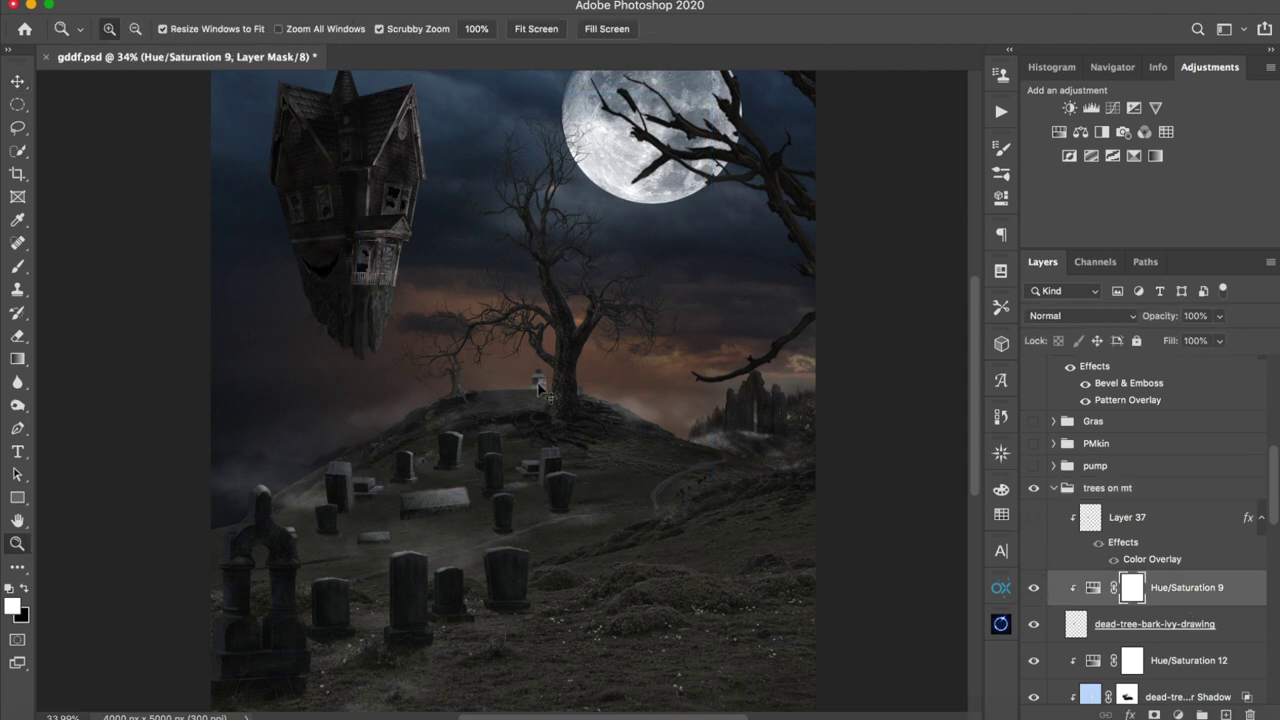
drag(375, 365, 500, 371)
key(v)
click(1034, 517)
- Compare the large dead tree with and without Hue/Saturation 12, and select the dead-tree-4567469 layer
scroll(1140, 620, down, 5)
scroll(1180, 630, down, 1)
click(1034, 383)
drag(872, 481, 485, 551)
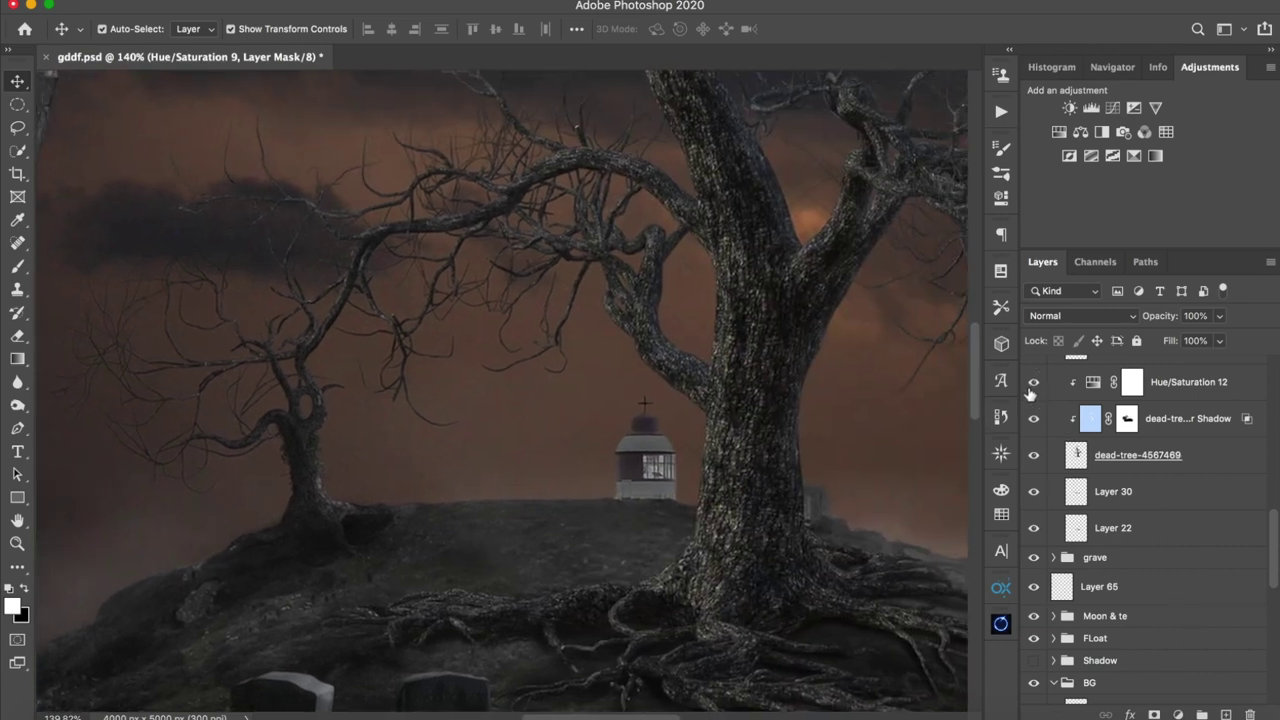
click(1032, 390)
click(1077, 458)
- Select the Hard Light Layer 30 and compare the ground around the tree roots with and without it
click(1109, 497)
drag(812, 628, 675, 427)
key(z)
key(v)
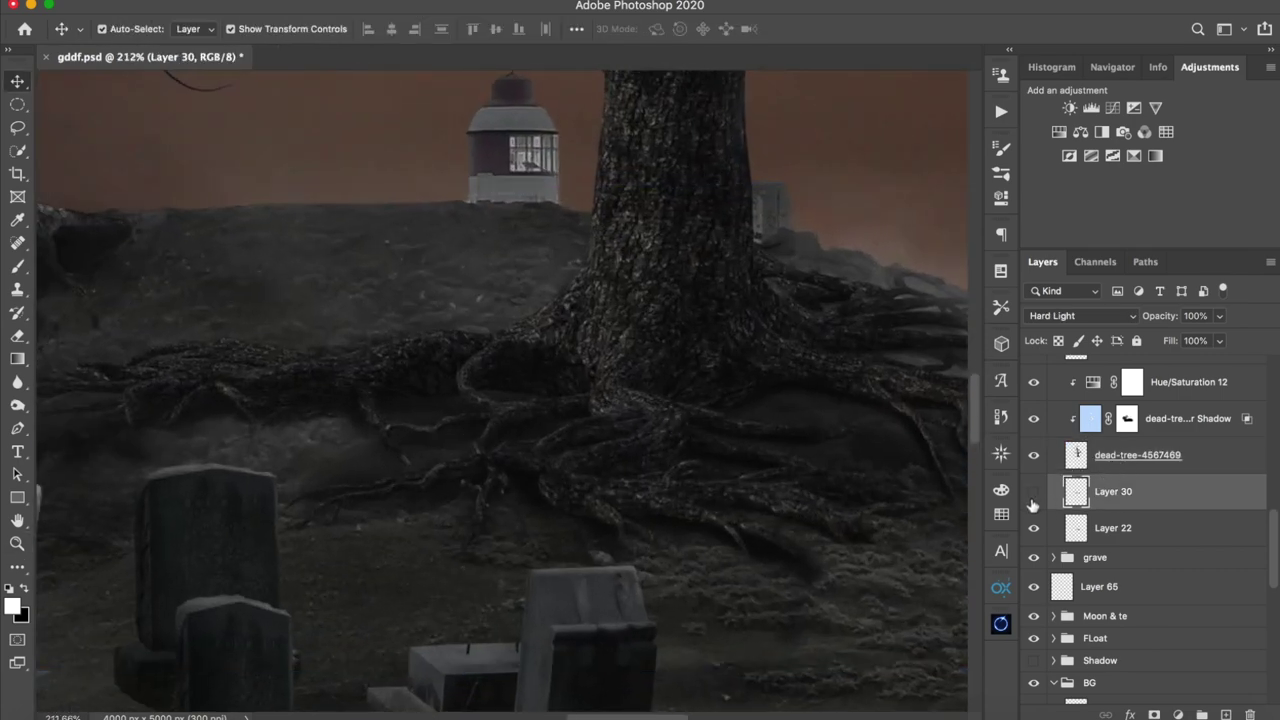
click(1034, 491)
click(1034, 491)
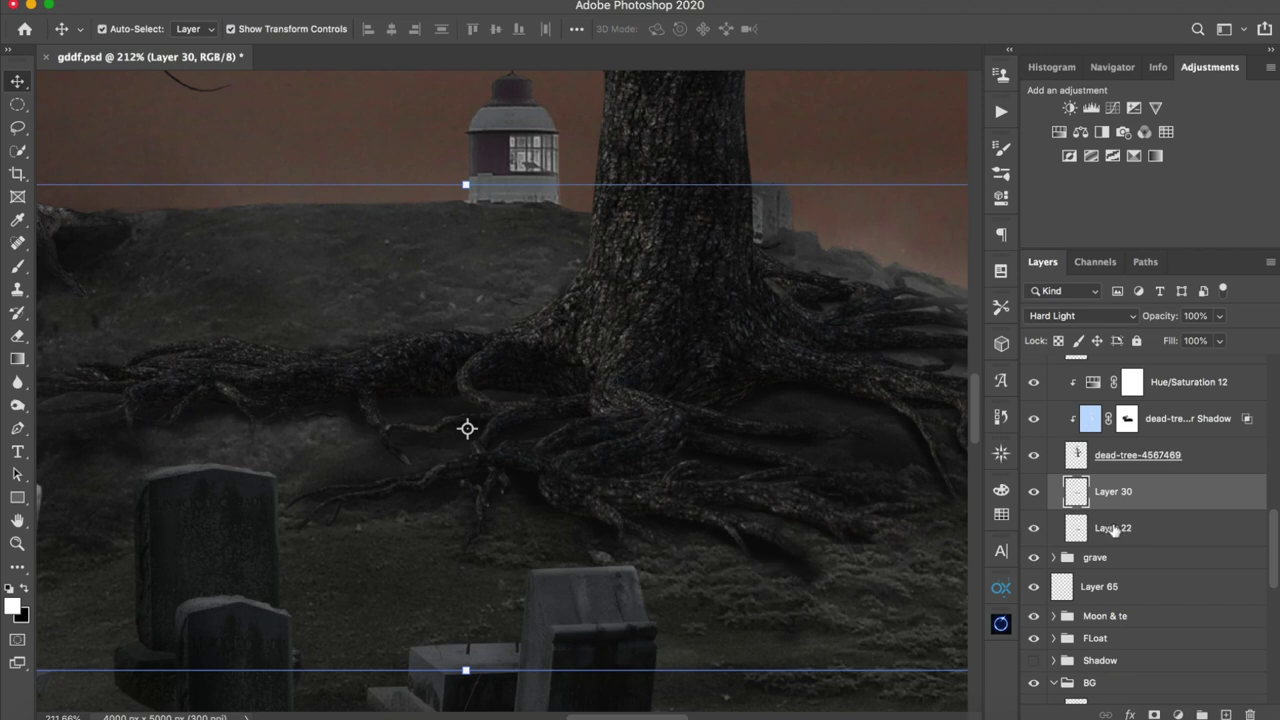
- Select the Multiply Layer 22 and compare the shadows under the tree roots with and without it
click(1100, 528)
click(1035, 530)
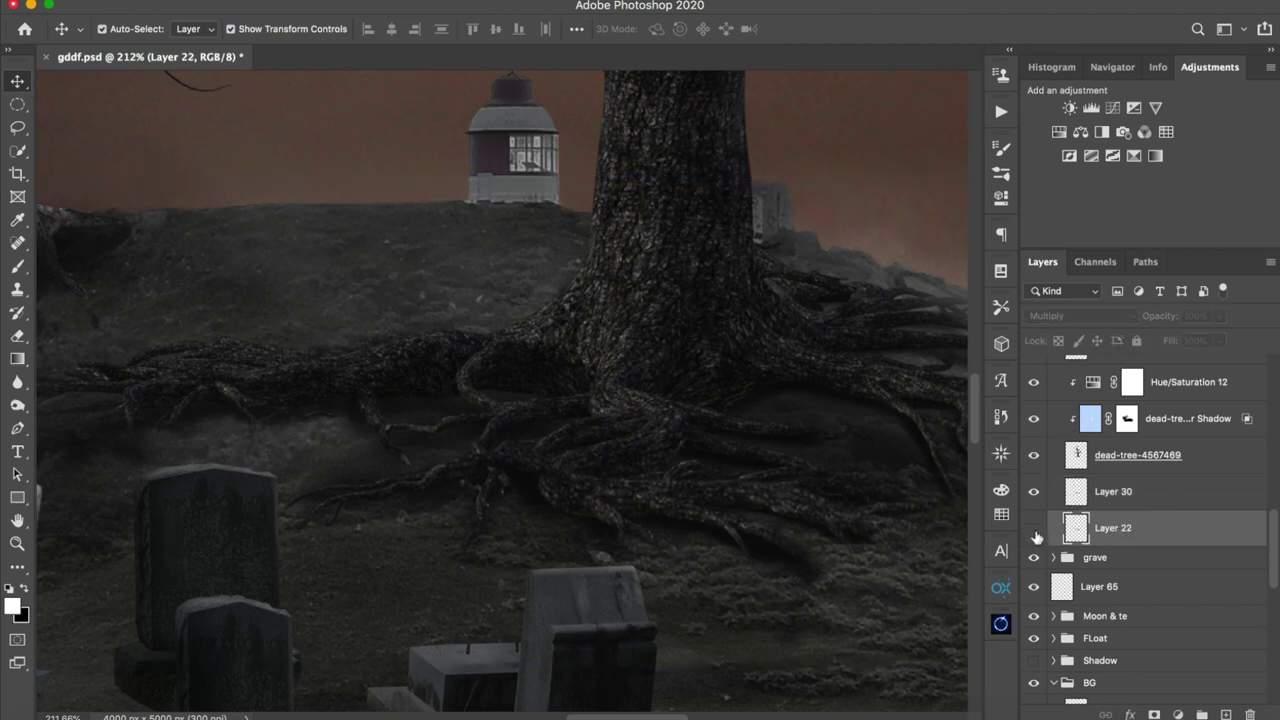
click(1036, 529)
click(1037, 529)
click(1035, 530)
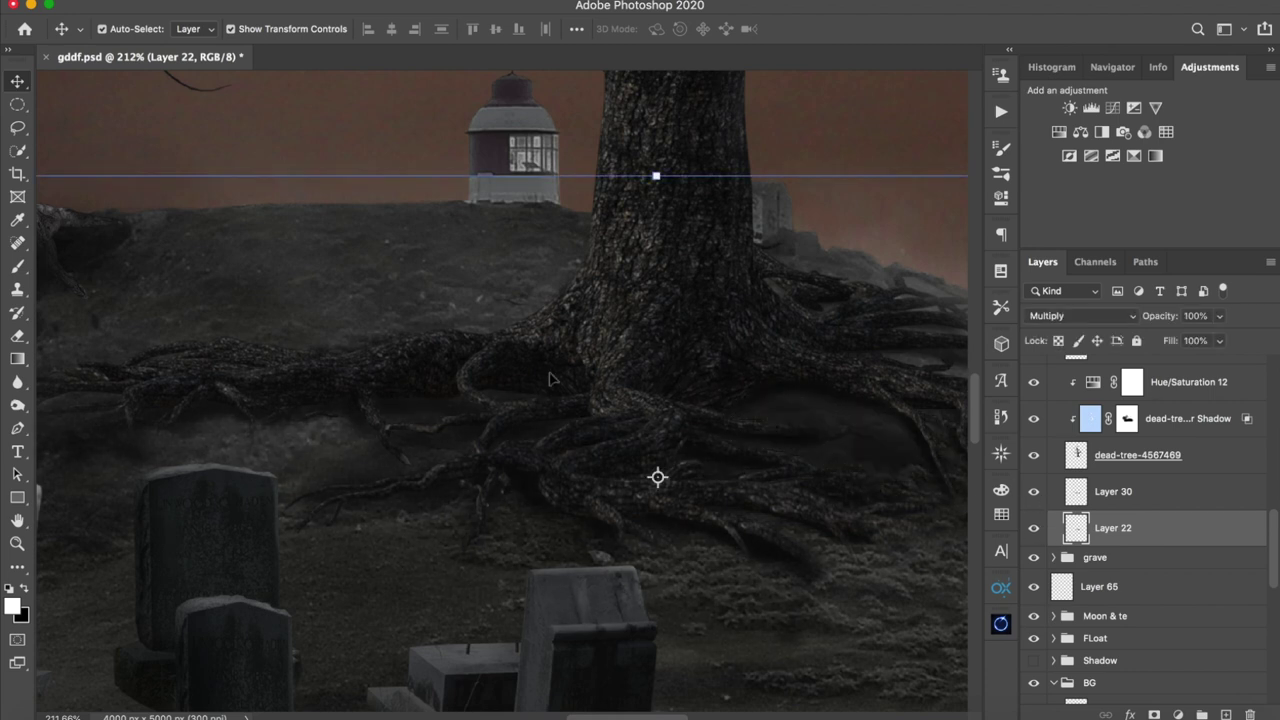
- Try the Soft Light blending mode on Layer 22, and undo the change
click(1088, 315)
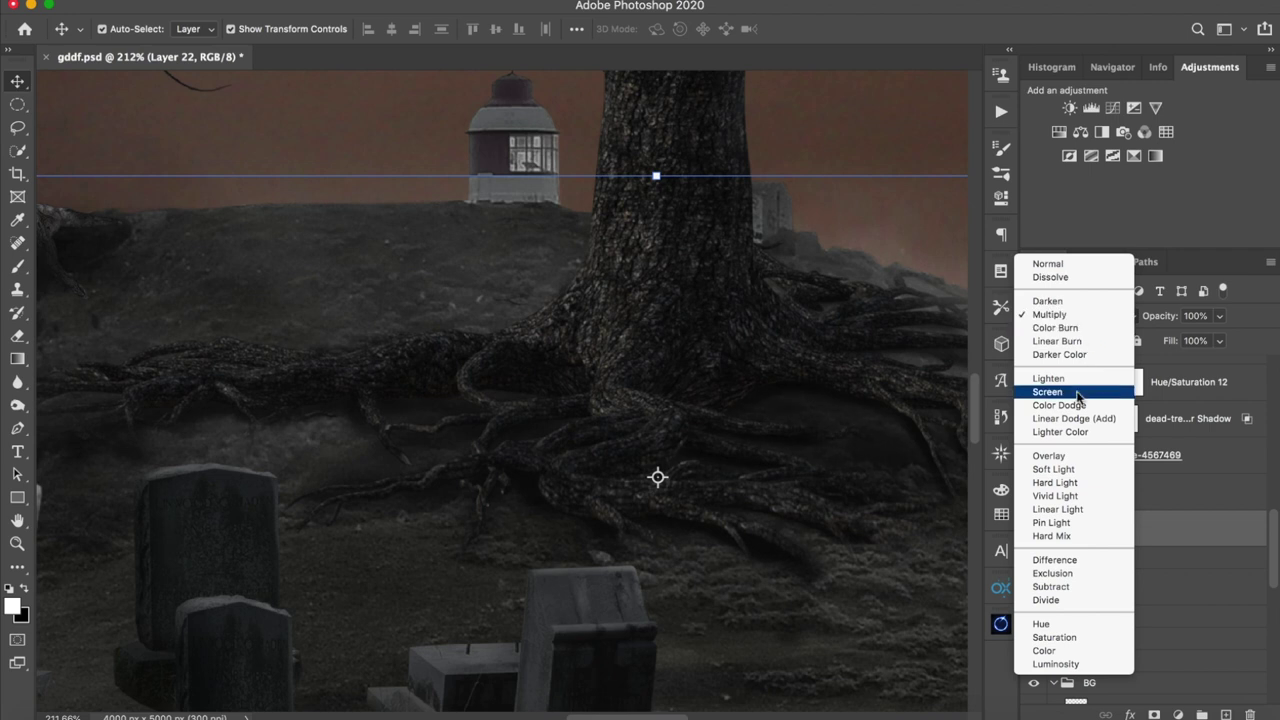
click(1056, 469)
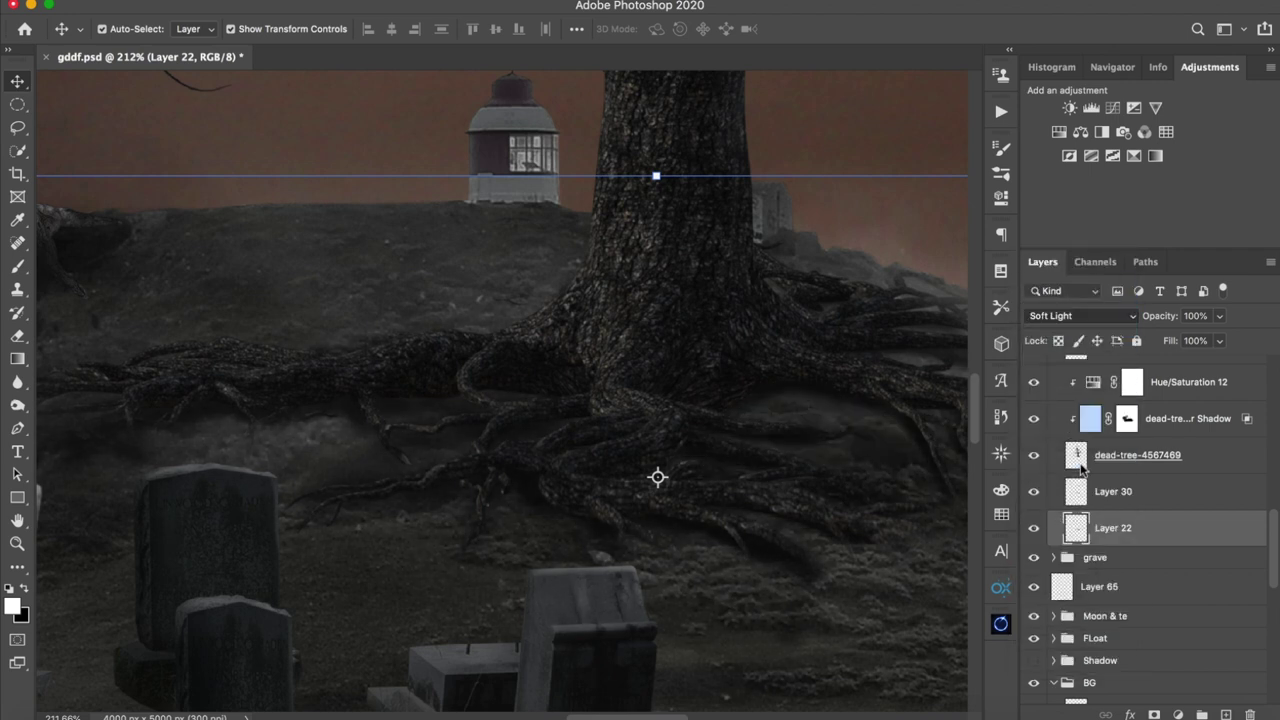
drag(824, 428, 627, 374)
key(super+z)
- Compare the hilltop with and without Layer 30, and examine the tree on the hill in the whole scene
key(z)
click(1137, 500)
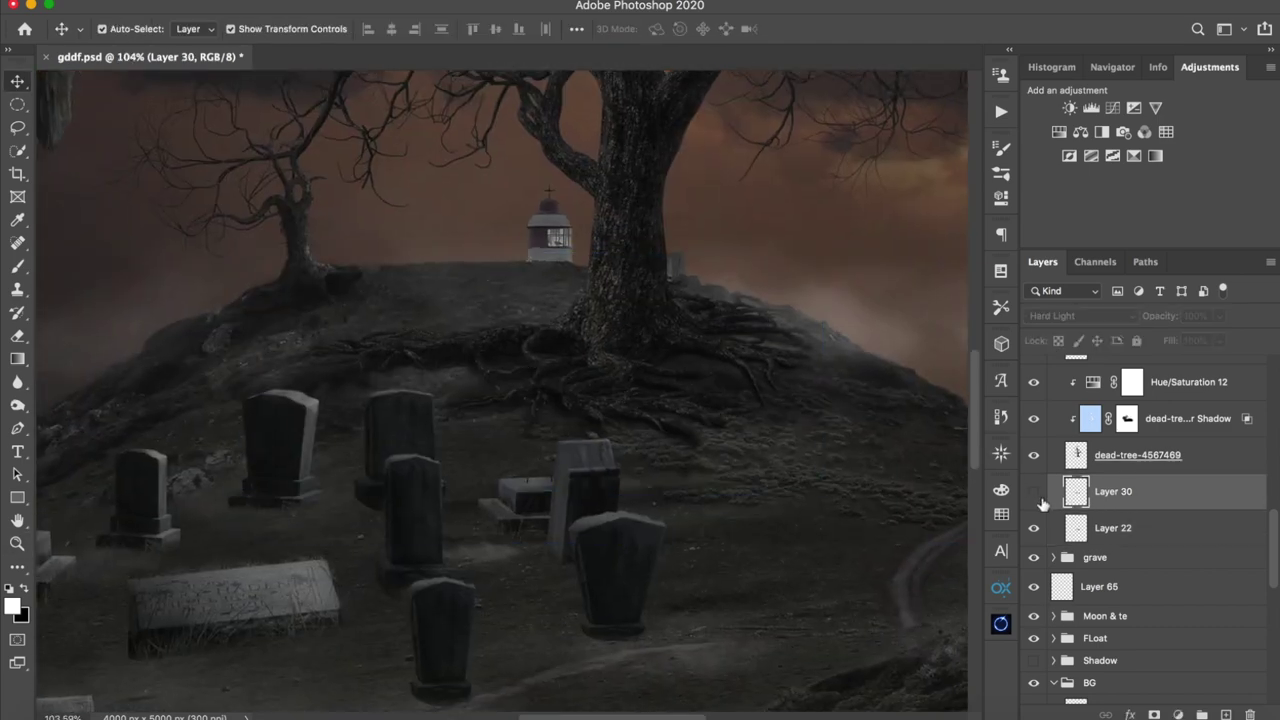
key(z)
drag(801, 451, 690, 470)
key(ctrl+0)
key(v)
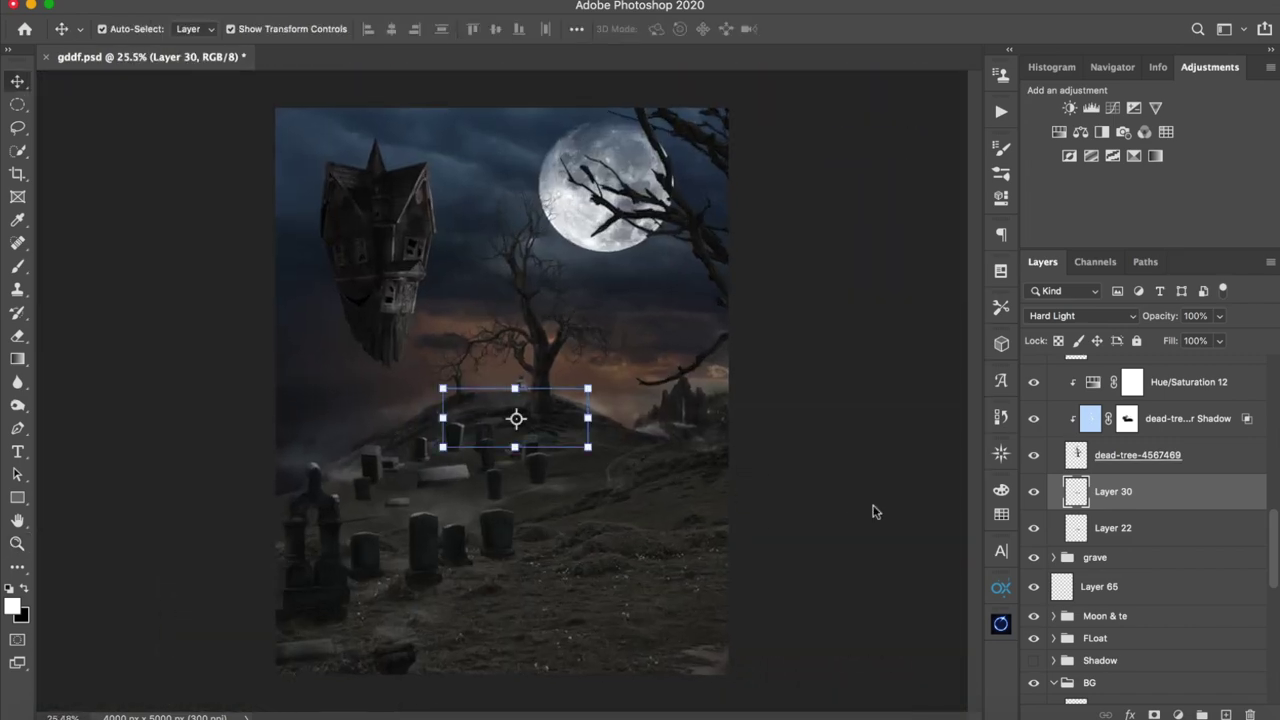
- Collapse the trees on mt group, show the pump group, and examine the pumpkin and stone wall up close
scroll(1095, 485, up, 5)
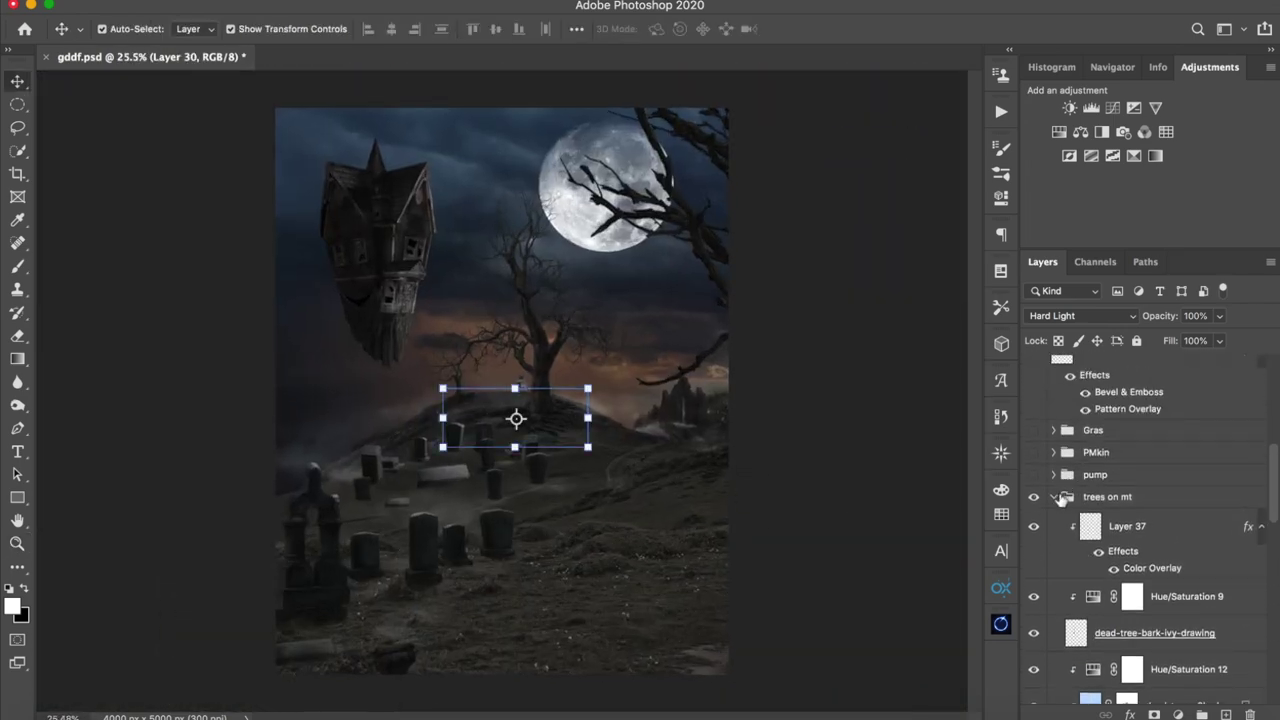
click(1054, 497)
super+click(1109, 488)
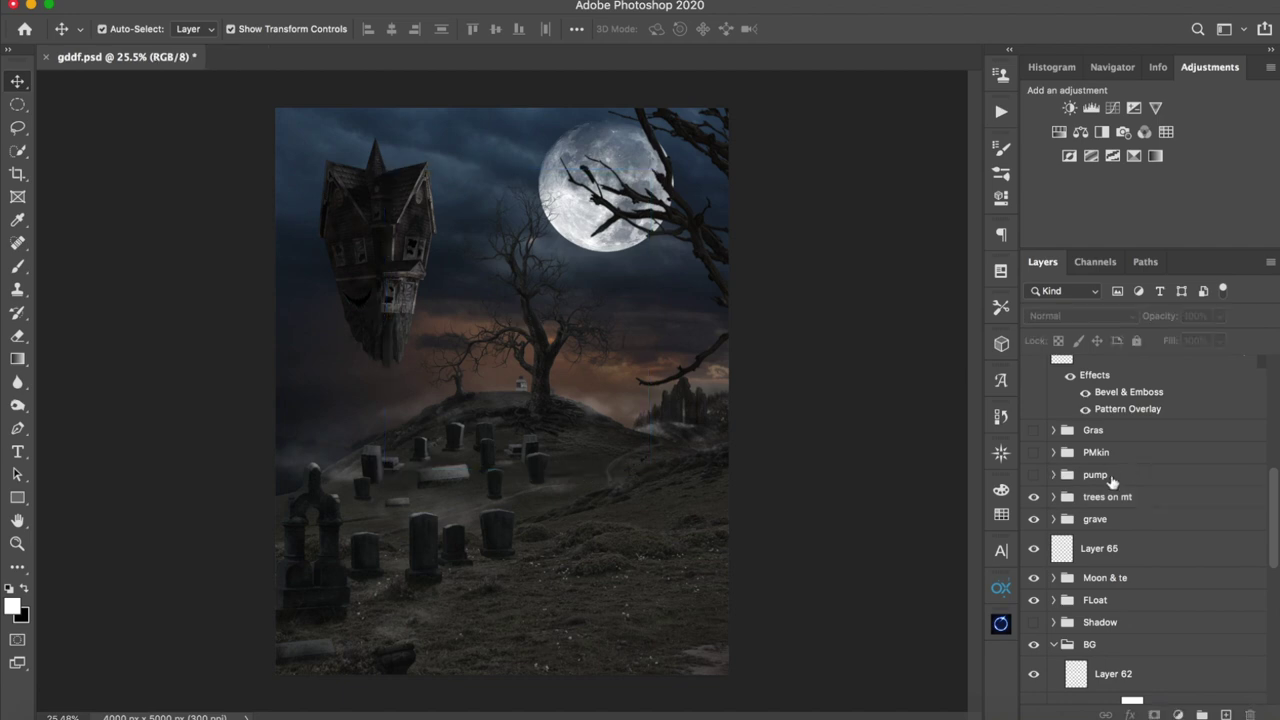
click(1108, 477)
click(1033, 476)
key(z)
drag(679, 596, 600, 561)
key(v)
key(z)
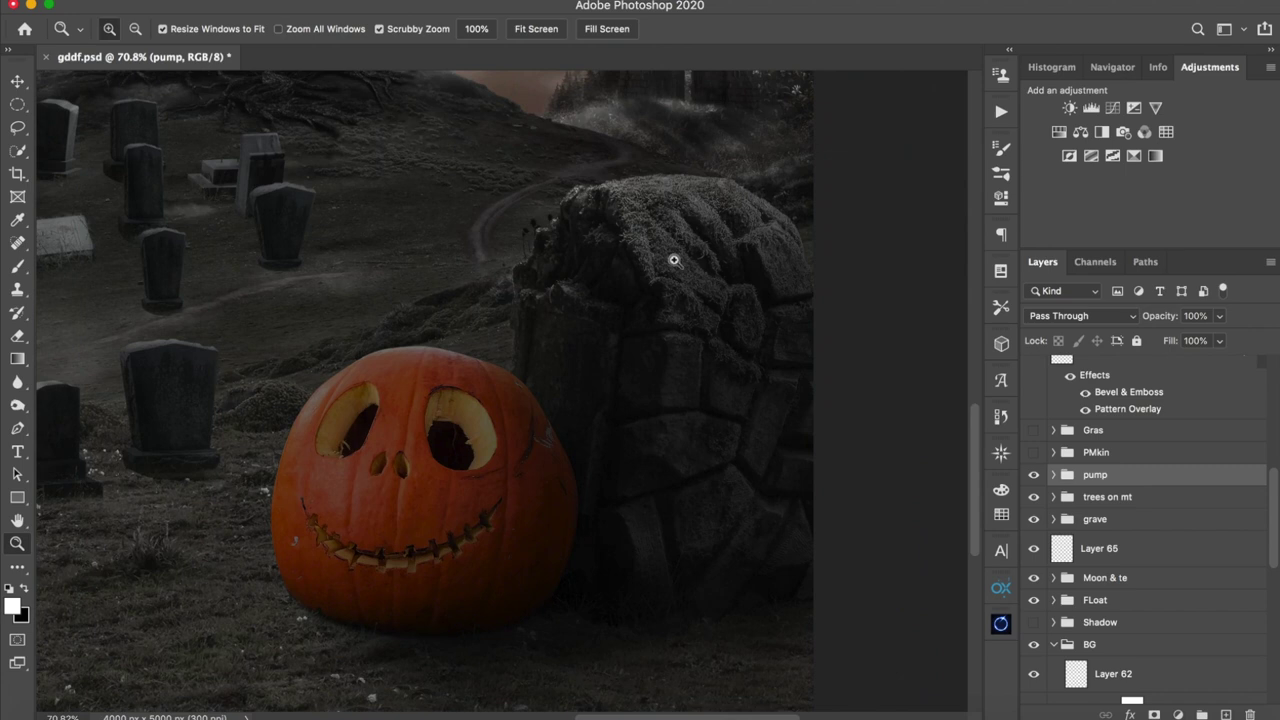
- Expand the pump group and hide the pumpkin's Curves 4 and Hue/Saturation 4 adjustments
click(1053, 475)
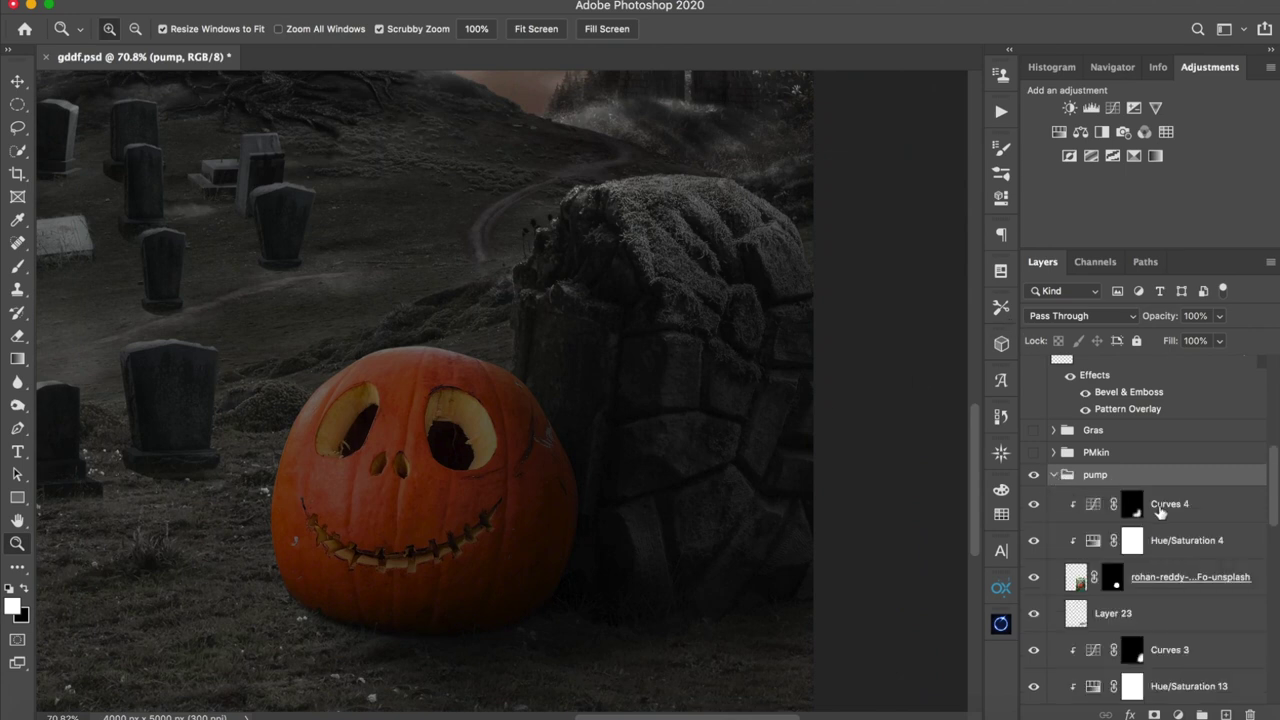
scroll(1160, 511, down, 3)
click(1194, 457)
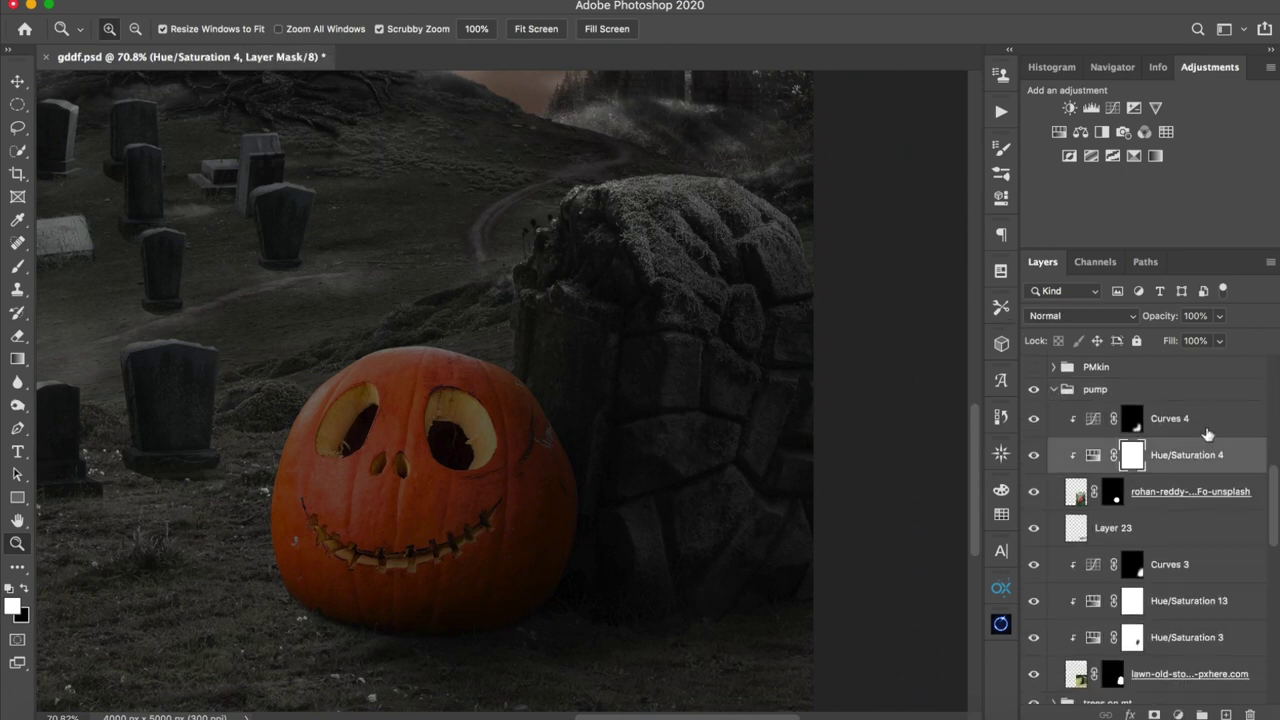
drag(1033, 420, 1036, 452)
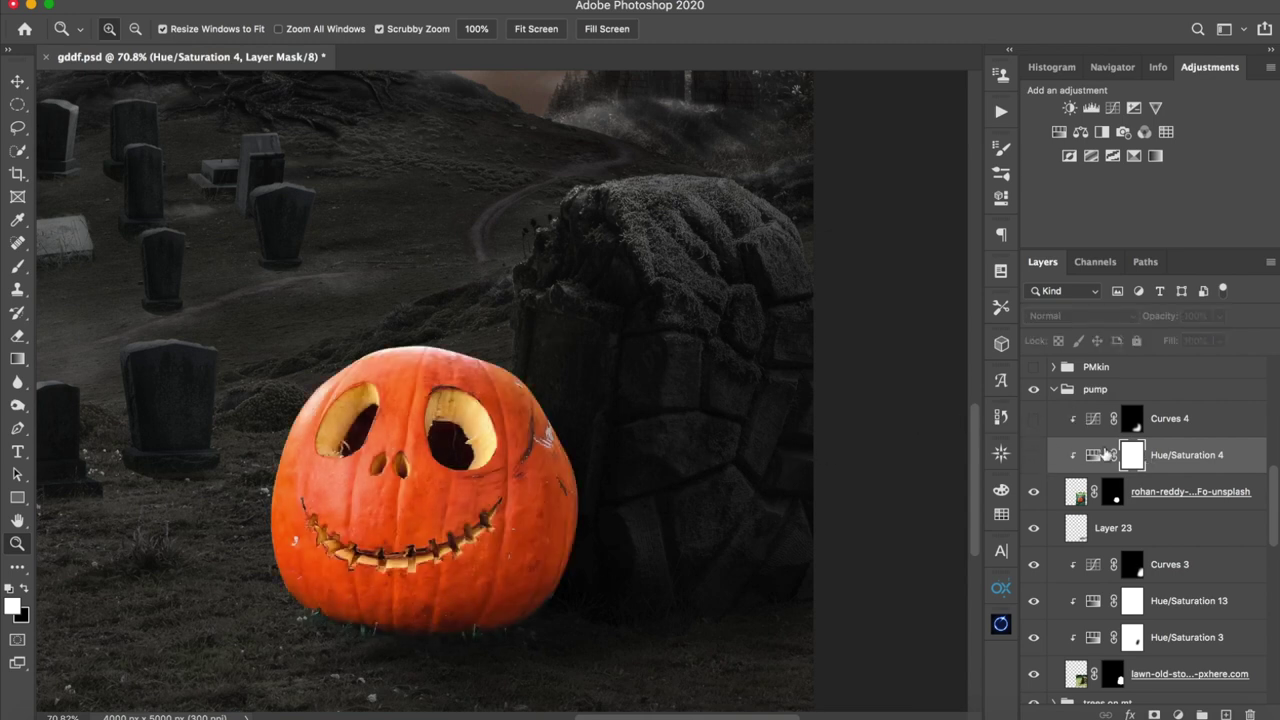
- Show the pumpkin's Hue/Saturation 4 adjustment and inspect its settings
click(1034, 455)
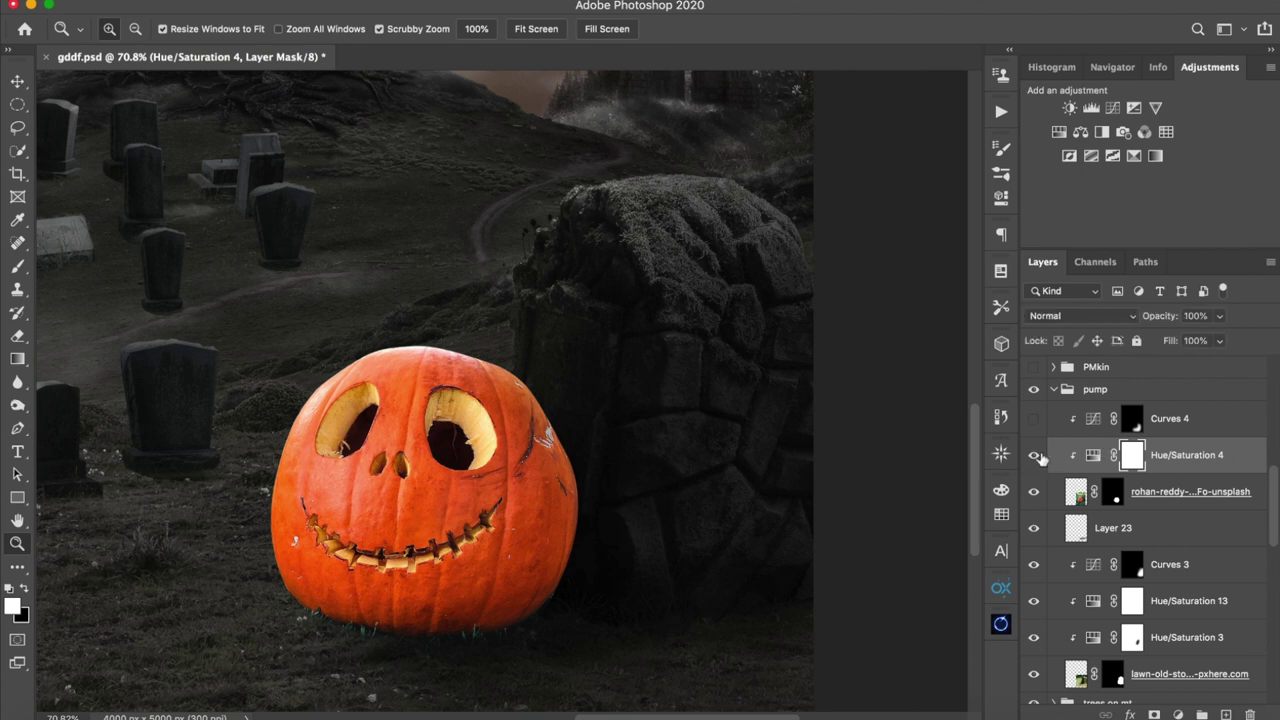
double_click(1093, 455)
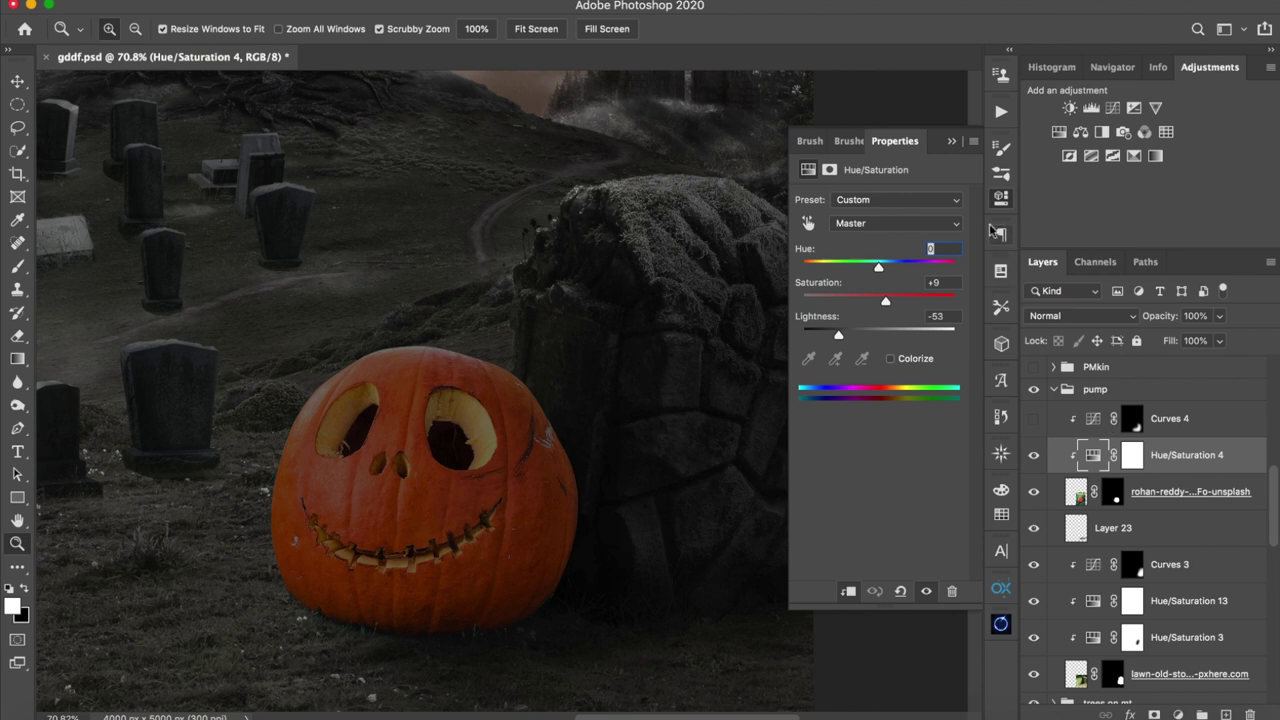
click(952, 141)
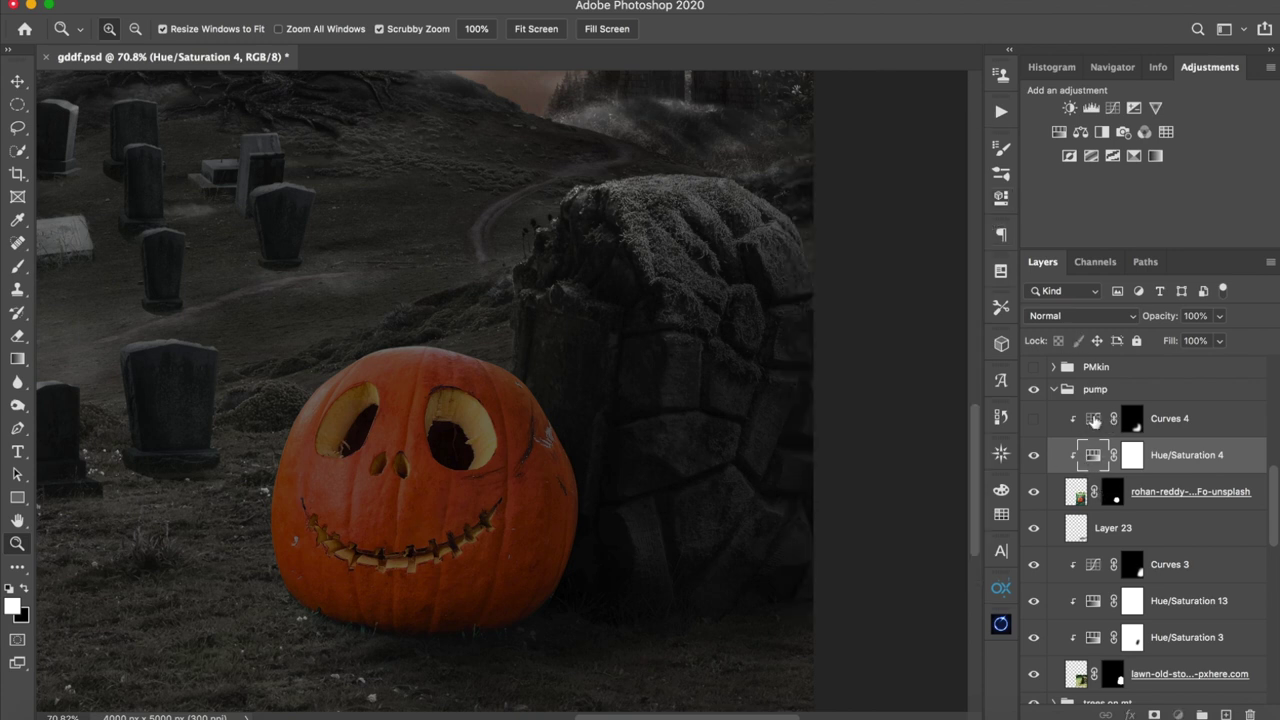
- Show Curves 4 on the pumpkin, inspect its curve, and hide the adjustment again
click(1090, 422)
click(1034, 418)
double_click(1088, 420)
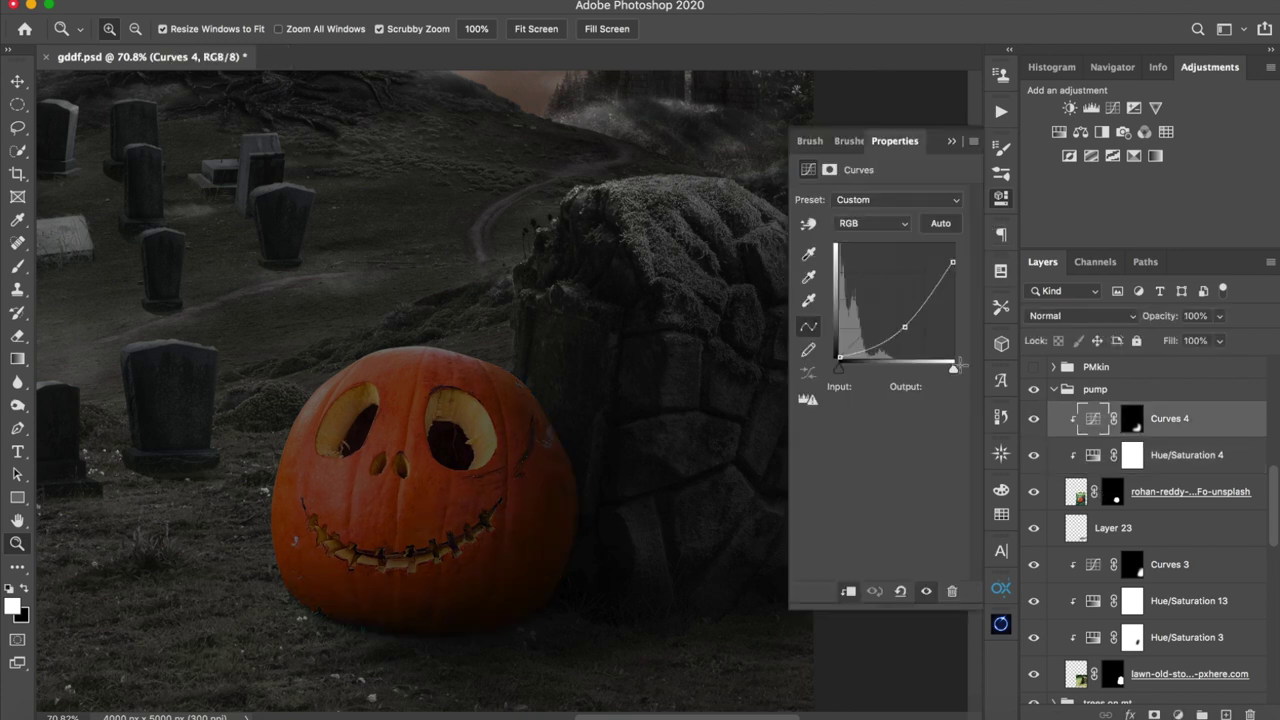
click(1034, 420)
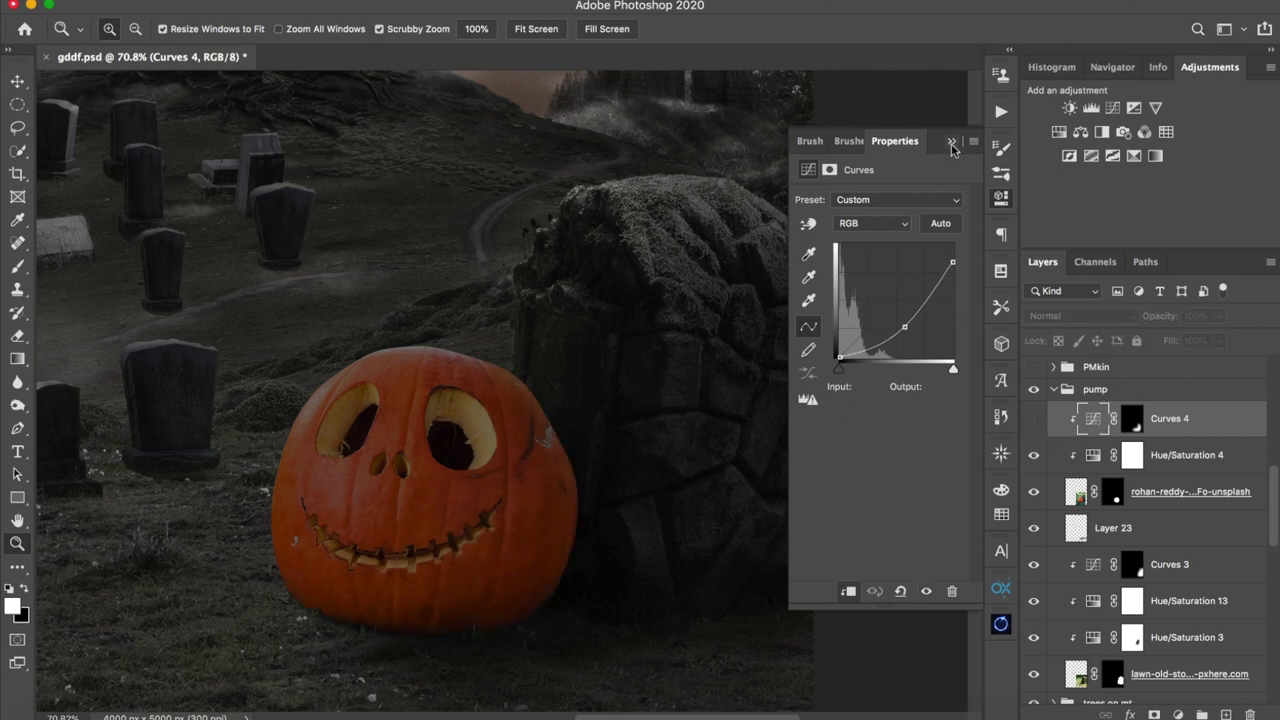
click(953, 138)
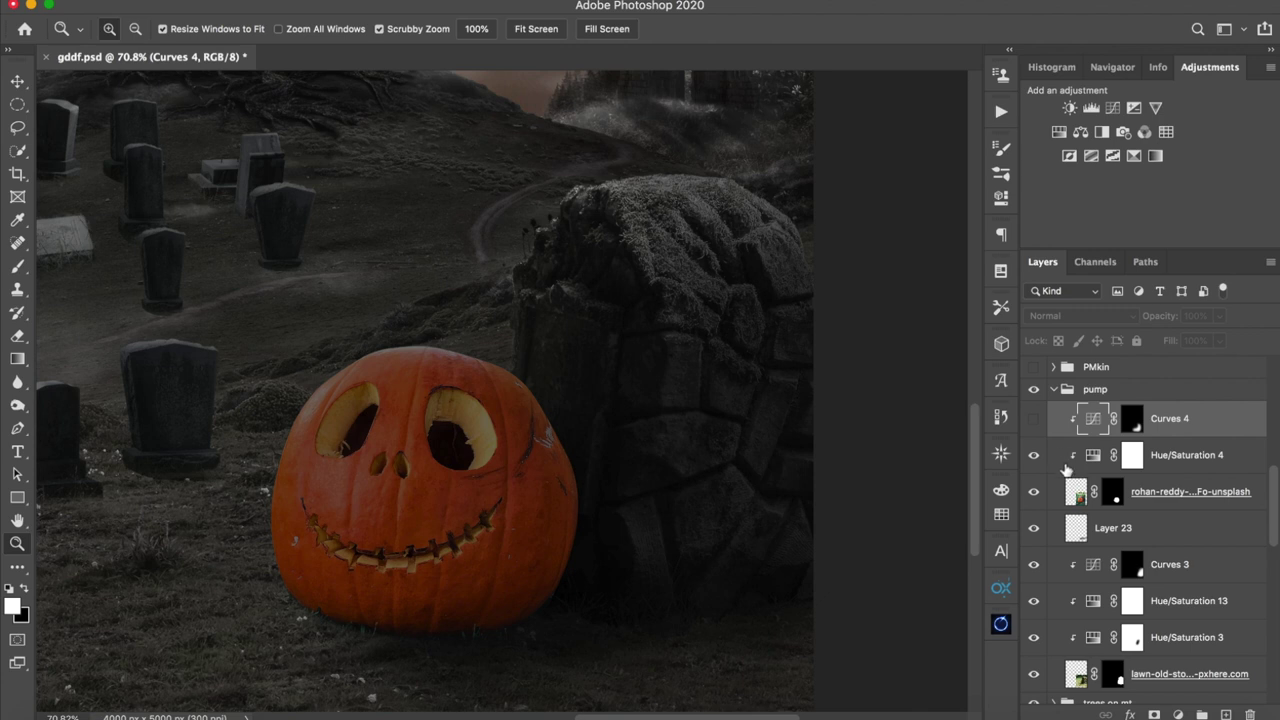
- Toggle Curves 4 to compare the pumpkin's shading, review its curve, and leave the adjustment shown
click(1036, 420)
click(1040, 420)
double_click(1099, 421)
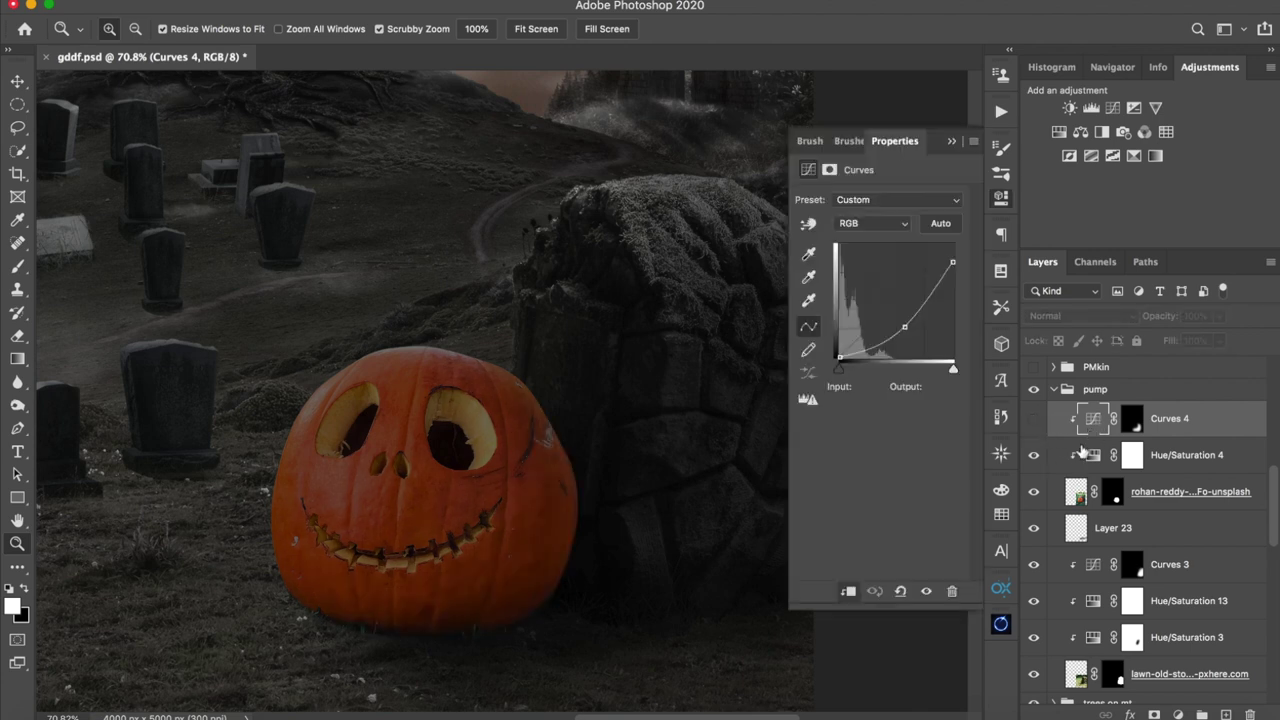
click(1036, 420)
click(1036, 420)
click(1038, 420)
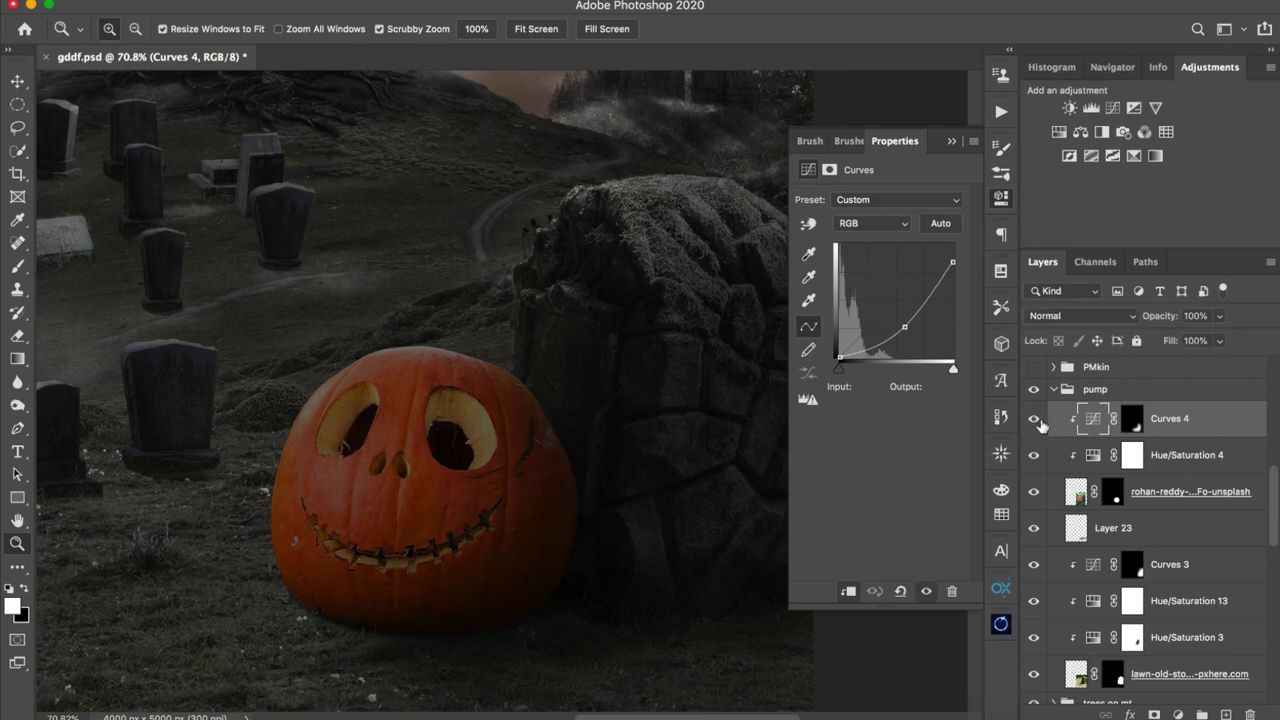
click(952, 142)
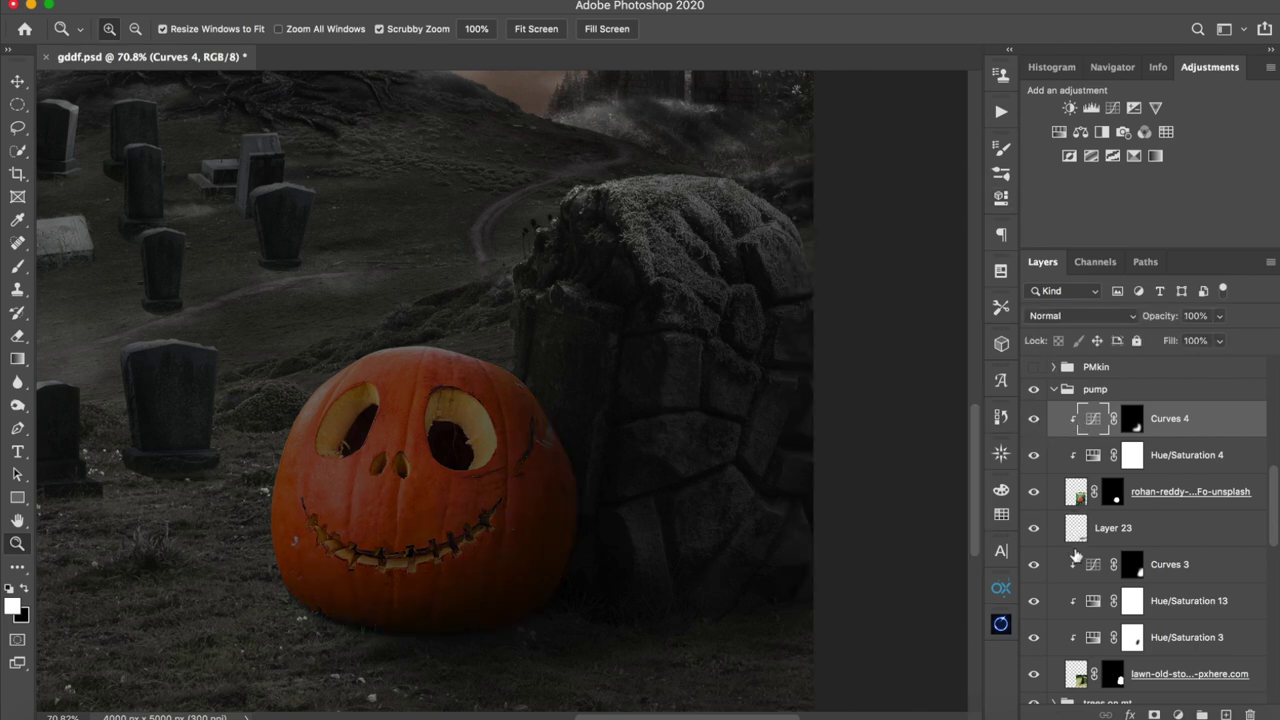
- Compare the ground around the pumpkin with and without Layer 23, and view the pumpkin in the whole scene
drag(754, 526, 722, 619)
click(1122, 538)
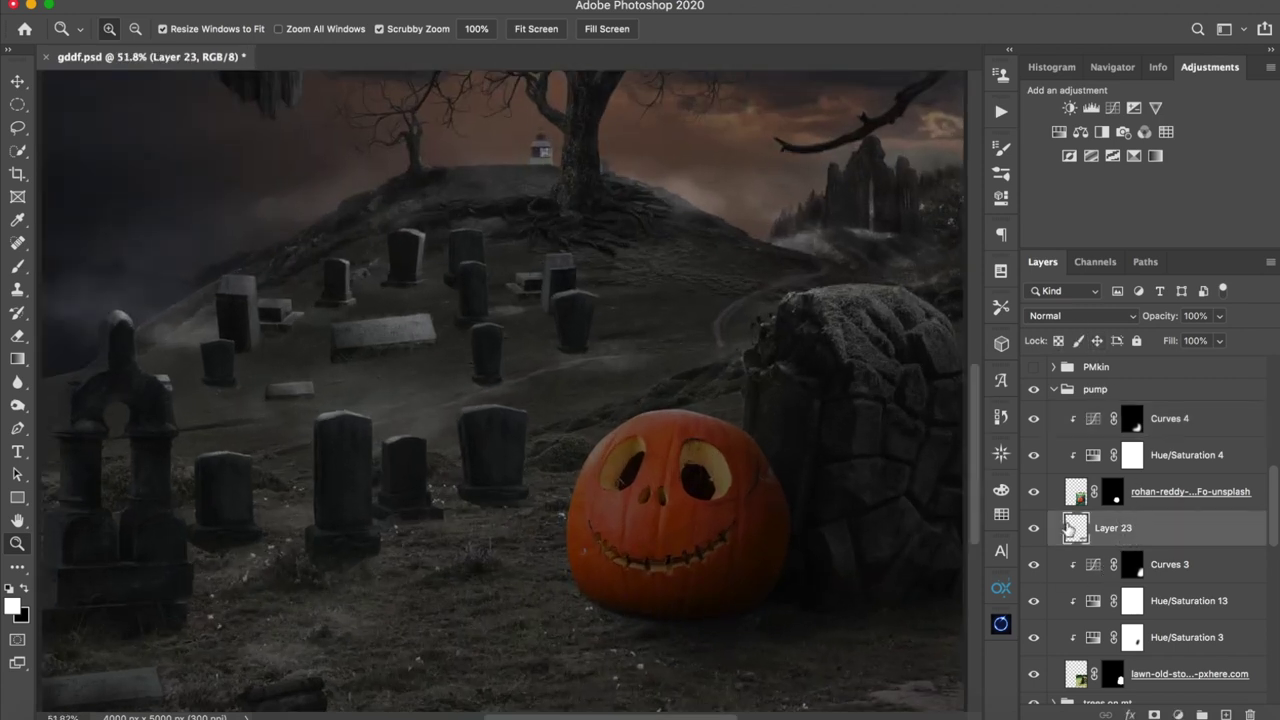
click(1035, 529)
click(1035, 530)
click(1034, 532)
click(1033, 540)
drag(809, 609, 716, 491)
scroll(726, 523, down, 8)
scroll(580, 520, up, 5)
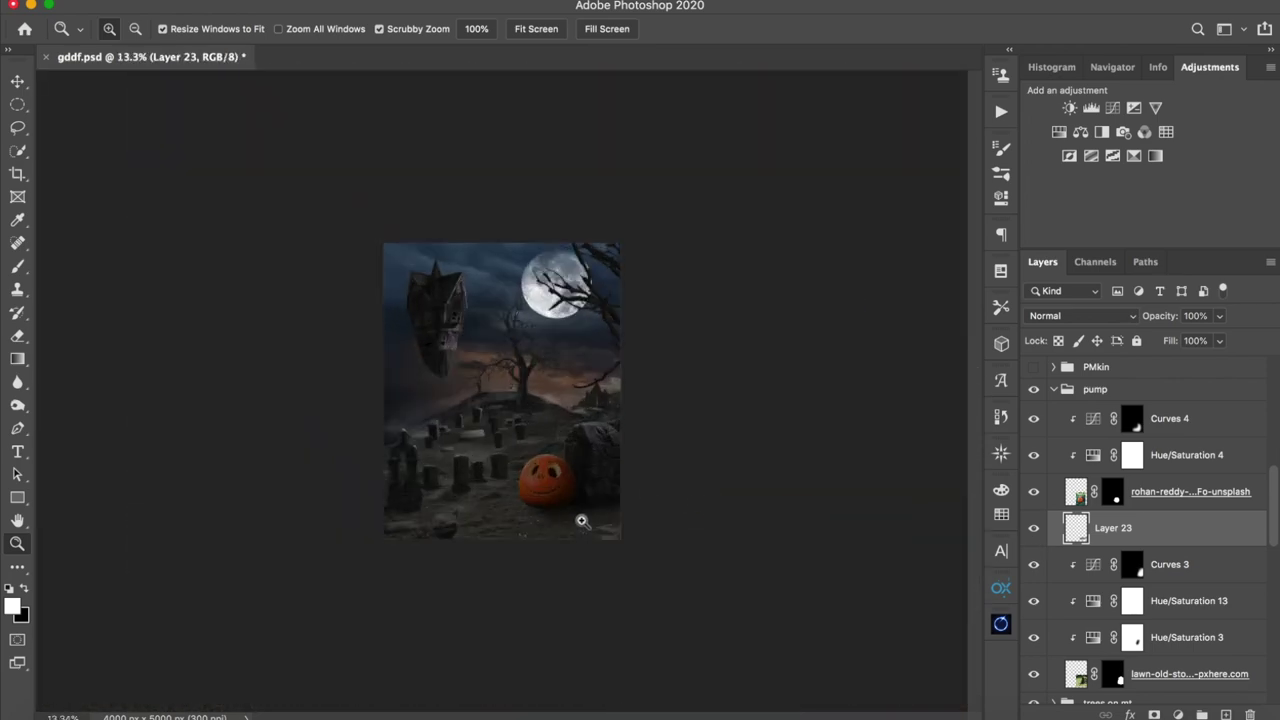
- Collapse the pump group, show the PMkin group, and view its small pumpkins among the gravestones up close
scroll(651, 583, up, 1)
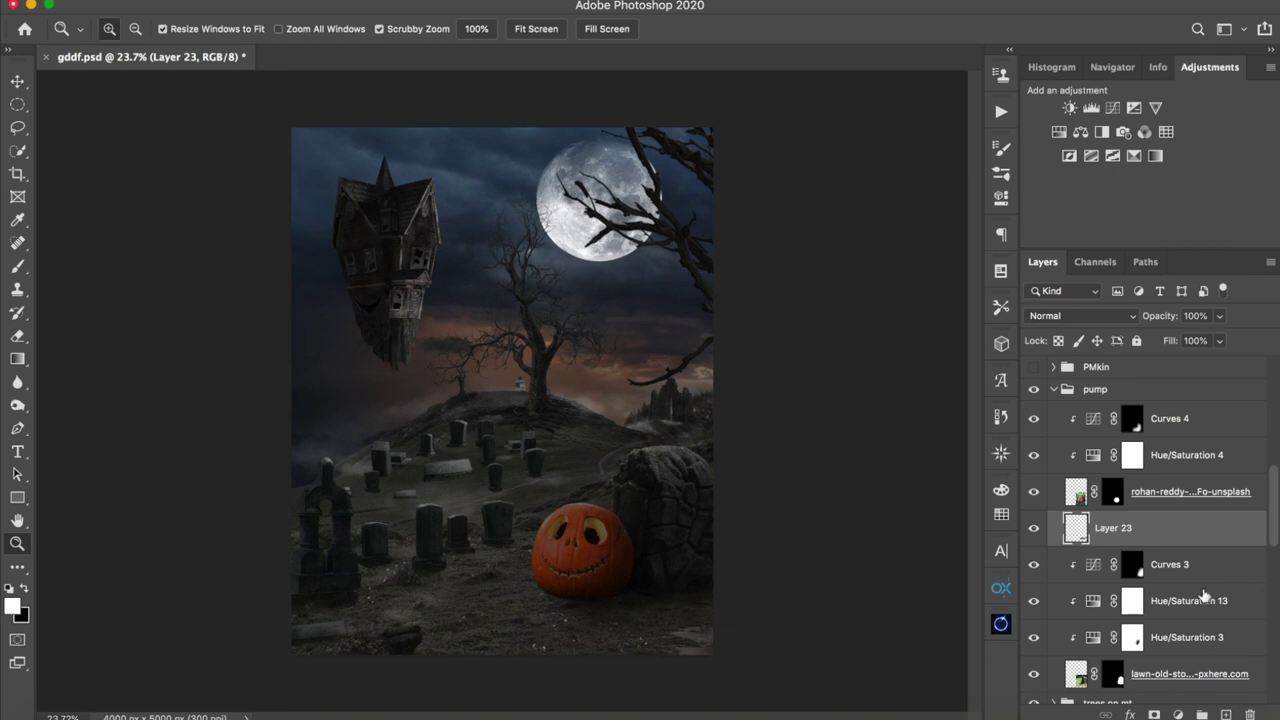
scroll(1205, 597, down, 3)
scroll(1066, 583, up, 8)
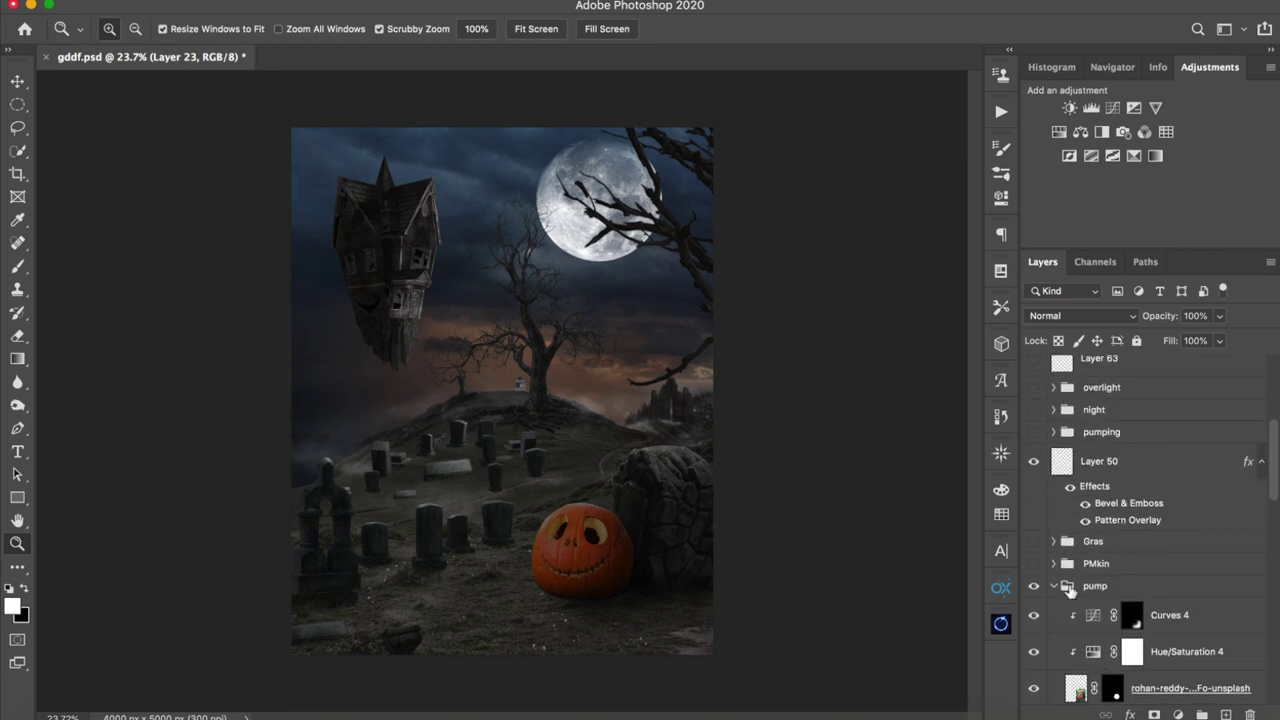
click(1053, 587)
click(1034, 563)
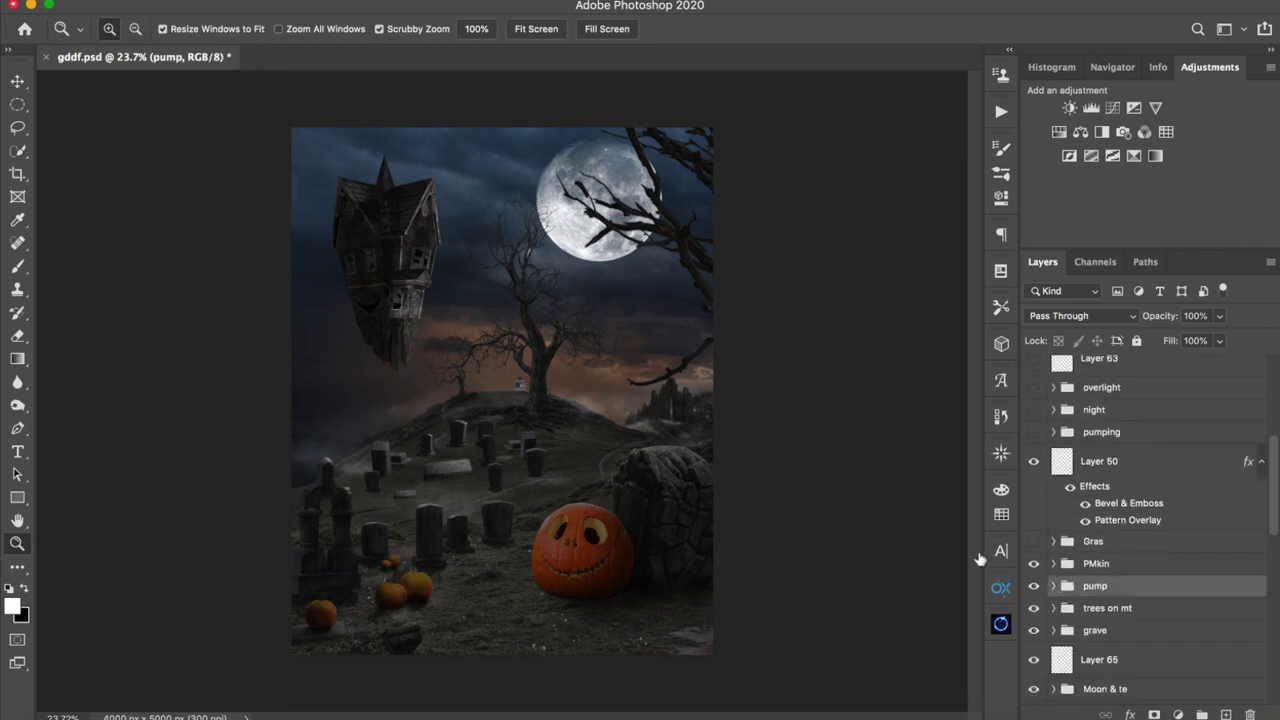
scroll(386, 623, up, 5)
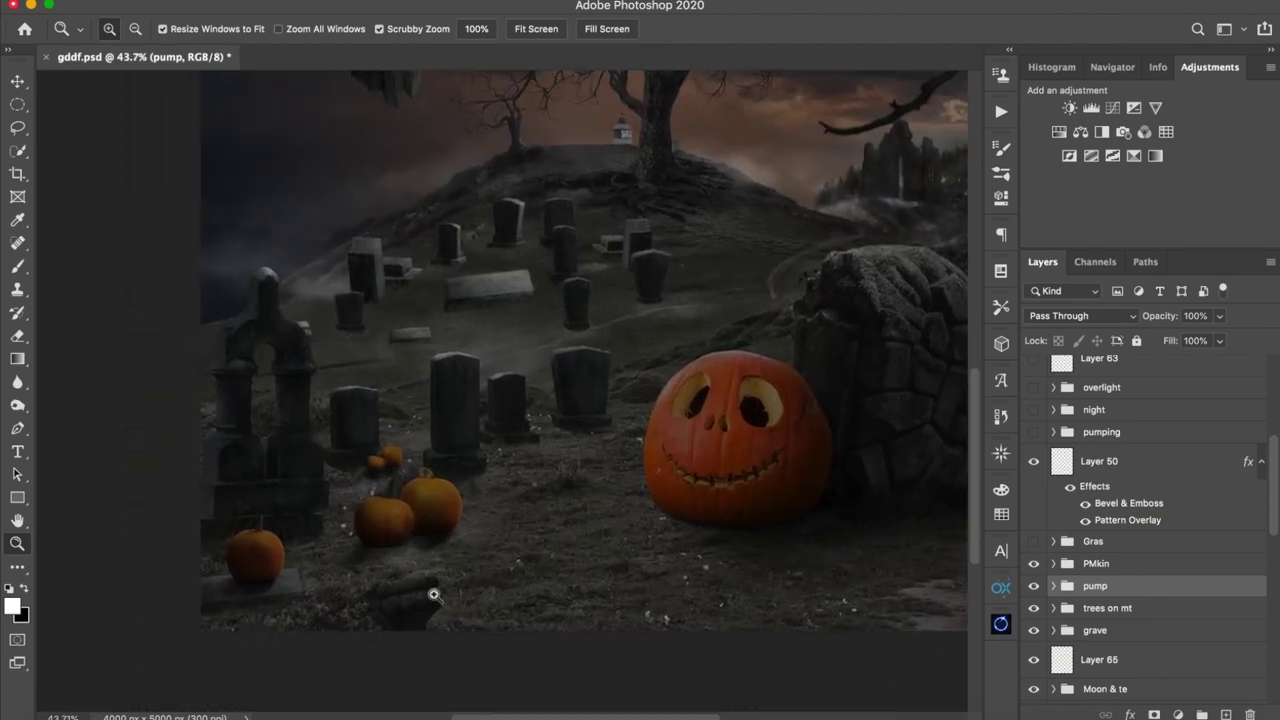
drag(238, 564, 364, 555)
drag(286, 567, 389, 525)
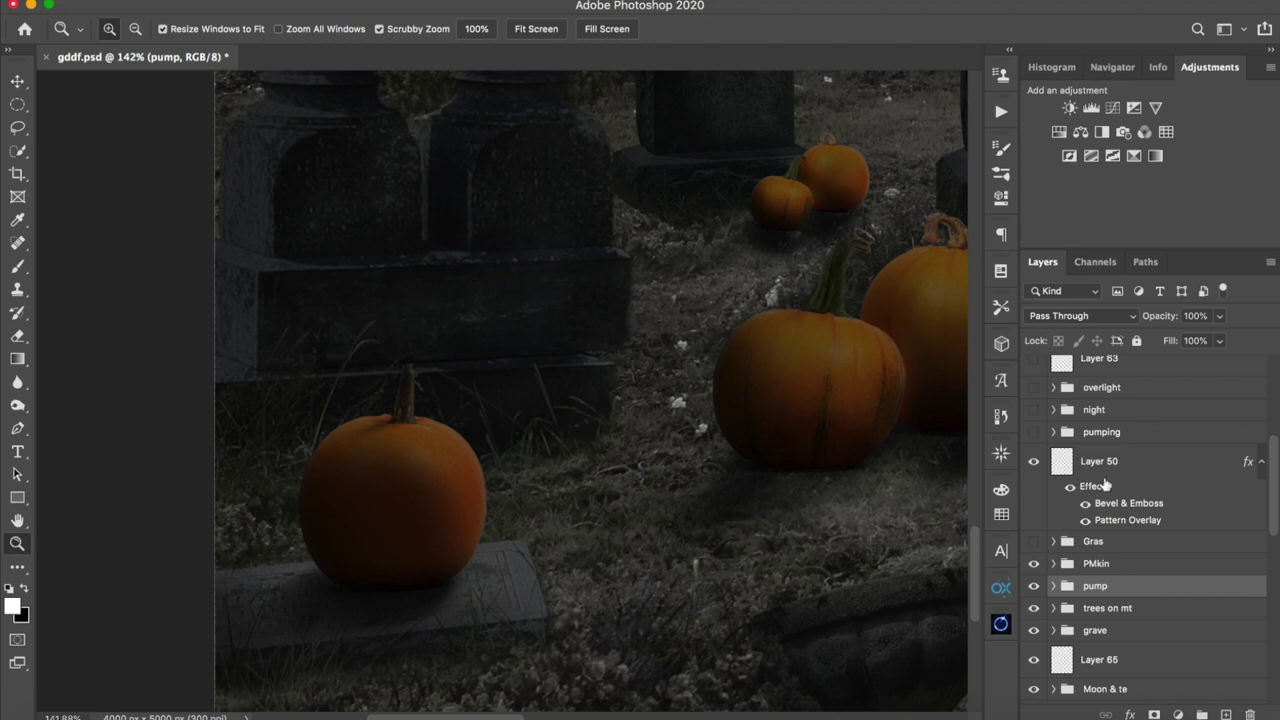
- Expand the PMkin group, collapse its nested group, and hide Curves 7, Curves 6 and Hue/Saturation 7
click(1053, 564)
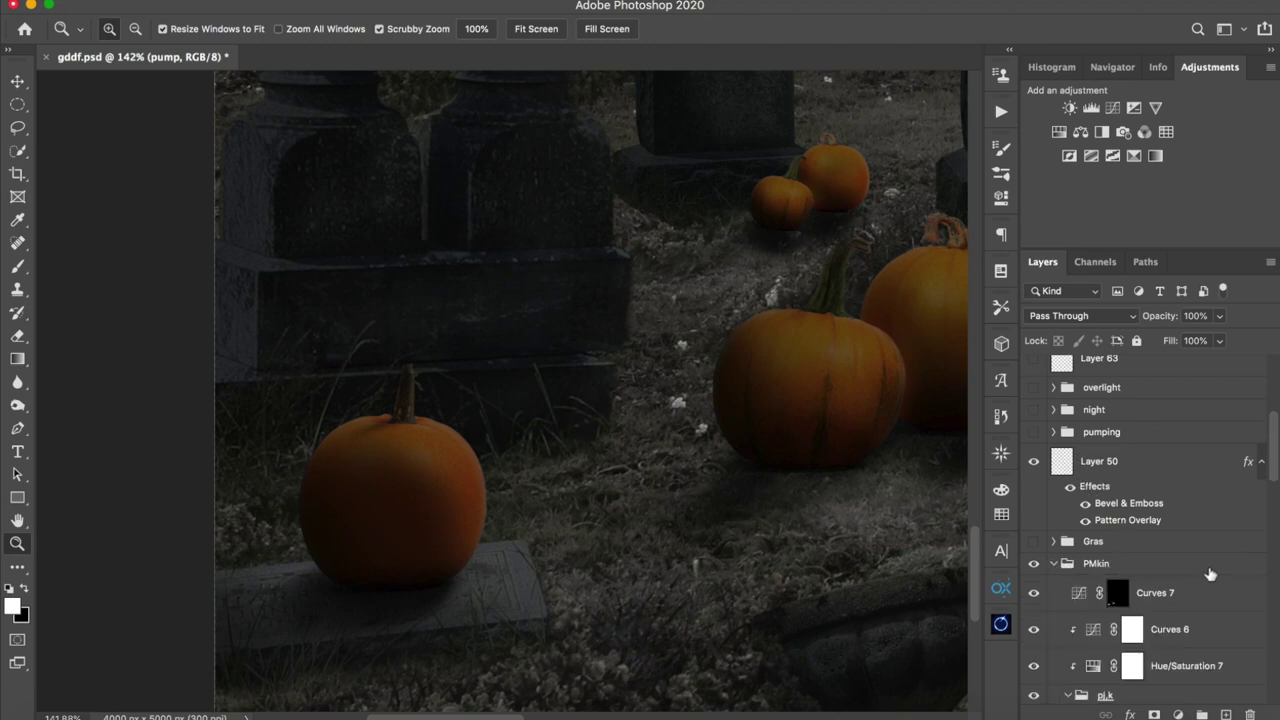
scroll(1100, 645, down, 3)
click(1068, 605)
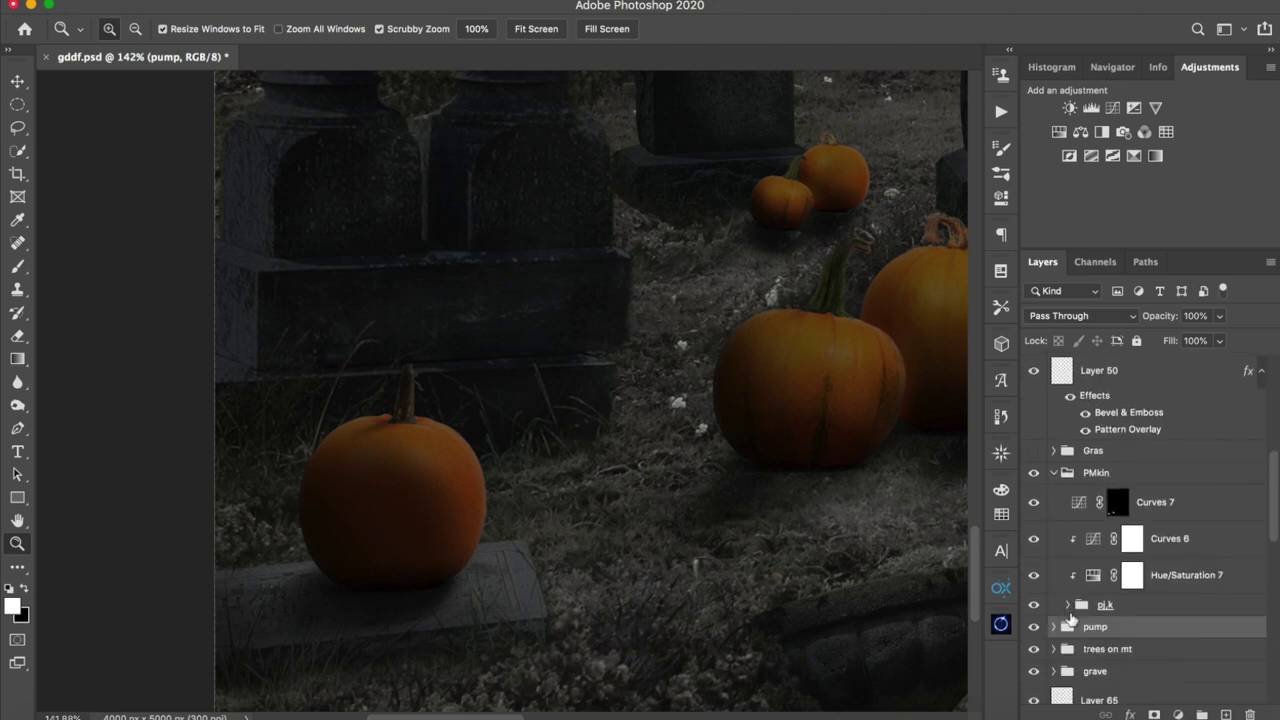
click(1131, 574)
drag(1034, 502, 1042, 572)
drag(741, 539, 603, 532)
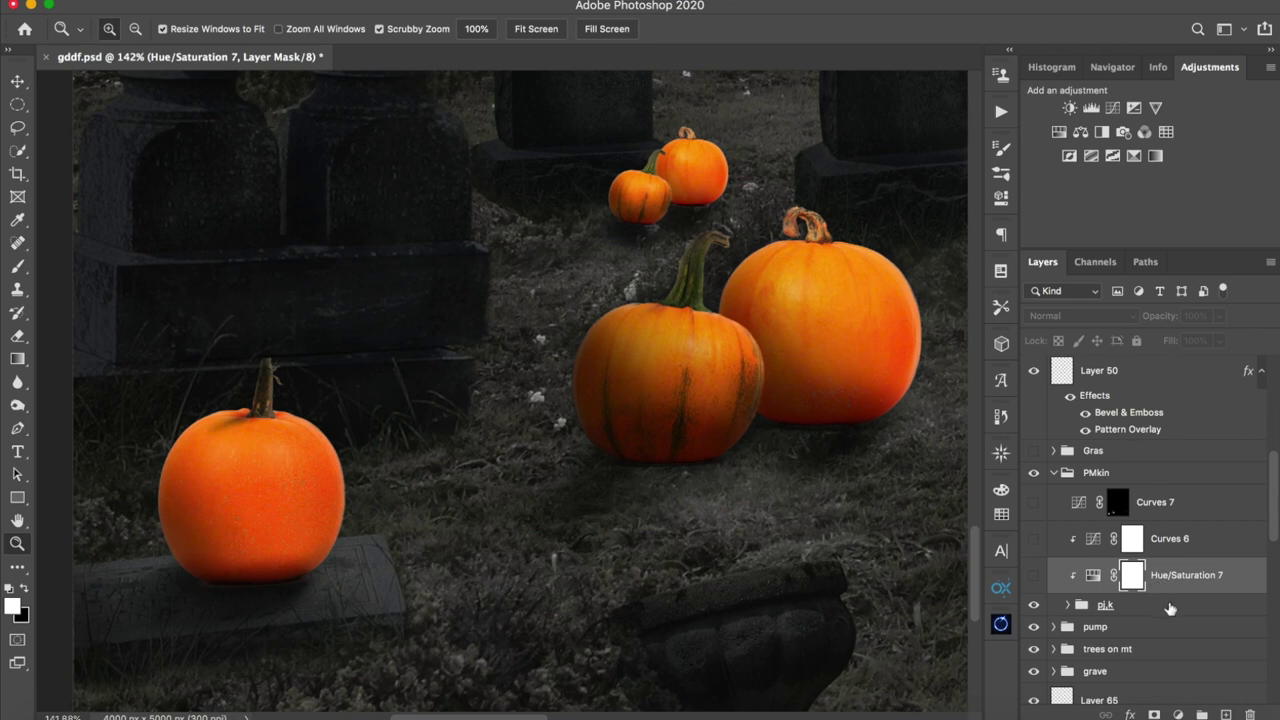
- Show the small pumpkins' Hue/Saturation 7 adjustment and inspect its settings
click(1121, 588)
click(1034, 575)
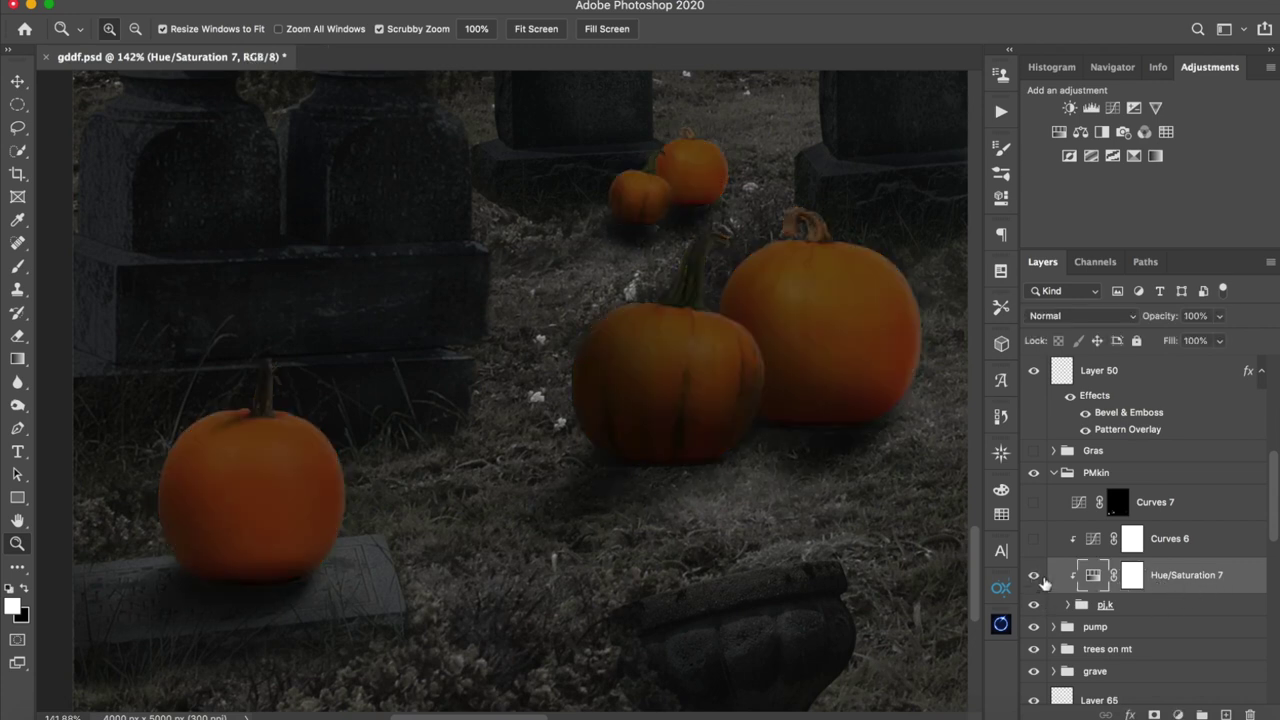
double_click(1090, 580)
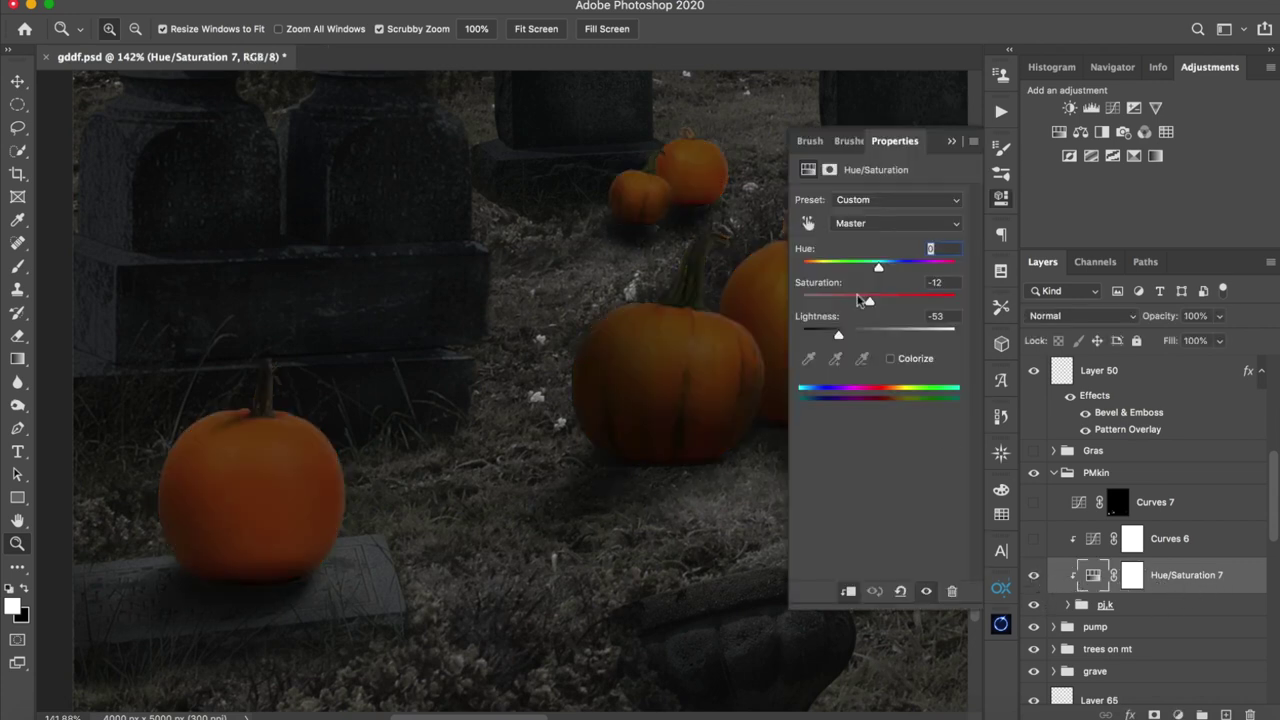
click(952, 146)
- Show Curves 6 on the small pumpkins and inspect its curve
click(1034, 540)
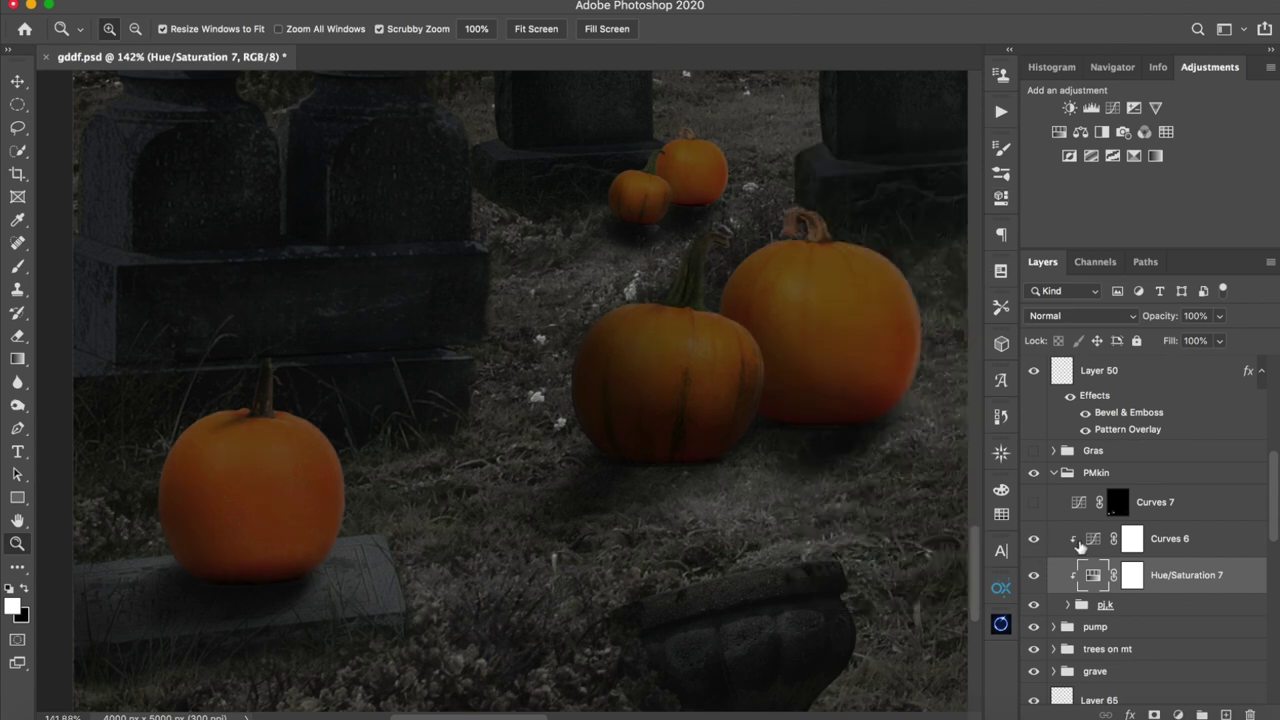
double_click(1094, 540)
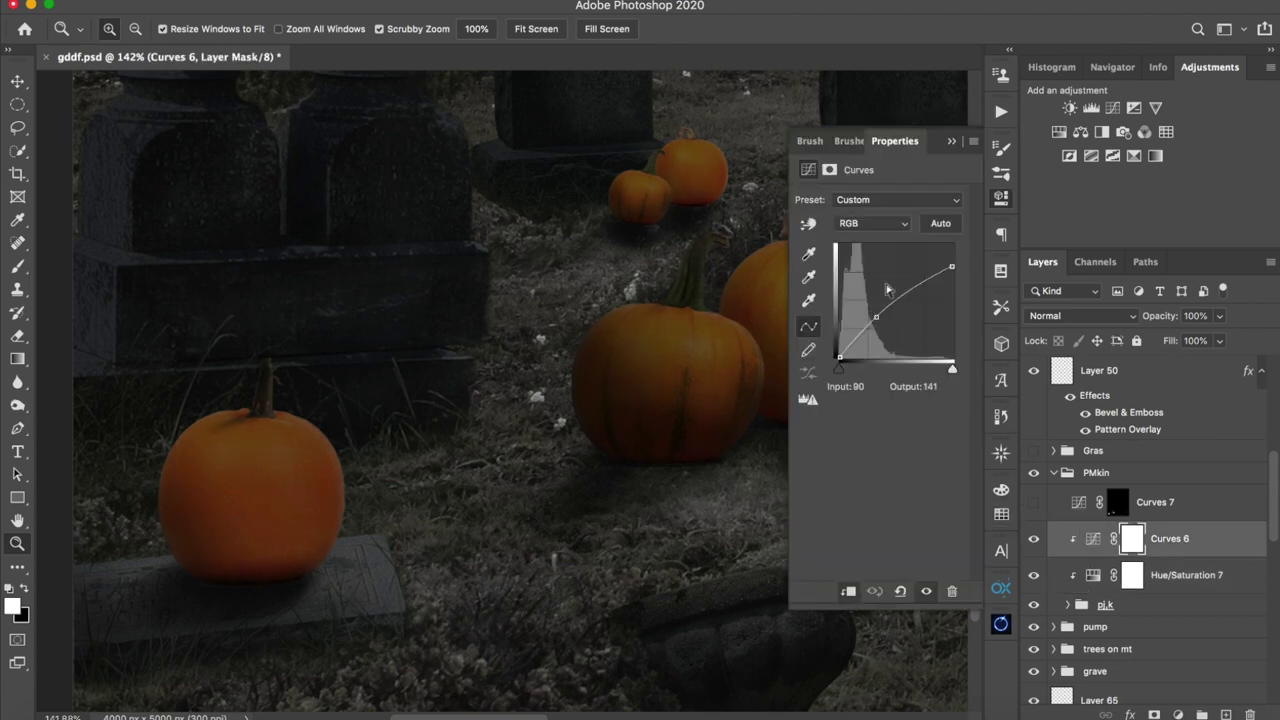
click(952, 143)
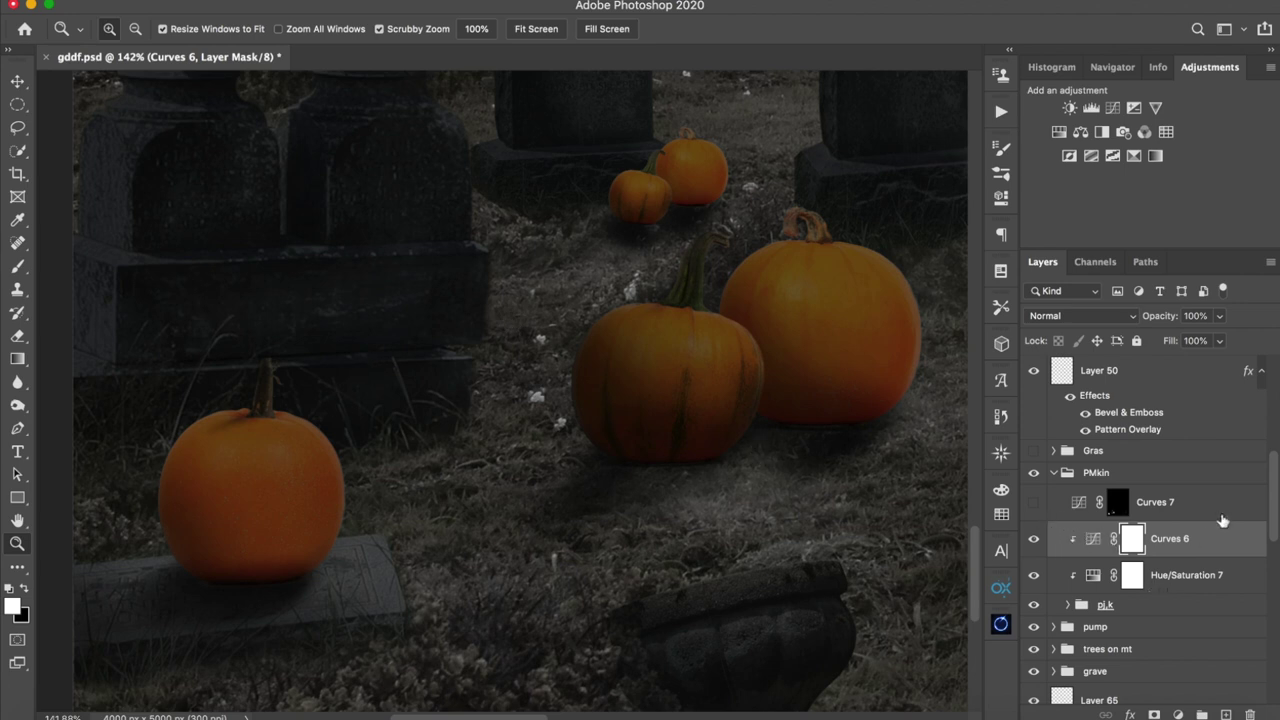
- Show Curves 7 and toggle it to compare the shading on the small pumpkins, leaving it shown
click(1153, 508)
click(1034, 502)
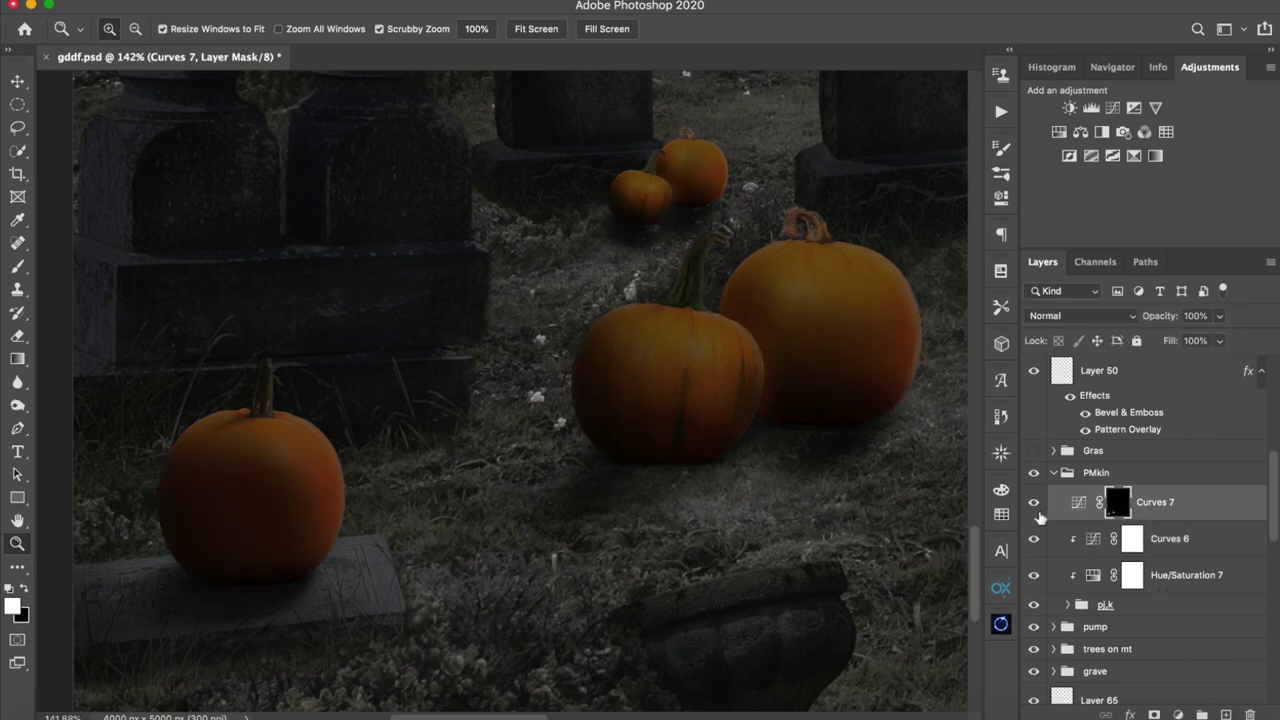
click(1032, 508)
click(1032, 508)
scroll(877, 517, down, 5)
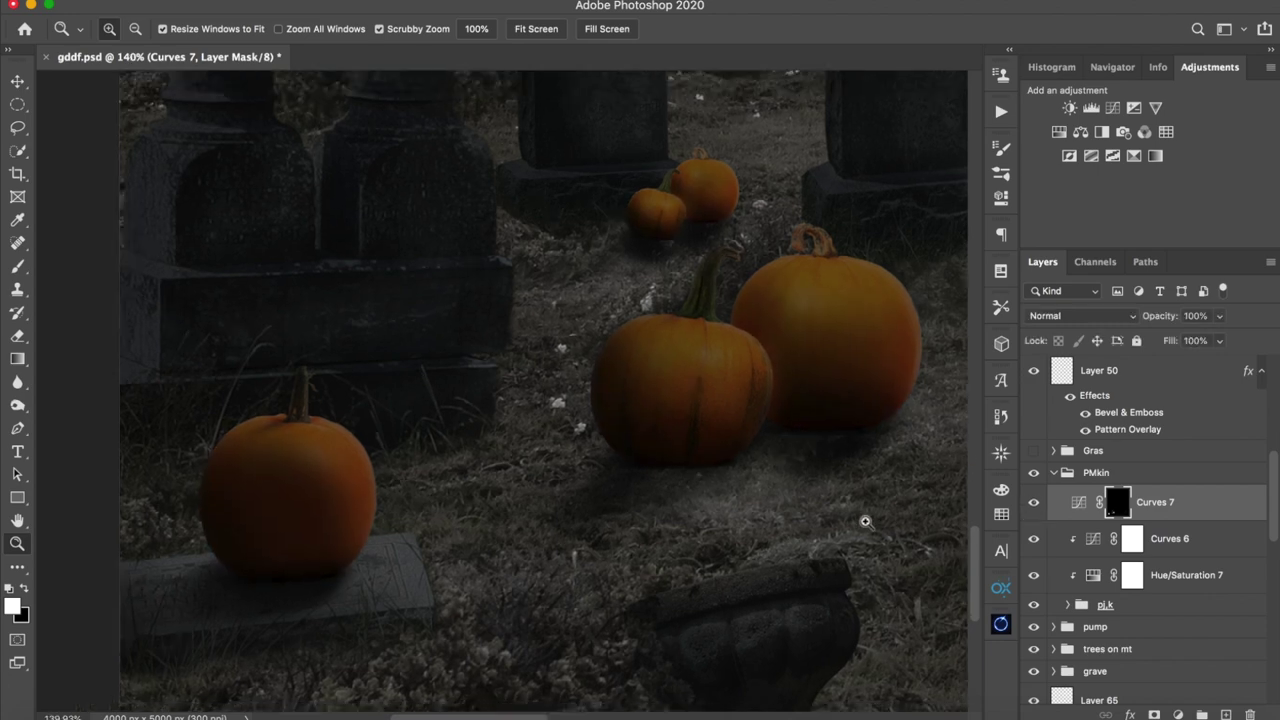
scroll(870, 548, up, 4)
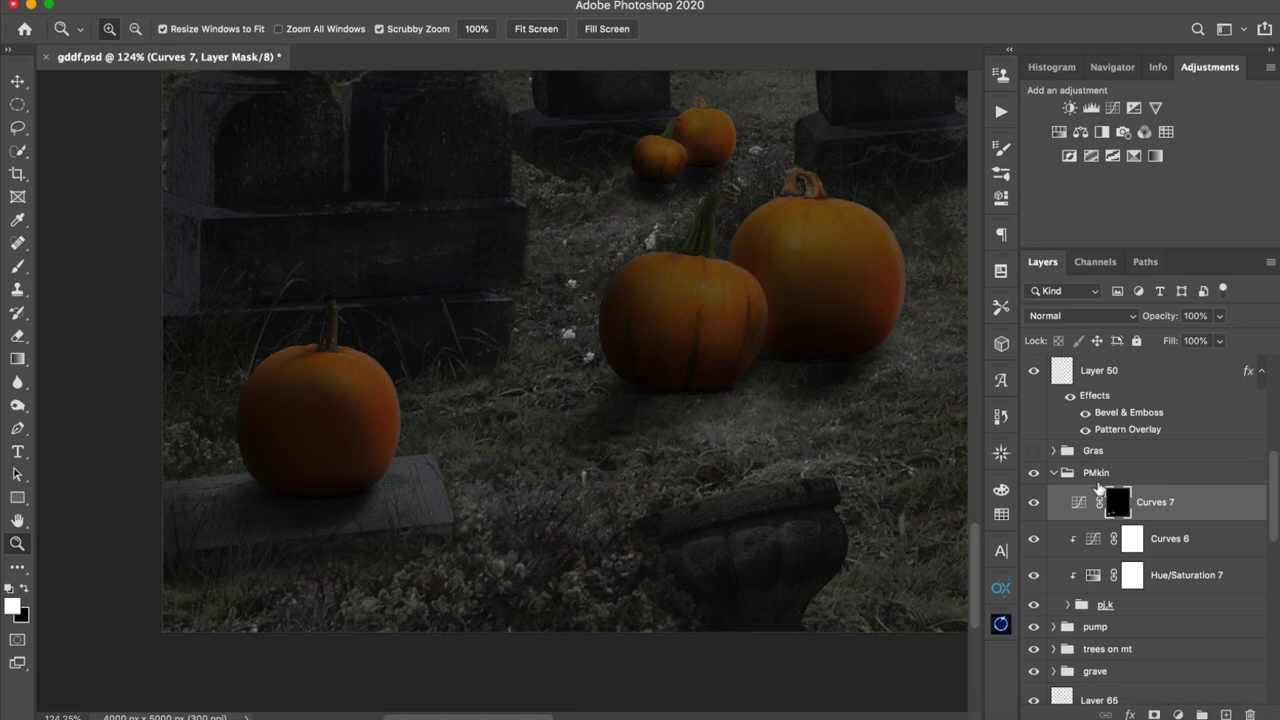
- View the Curves 7 mask on its own, return to the image, and compare the pumpkins with and without the adjustment
alt+click(1117, 505)
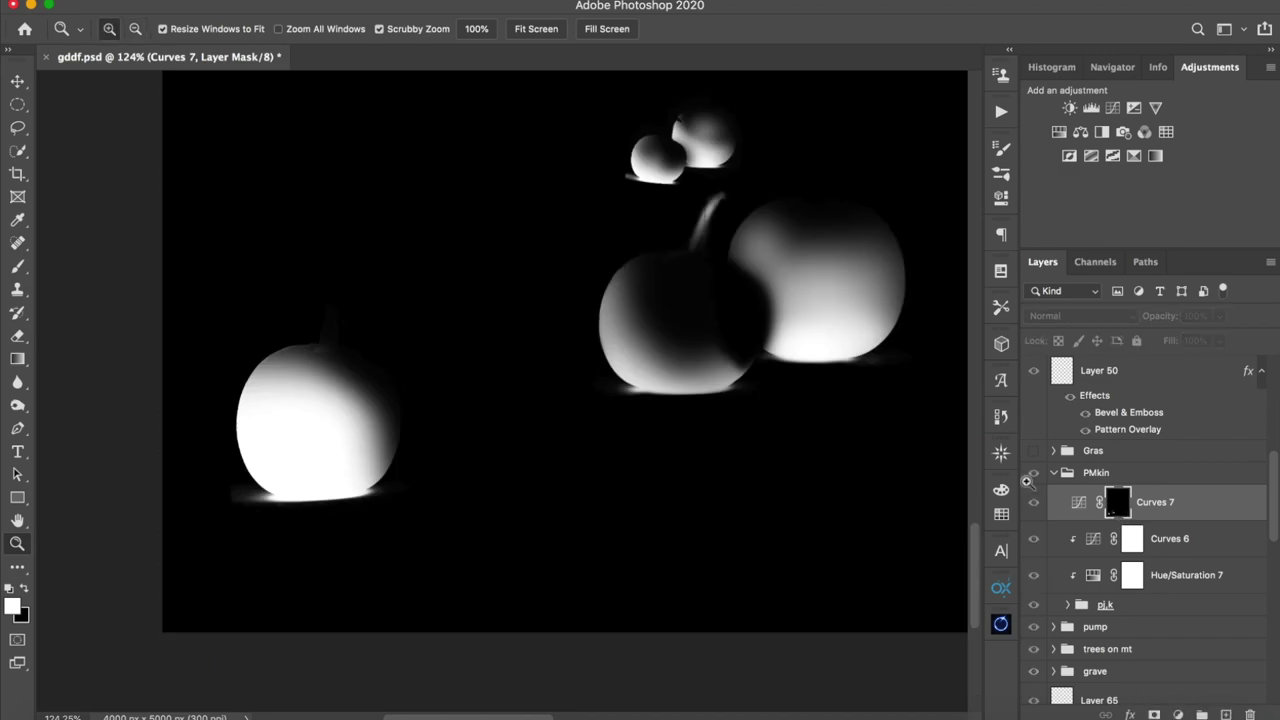
scroll(757, 320, up, 3)
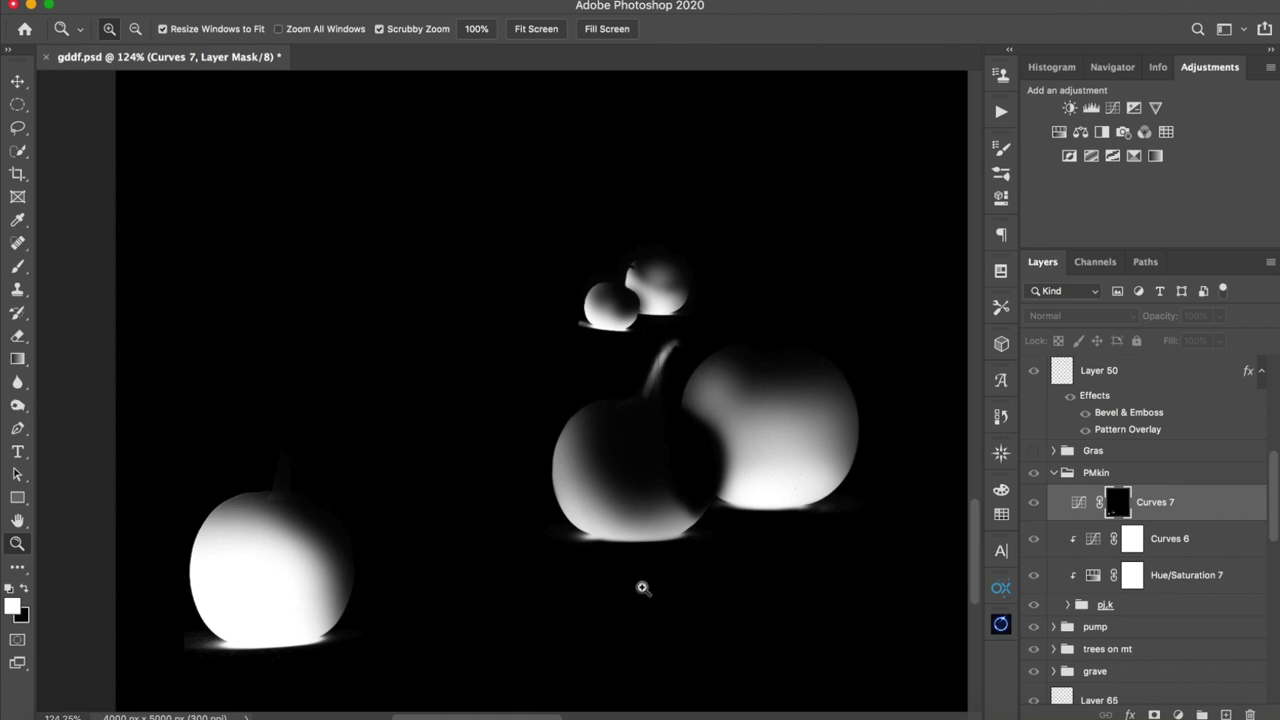
alt+click(1117, 506)
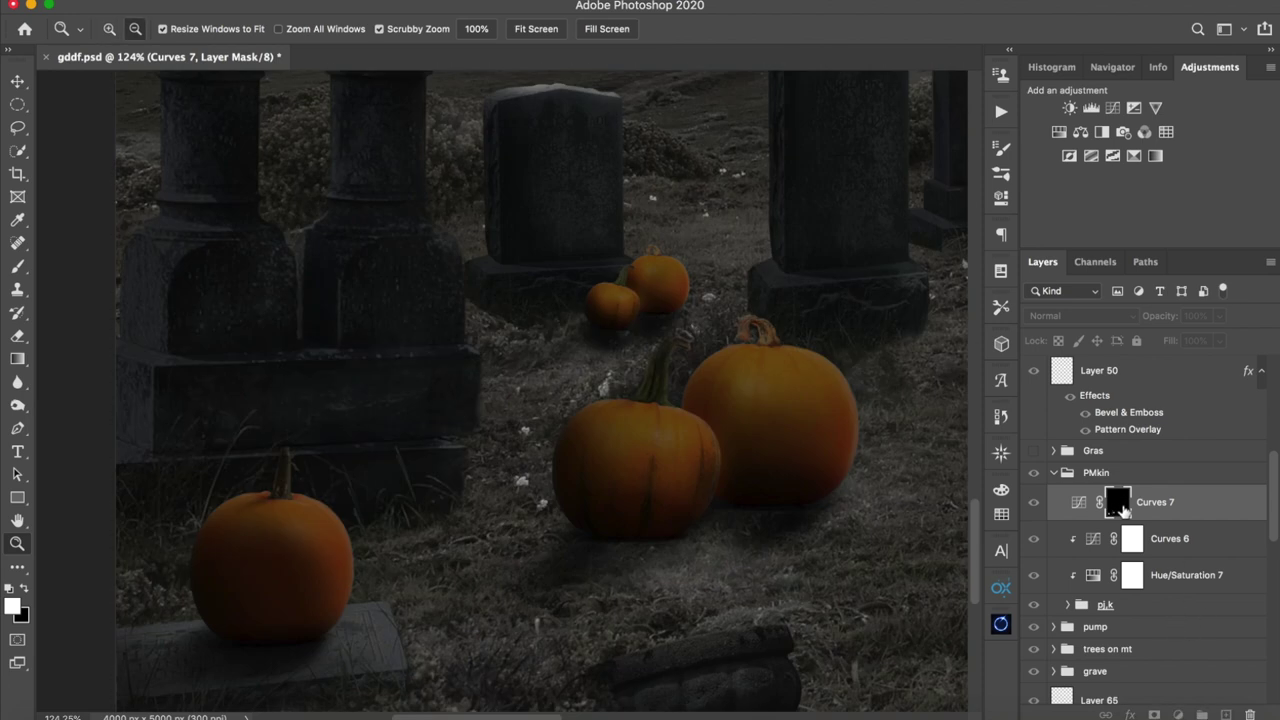
click(1035, 506)
click(1035, 506)
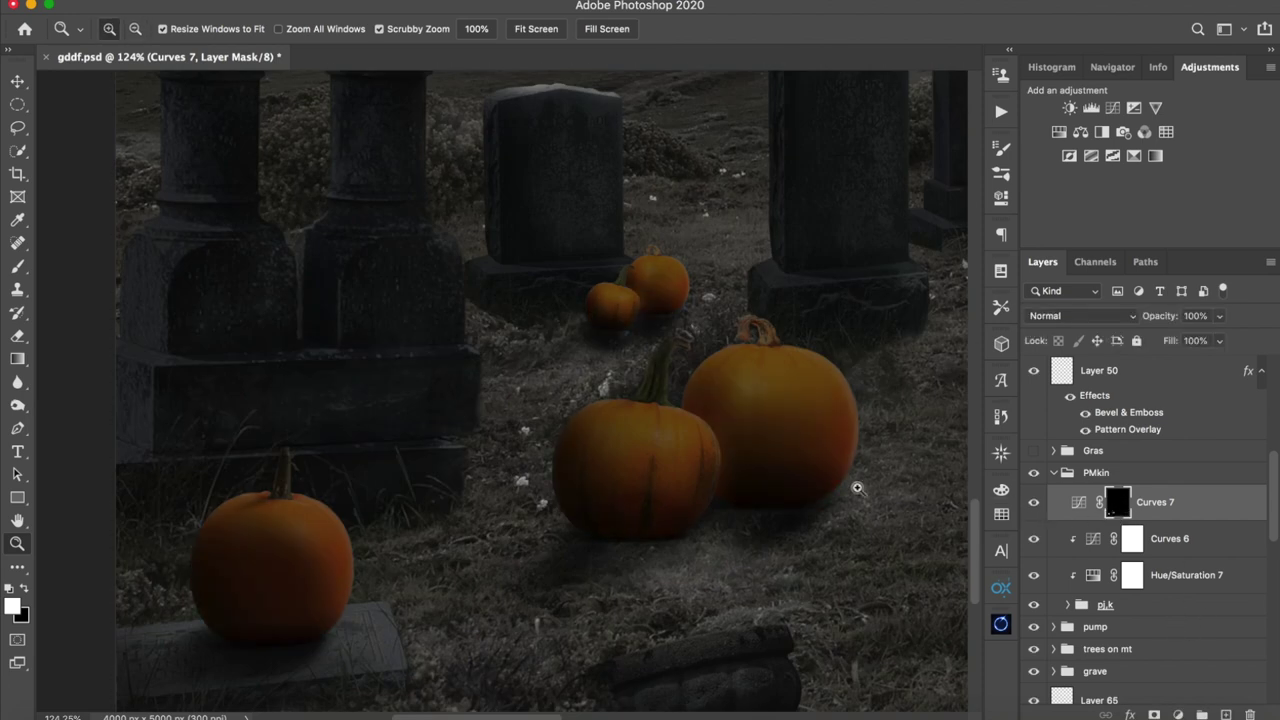
- Collapse the PMkin group, show the Gras group, and compare the graveyard with and without the grass
key(super+0)
scroll(568, 632, up, 1)
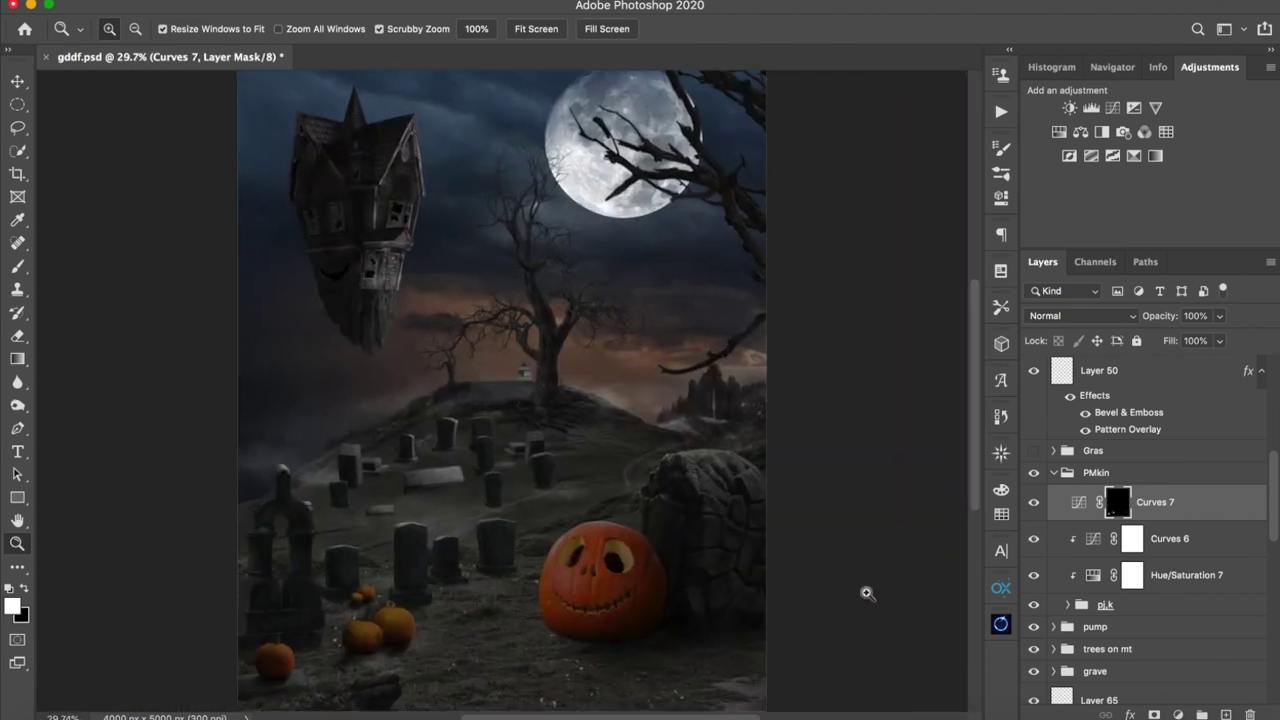
click(1051, 476)
click(1052, 472)
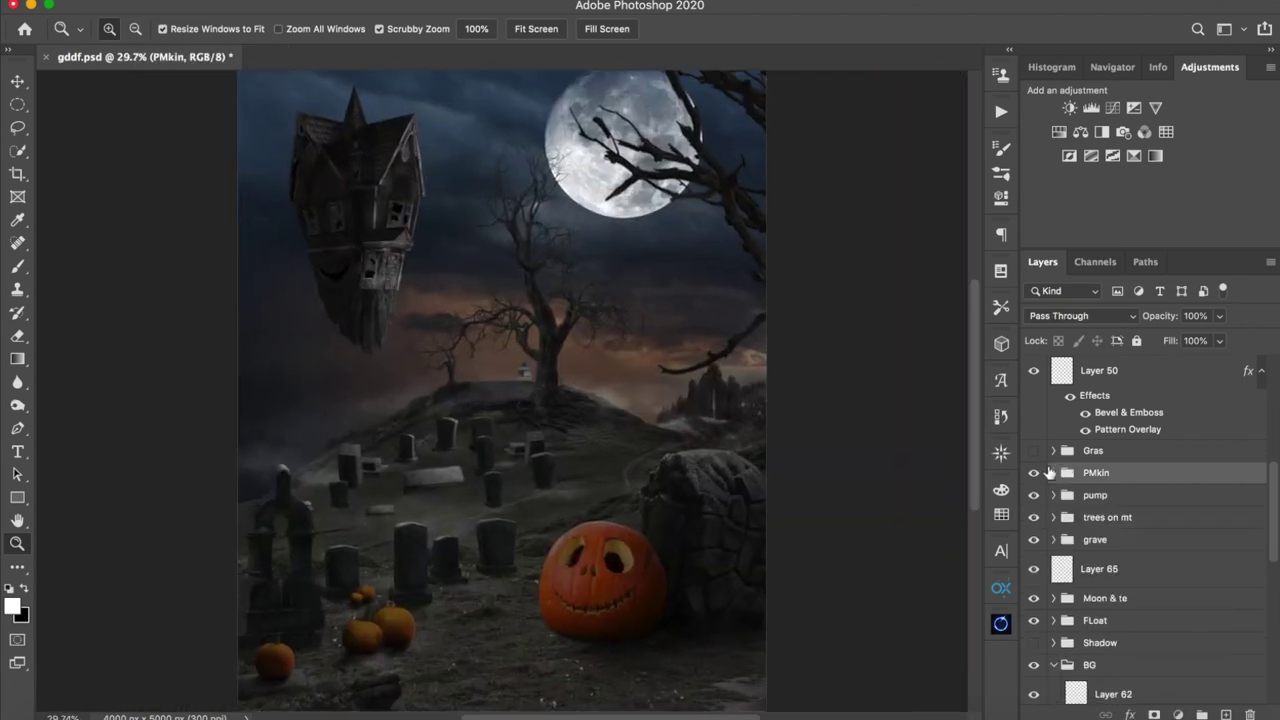
click(1077, 451)
click(1034, 451)
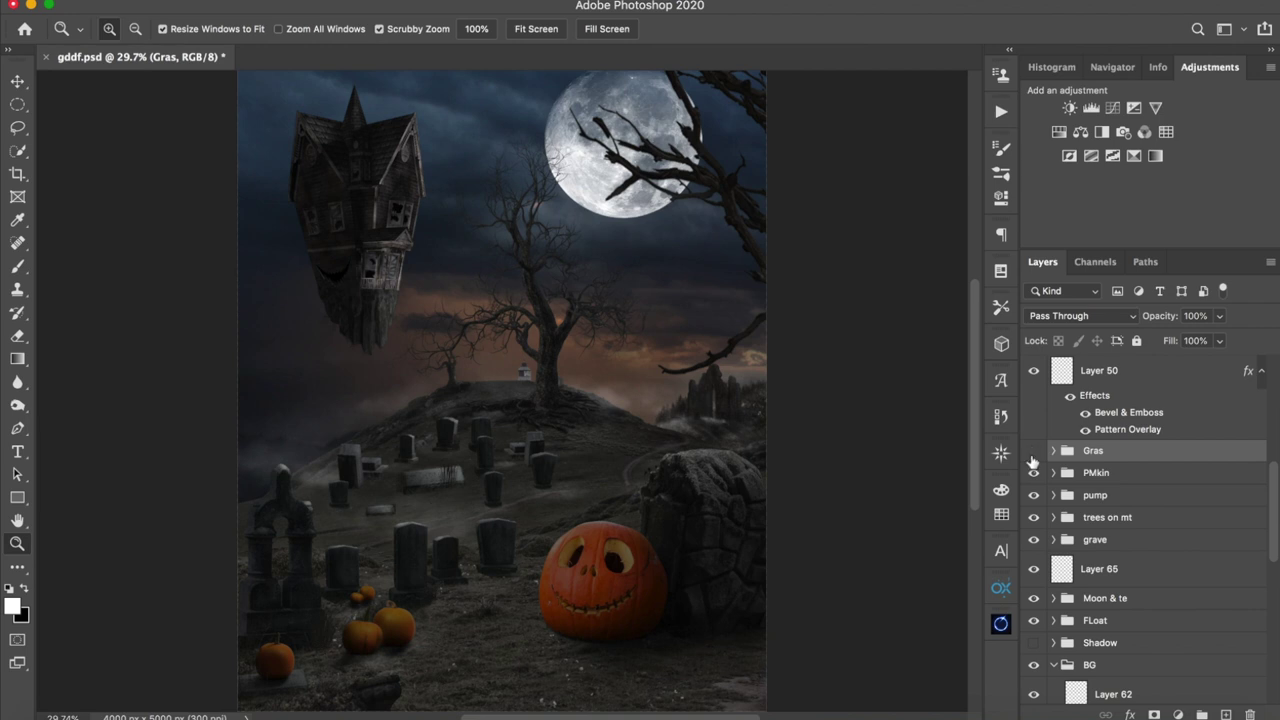
scroll(335, 627, up, 3)
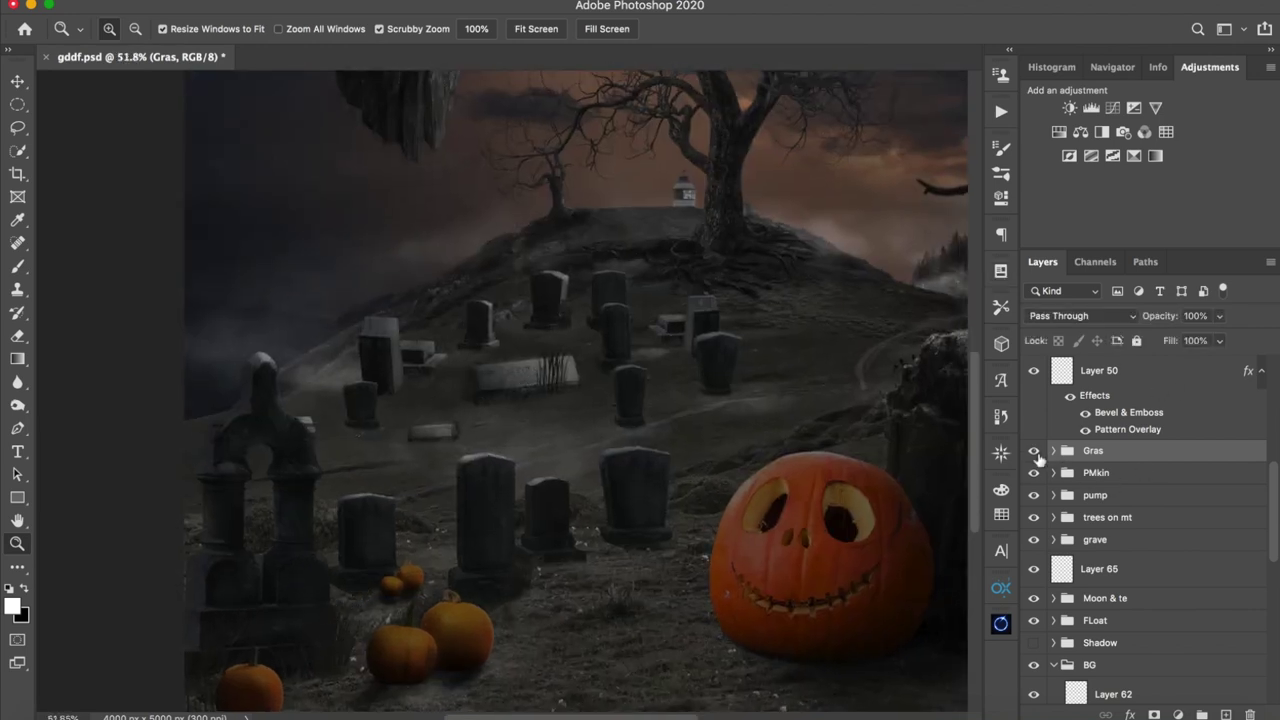
click(1034, 451)
click(1034, 451)
- Show the Shadow group and view the shadows around the gravestones and small pumpkins up close
scroll(1130, 590, down, 2)
click(1033, 611)
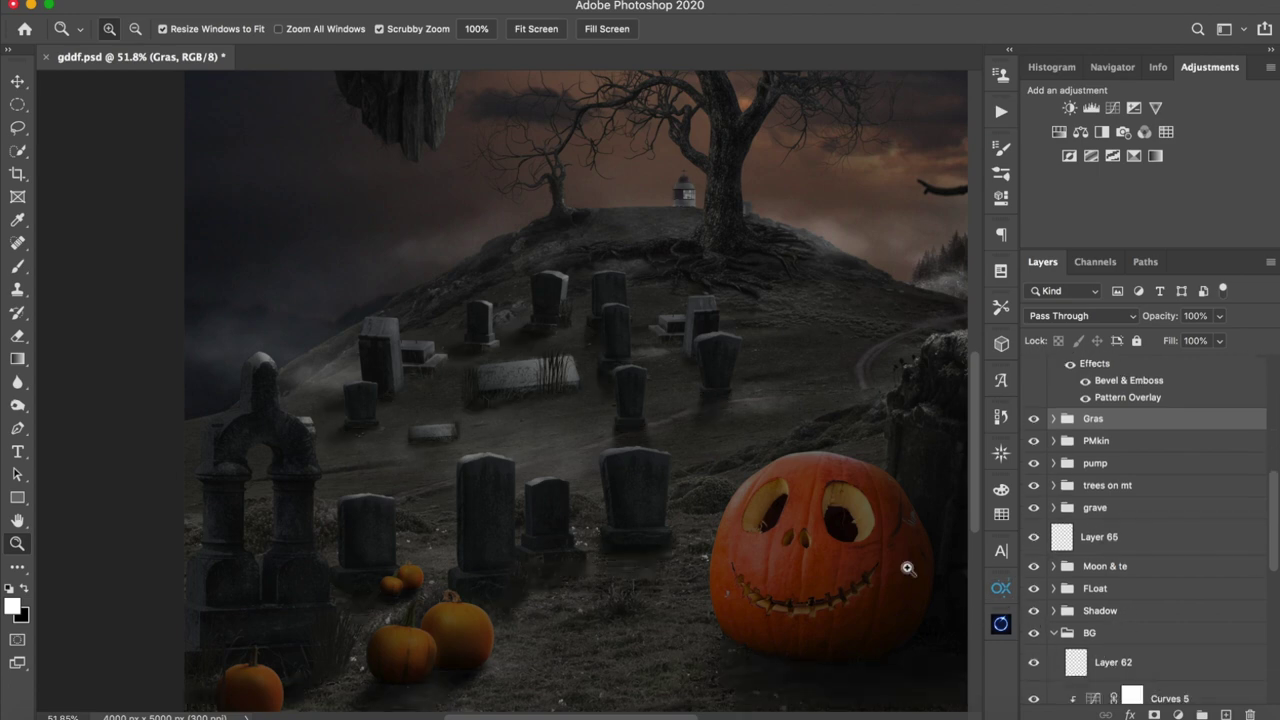
drag(711, 484, 610, 490)
drag(491, 626, 580, 593)
drag(552, 344, 692, 528)
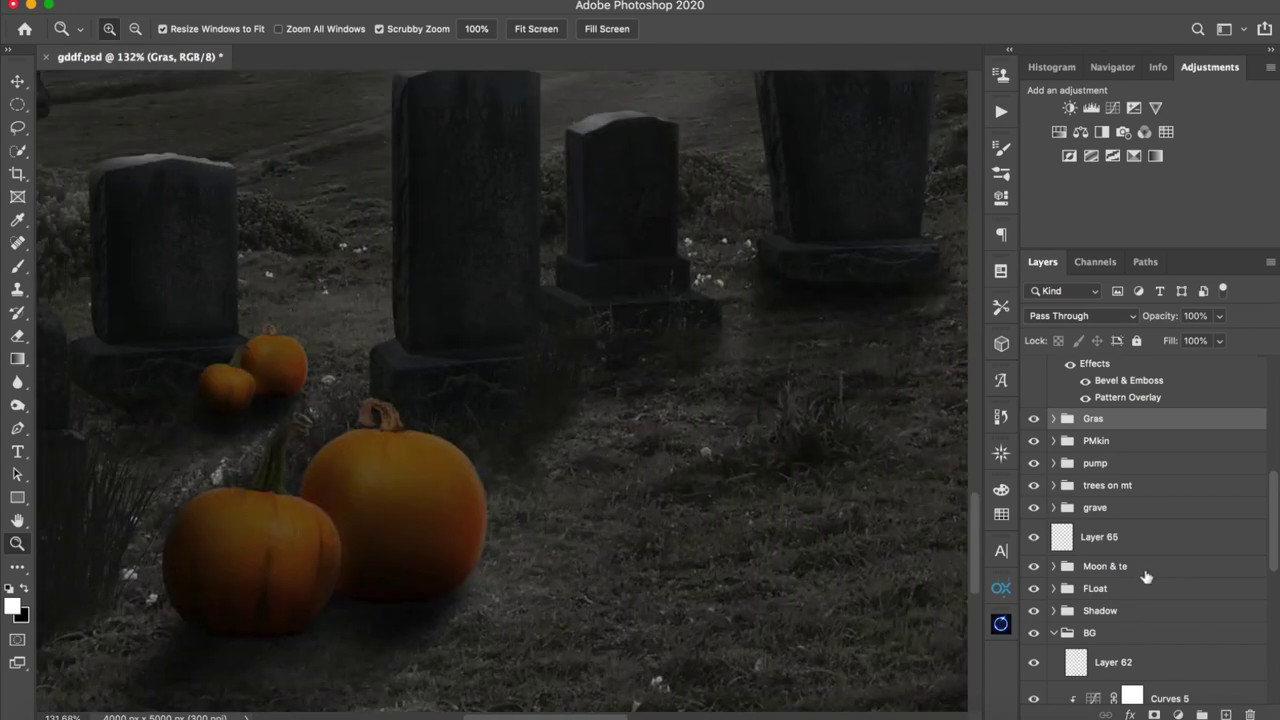
- Expand the Shadow group to reveal its layers and collapse the BG group
scroll(1140, 595, down, 2)
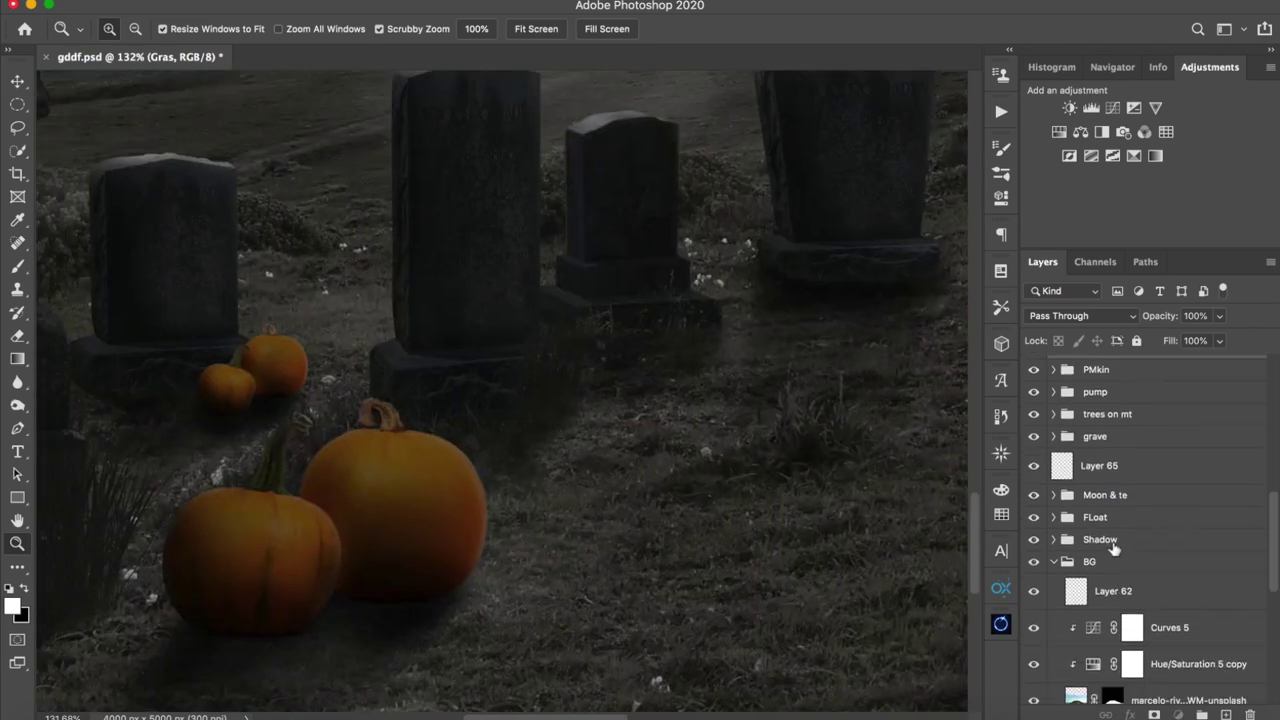
click(1110, 541)
click(1053, 539)
scroll(1128, 570, down, 1)
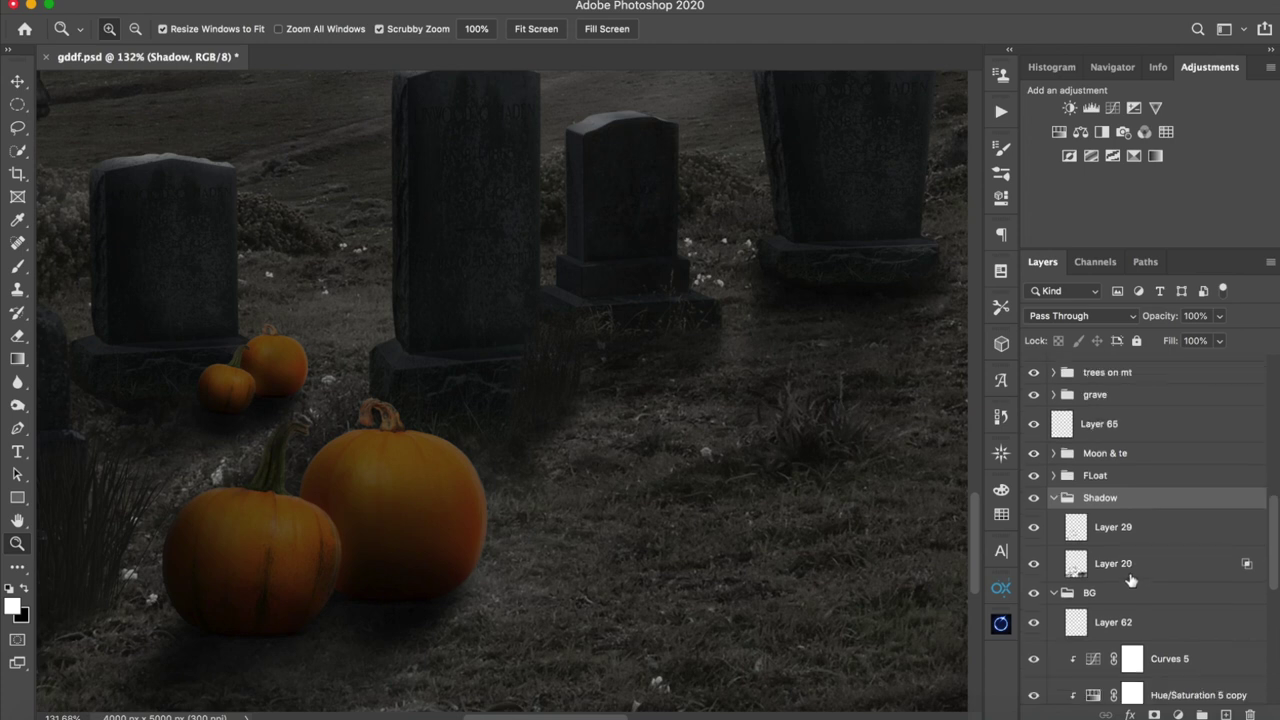
click(1053, 592)
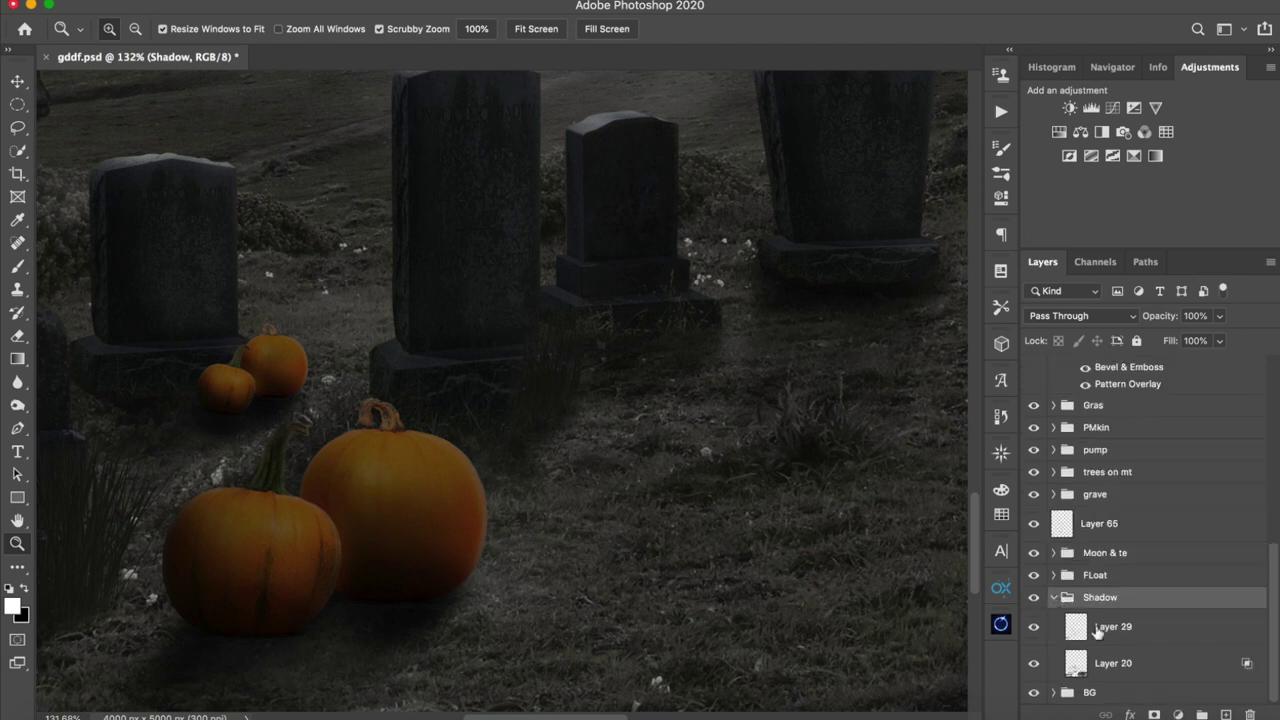
- Inspect the blend modes and fill of Layer 29 and Layer 20, and examine the shadows across the graveyard
click(1150, 644)
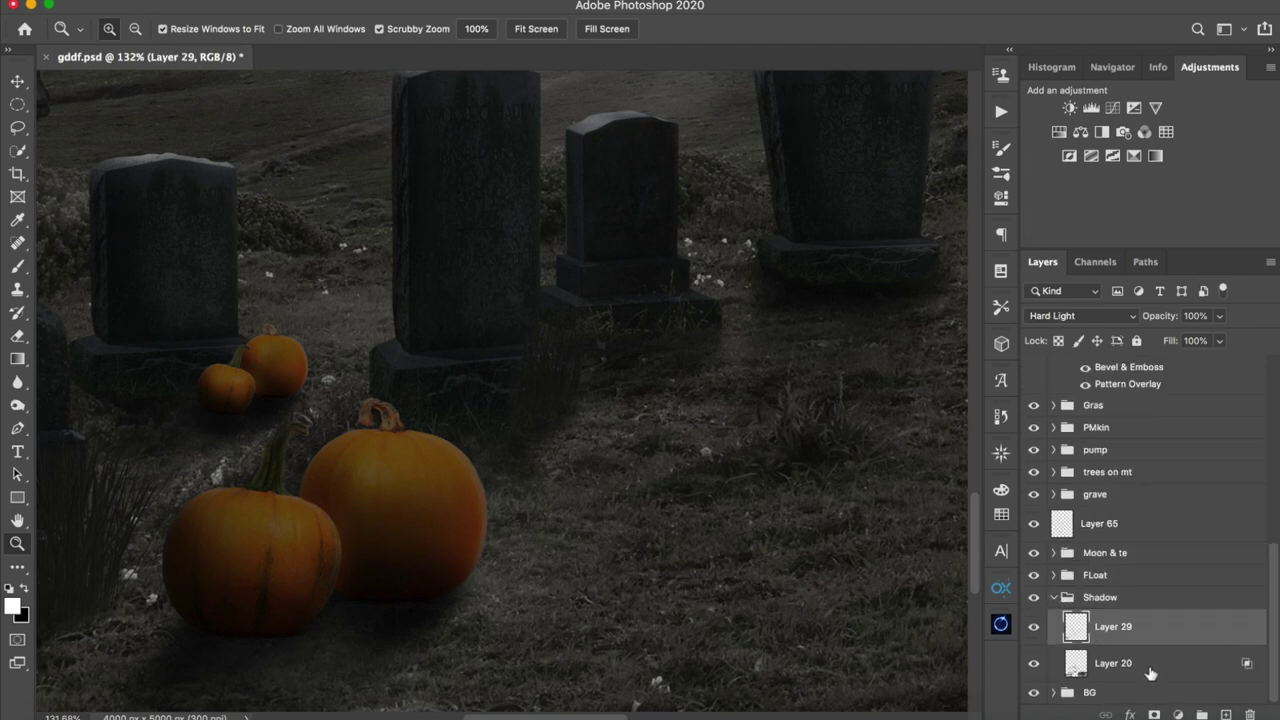
click(1148, 669)
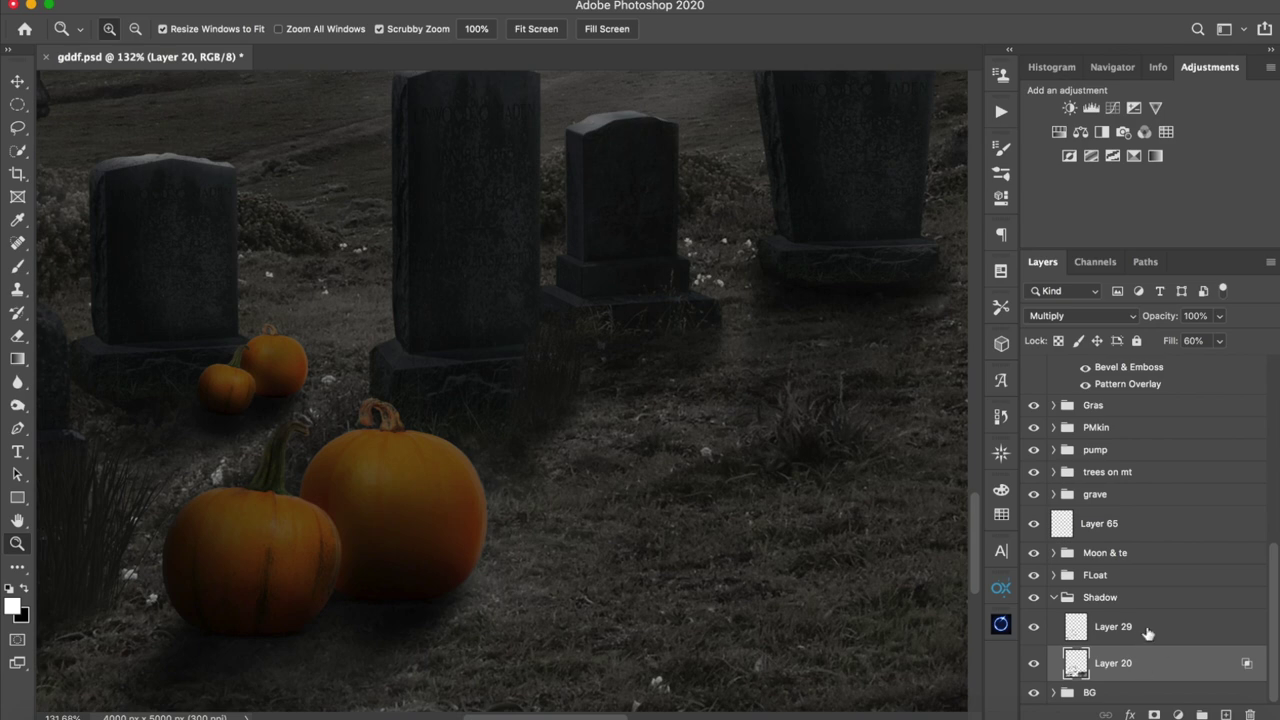
scroll(863, 480, up, 5)
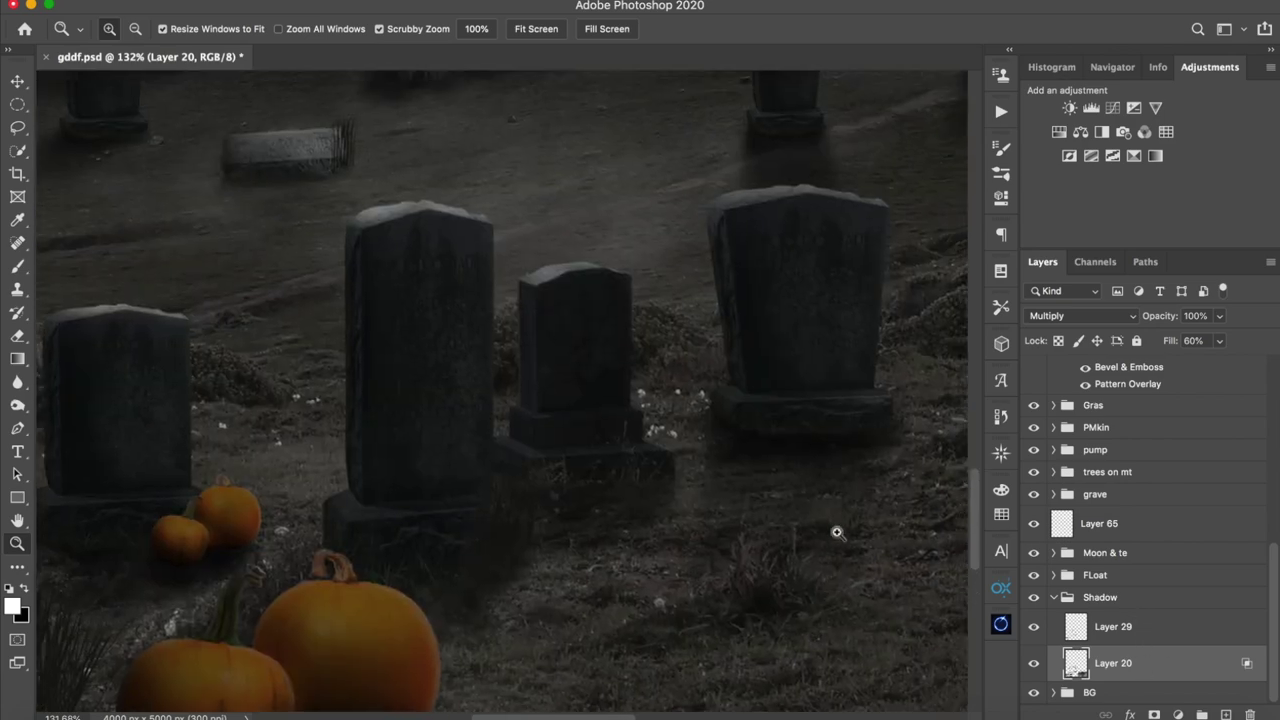
drag(852, 478, 760, 478)
drag(804, 424, 682, 392)
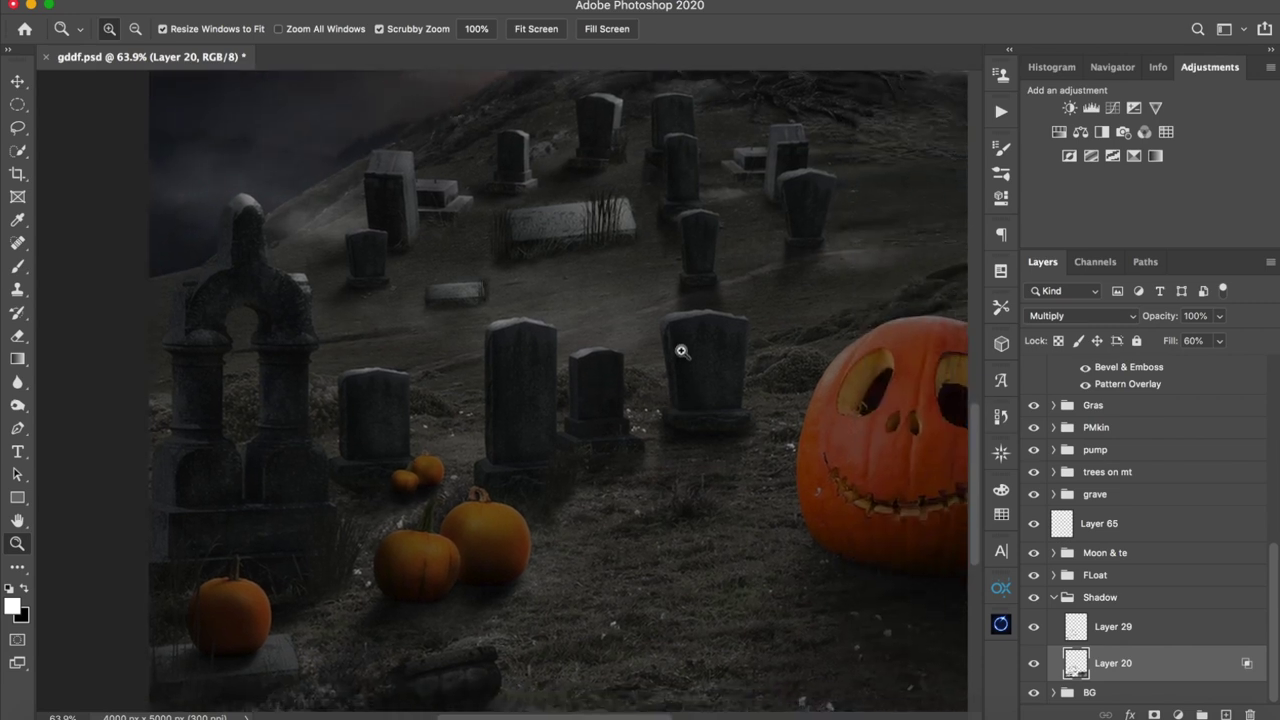
- Hide Layer 29 in the Shadow group and select Layer 20
click(1146, 451)
click(1136, 668)
click(1109, 634)
click(1034, 628)
click(1139, 666)
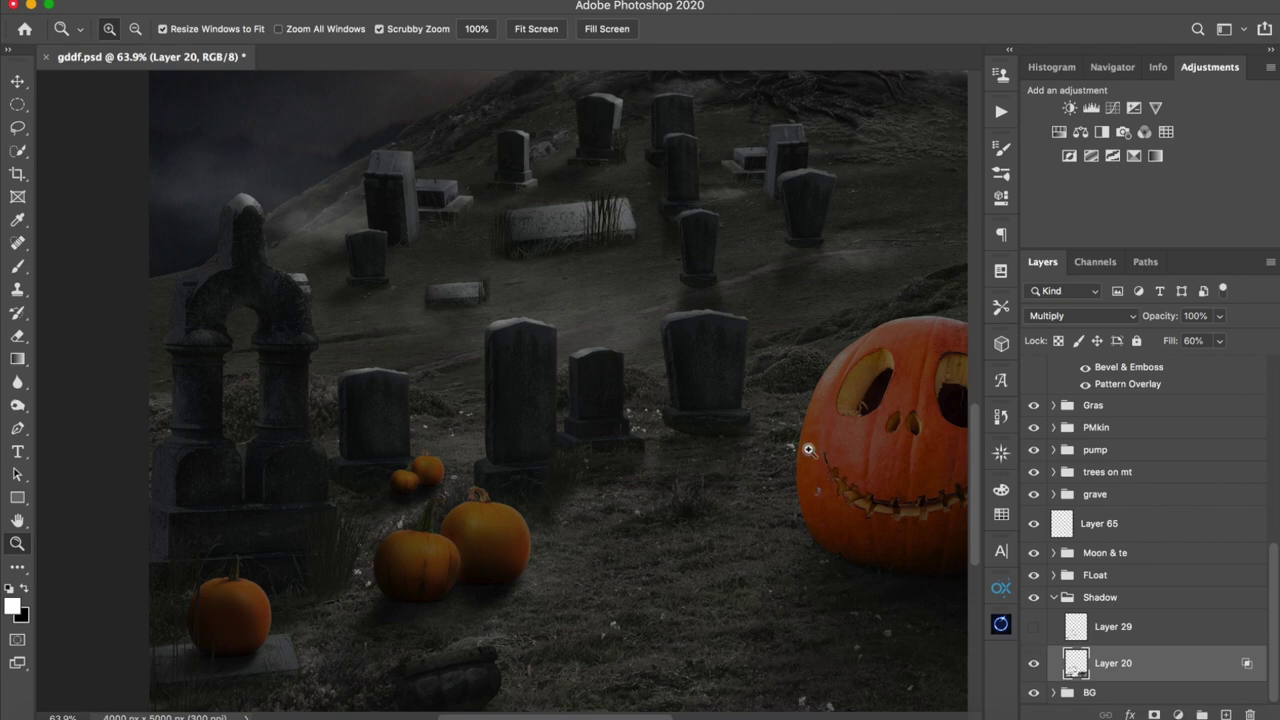
- Compare the gravestones' cast shadows up close with and without Layer 20
drag(700, 217, 955, 598)
click(1035, 665)
click(1035, 665)
drag(704, 415, 699, 414)
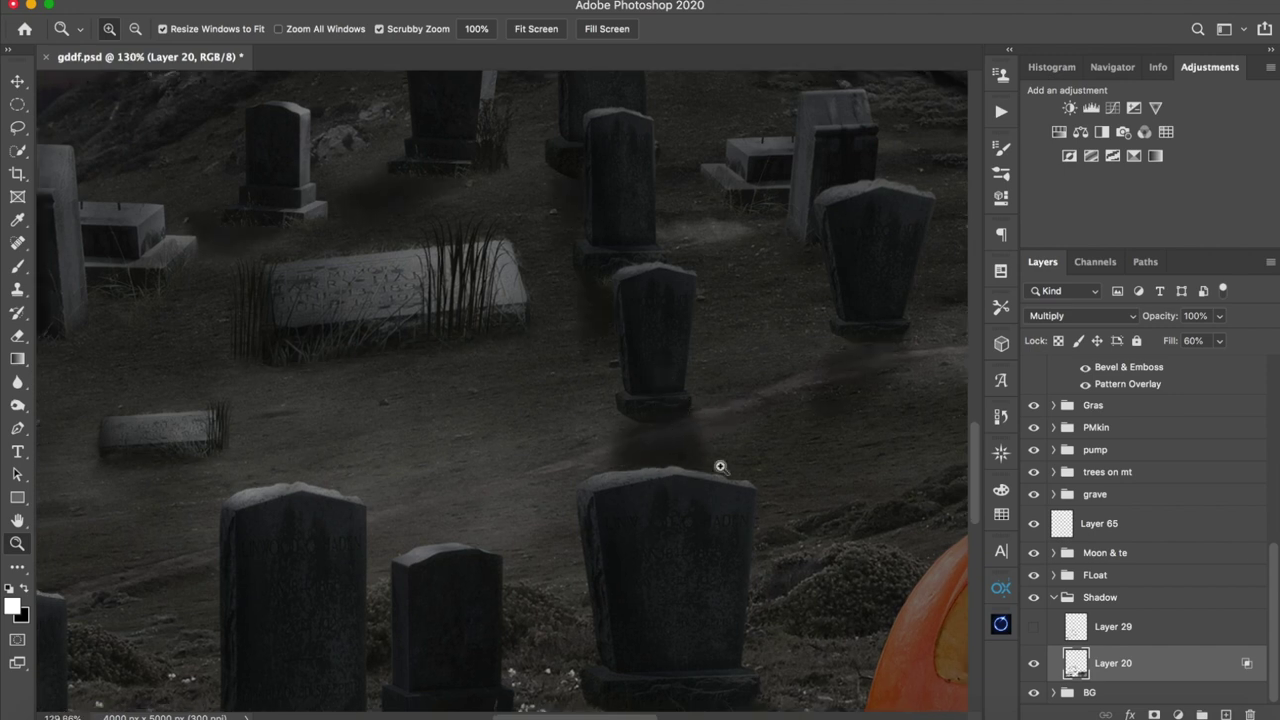
- Select Layer 29 in the Shadow group and turn its visibility back on
click(1130, 627)
click(1034, 627)
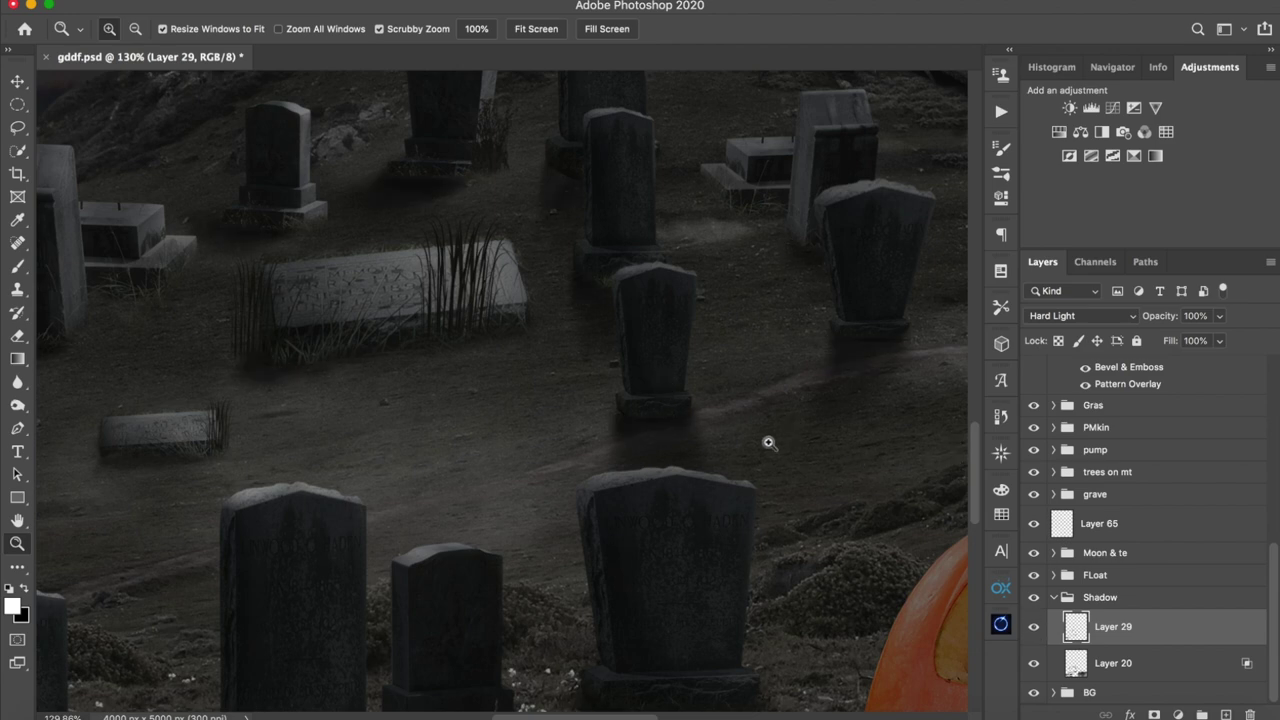
click(820, 420)
drag(700, 357, 817, 513)
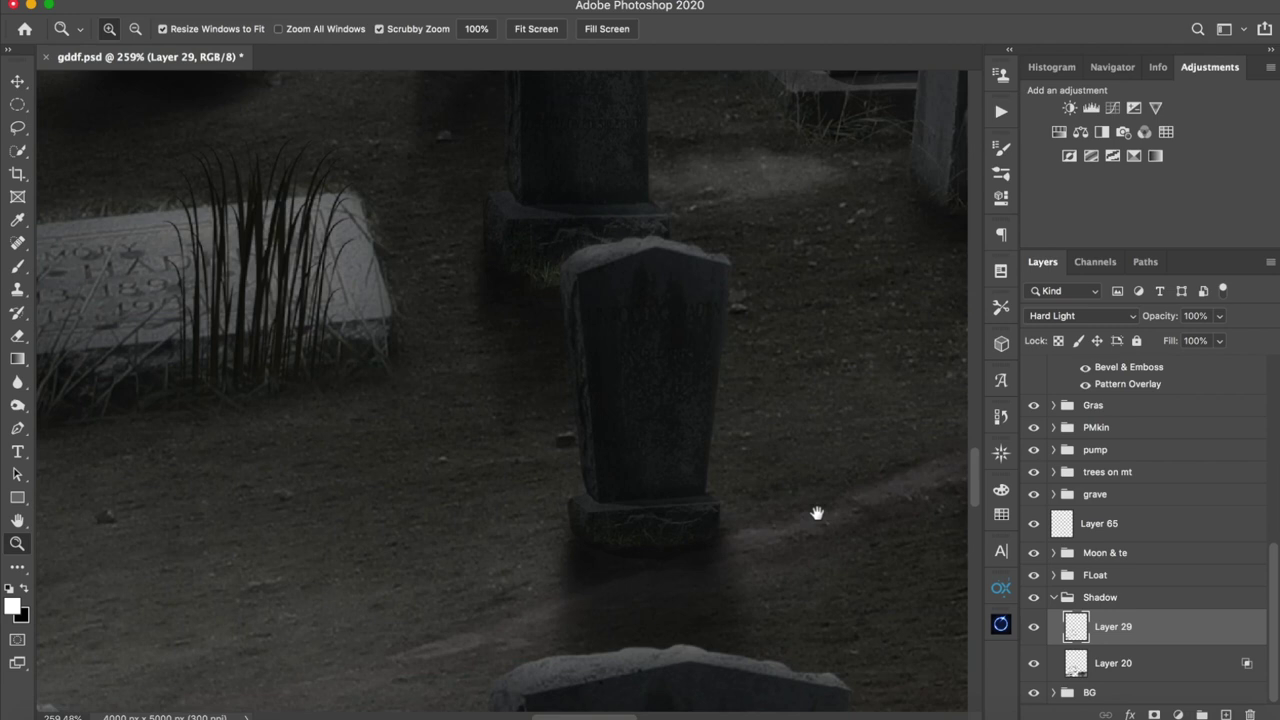
- Compare the ground shadow beneath the central gravestone with and without the Shadow group's layers
click(1034, 627)
click(1034, 627)
click(1034, 630)
click(1034, 630)
click(1034, 640)
click(1034, 640)
click(1034, 664)
- Collapse the Shadow group and compare the whole graveyard with and without its shadows
click(1054, 598)
drag(729, 405, 666, 407)
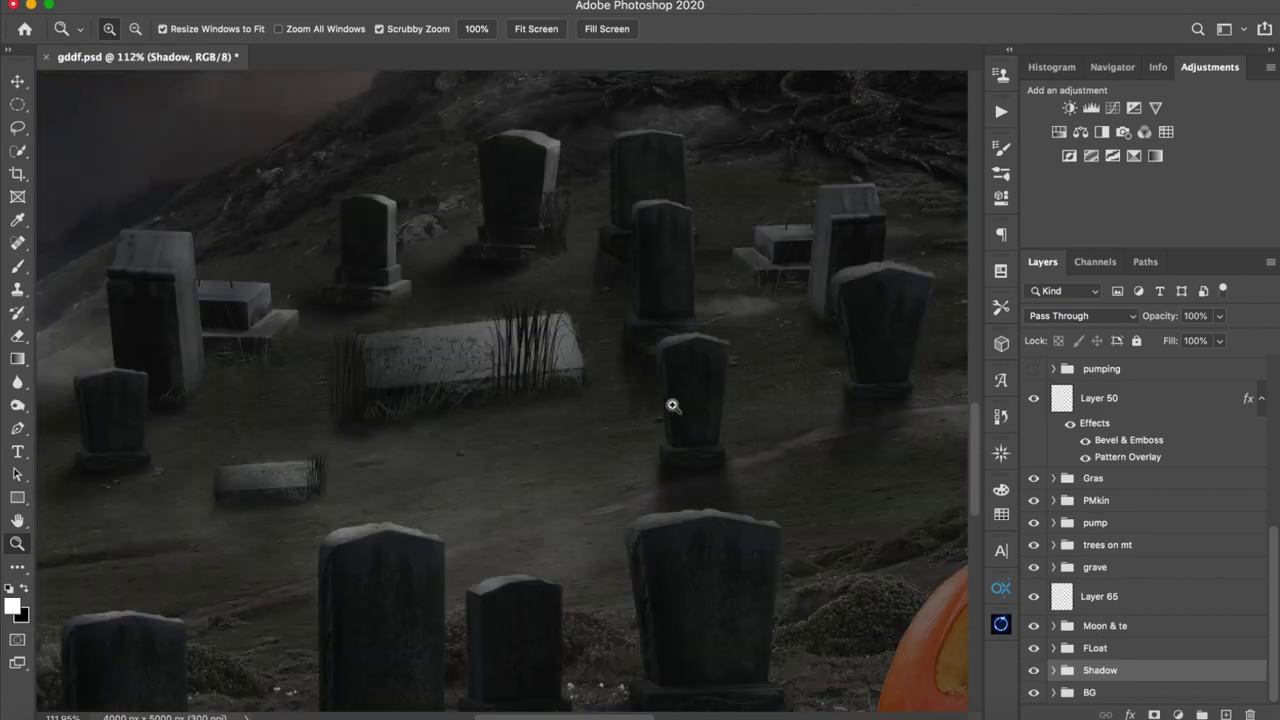
drag(760, 438, 681, 436)
scroll(751, 511, down, 2)
scroll(766, 591, down, 3)
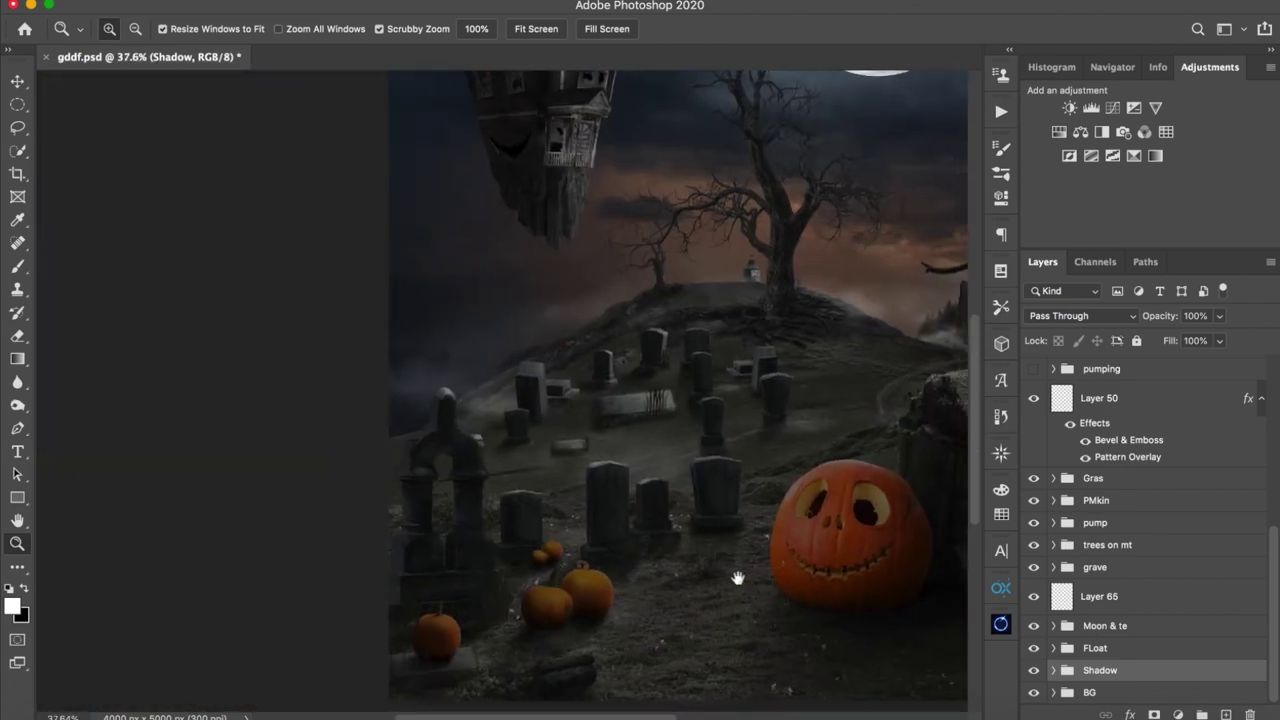
click(1034, 670)
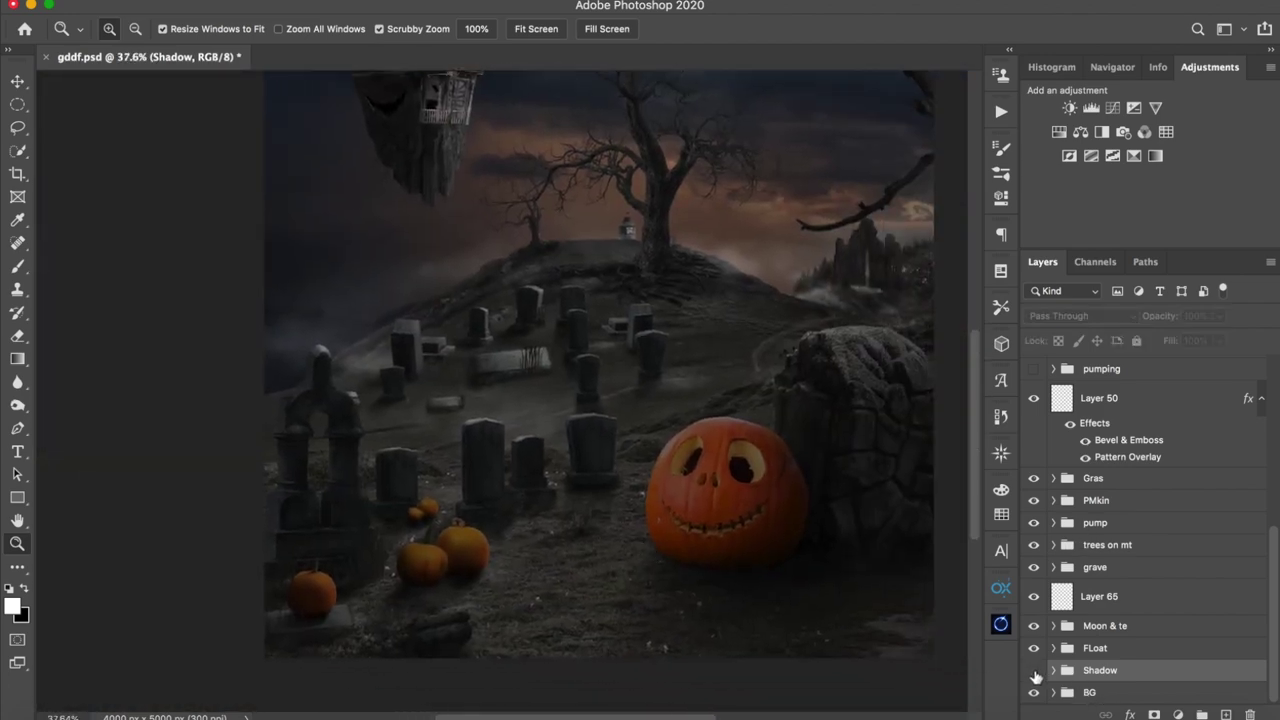
click(1034, 670)
drag(666, 255, 646, 346)
scroll(667, 413, down, 2)
drag(541, 463, 595, 465)
click(1036, 672)
click(1036, 671)
- Make the pumping group visible and expand it to reveal its layers
scroll(1150, 580, up, 5)
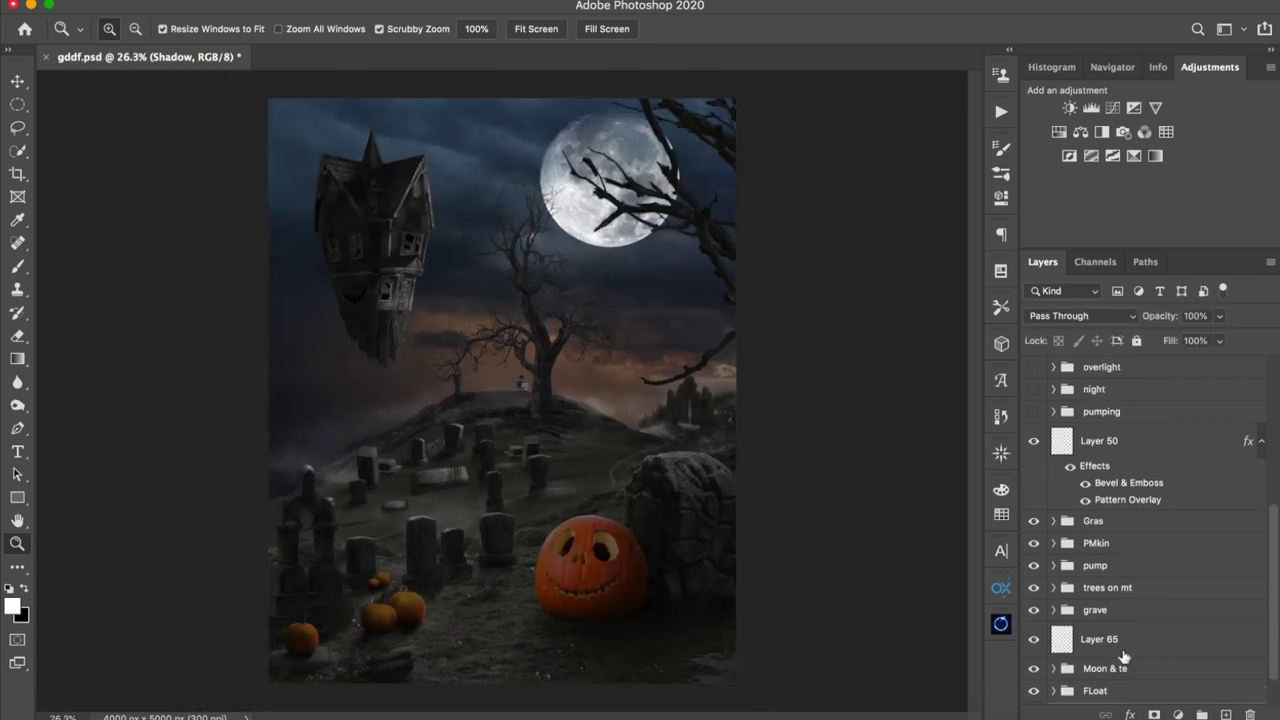
scroll(1155, 615, down, 4)
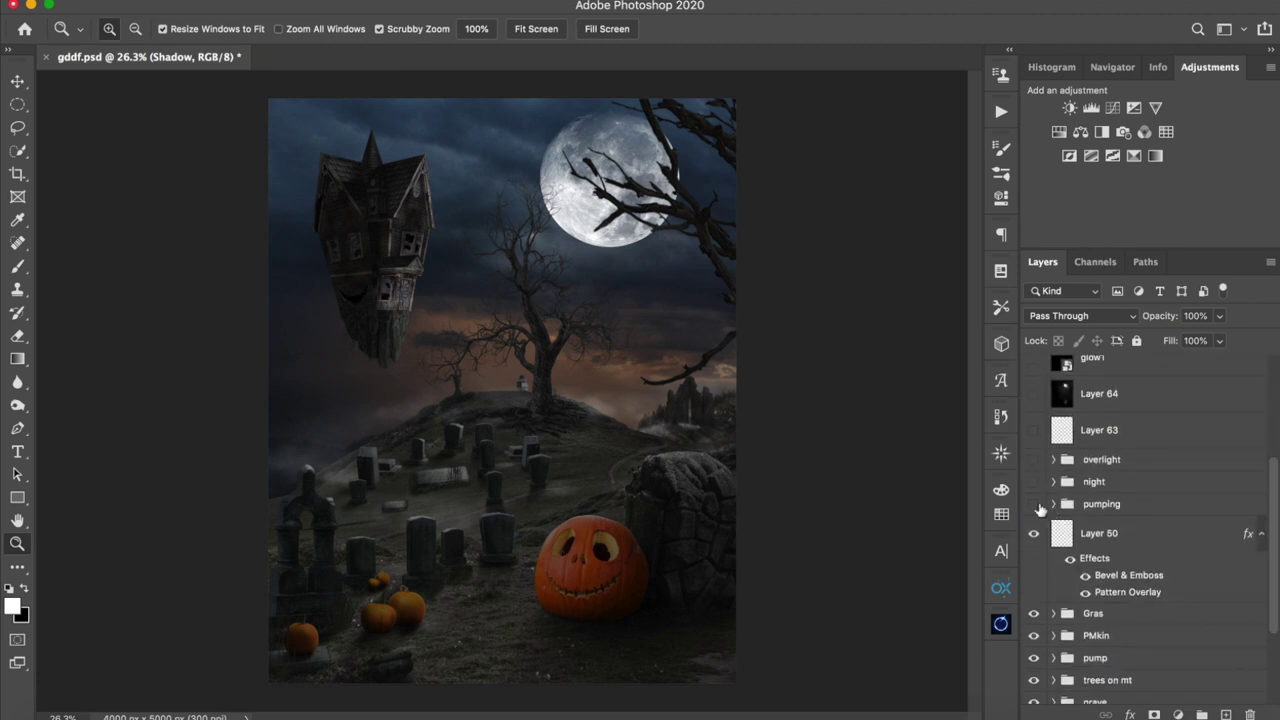
click(1034, 504)
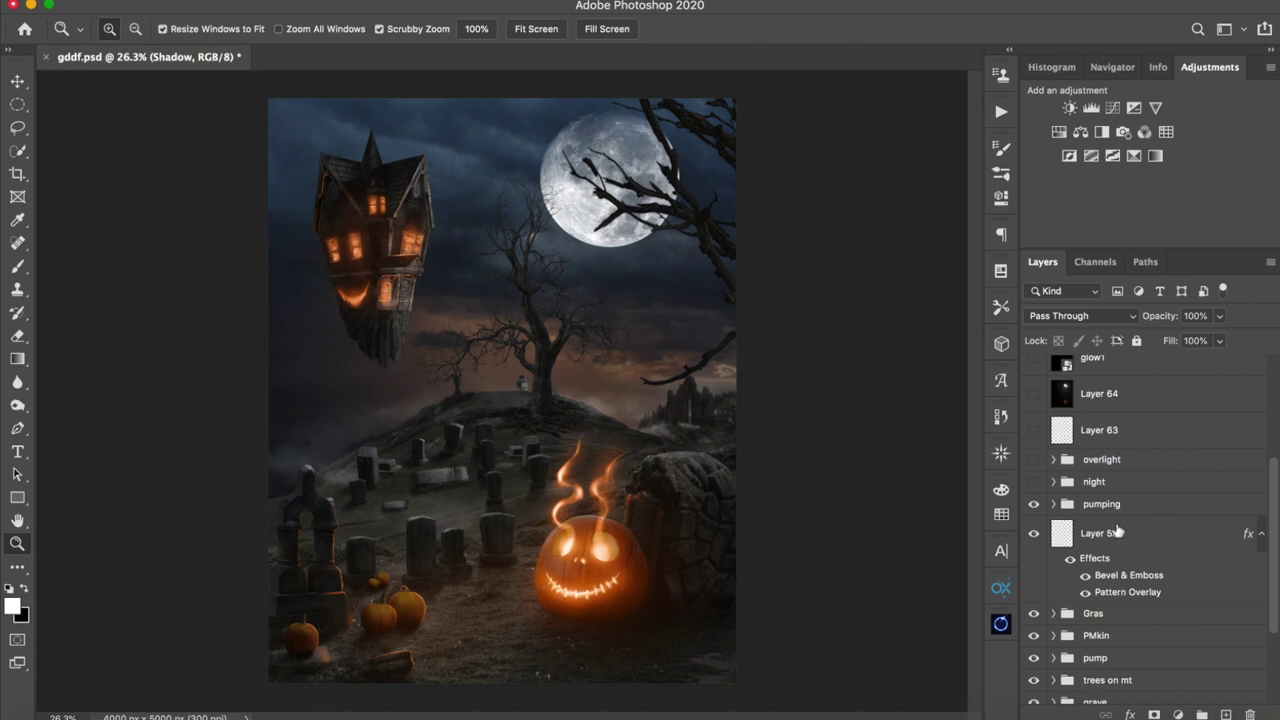
click(1053, 504)
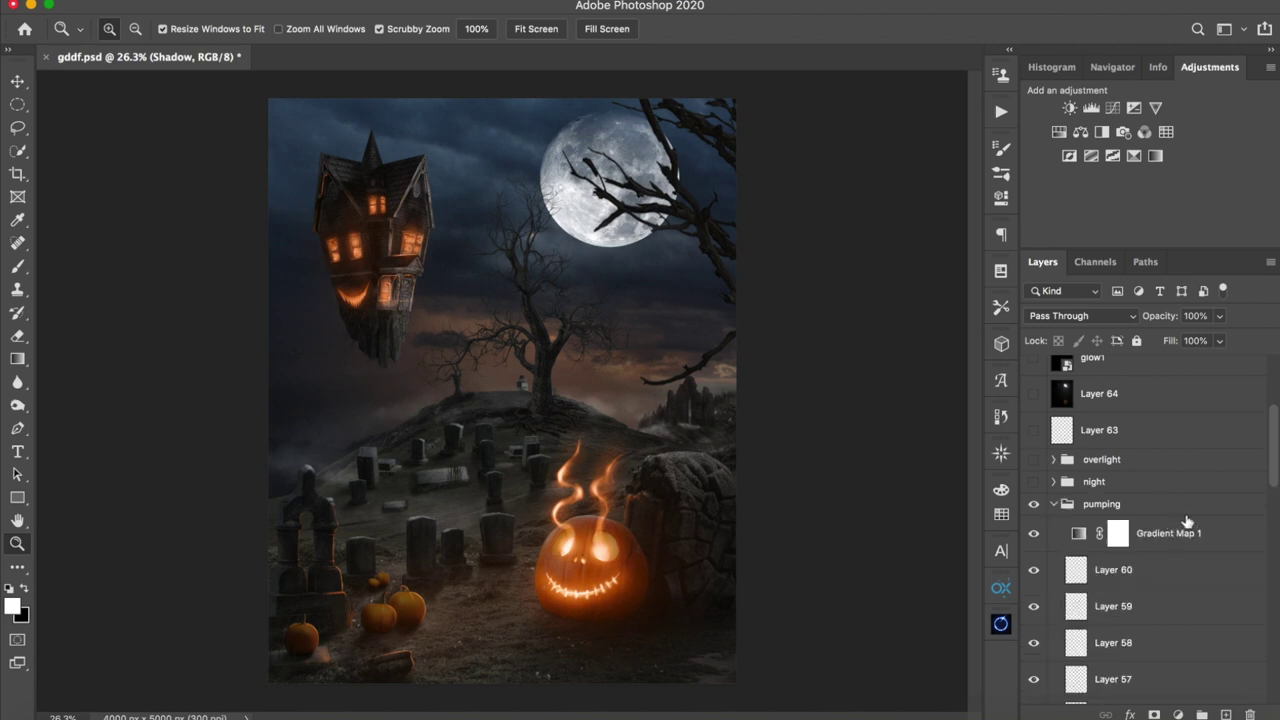
scroll(1181, 526, down, 1)
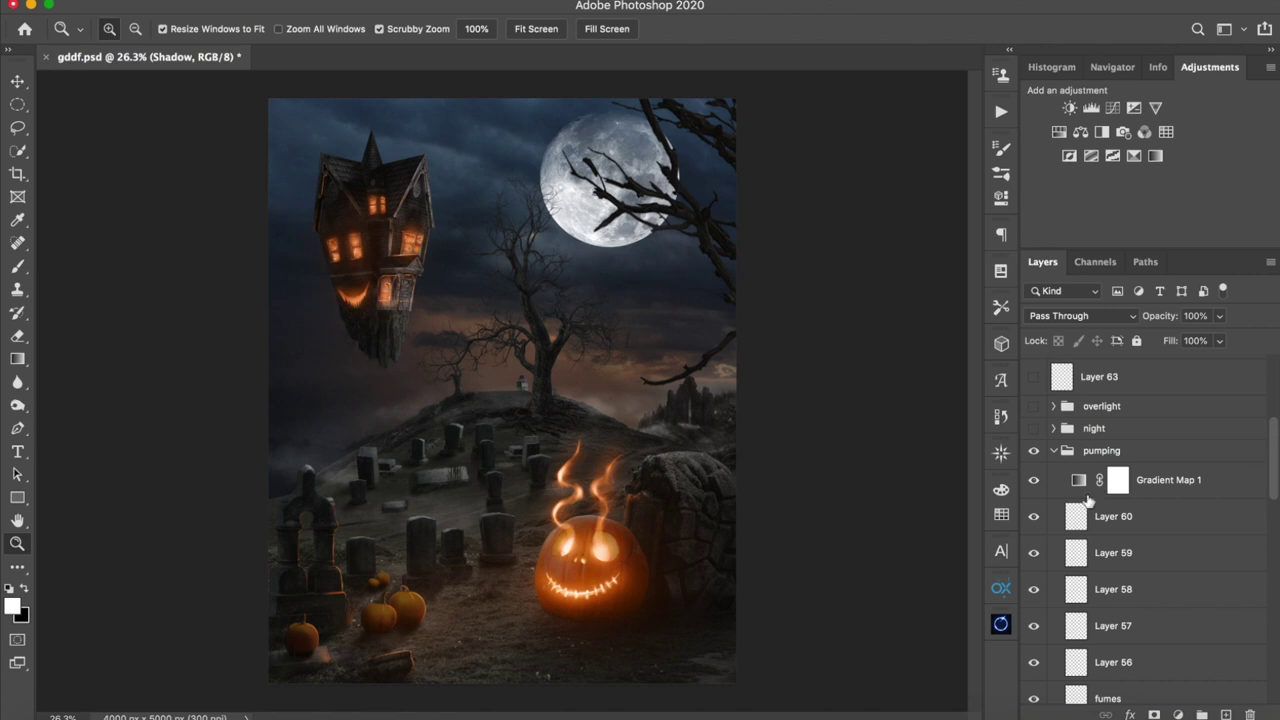
- Inspect the gradient colours of Gradient Map 1 in the pumping group
click(1053, 451)
click(1053, 452)
double_click(1075, 481)
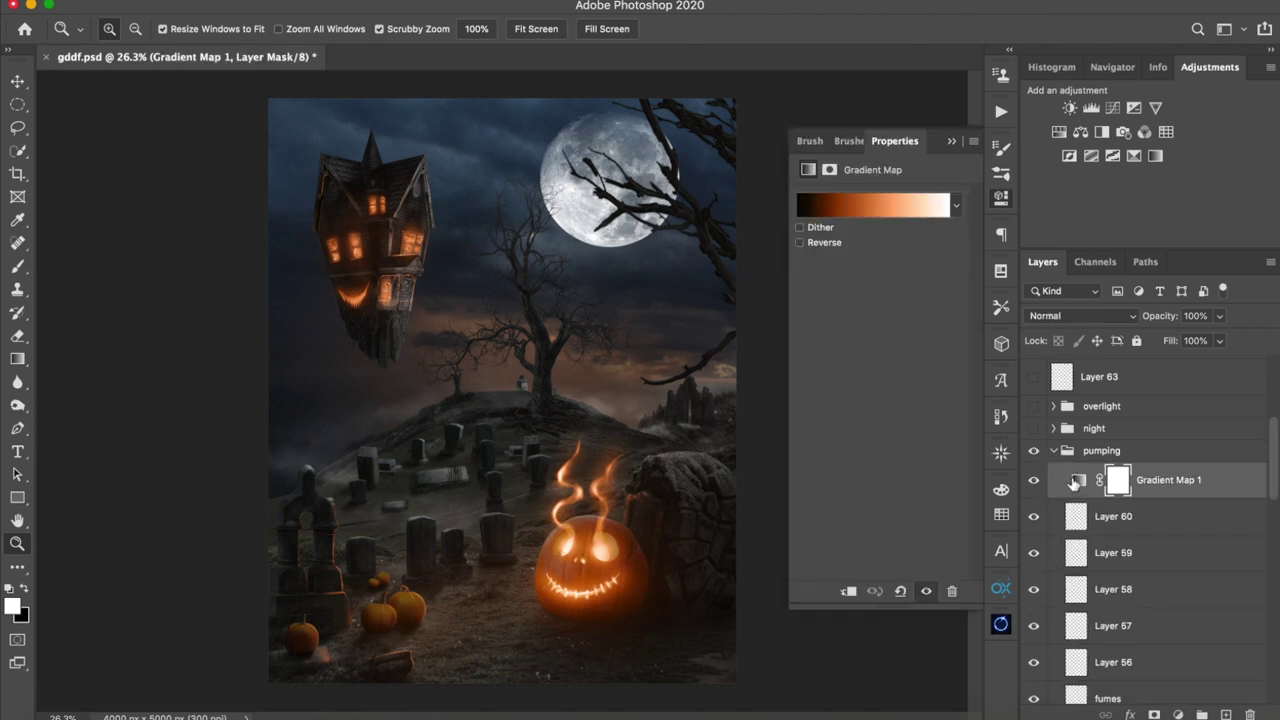
click(952, 142)
- Compare the house and pumpkin glow with Gradient Map 1 and the pumping group's glow layers hidden and shown again
click(1034, 480)
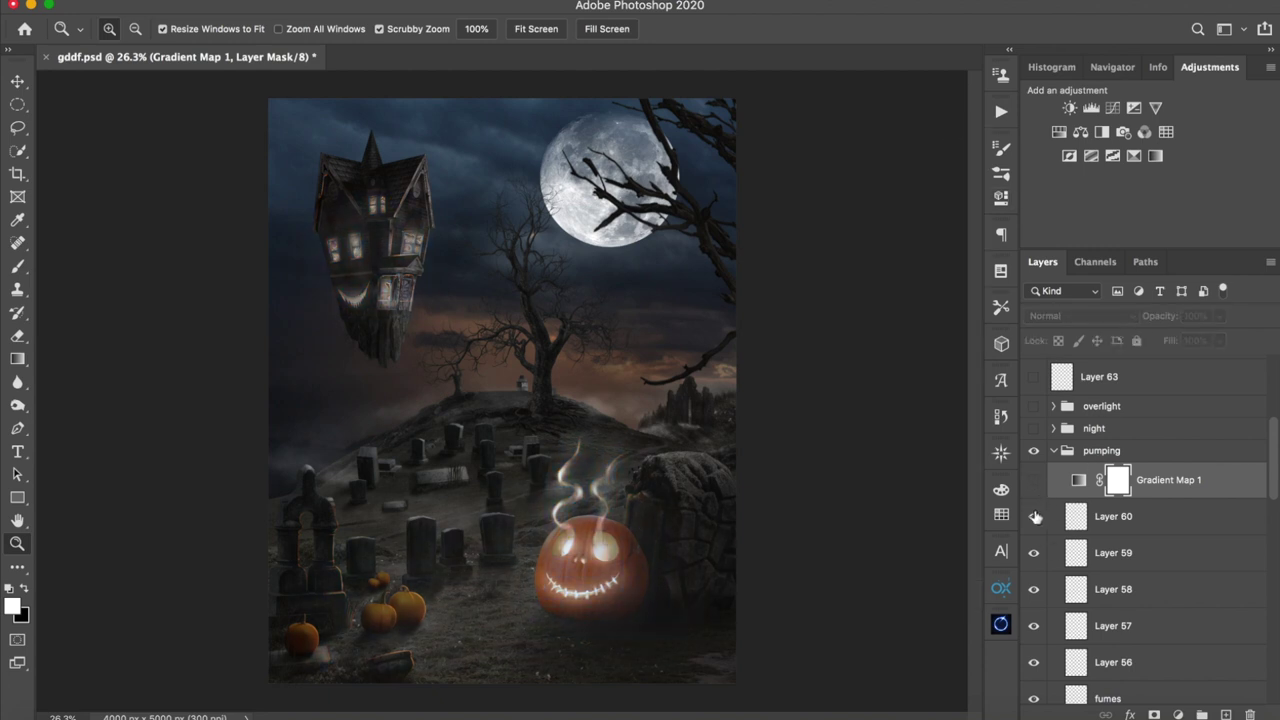
scroll(1039, 543, down, 2)
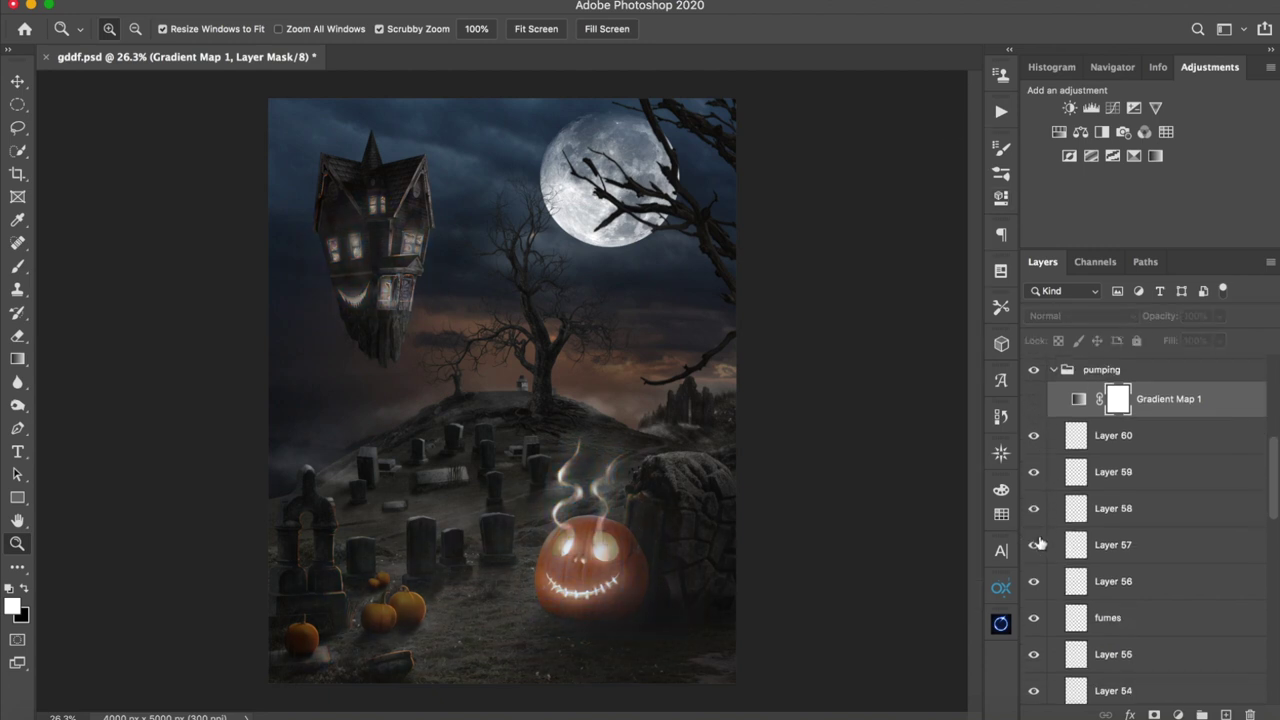
drag(1036, 441, 1037, 478)
click(1035, 508)
click(1035, 518)
drag(1034, 577, 1034, 688)
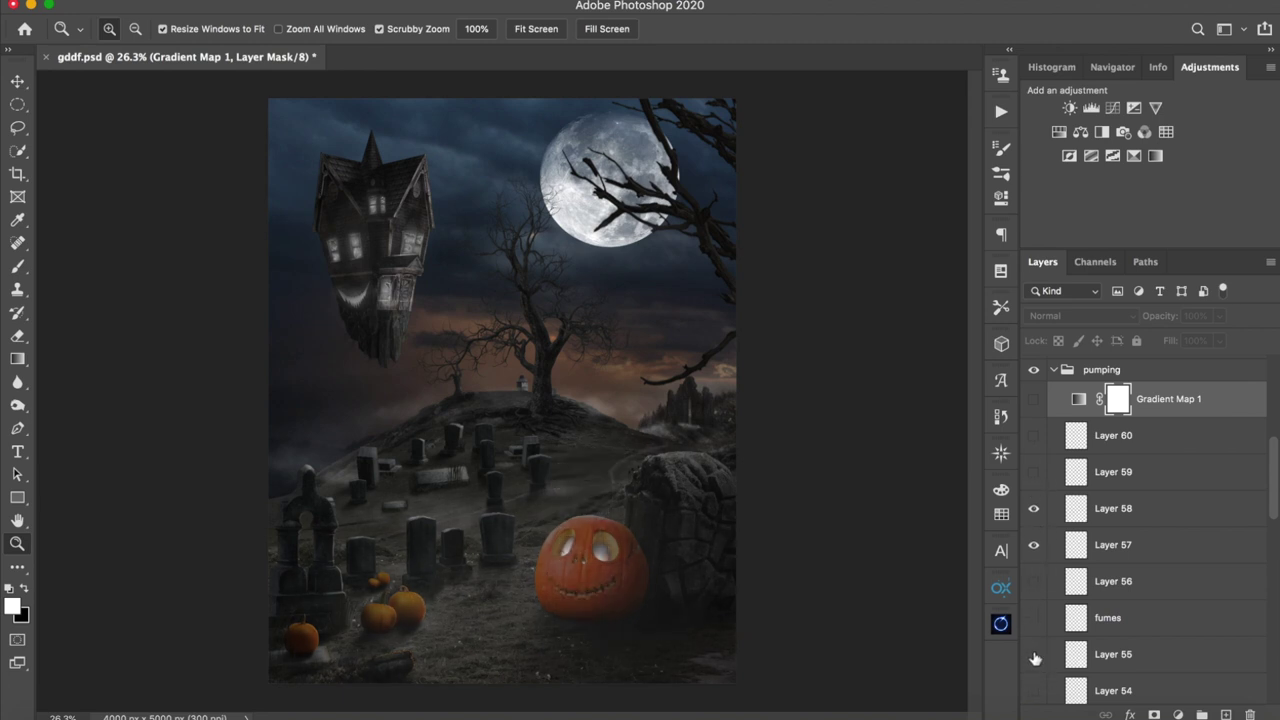
click(1036, 656)
drag(1034, 621, 1036, 402)
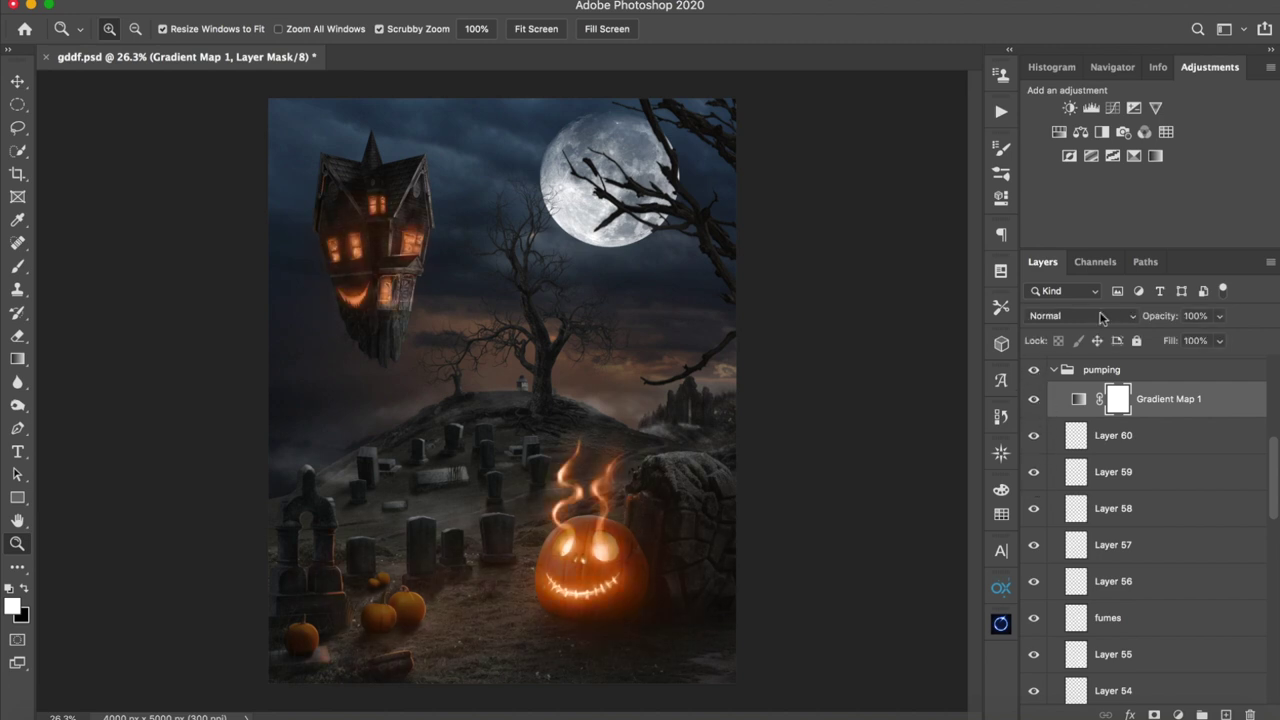
drag(567, 503, 660, 484)
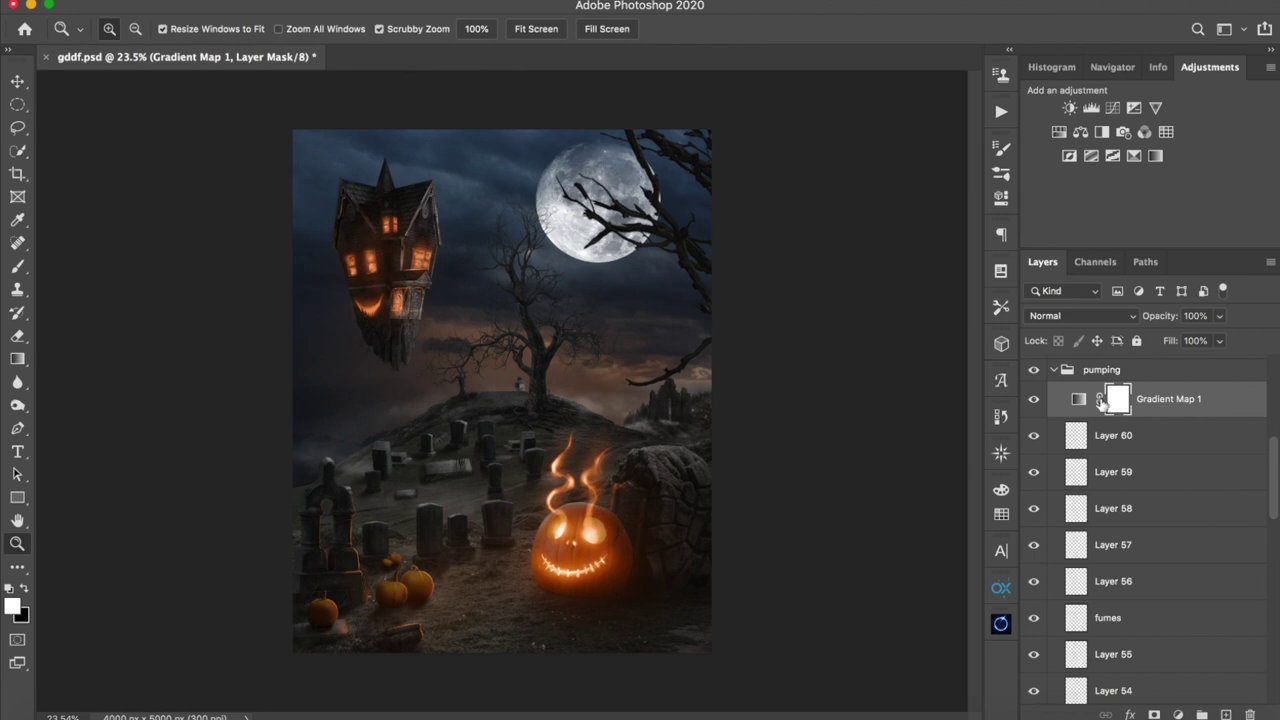
- Collapse the pumping group and compare the whole scene with and without its glow
click(1051, 370)
click(1034, 370)
click(1035, 372)
click(1035, 372)
click(1036, 373)
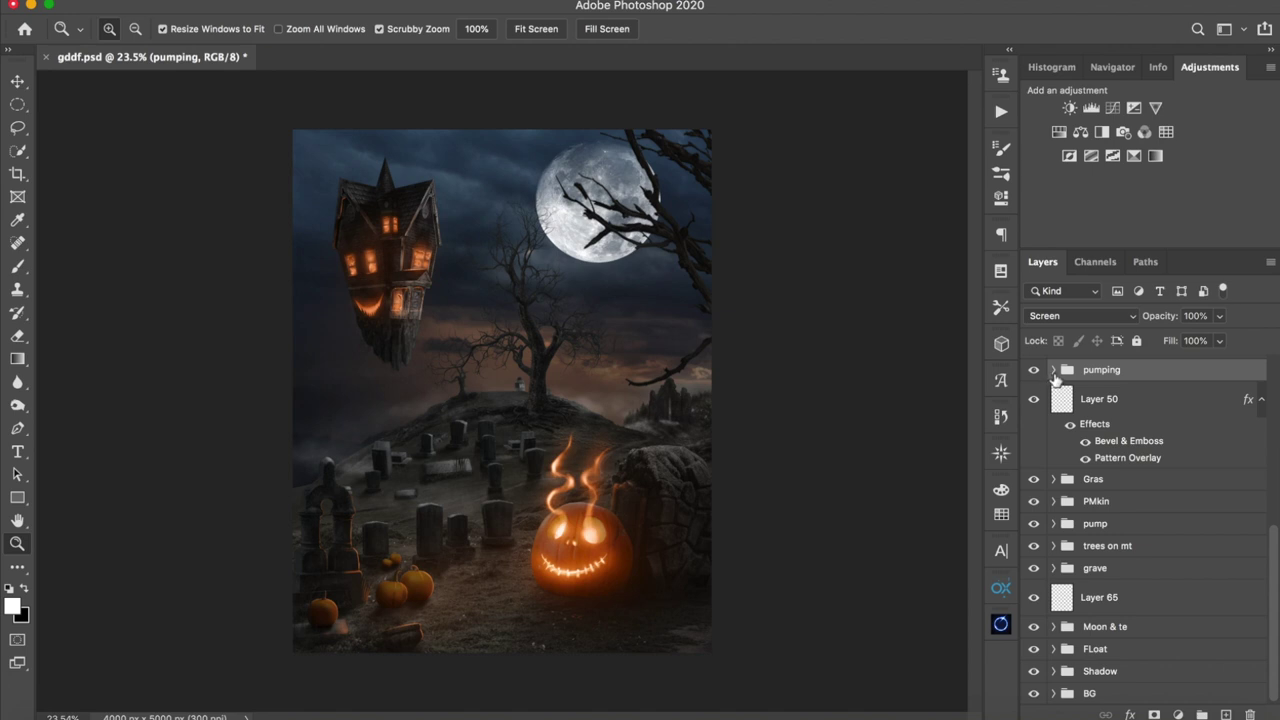
- Add a new empty layer above Layer 60 and below Gradient Map 1 in the pumping group
click(1053, 371)
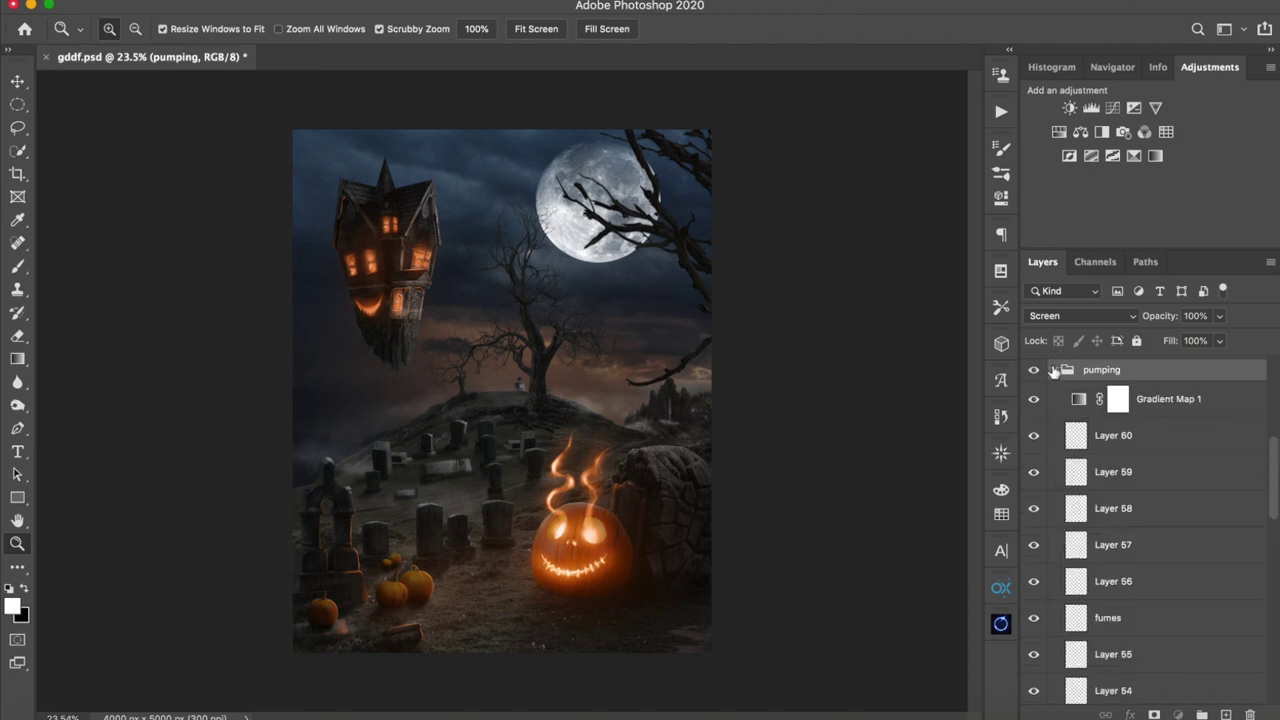
click(1053, 370)
click(1200, 405)
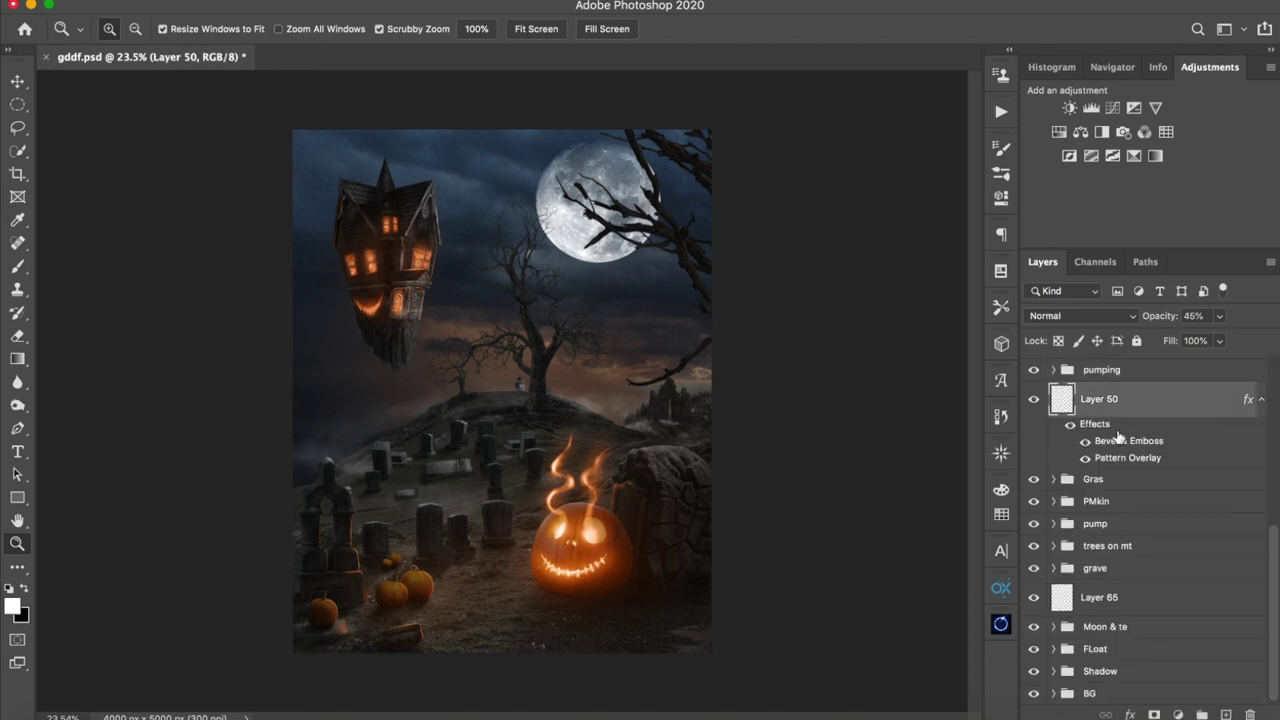
click(1055, 372)
click(1057, 372)
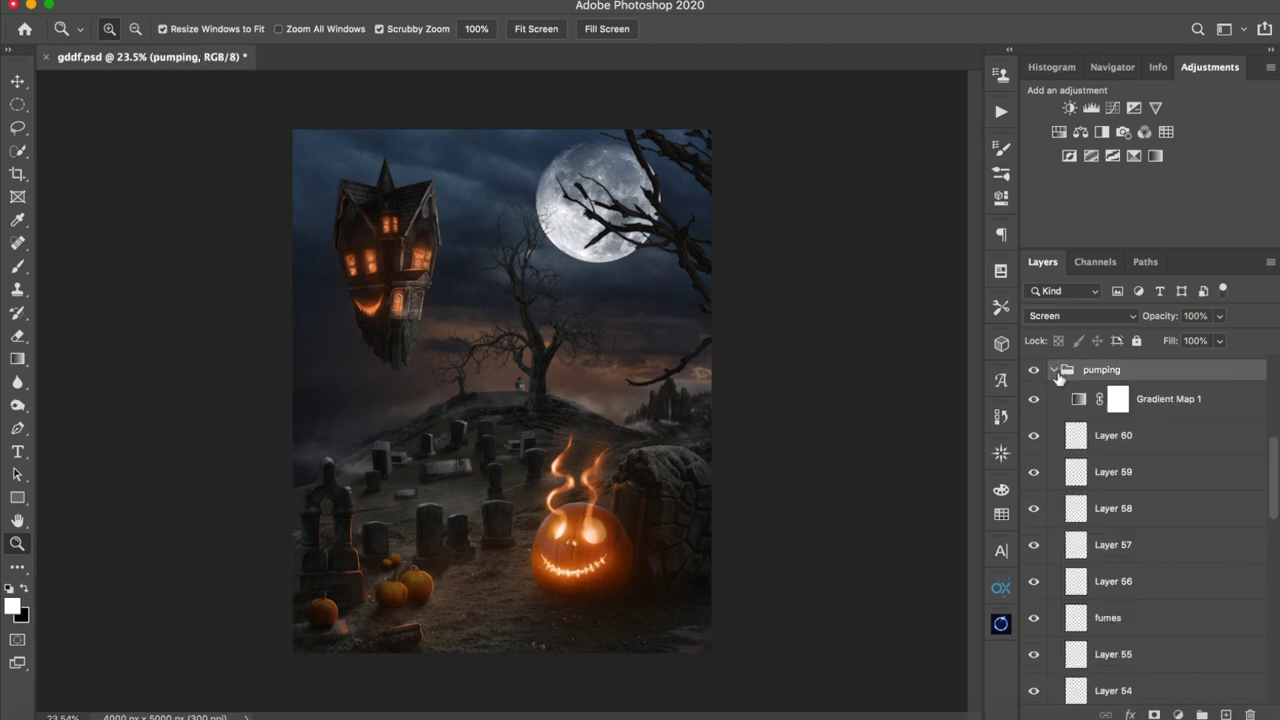
click(1200, 445)
click(1227, 715)
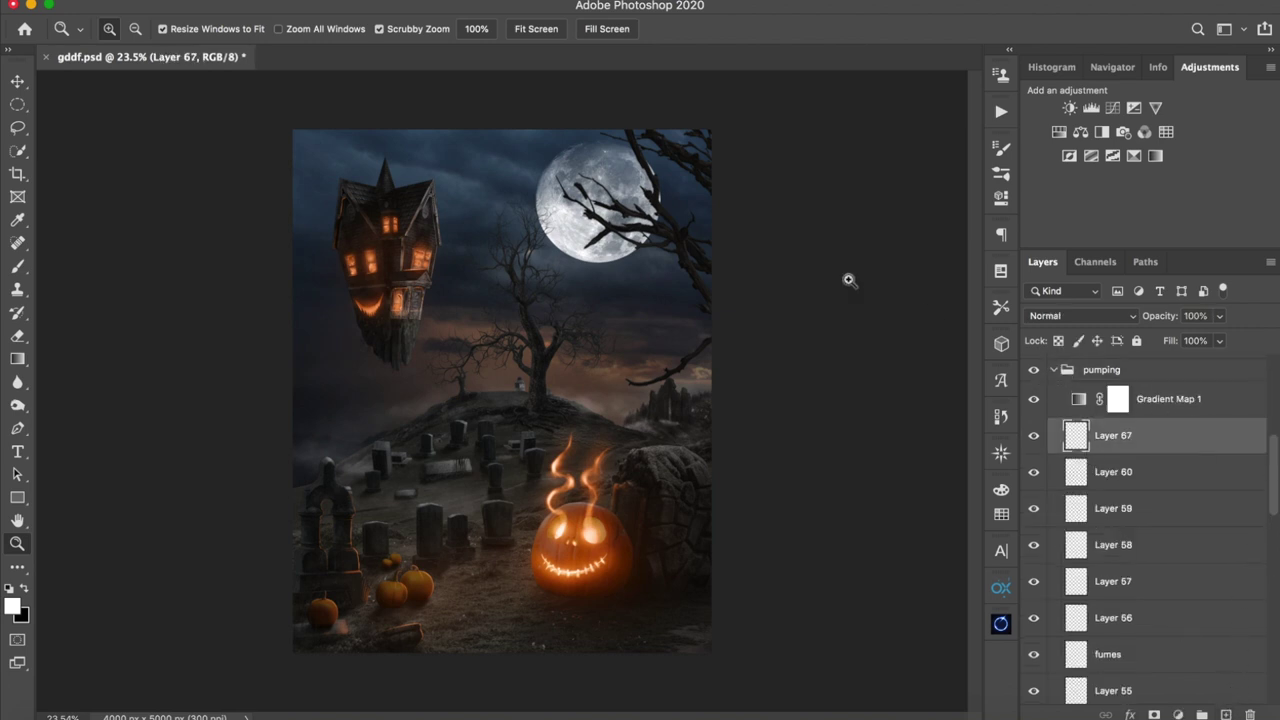
- Try a Brush stroke on the floating house's upper wall on the new layer, and undo it
scroll(605, 290, up, 6)
drag(300, 290, 554, 406)
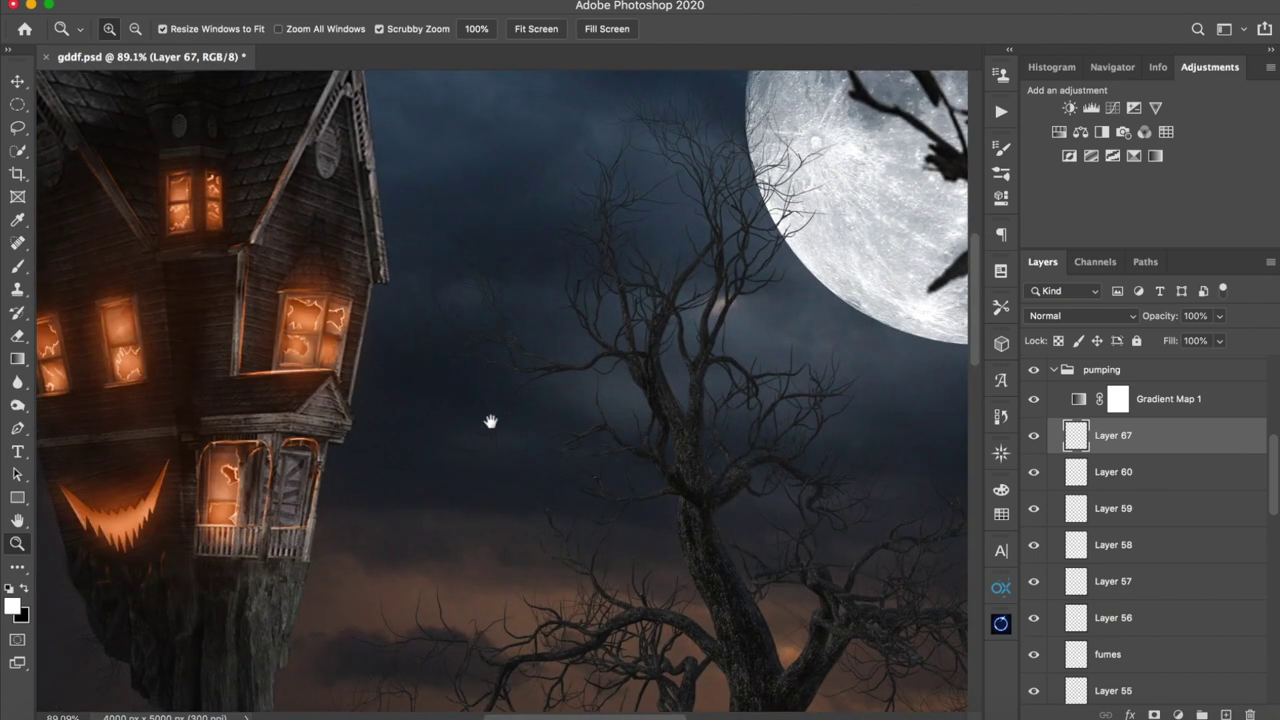
drag(460, 419, 620, 497)
key(b)
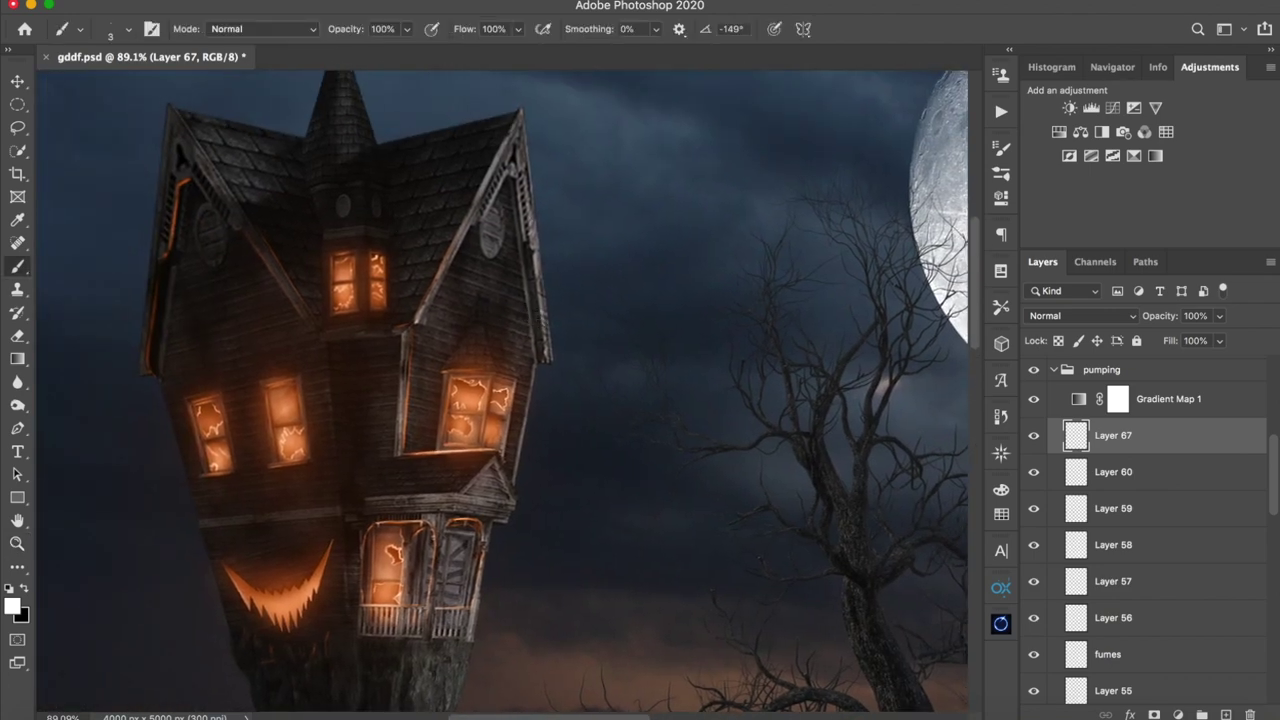
key(z)
mouse_move(268, 257)
mouse_down()
mouse_move(288, 260)
mouse_move(277, 243)
mouse_move(323, 258)
mouse_move(319, 131)
mouse_move(336, 569)
mouse_up()
key(b)
mouse_move(326, 265)
mouse_down()
mouse_move(315, 141)
mouse_move(321, 189)
mouse_move(292, 262)
mouse_up()
key(super+z)
key(super+z)
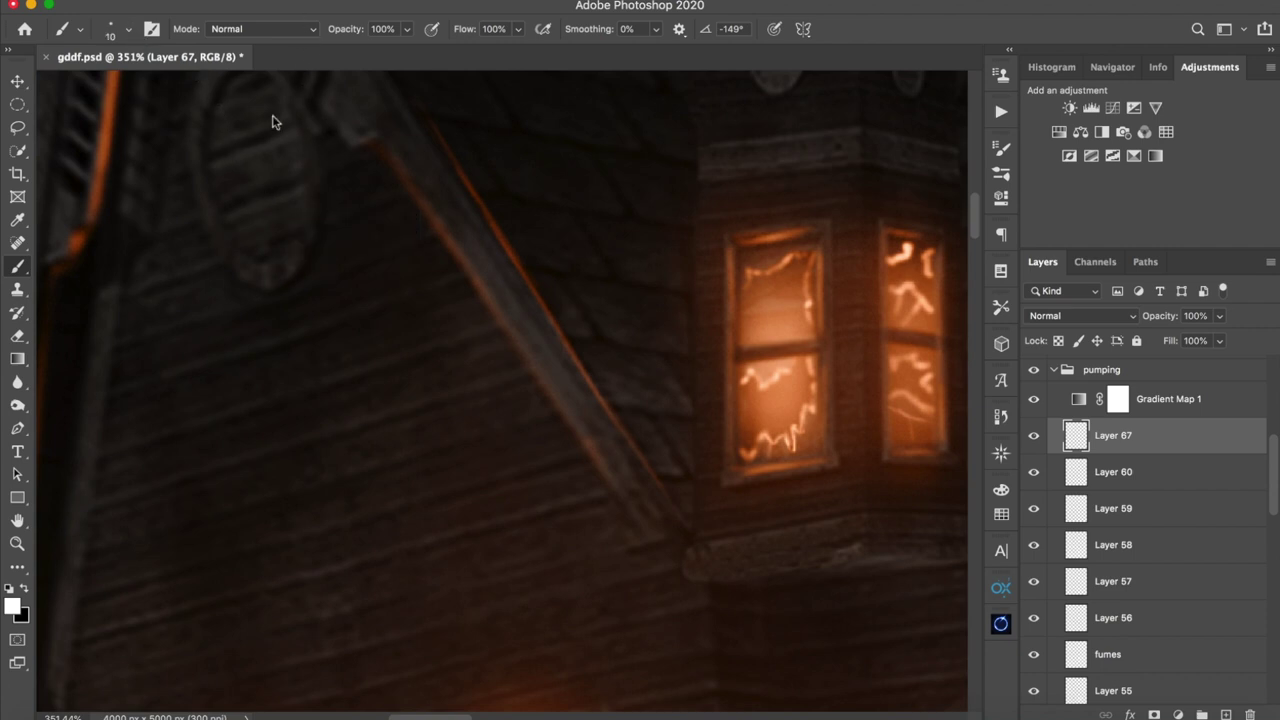
- Switch to another brush preset, reduce its size to 5 px, and paint two vertical glow strokes on the house's upper wall
right_click(212, 90)
click(454, 219)
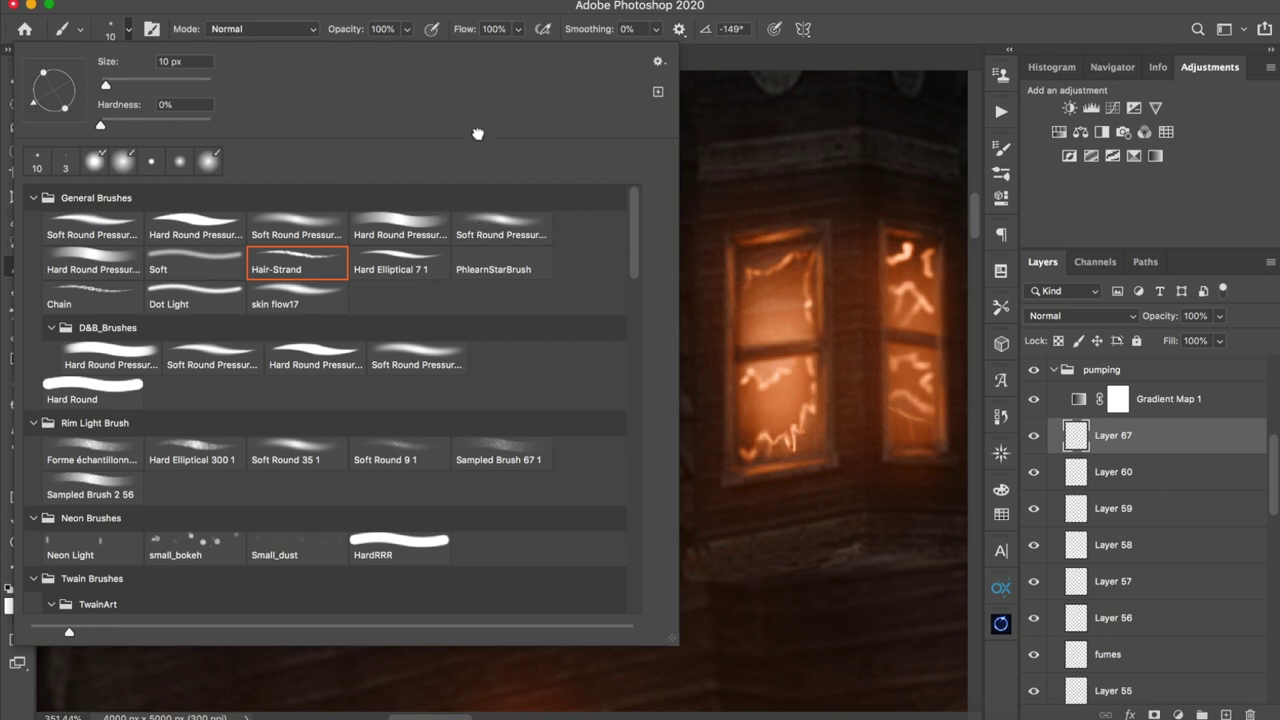
click(425, 3)
drag(319, 175, 306, 262)
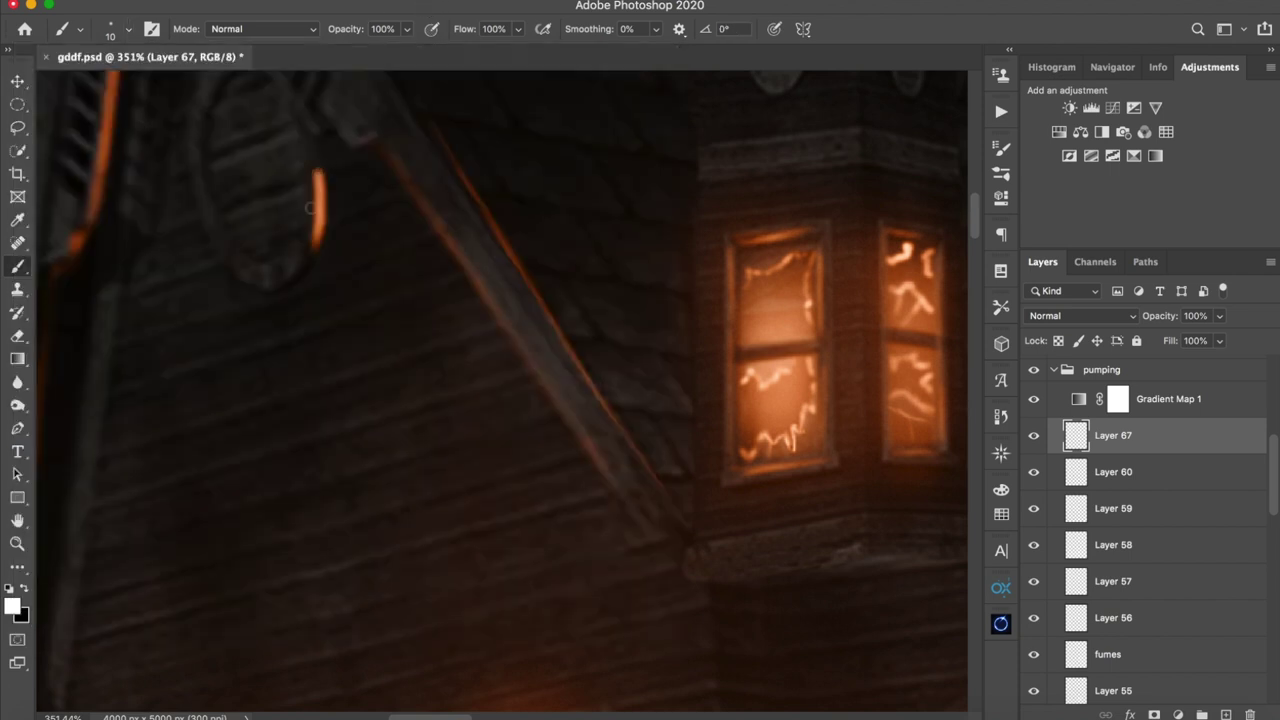
key(super+z)
ctrl+alt+drag(384, 219, 343, 333)
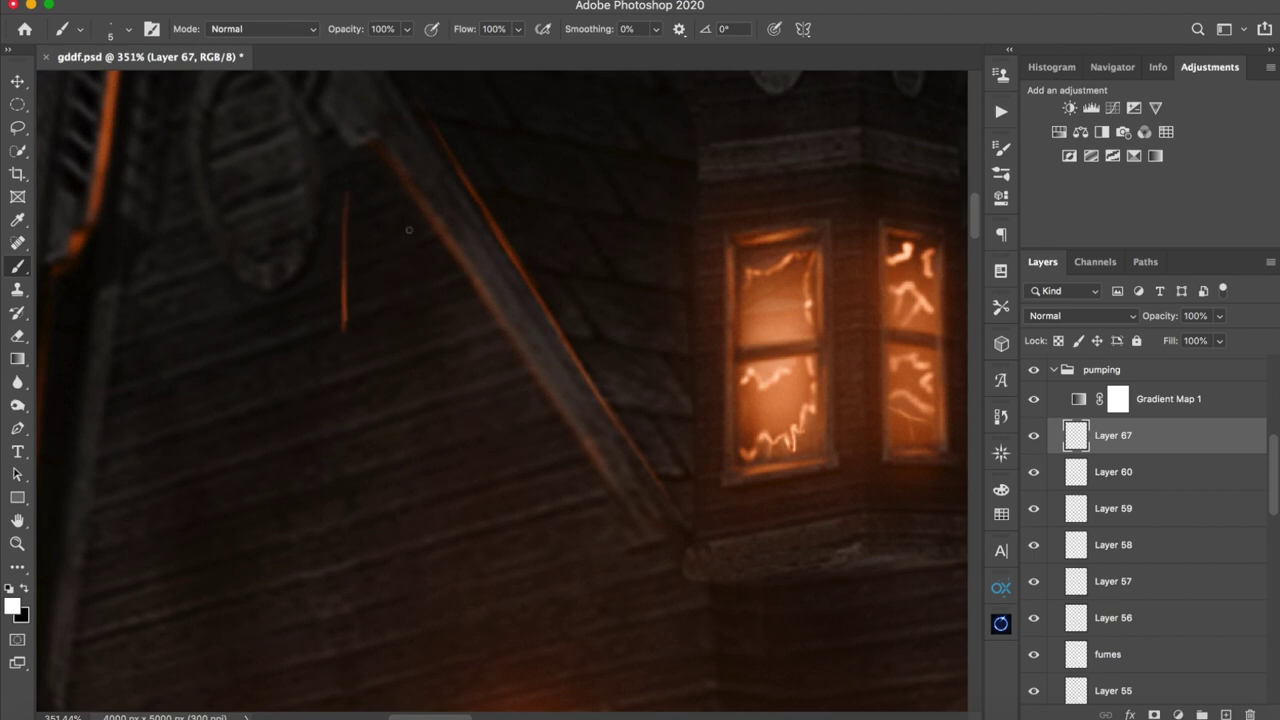
drag(374, 212, 362, 491)
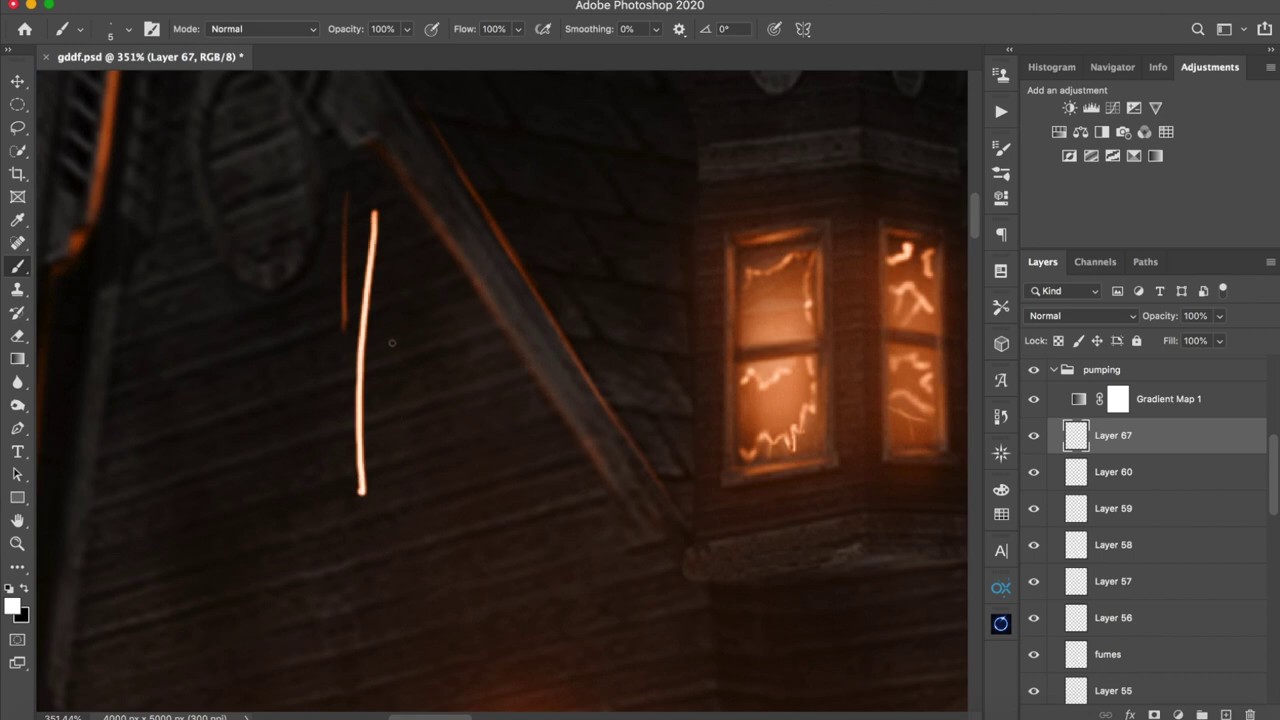
- Examine the glowing windows, lit edges and carved grin on the floating house, up close and from a distance
key(z)
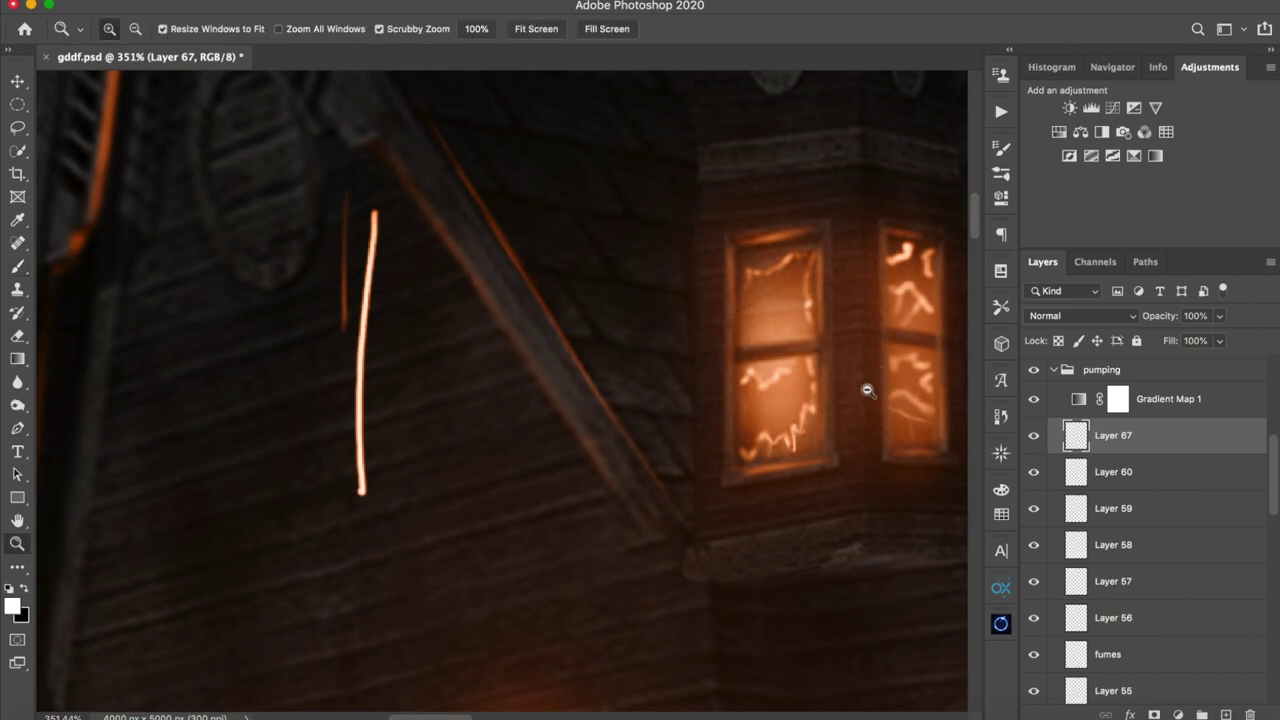
drag(868, 391, 770, 395)
drag(750, 508, 724, 336)
mouse_move(703, 541)
mouse_down()
mouse_move(732, 545)
mouse_move(617, 557)
mouse_move(612, 571)
mouse_up()
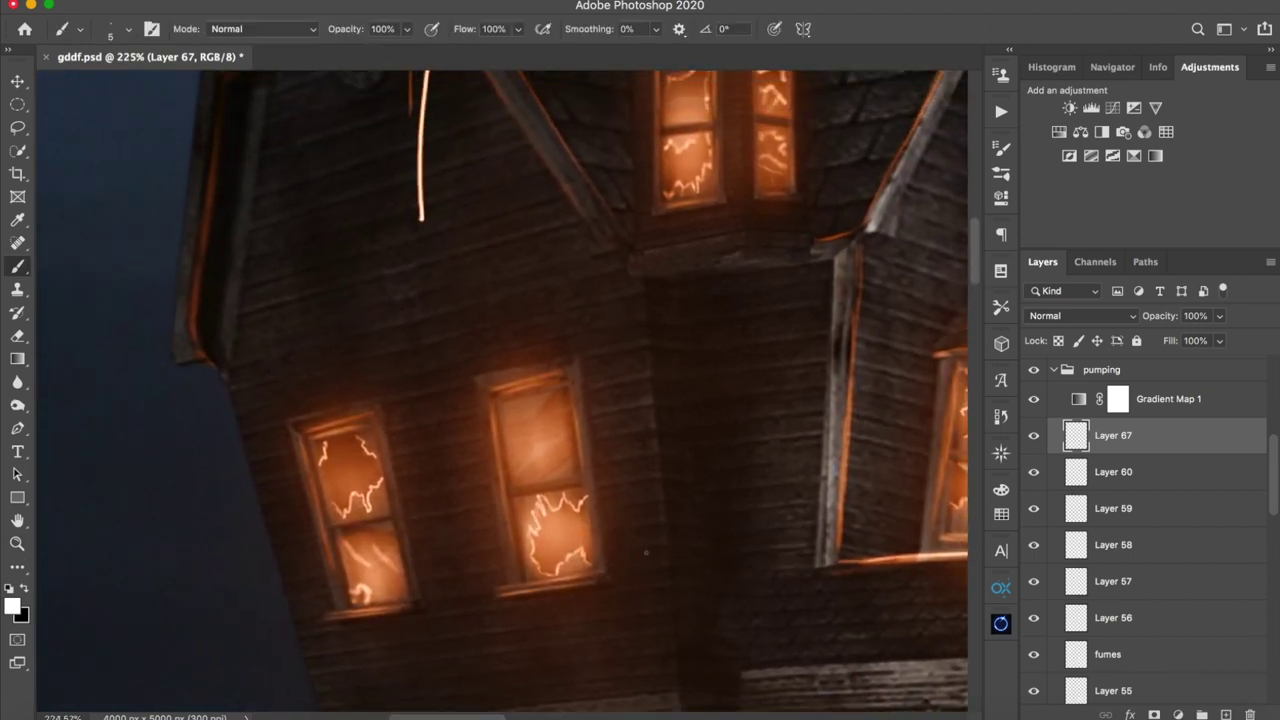
drag(723, 271, 694, 180)
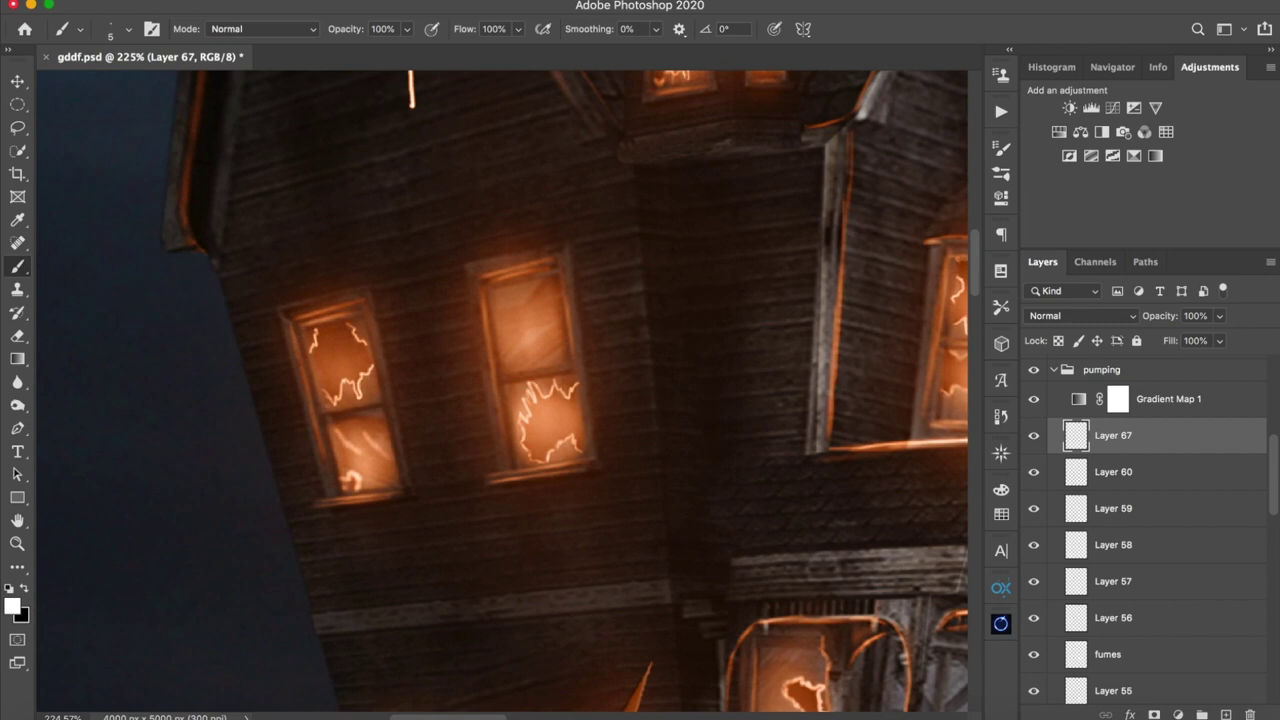
drag(686, 292, 438, 286)
mouse_move(718, 550)
mouse_down()
mouse_move(732, 338)
mouse_move(650, 428)
mouse_up()
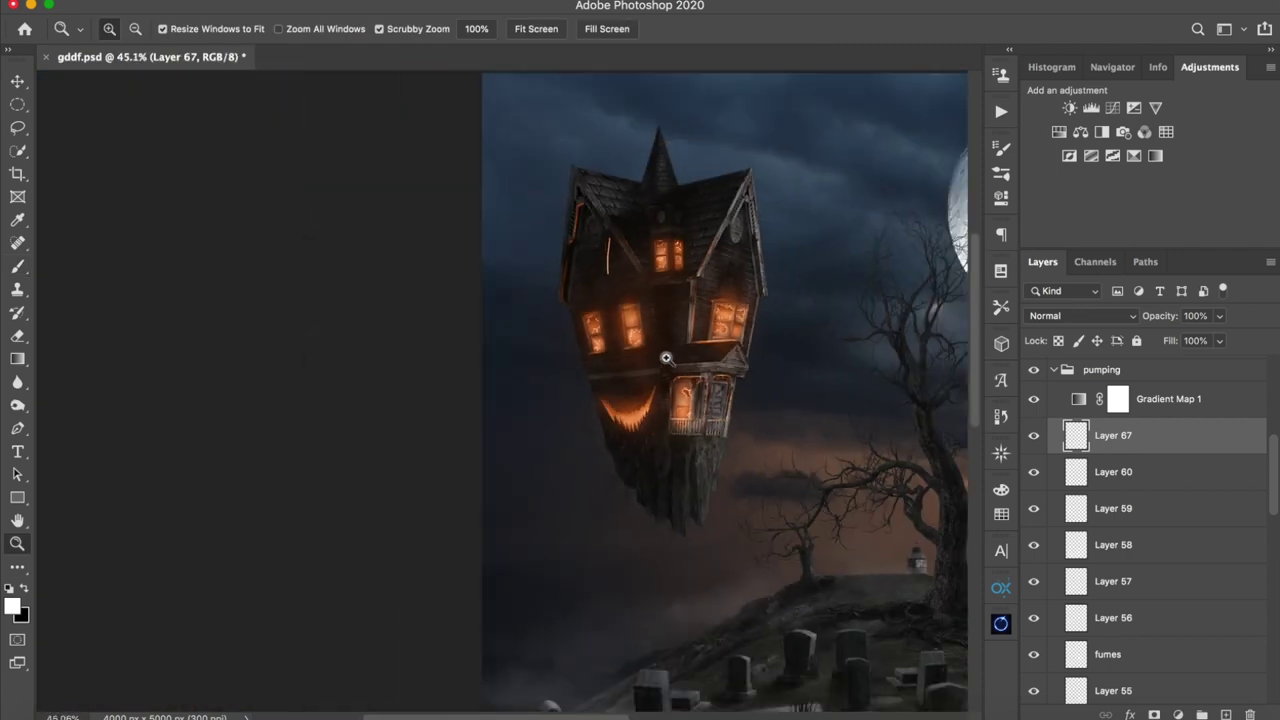
drag(664, 358, 688, 356)
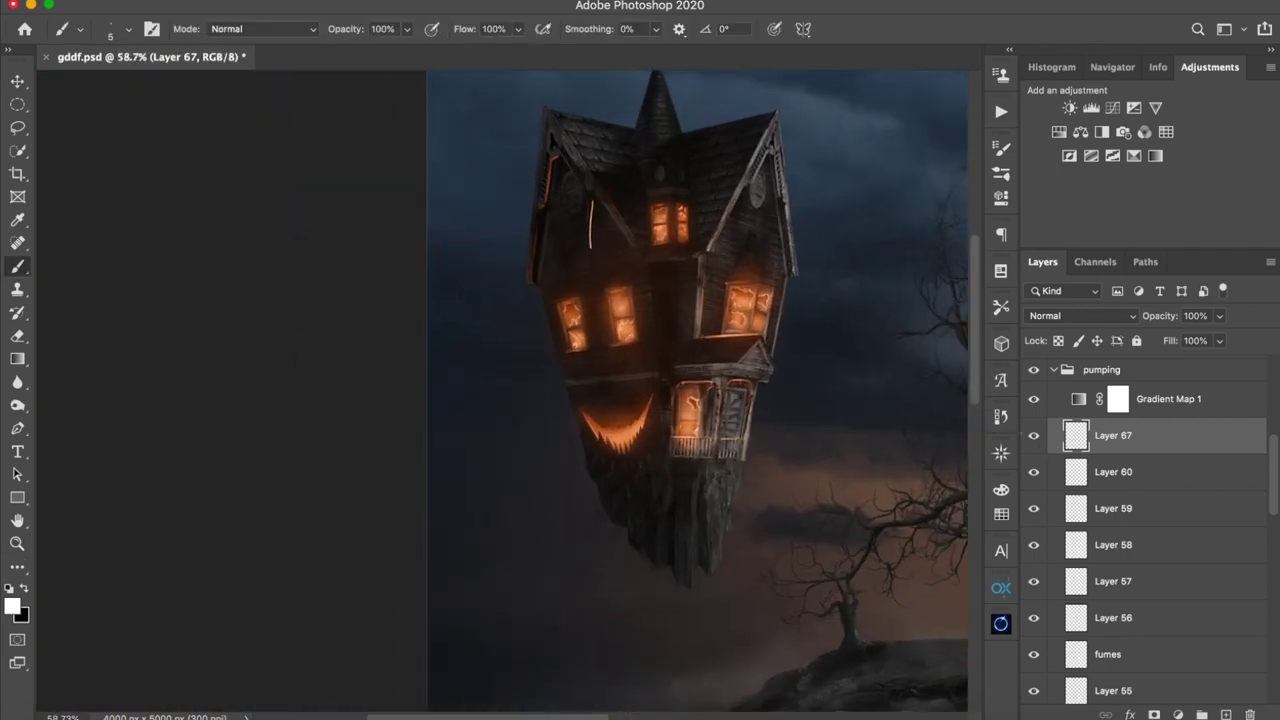
- Paint freehand squiggly glow strokes across the house's upper wall above the two side-by-side windows
key(z)
drag(586, 229, 640, 229)
mouse_move(571, 191)
mouse_down()
mouse_move(553, 277)
mouse_move(598, 262)
mouse_move(768, 348)
mouse_up()
mouse_move(570, 286)
mouse_down()
mouse_move(545, 190)
mouse_move(520, 255)
mouse_move(515, 338)
mouse_move(545, 368)
mouse_up()
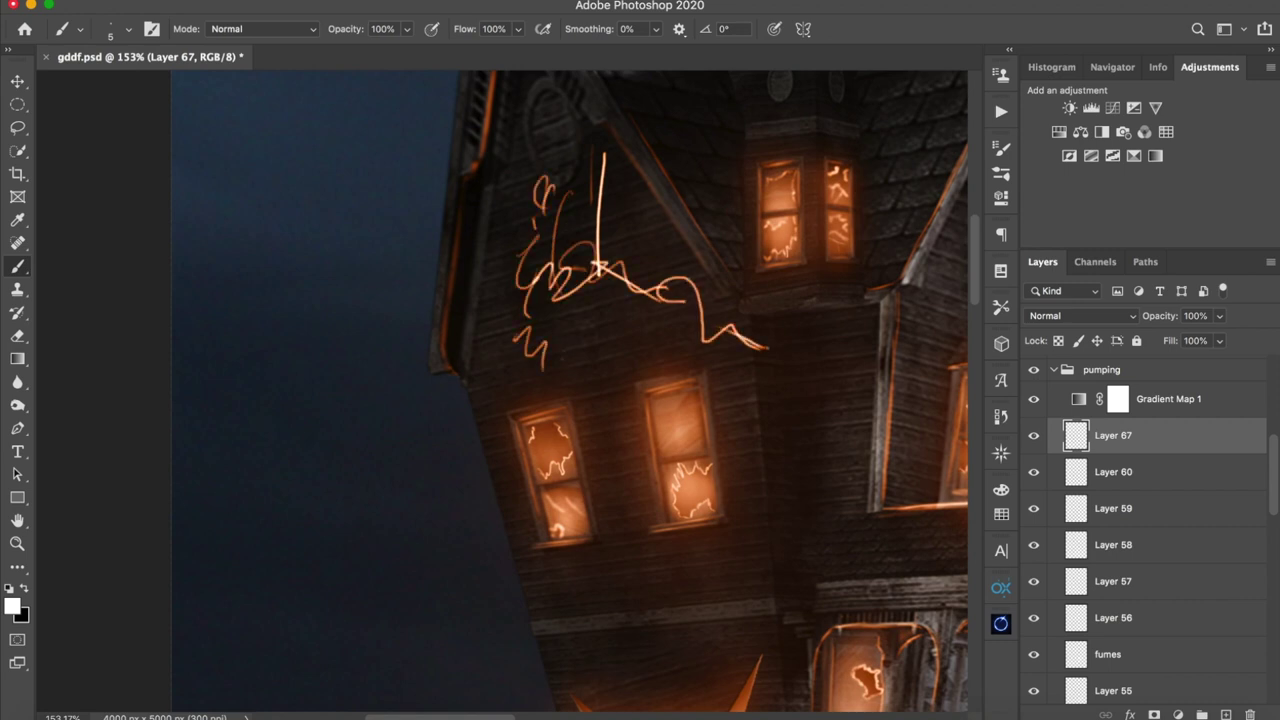
- Paint more freehand glow strokes down the middle of the house's wall and across the wall below the windows
drag(805, 379, 795, 401)
drag(813, 391, 803, 466)
drag(817, 463, 807, 499)
key(space)
drag(699, 471, 544, 395)
mouse_move(586, 432)
mouse_down()
mouse_move(618, 416)
mouse_move(676, 476)
mouse_move(781, 461)
mouse_move(850, 470)
mouse_up()
mouse_move(758, 476)
mouse_down()
mouse_move(660, 505)
mouse_move(639, 488)
mouse_up()
drag(615, 492, 603, 494)
mouse_move(597, 497)
mouse_down()
mouse_move(543, 509)
mouse_move(559, 528)
mouse_up()
key(z)
drag(683, 431, 621, 432)
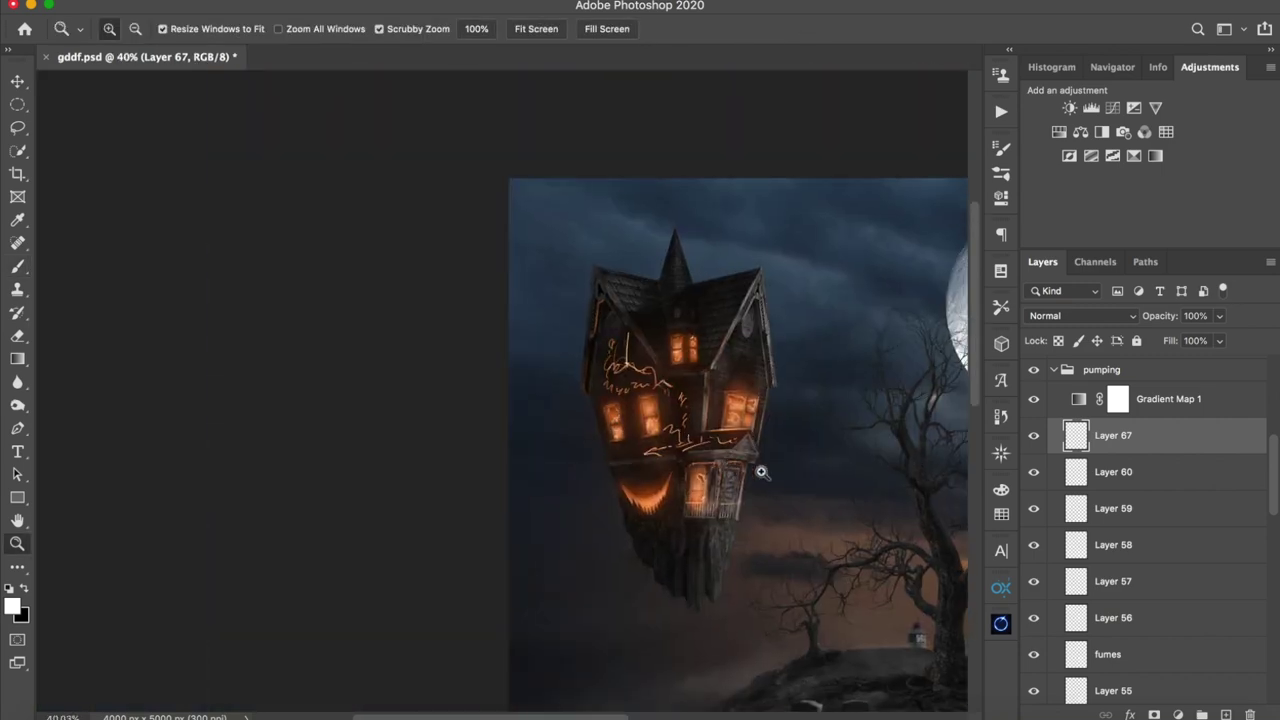
- Delete Layer 67, which holds the demonstration glow strokes on the house
drag(761, 472, 790, 474)
key(b)
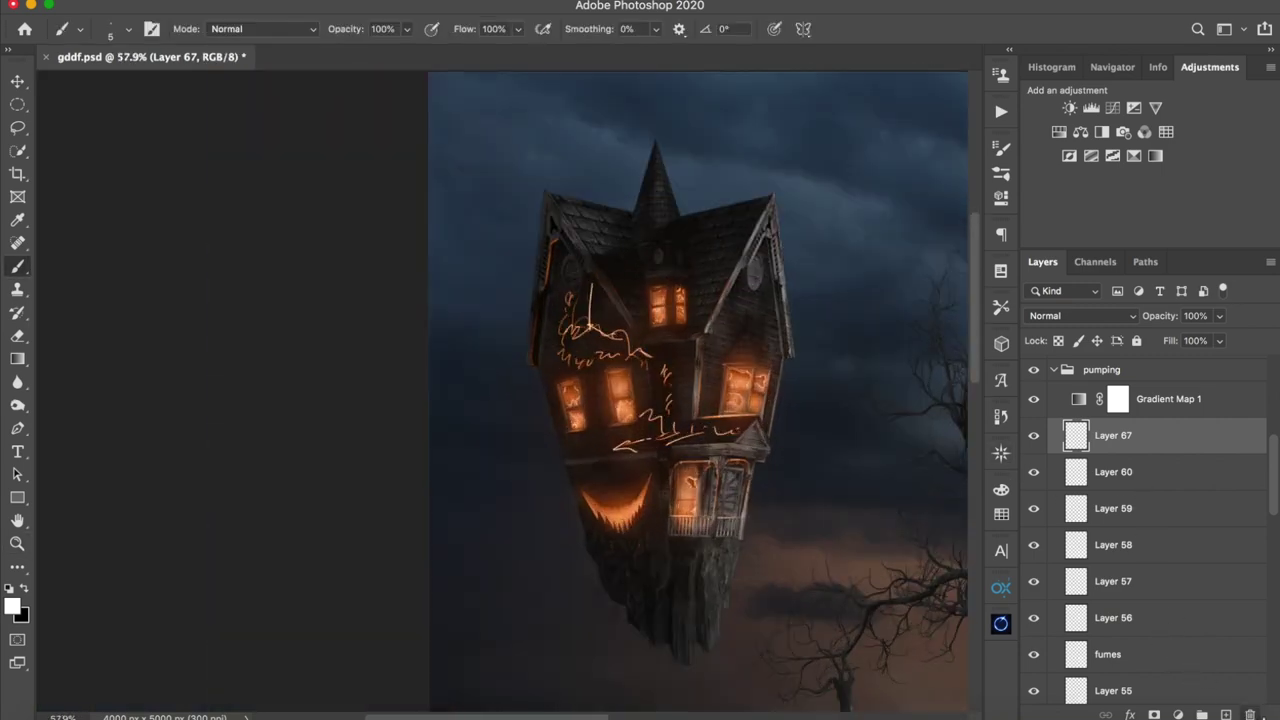
click(1249, 713)
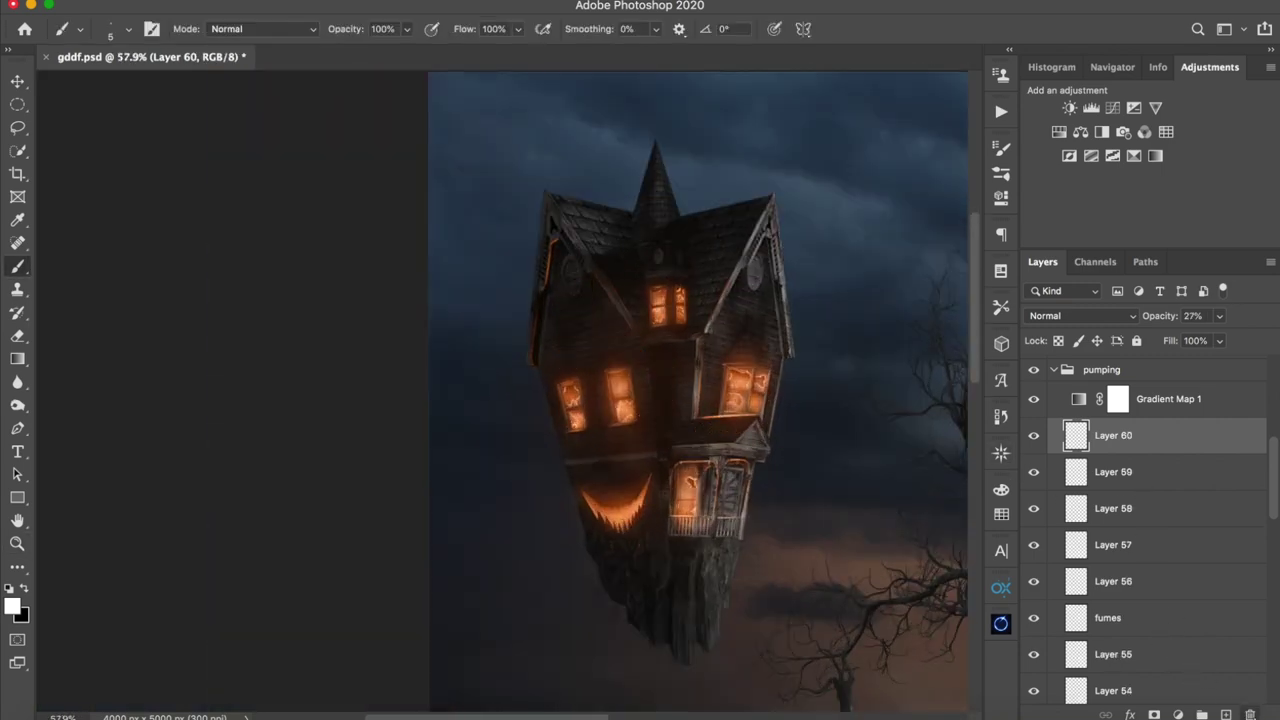
- Collapse the pumping group and turn on the night group above it
click(1053, 369)
scroll(1165, 536, up, 4)
click(1034, 559)
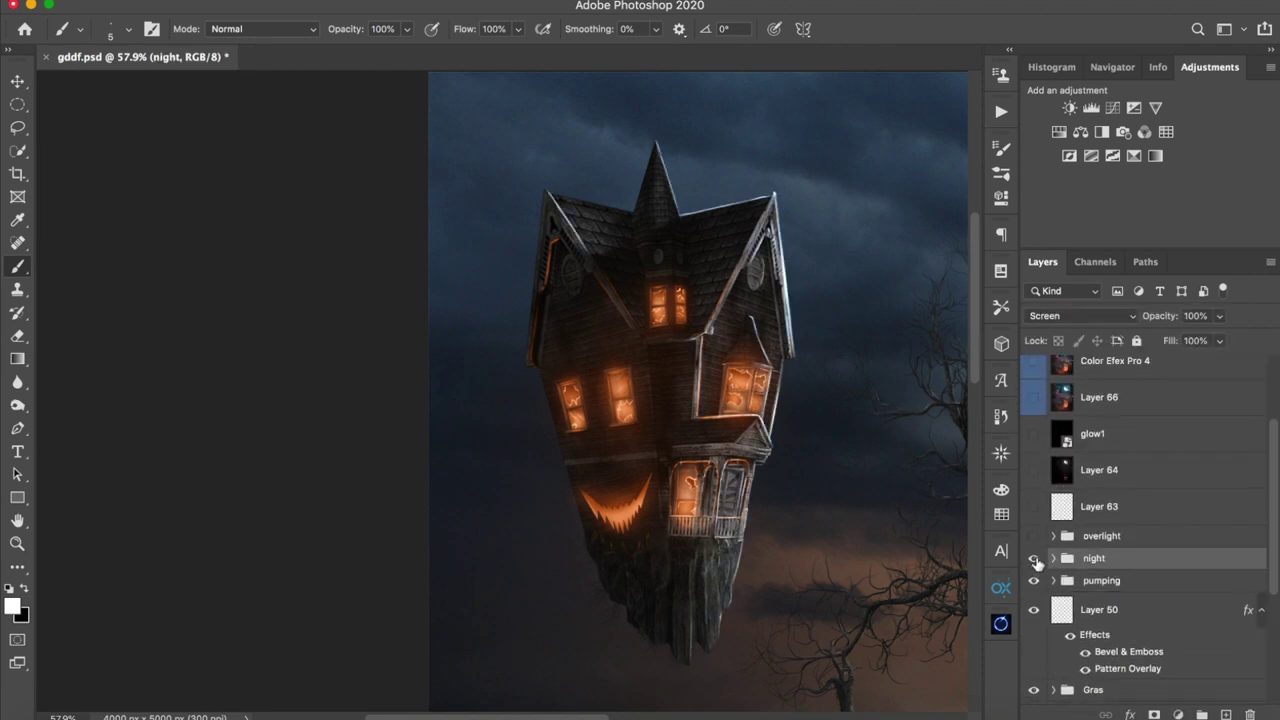
drag(788, 423, 494, 406)
key(z)
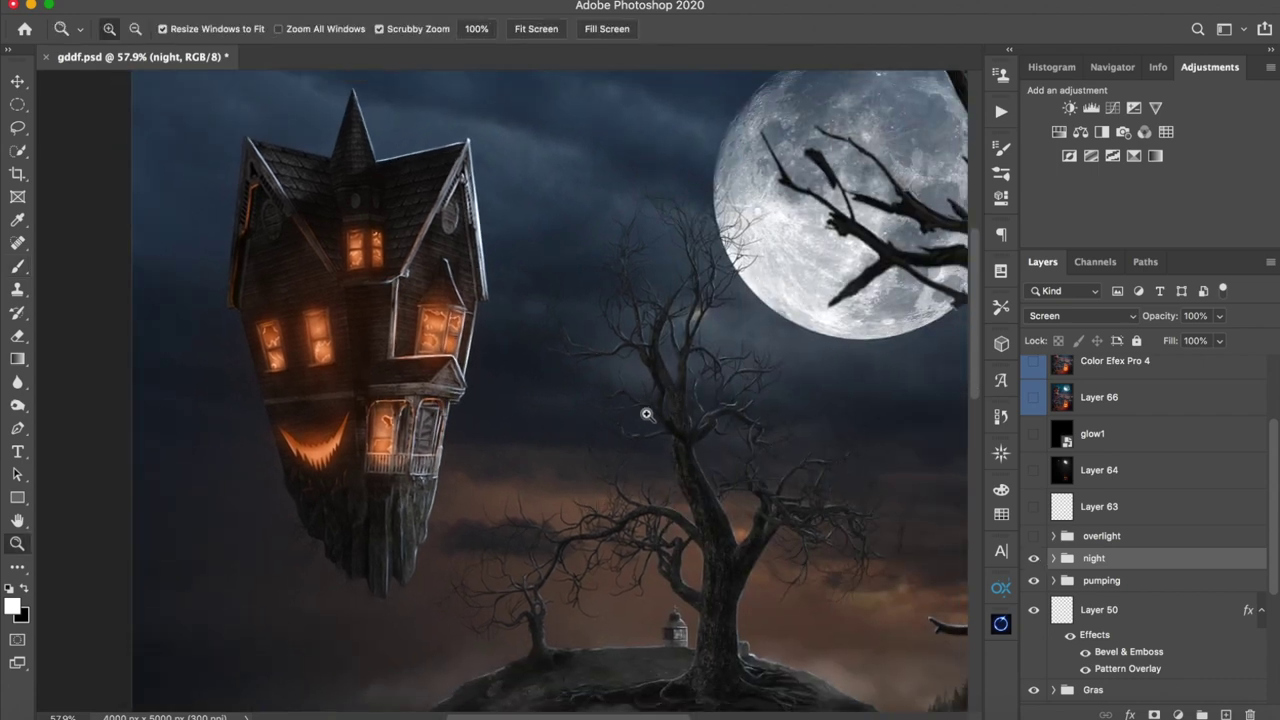
key(super+0)
- Expand the night group and compare the whole composite with the group off and on
click(1053, 559)
click(1034, 560)
click(1034, 560)
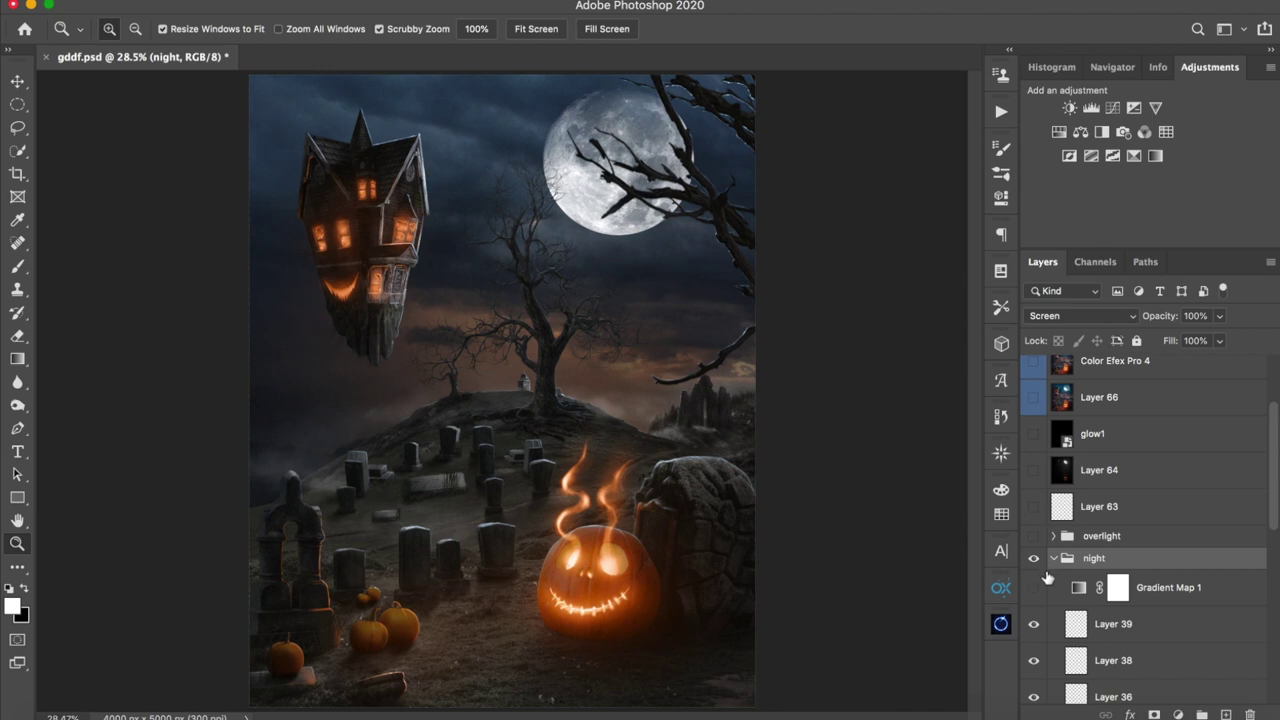
click(1053, 559)
click(1053, 559)
- Open the night group's Gradient Map 1 in the Gradient Editor and add its black-to-blue-to-white gradient as a new preset
double_click(1078, 587)
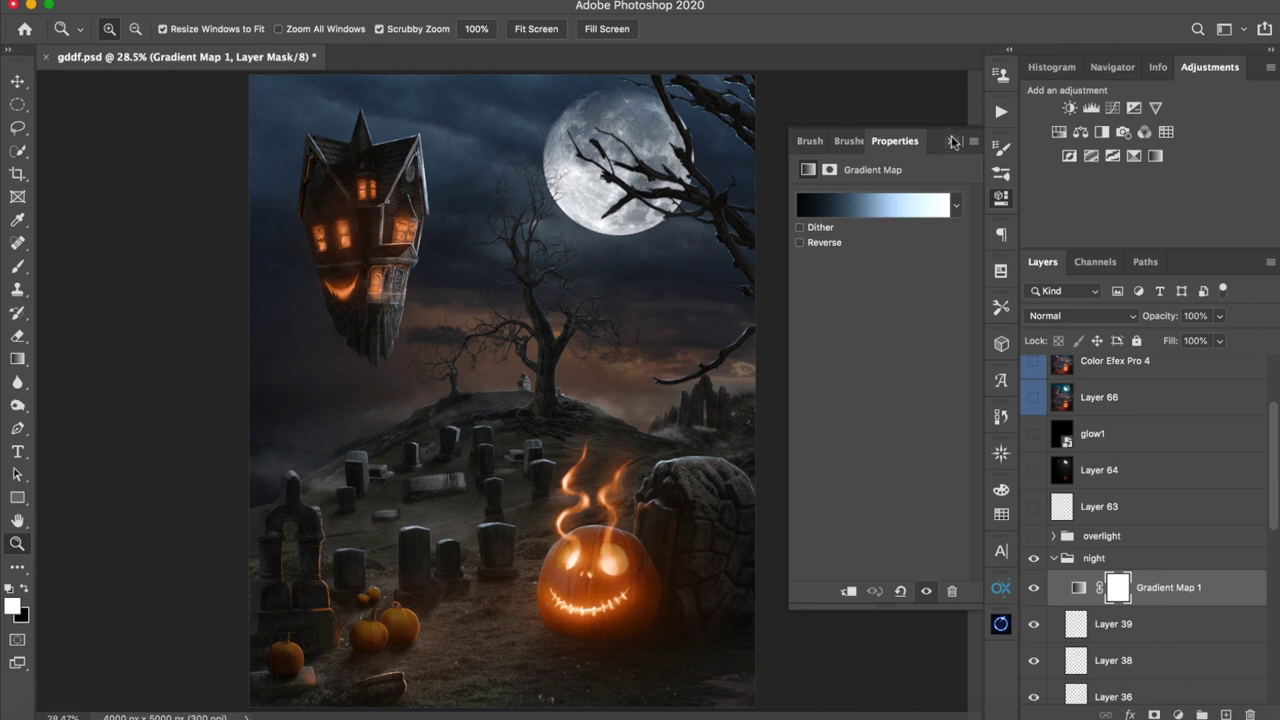
click(903, 214)
scroll(1066, 256, down, 5)
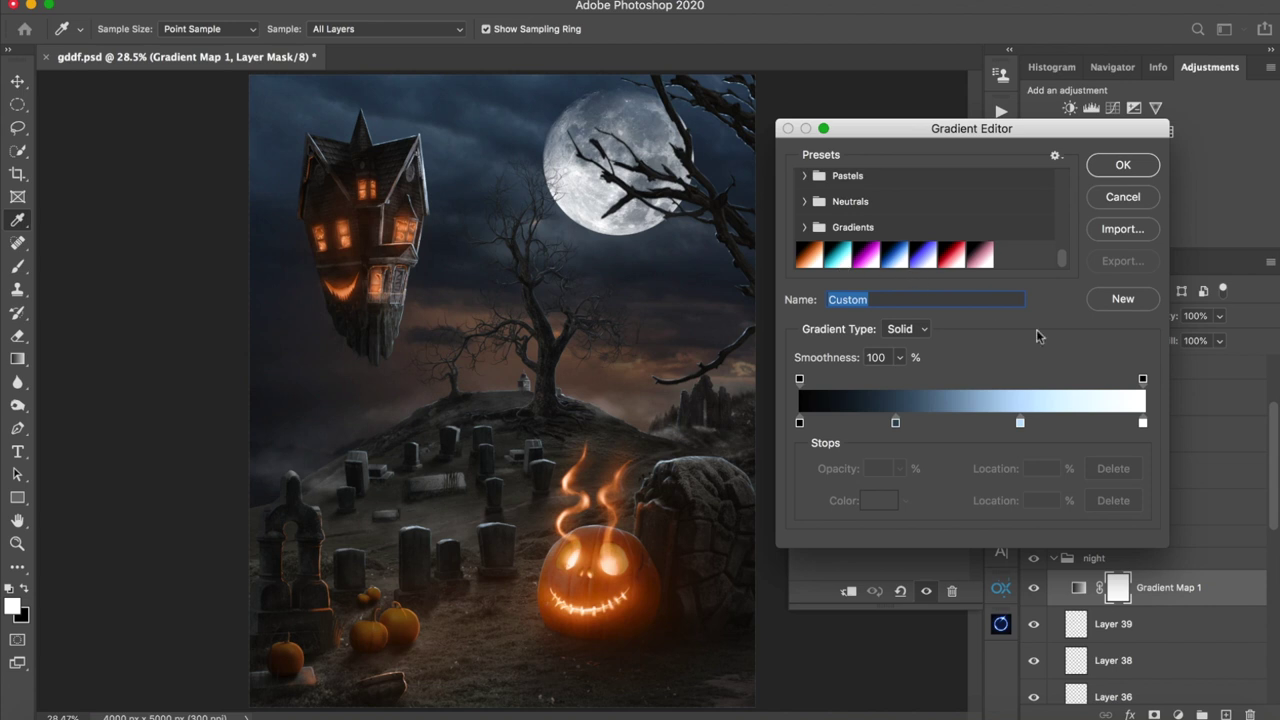
click(1123, 299)
click(1037, 263)
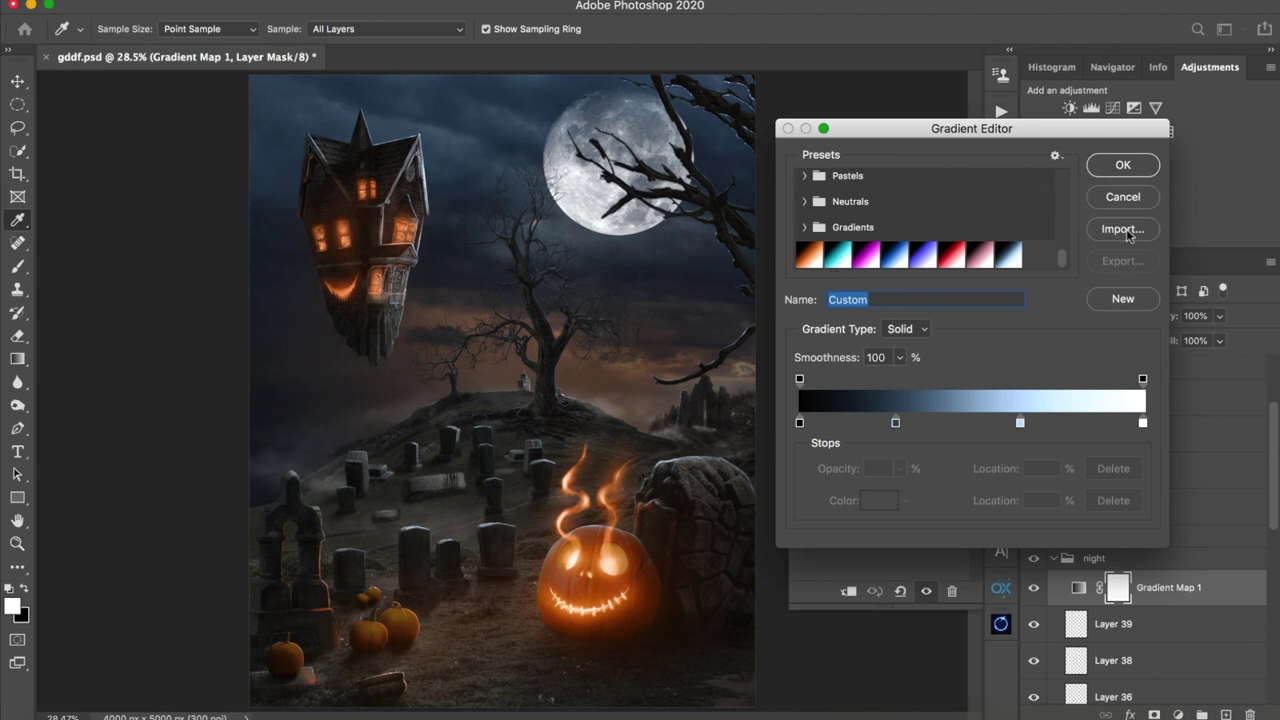
click(1128, 200)
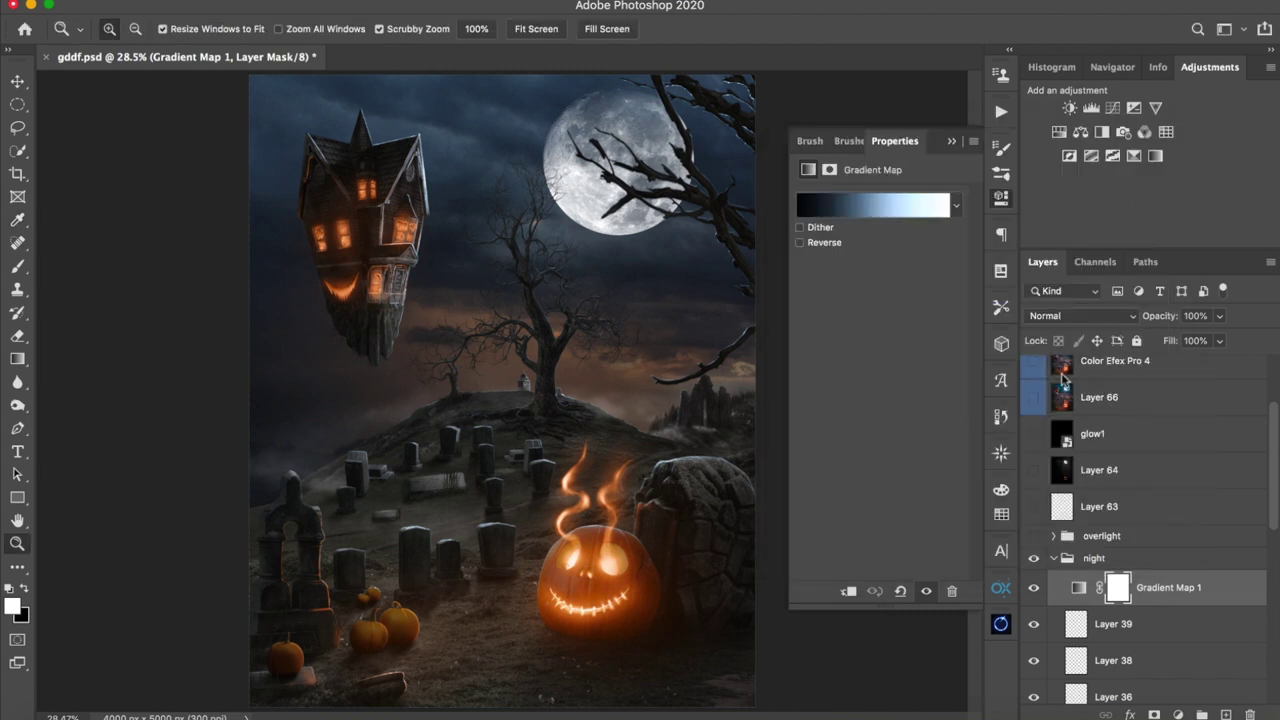
click(951, 141)
- Collapse the night group and compare the composite and the branches in front of the moon with the group off and on
click(1052, 559)
click(1034, 560)
click(1034, 561)
click(1034, 562)
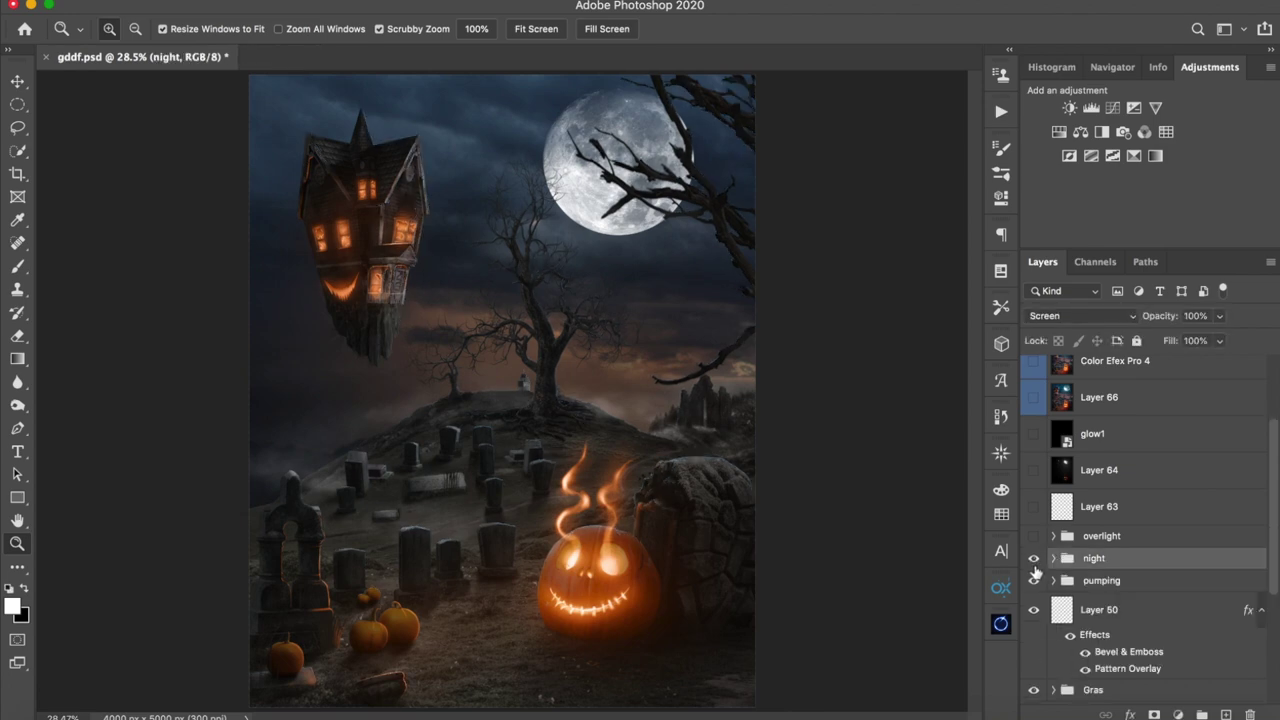
drag(771, 105, 786, 340)
click(1034, 560)
click(1034, 560)
click(1034, 560)
click(1034, 560)
click(1034, 560)
key(super+0)
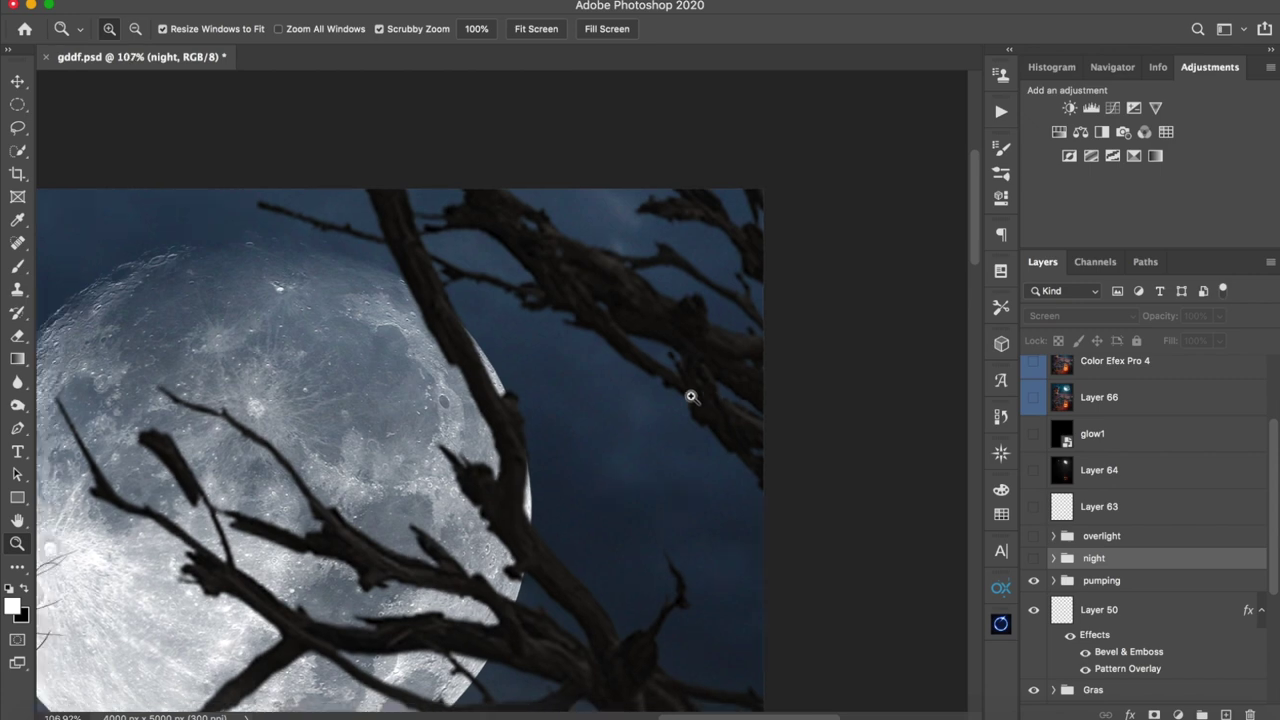
- Turn the night group back on and compare its rim light on the hilltop and large bare tree
click(700, 484)
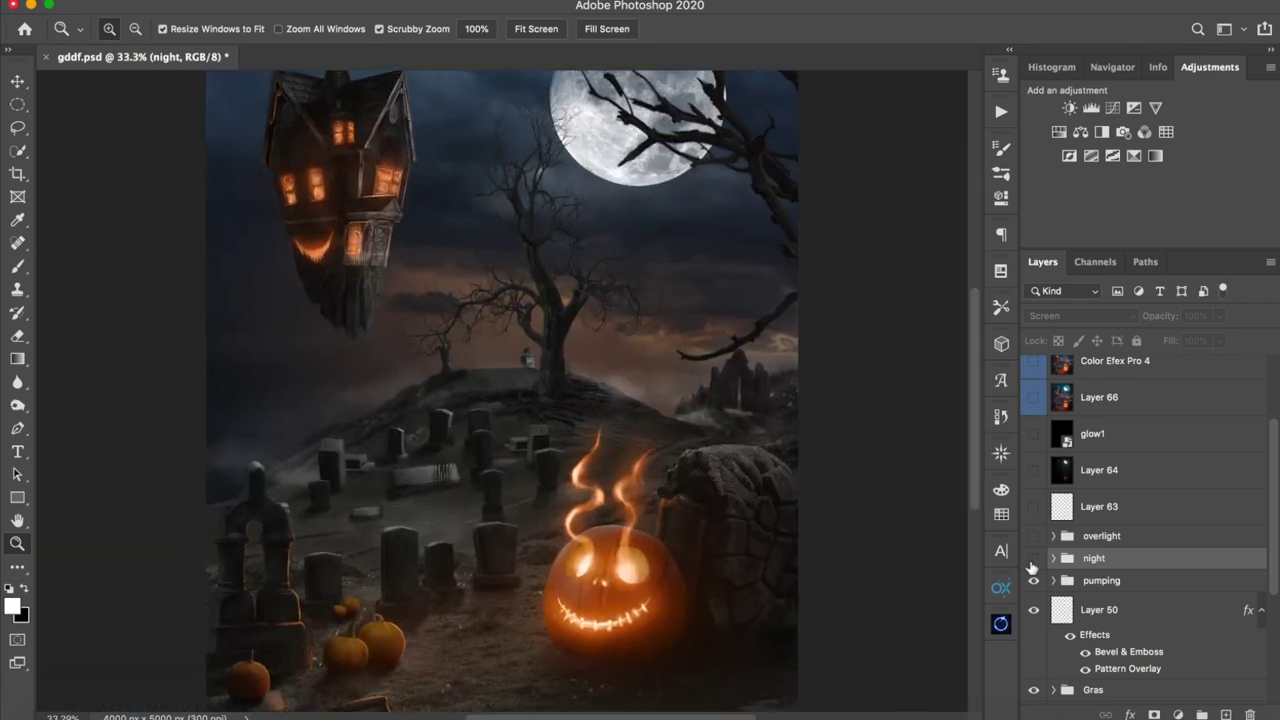
click(1034, 560)
click(560, 378)
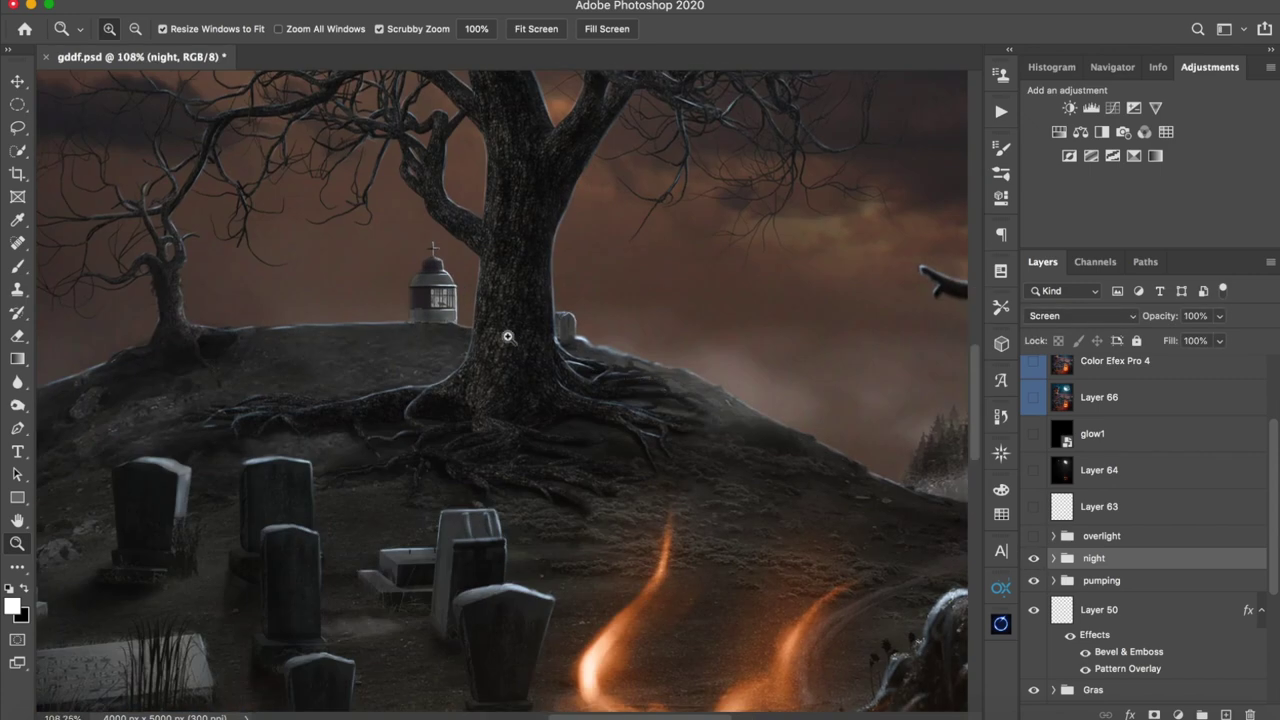
drag(506, 240, 565, 711)
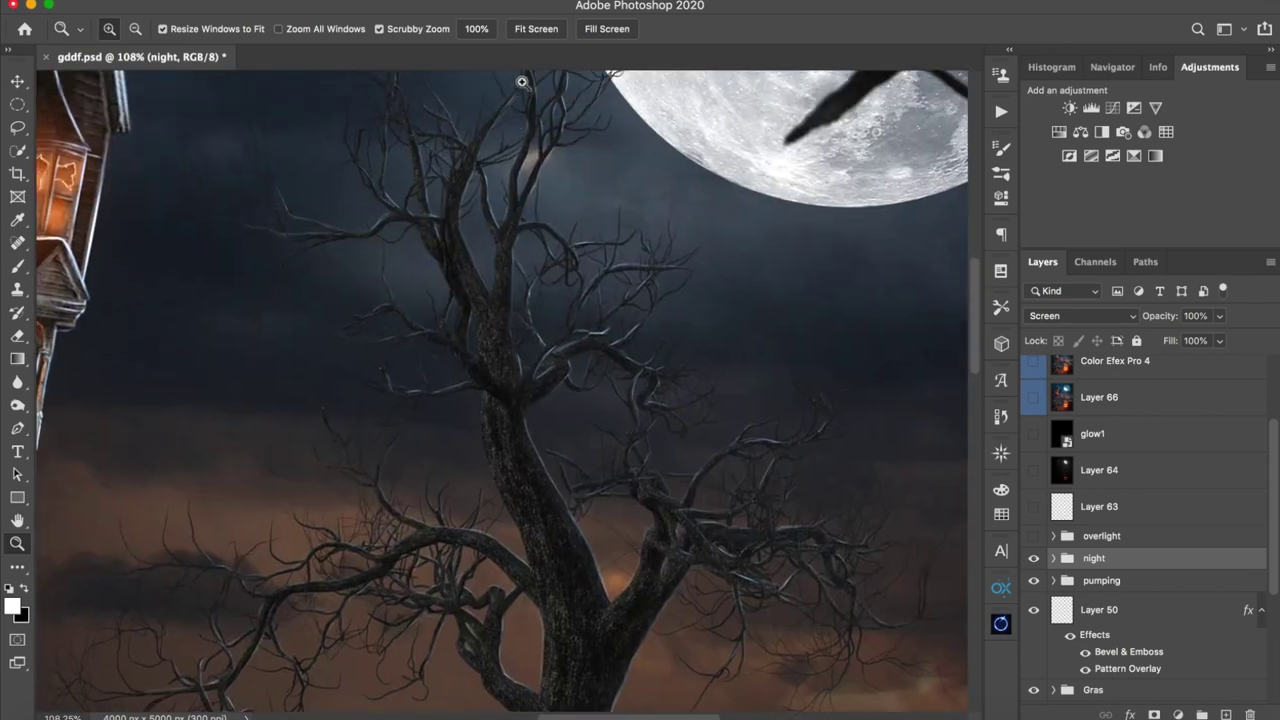
click(1032, 563)
click(1032, 563)
drag(806, 551, 741, 641)
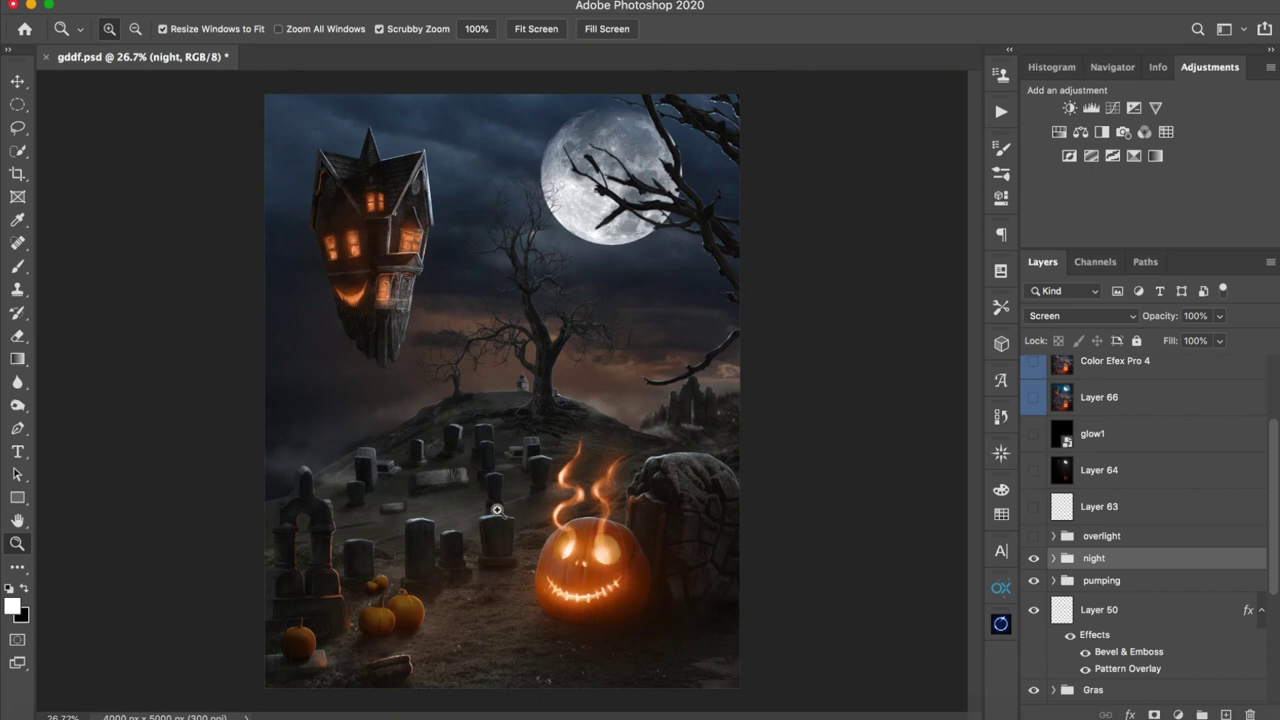
- Compare the moonlight edges on the gravestones and the foreground pumpkin with the night group off and on
drag(477, 560, 522, 544)
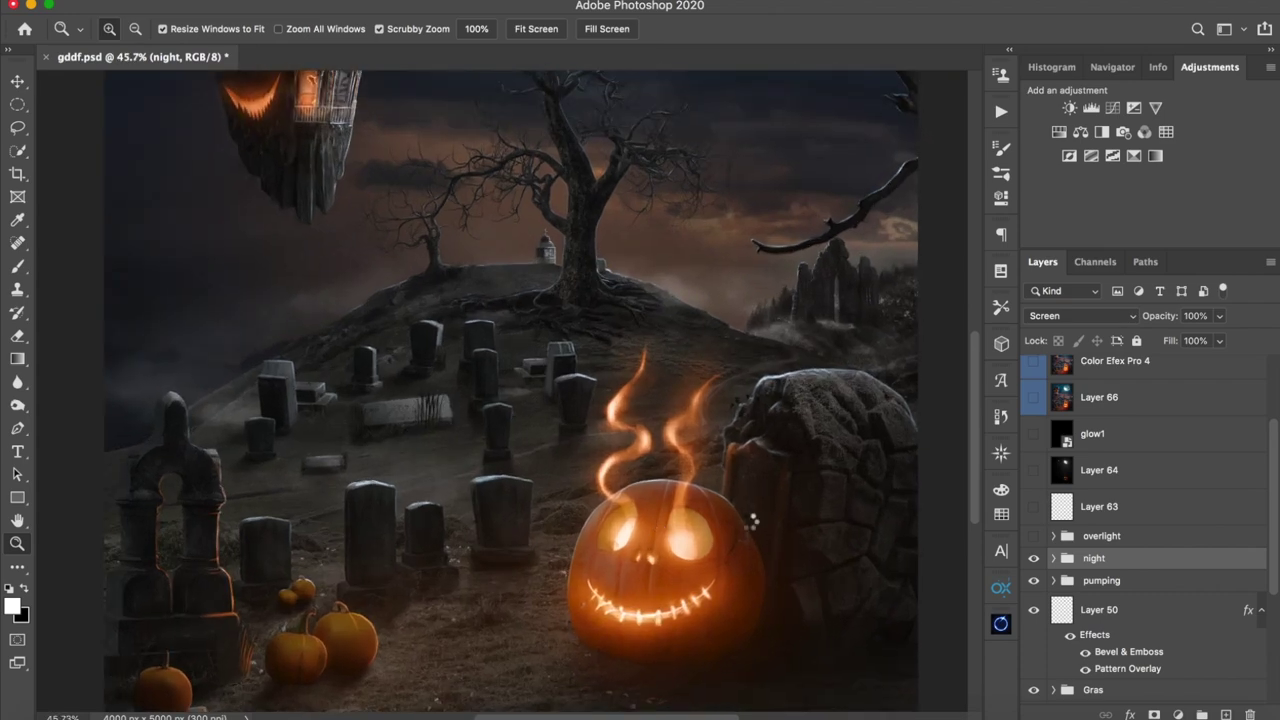
click(1034, 558)
click(1034, 559)
drag(841, 493, 810, 496)
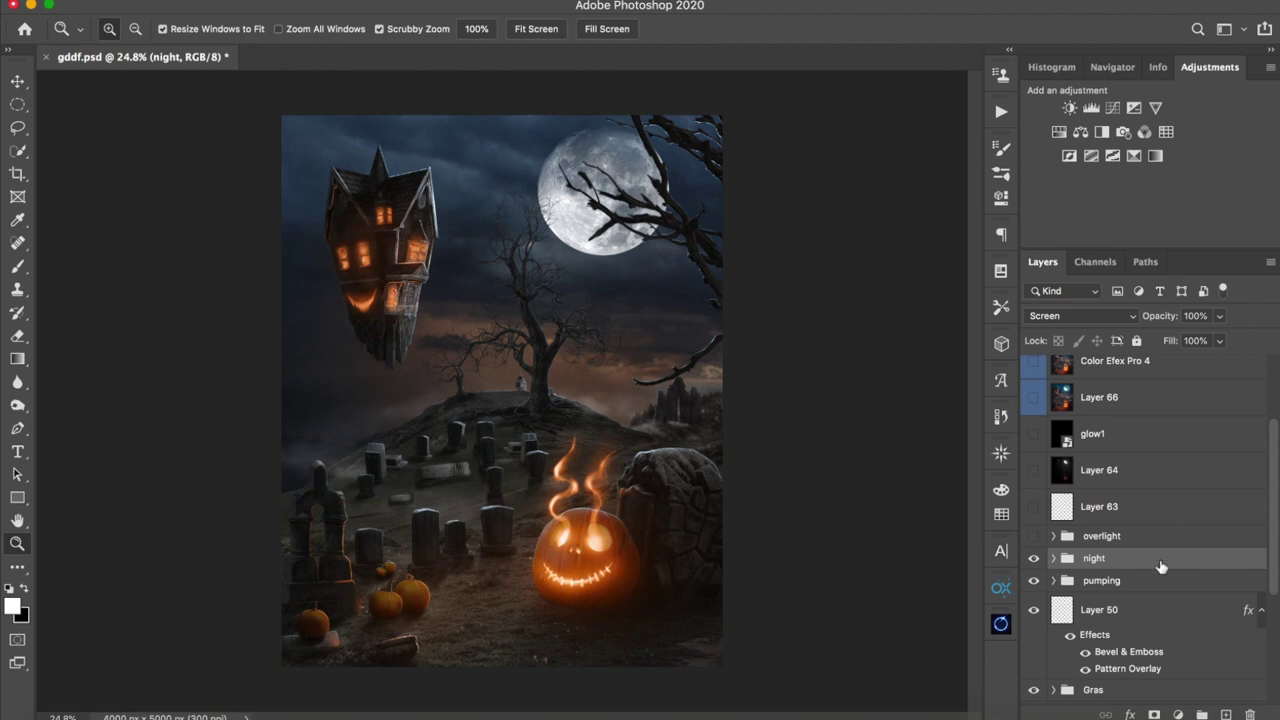
- Turn on the overlight group and compare its orange light on the gravestones and tree
click(1150, 537)
click(1034, 536)
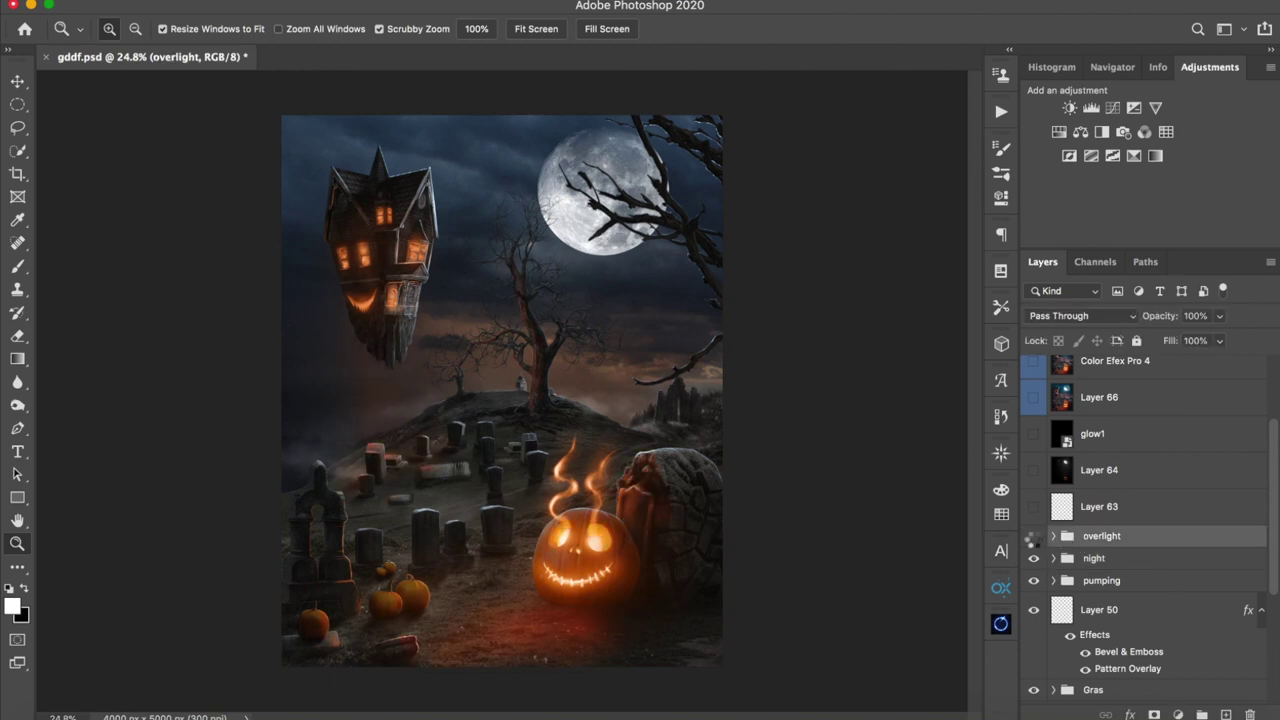
click(1034, 536)
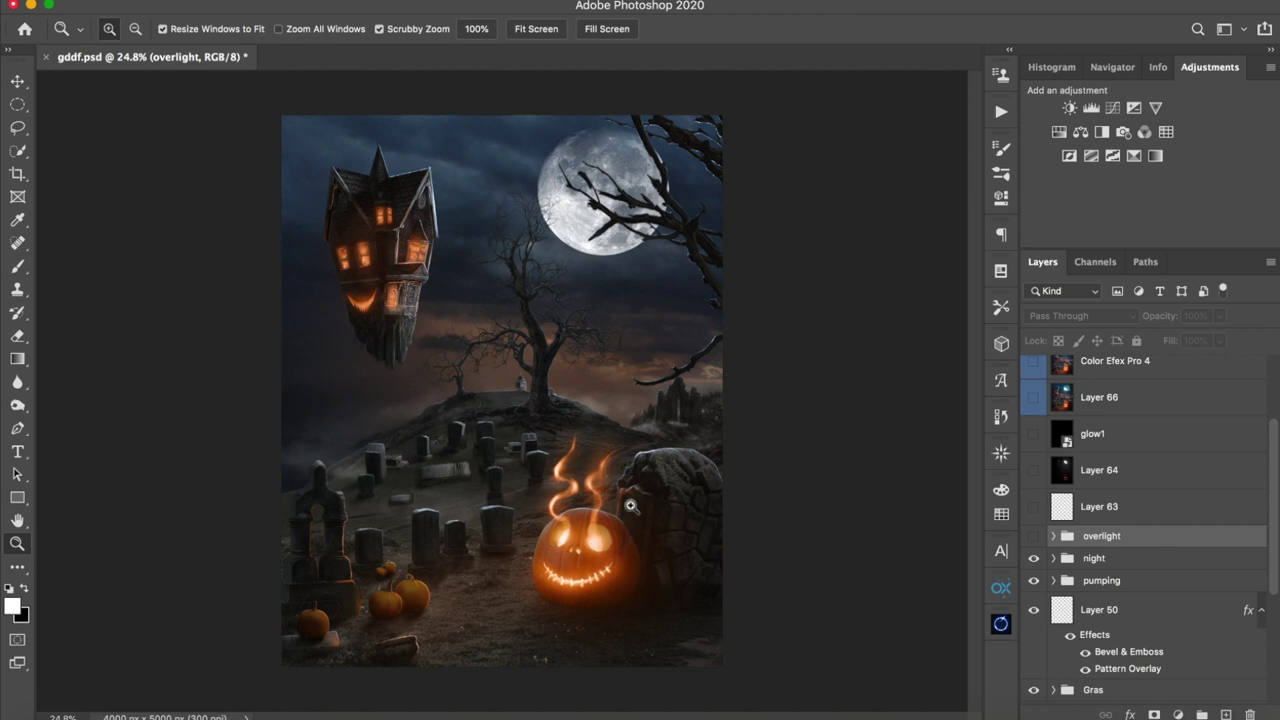
click(1034, 537)
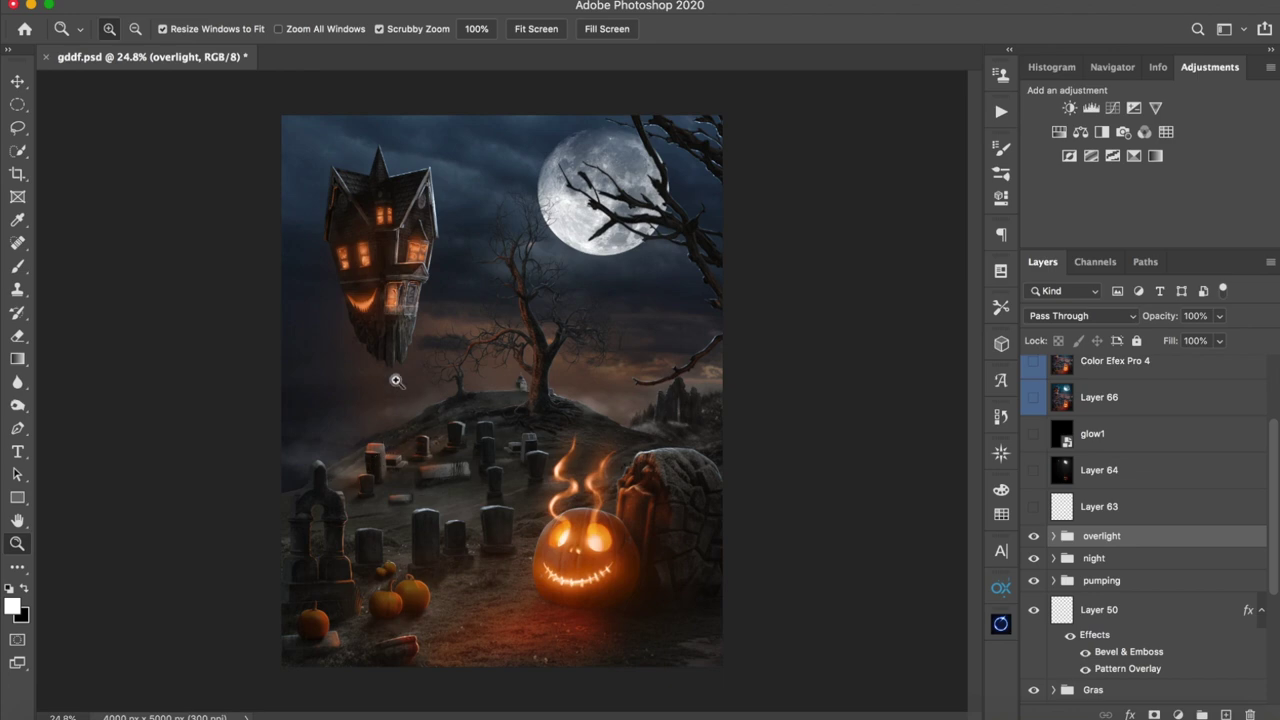
drag(359, 465, 945, 555)
click(1034, 537)
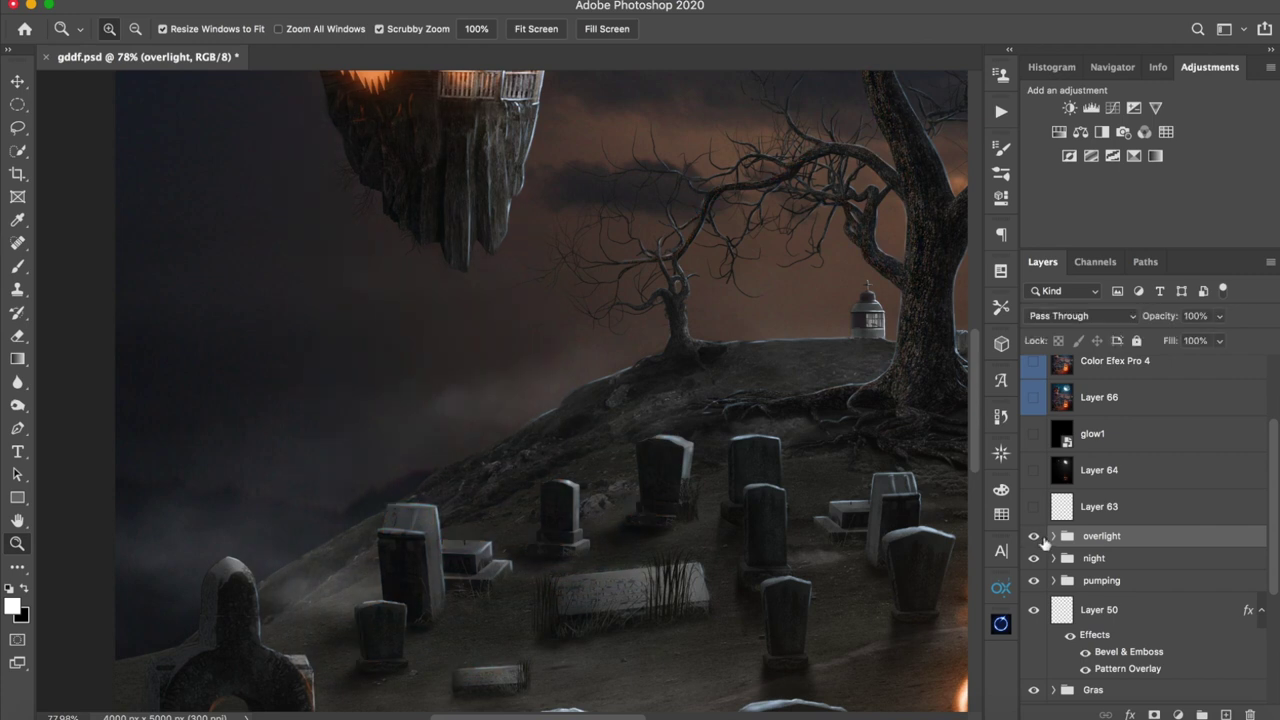
click(1034, 537)
- Expand the overlight group and check the stf layer's blend mode and its effect across the composite
click(1052, 536)
scroll(1152, 578, down, 1)
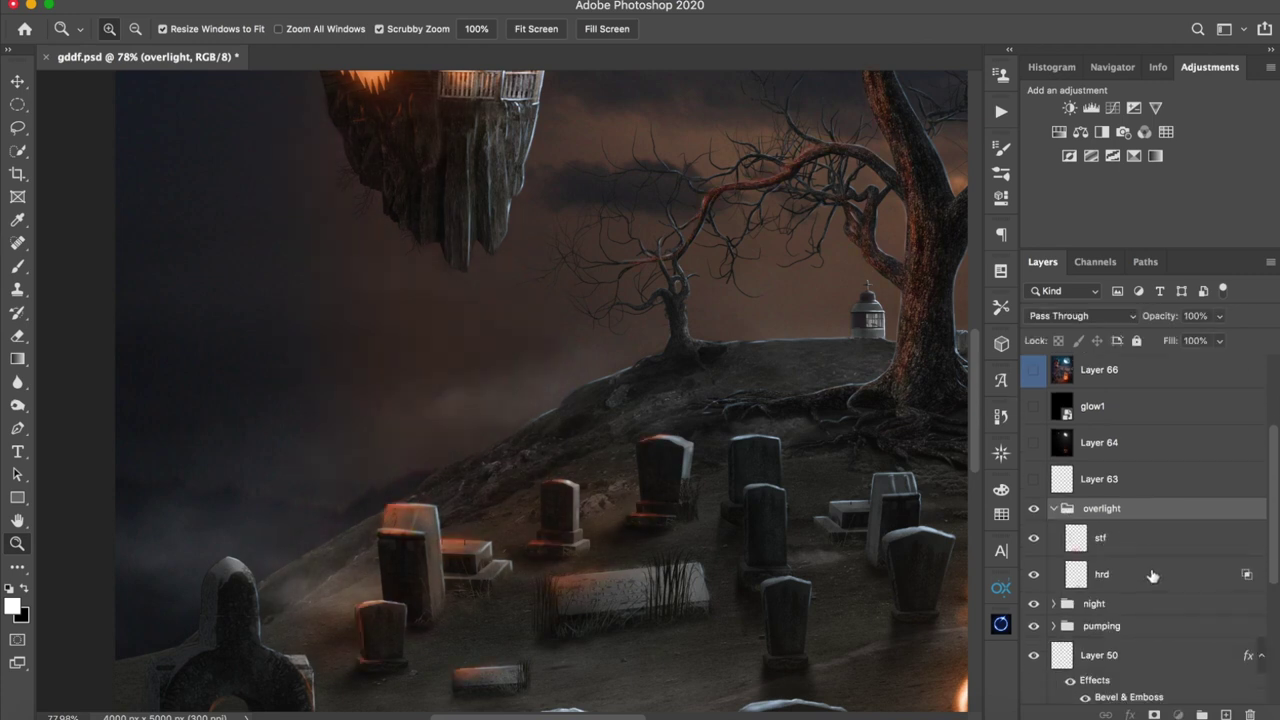
click(1145, 545)
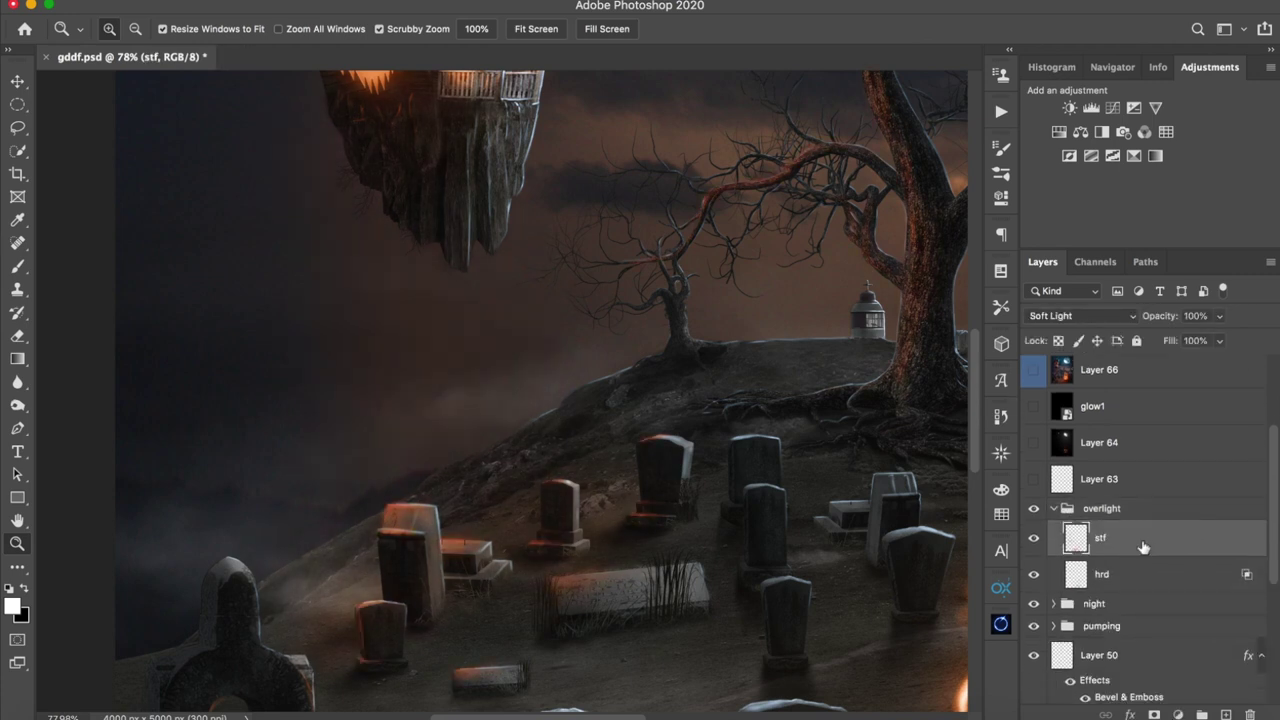
click(1075, 316)
click(1083, 320)
drag(820, 506, 726, 297)
drag(794, 391, 732, 438)
scroll(500, 540, up, 2)
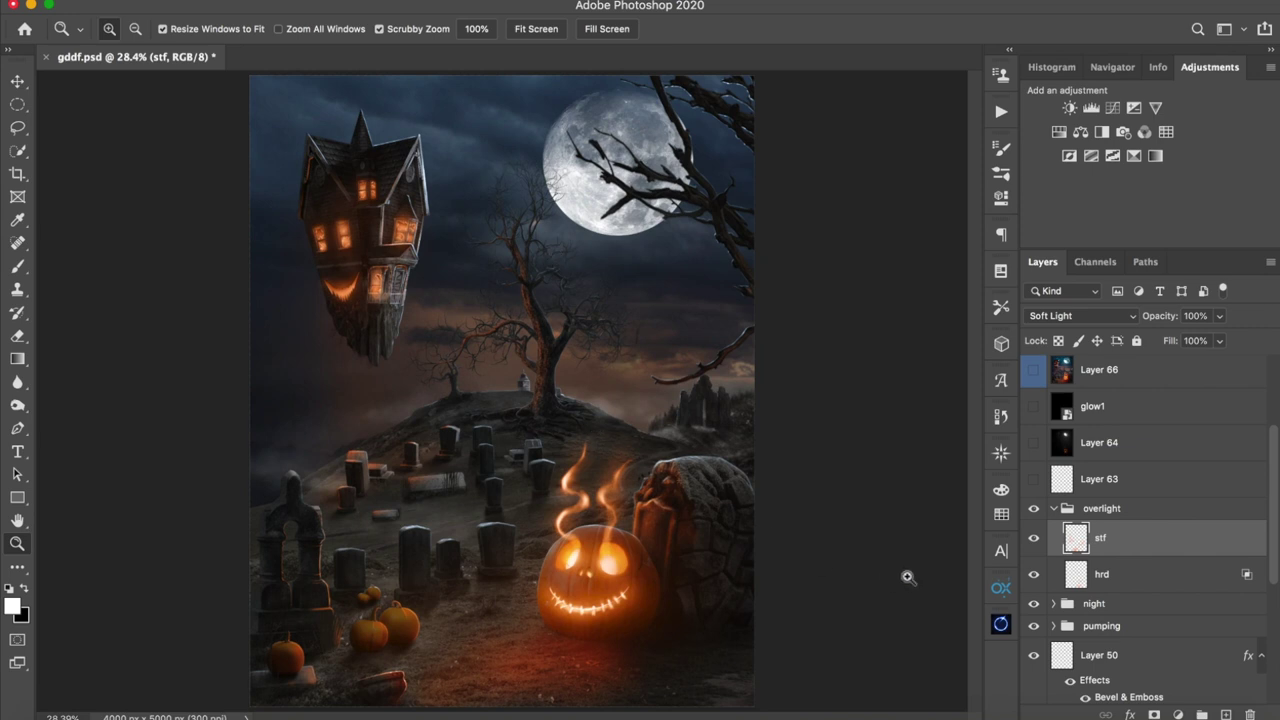
- Hide the stf layer and compare the ground around the glowing pumpkin with the hrd layer off and on
click(1033, 540)
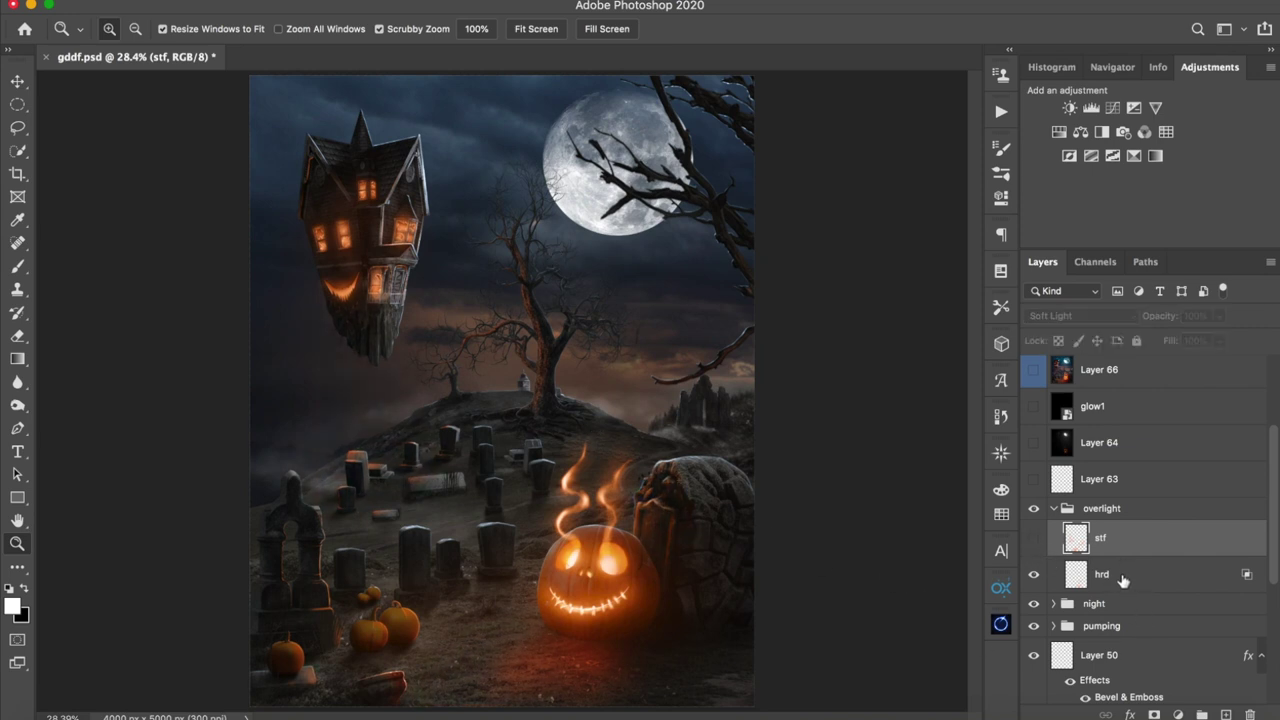
click(1122, 580)
drag(585, 683, 686, 566)
drag(738, 531, 717, 531)
drag(740, 474, 727, 524)
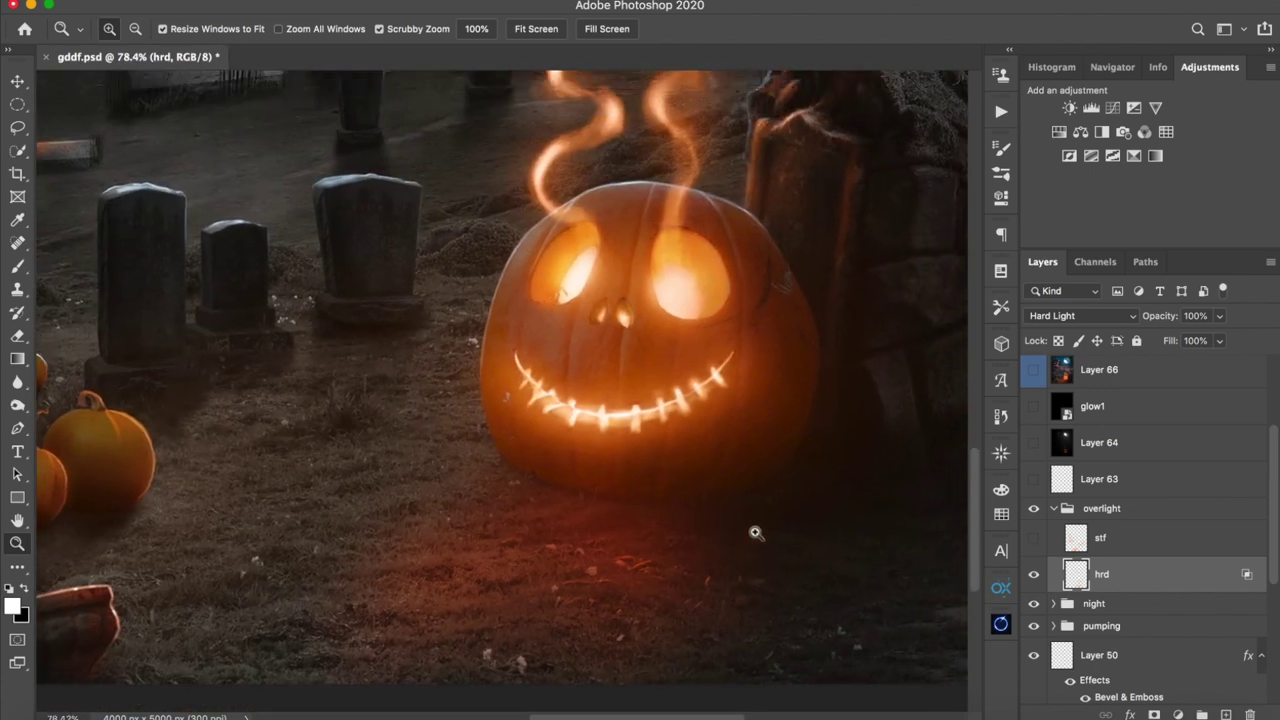
click(1034, 576)
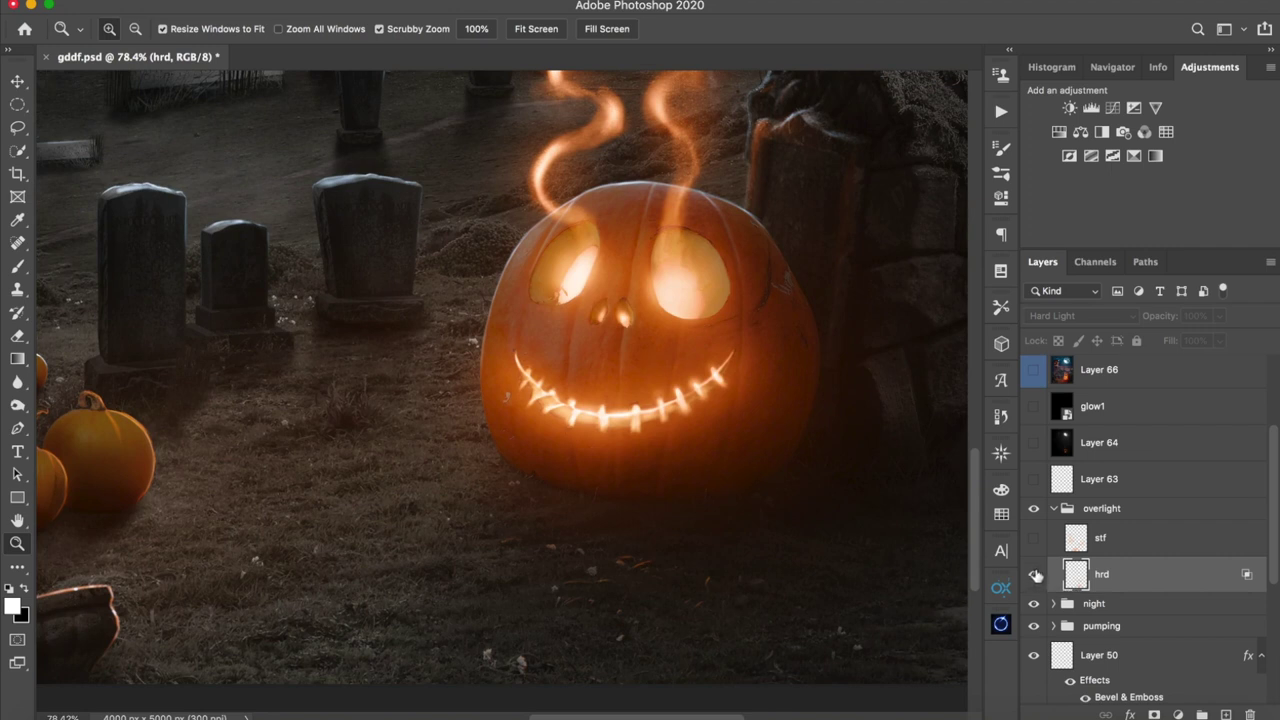
click(1034, 576)
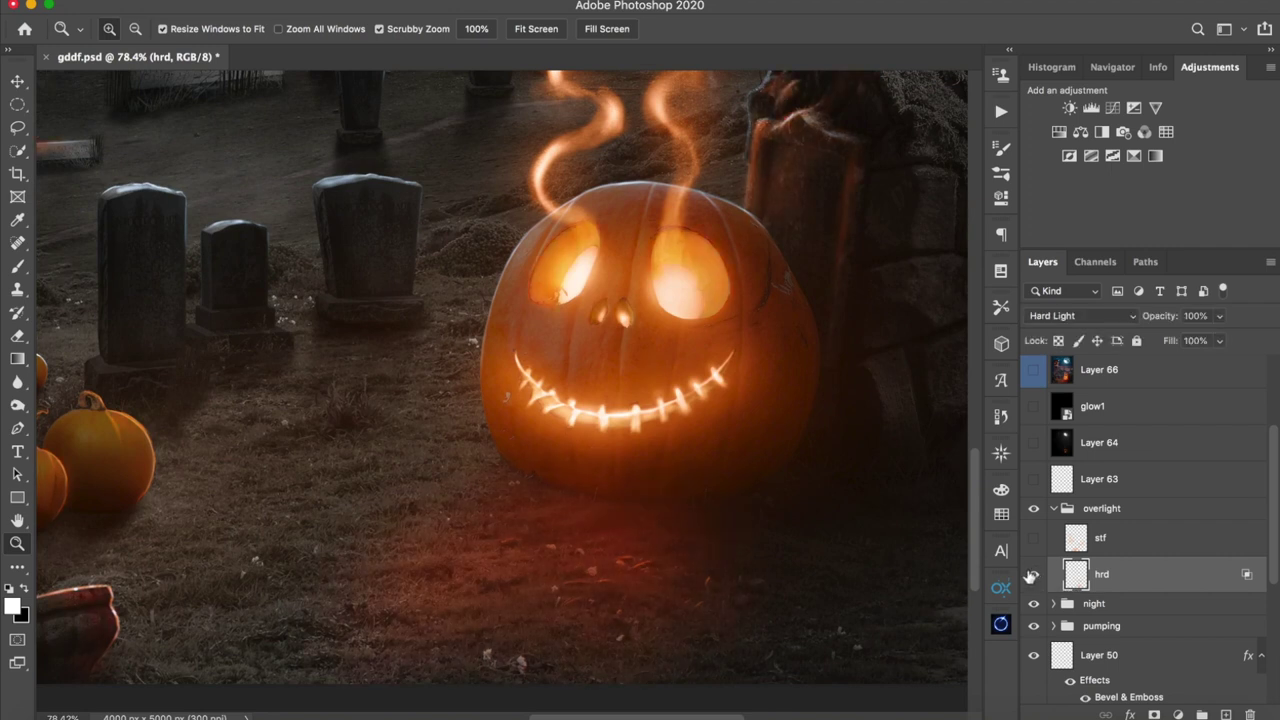
- Hide the hrd layer and compare the area around the glowing pumpkin with the stf layer off and on
double_click(1170, 538)
click(1213, 70)
click(1034, 574)
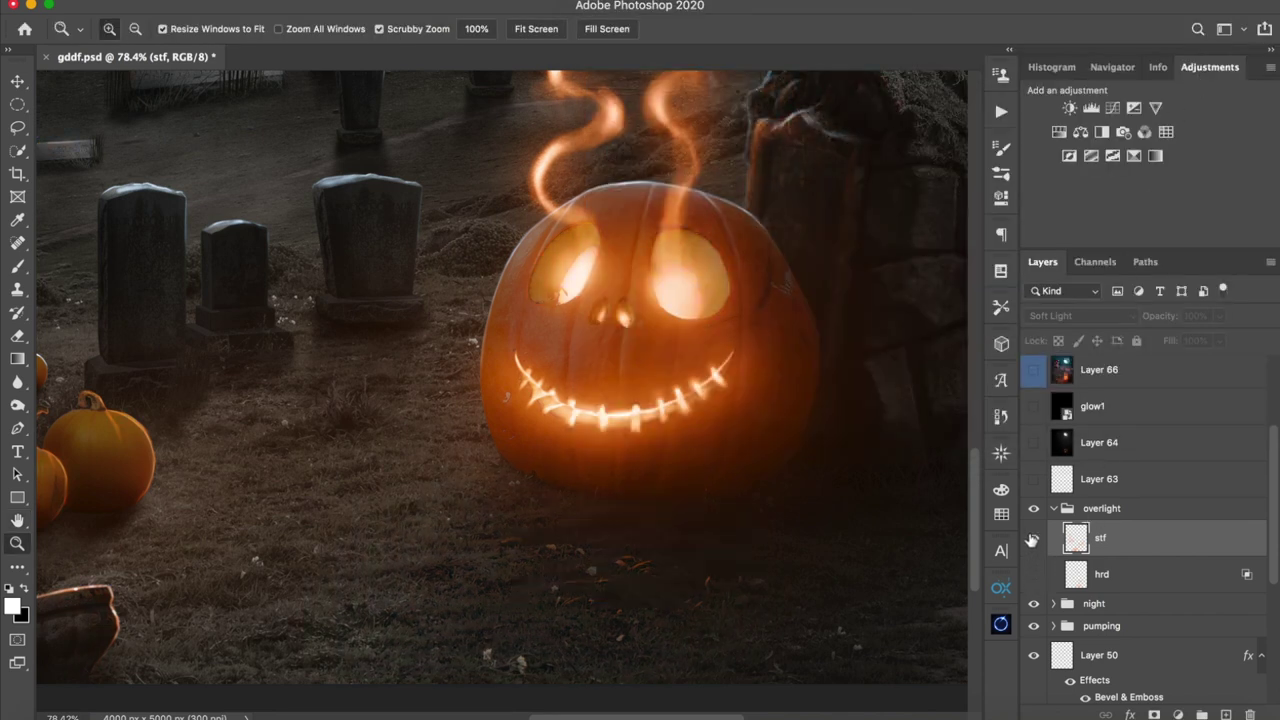
click(1034, 538)
click(1034, 540)
click(1034, 540)
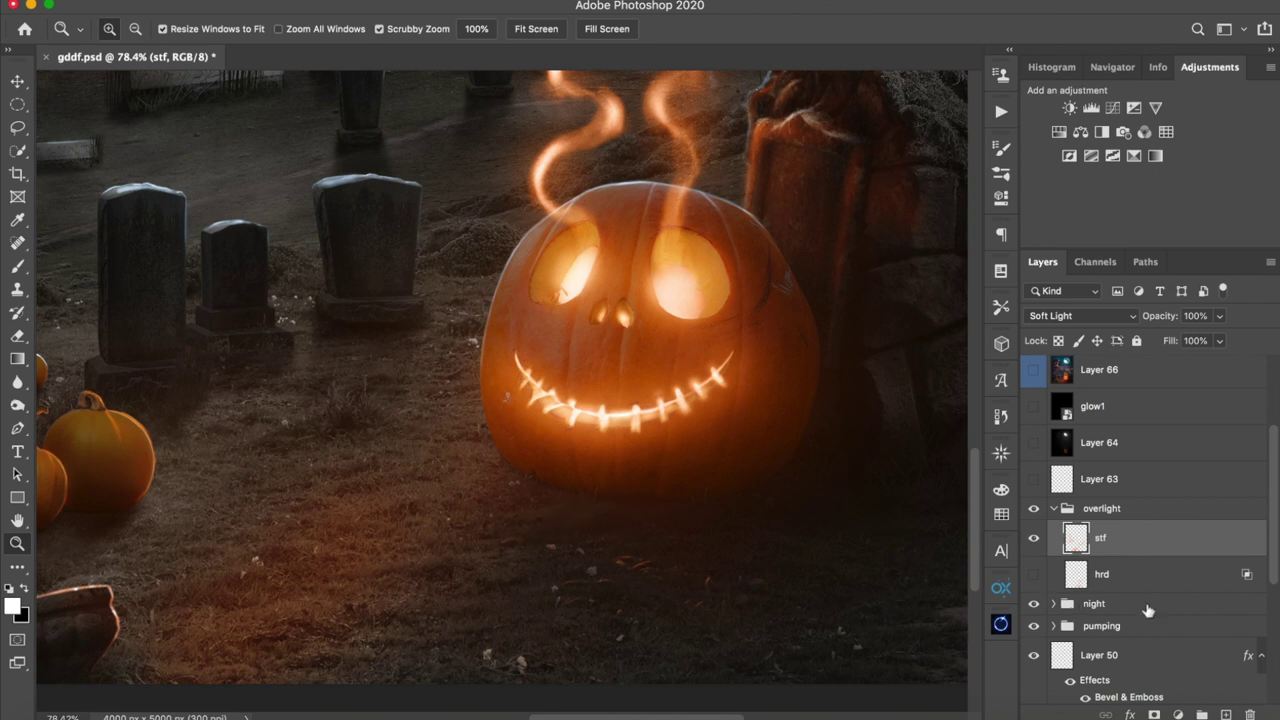
- Turn the hrd layer back on and view the whole composite
click(1160, 578)
click(1034, 574)
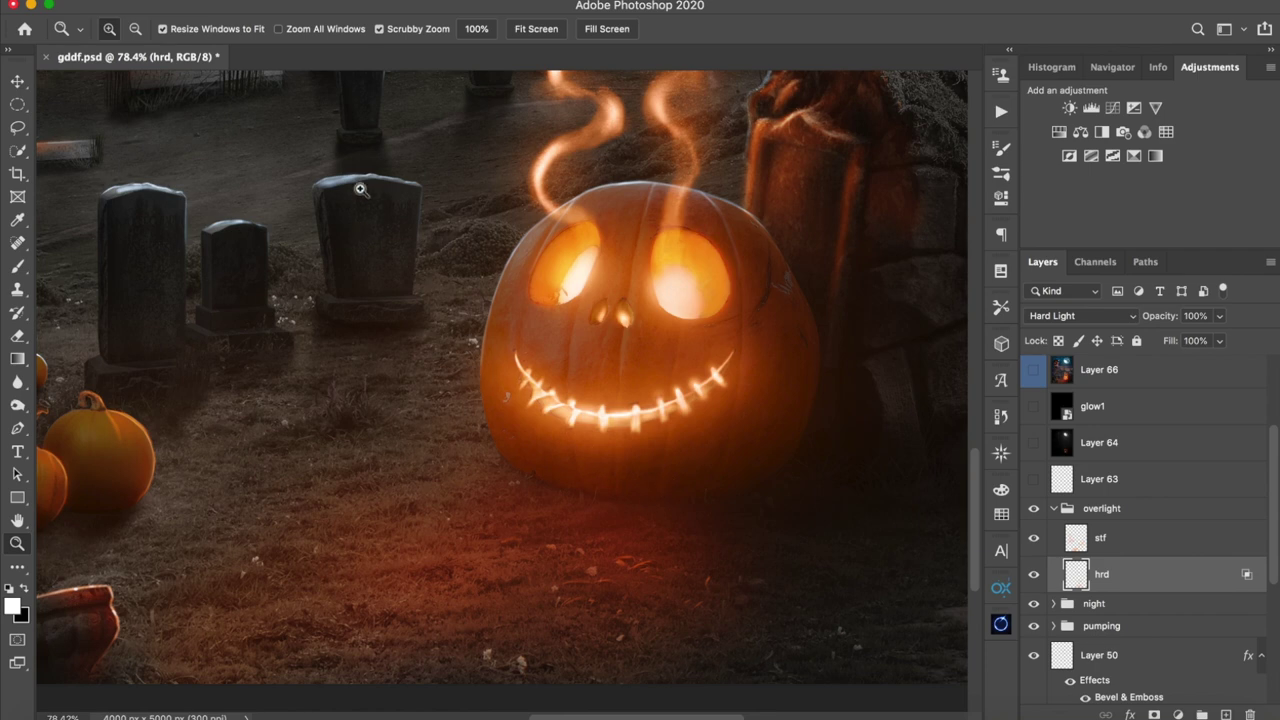
drag(360, 197, 254, 191)
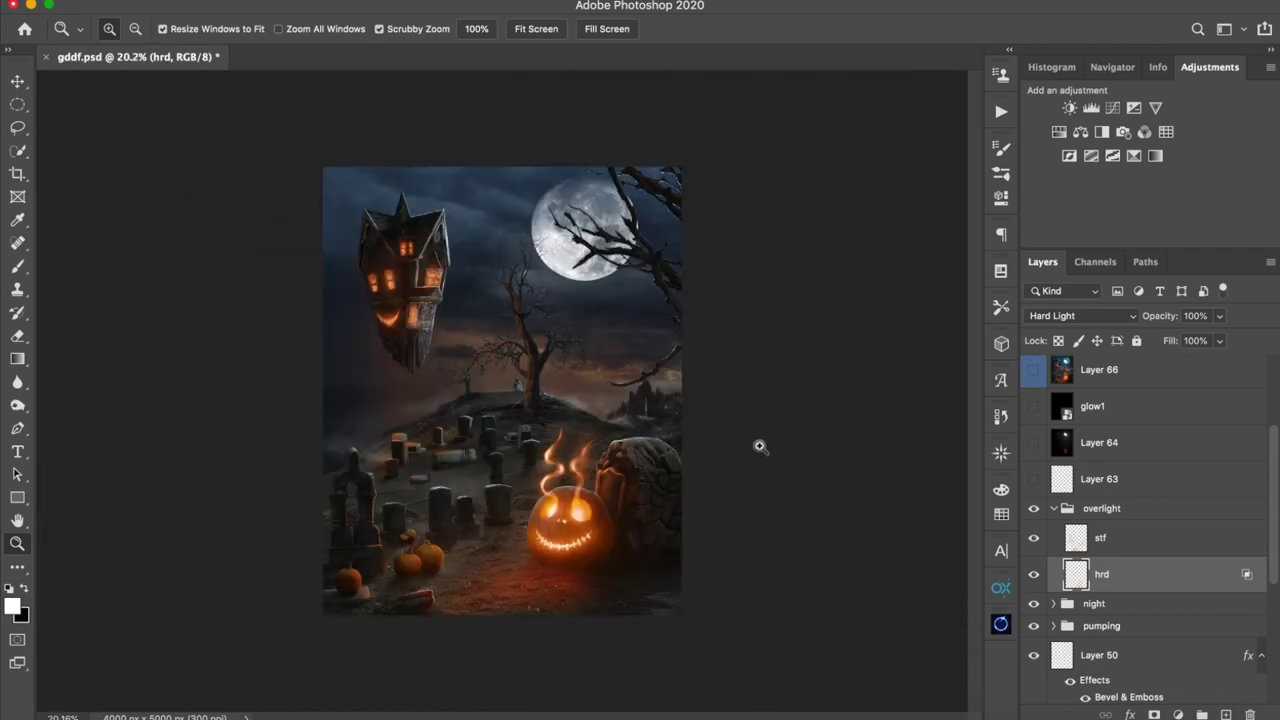
- Check the blend modes of the stf and hrd layers and collapse the overlight group
click(1148, 545)
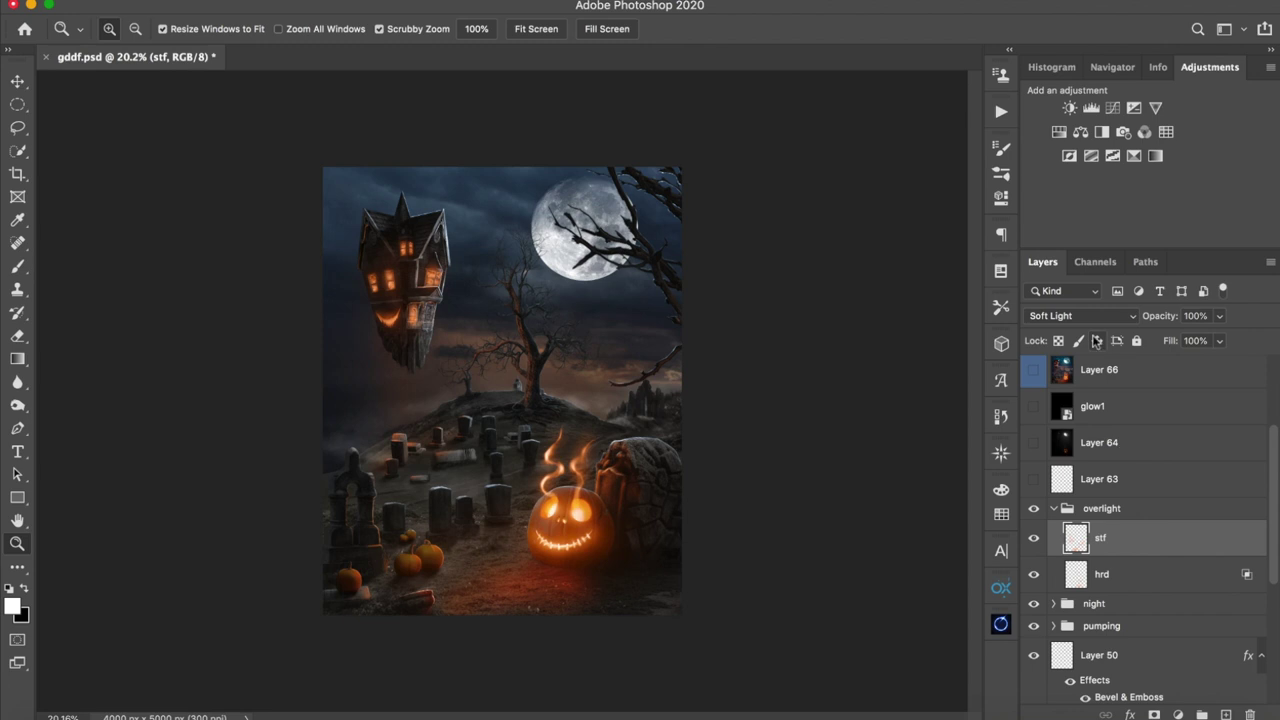
click(1134, 590)
click(1173, 537)
click(1056, 510)
click(1054, 509)
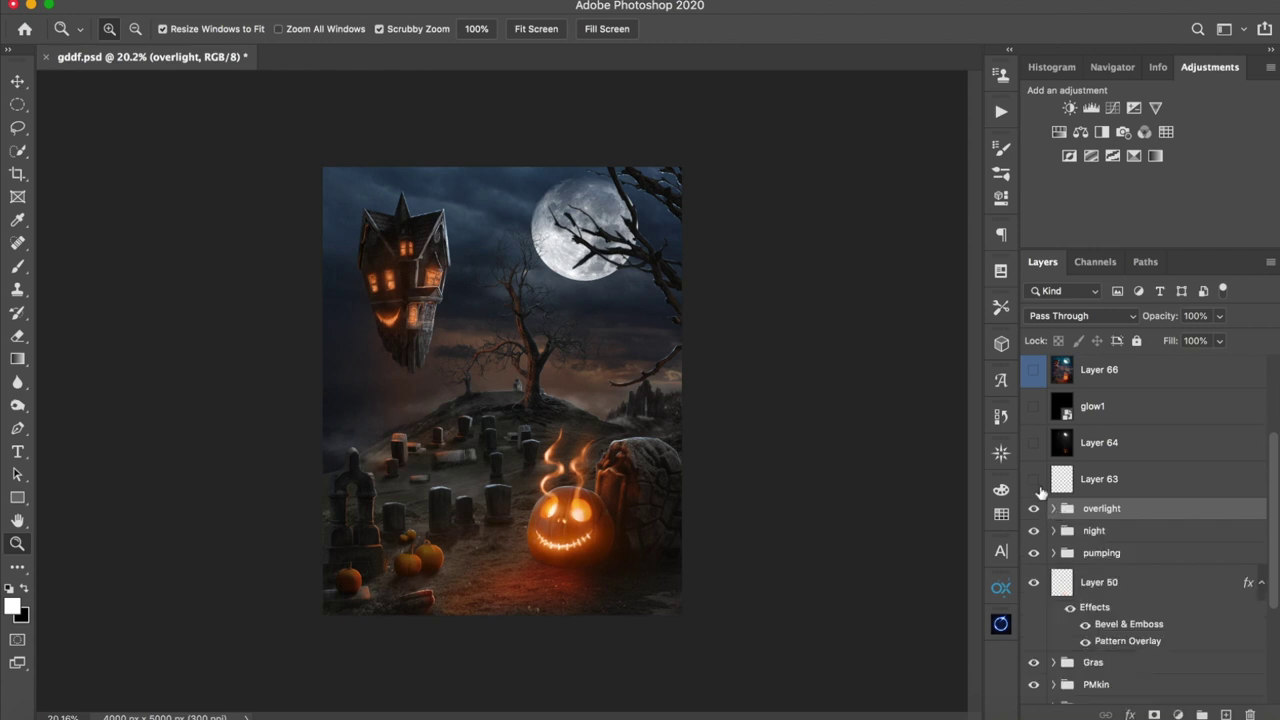
- Turn on Layer 63 above the overlight group and compare the composite with it off and on
click(1034, 481)
click(1033, 483)
click(1033, 483)
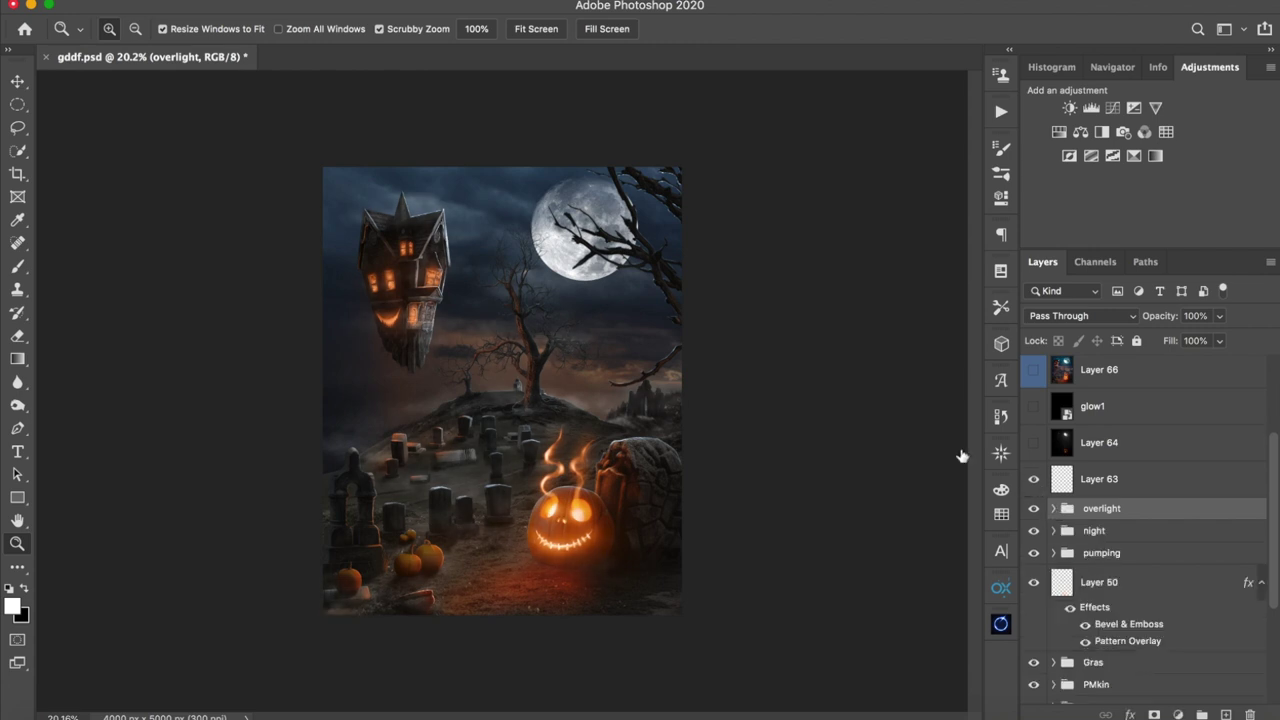
- Compare the sky and moon area of the composite with Layer 64 on and off
drag(575, 437, 565, 445)
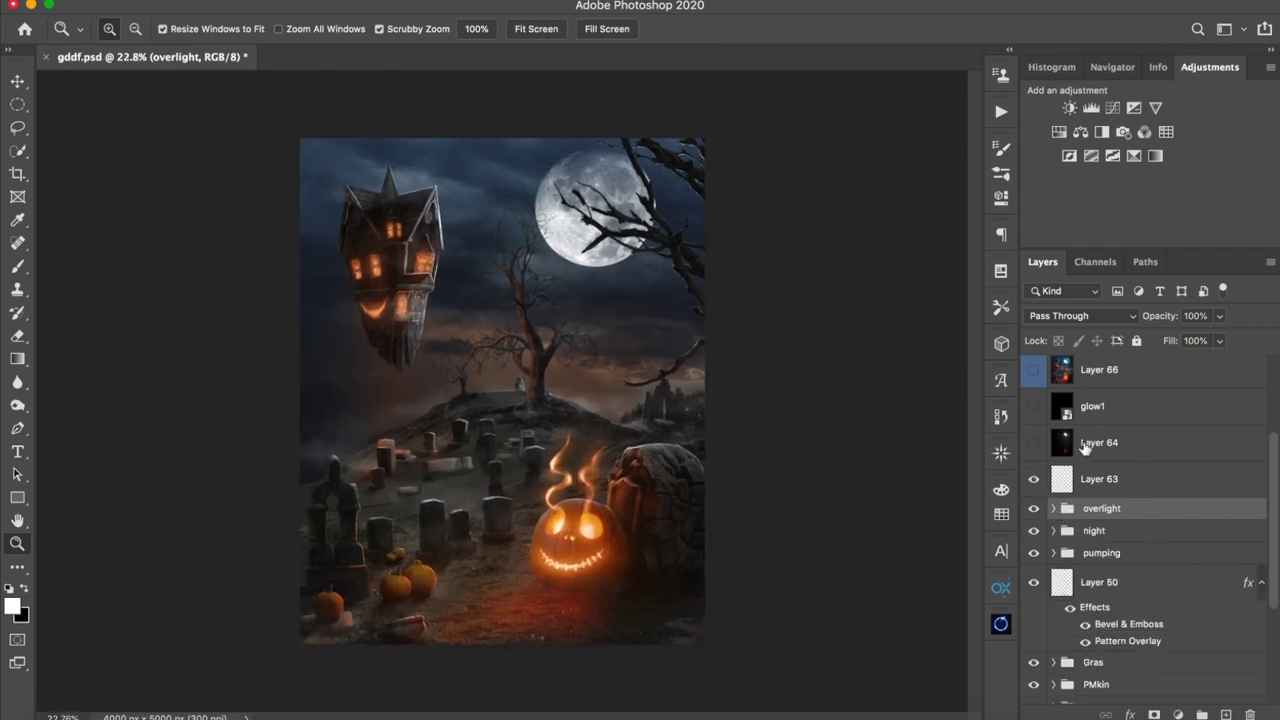
click(1033, 449)
drag(629, 222, 868, 331)
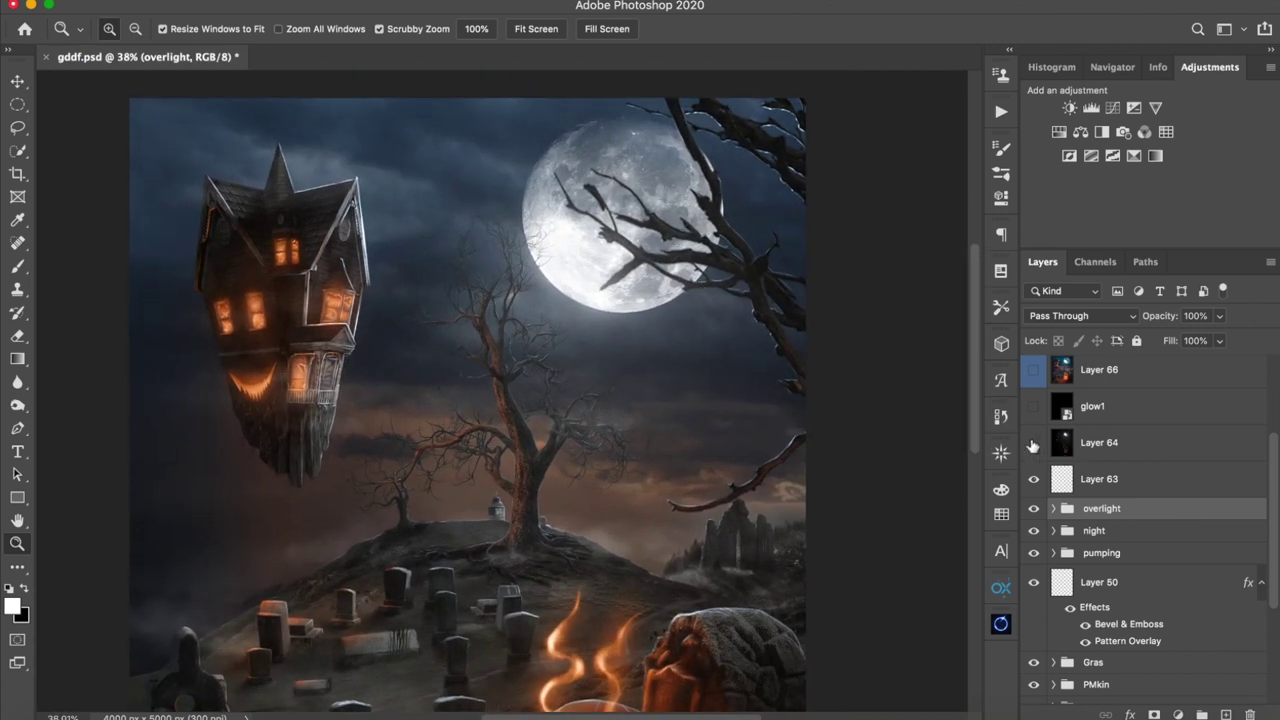
click(1033, 444)
- Add a temporary Threshold adjustment above the overlight group to check the brightest areas of the whole composite, and delete it
click(1113, 158)
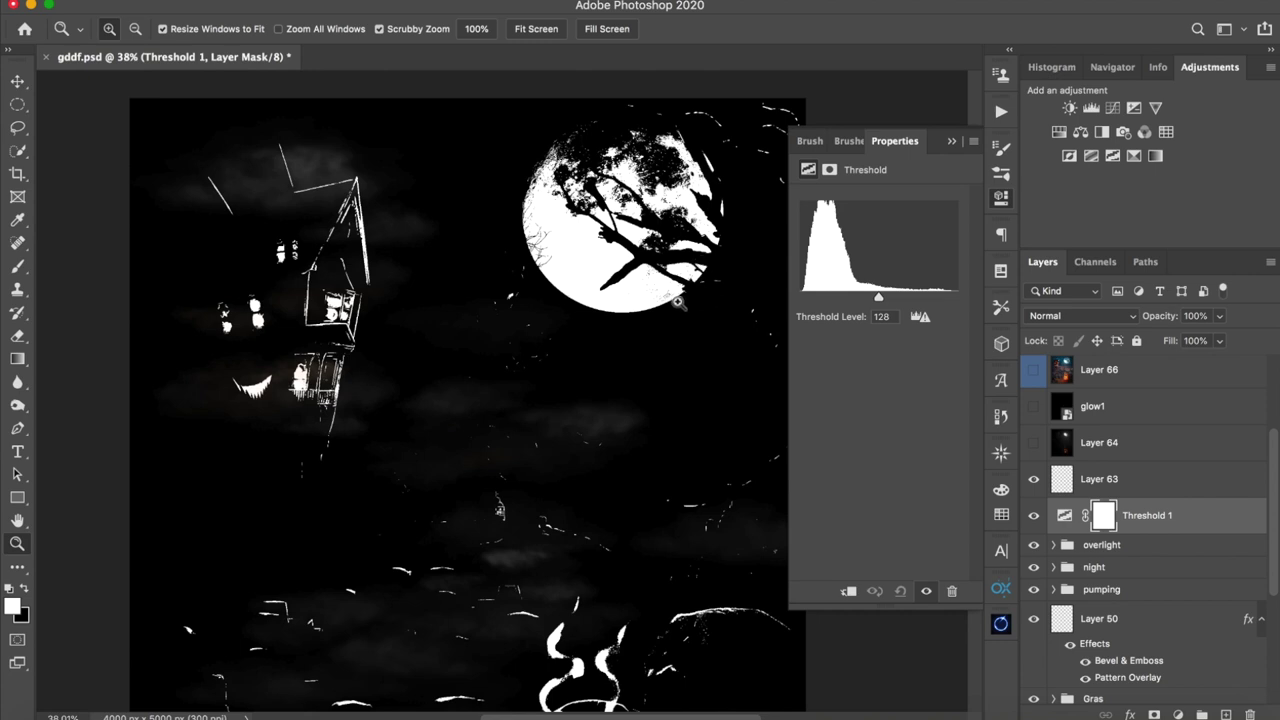
scroll(731, 363, down, 1)
scroll(689, 369, down, 1)
scroll(640, 437, down, 1)
scroll(640, 437, down, 2)
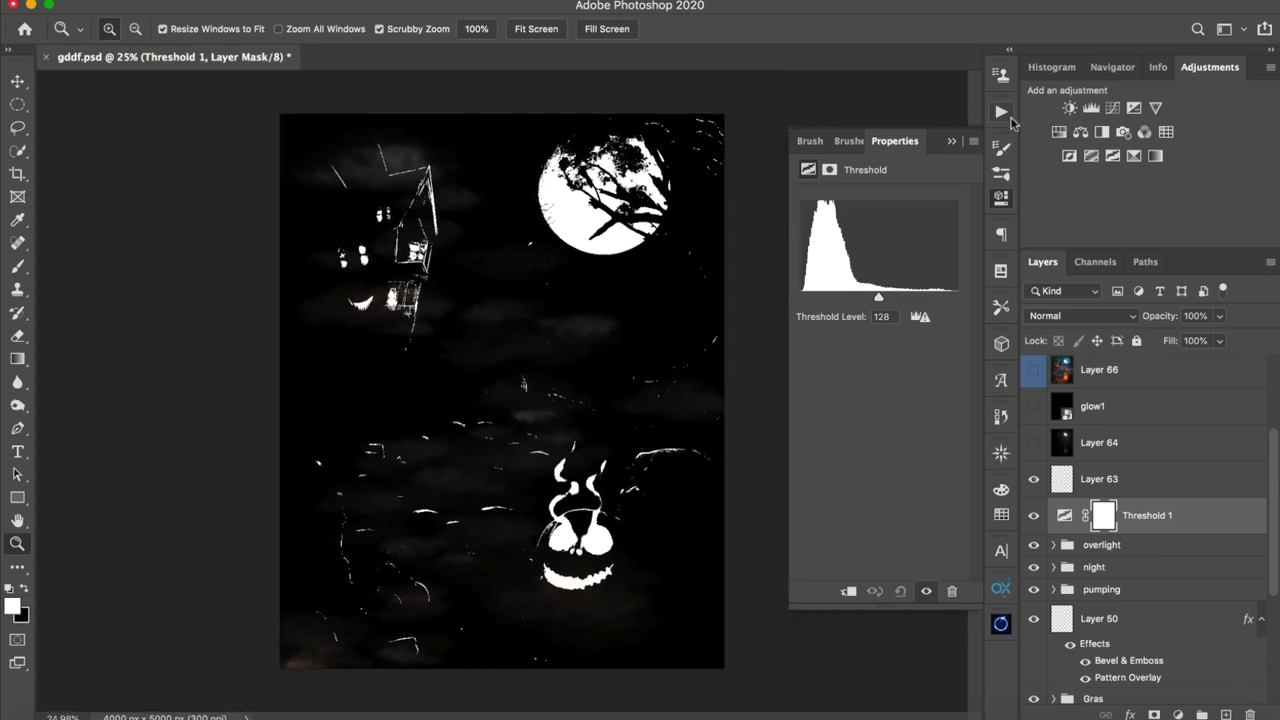
click(952, 141)
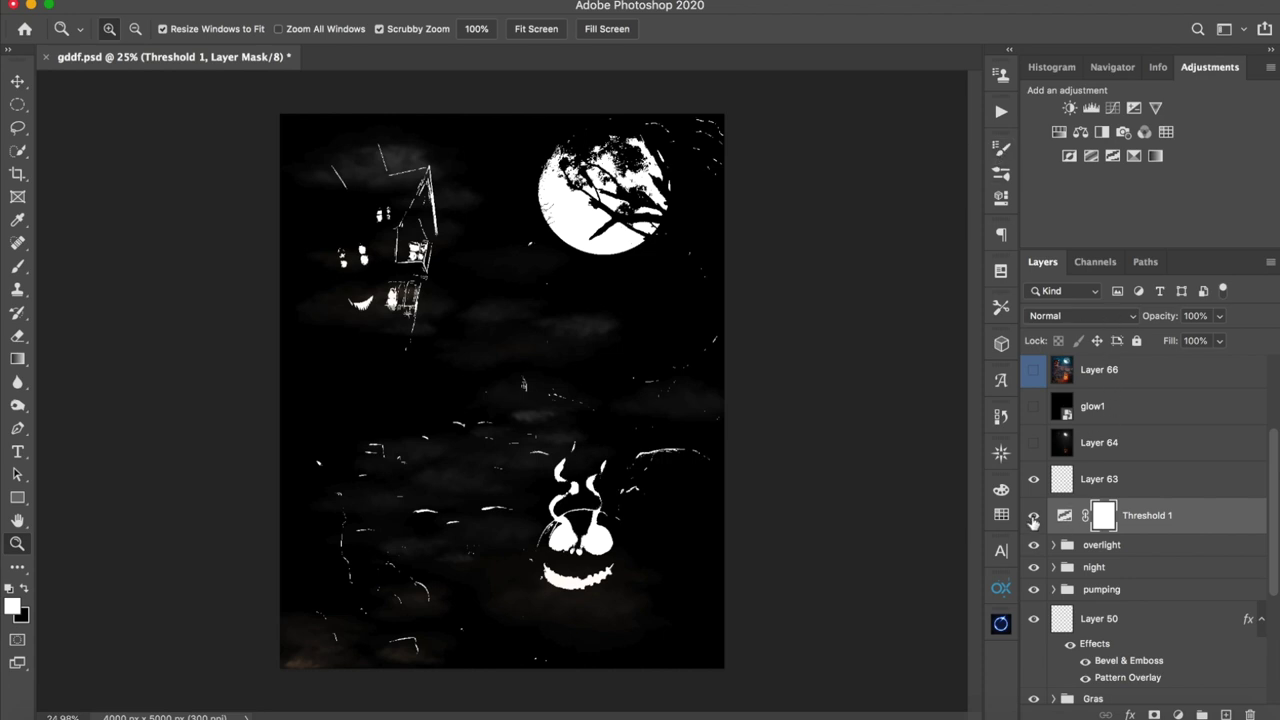
click(1250, 714)
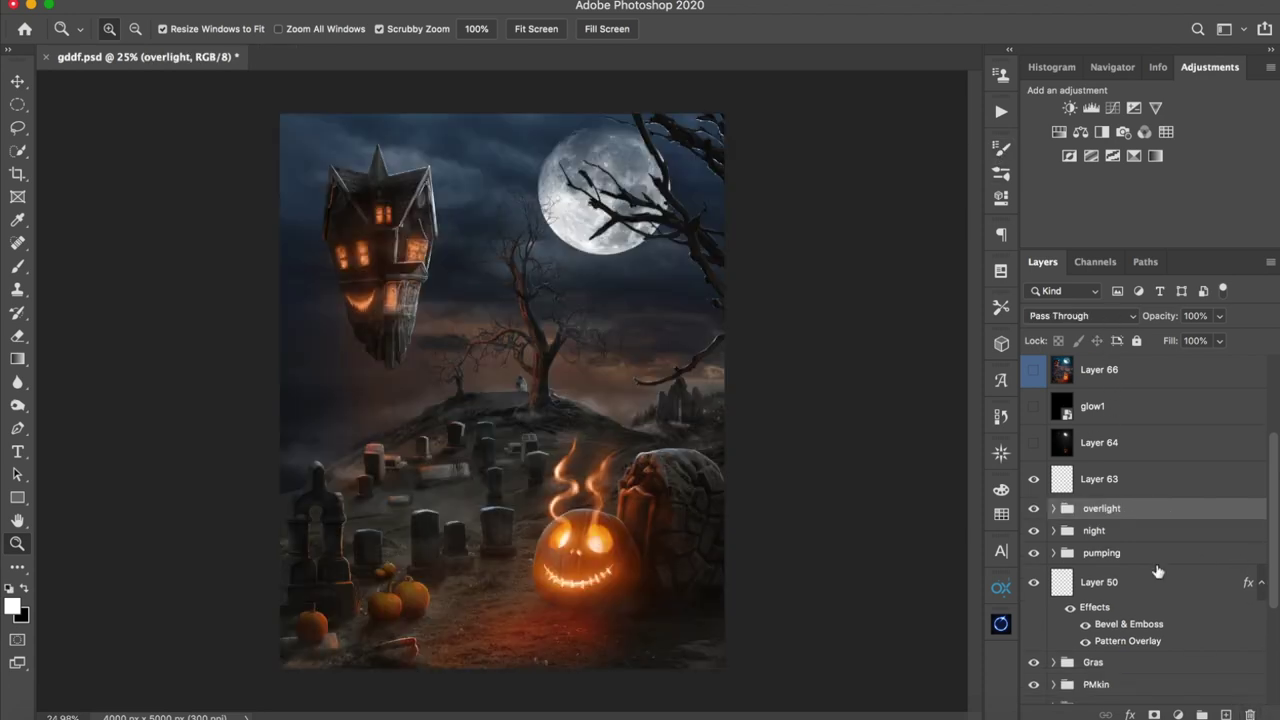
- Select Layer 64 above Layer 63 and turn it on
click(1121, 485)
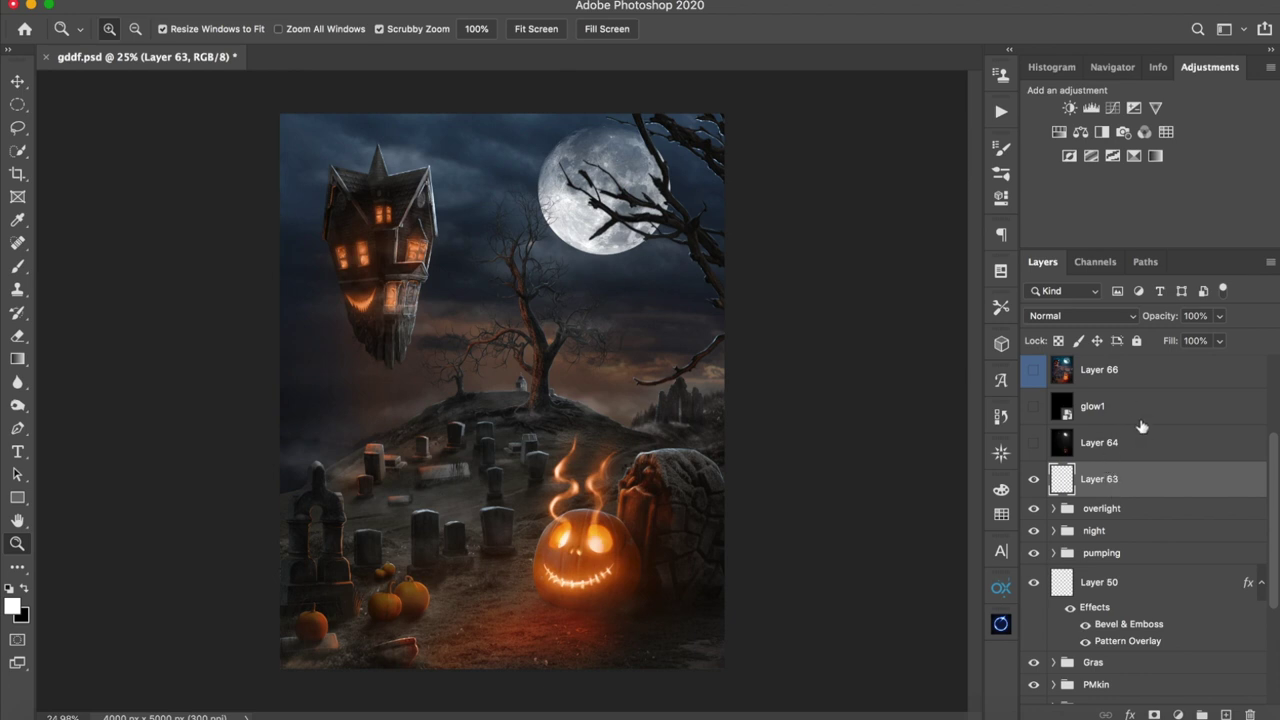
click(1099, 443)
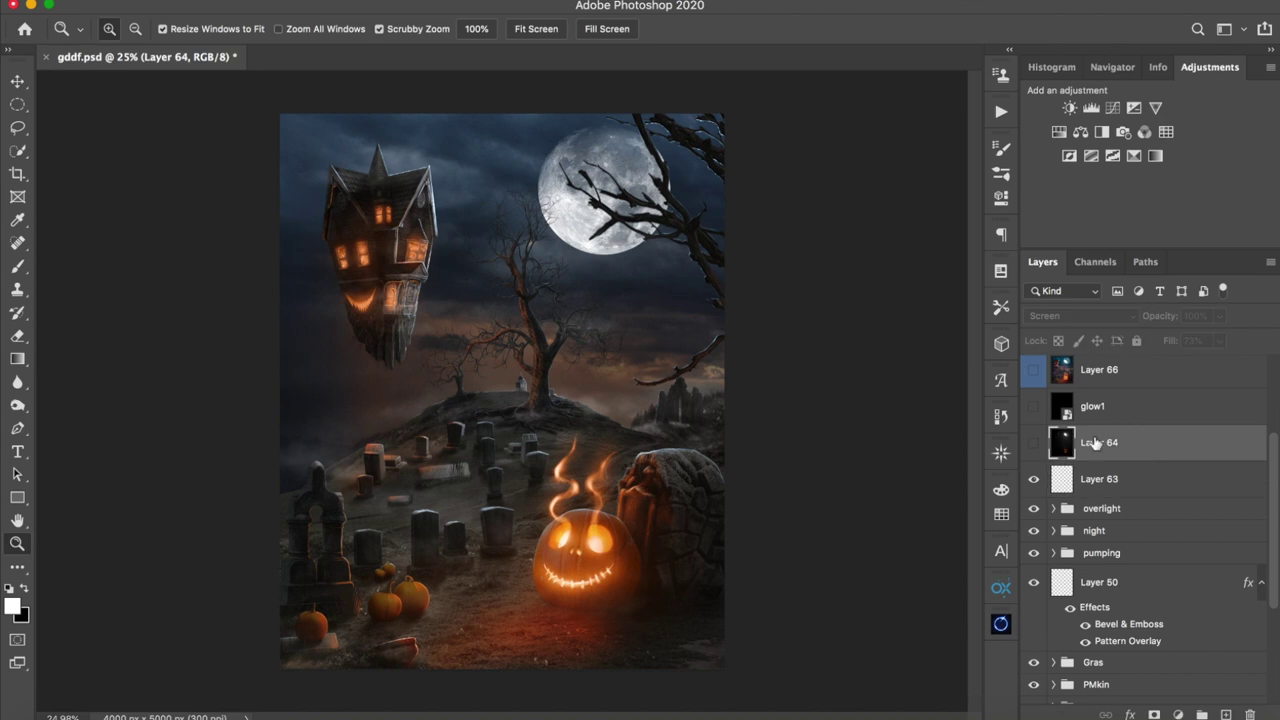
click(1032, 441)
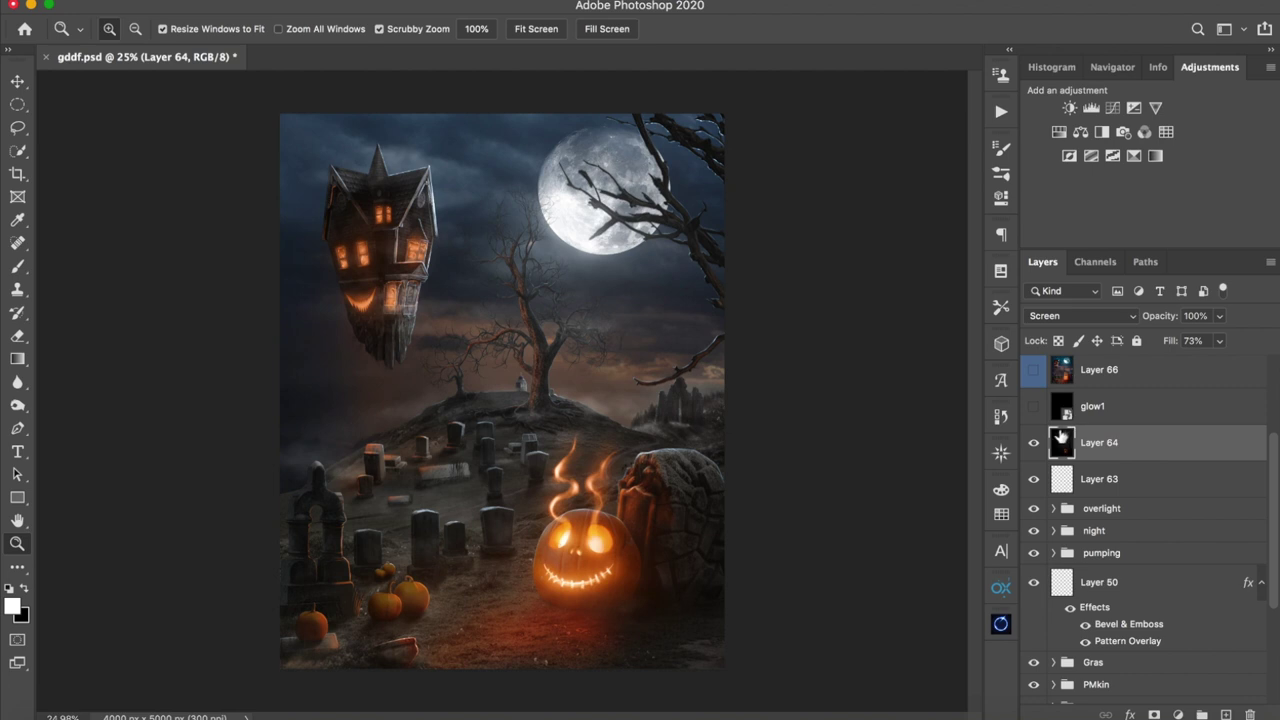
- Select the glow1 layer, turn it on and compare the composite with it off and on
click(1120, 407)
click(1033, 408)
click(1033, 410)
click(1033, 410)
click(1033, 410)
click(1033, 410)
drag(766, 380, 795, 380)
click(1033, 408)
click(1033, 408)
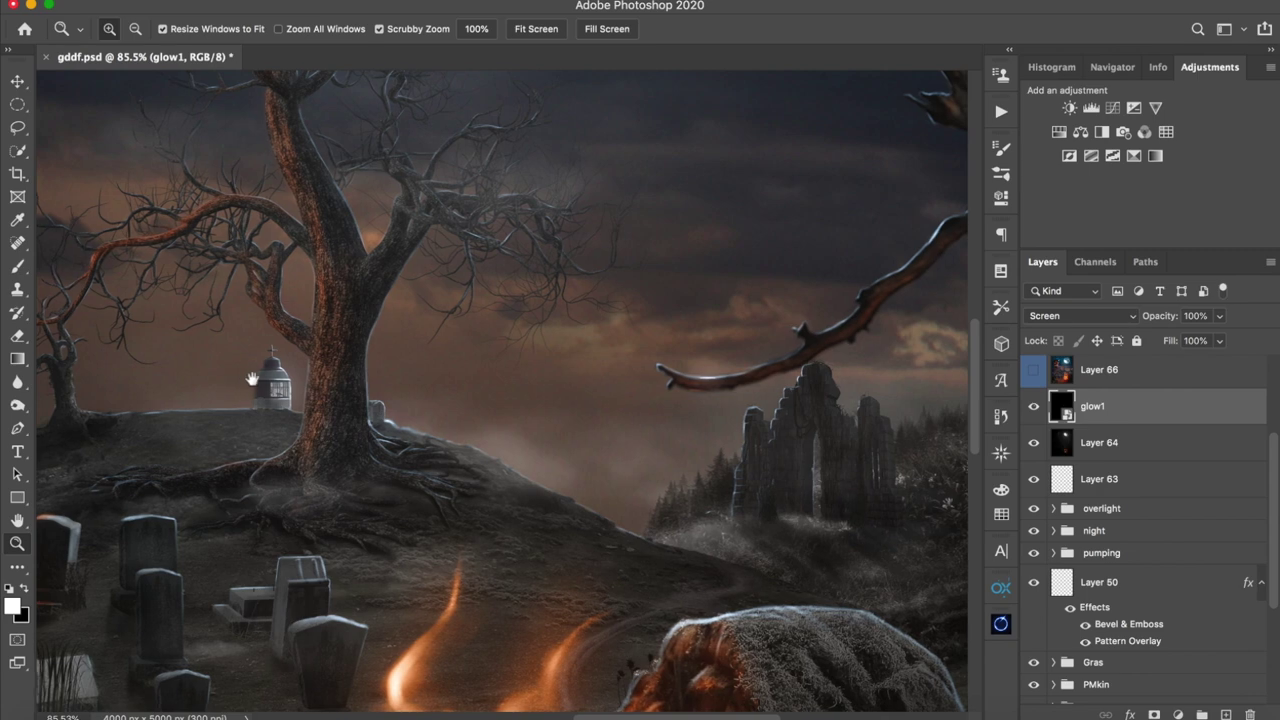
- Compare the small domed building beside the tree with glow1 off and on, and return to the whole composite
drag(247, 379, 472, 382)
click(1034, 406)
click(1034, 406)
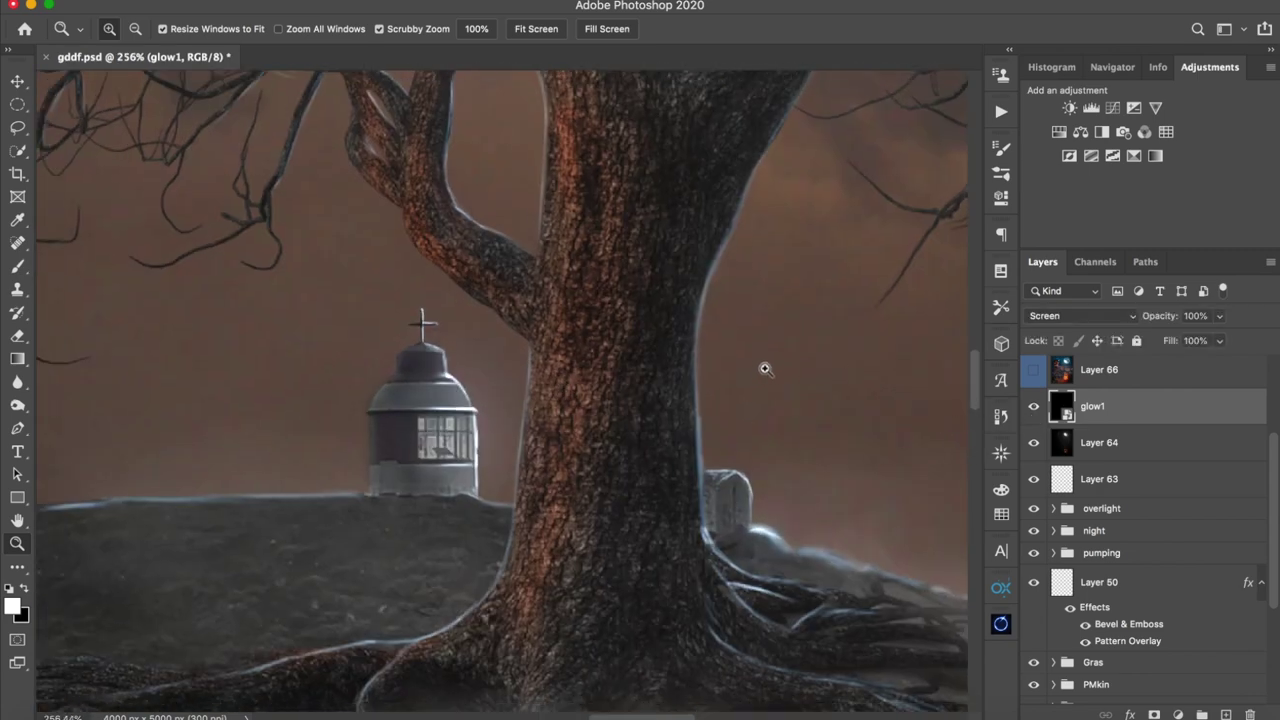
drag(765, 369, 650, 369)
drag(800, 428, 740, 432)
drag(925, 443, 880, 440)
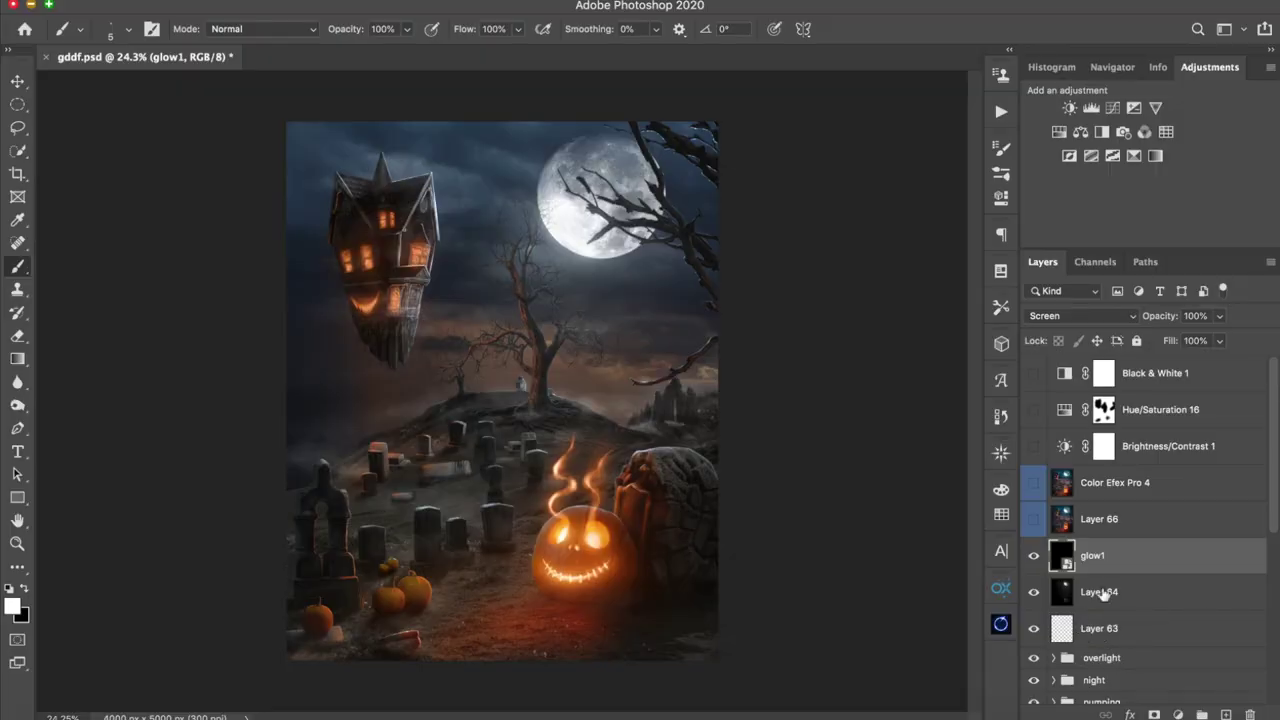
- Turn on Layer 66 above glow1 and select it
click(1031, 522)
click(1136, 530)
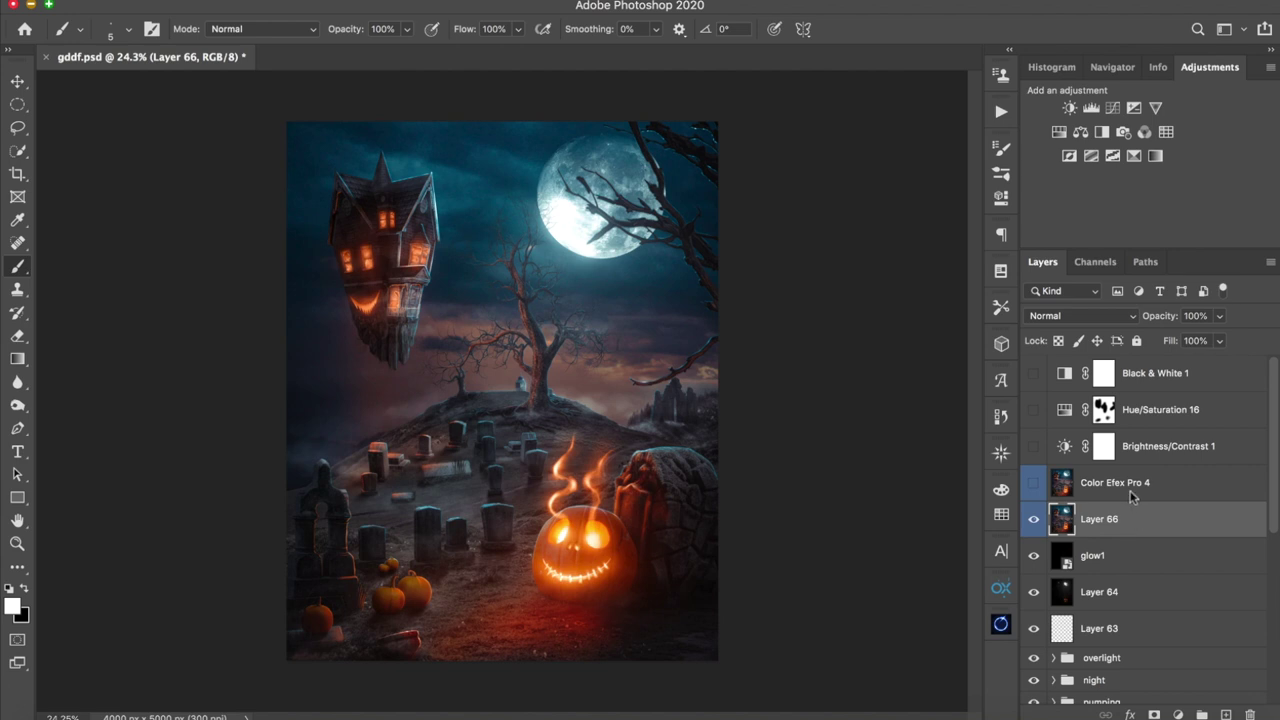
- Preview the pnmkin preset on Layer 66 in the Camera Raw filter and cancel the filter
key(super+shift+a)
click(1099, 184)
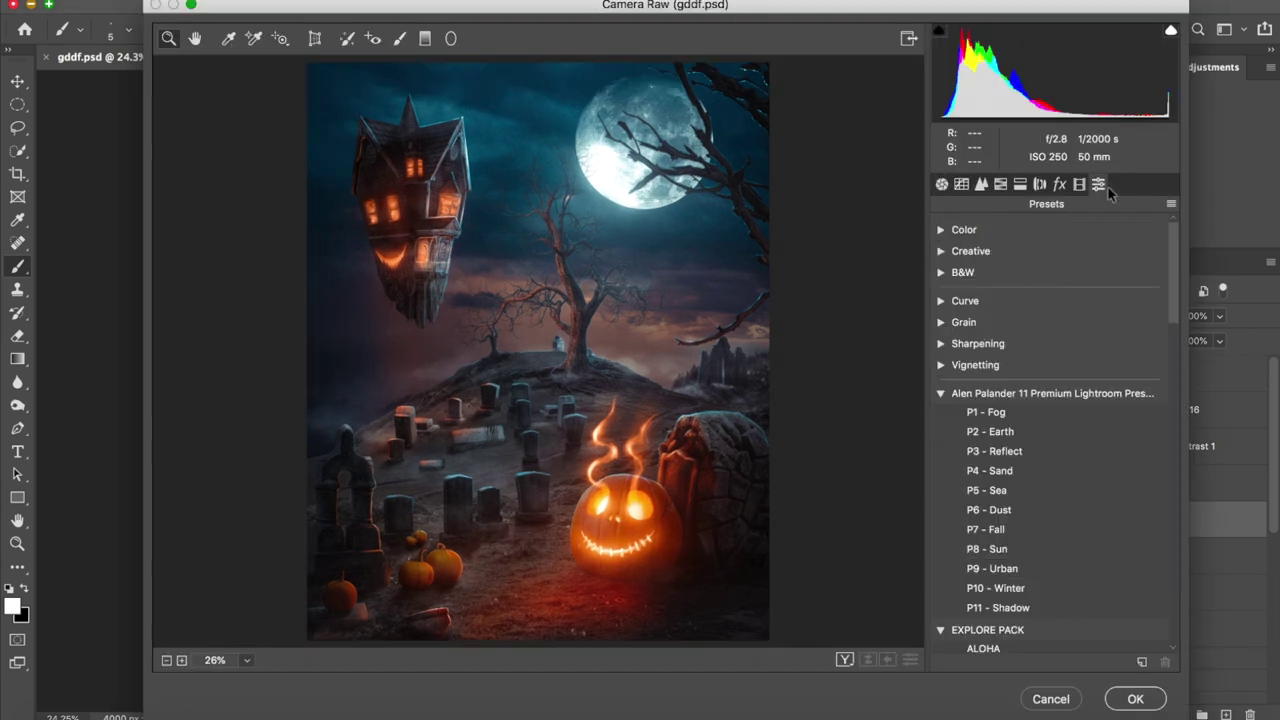
drag(1173, 310, 1175, 622)
click(982, 558)
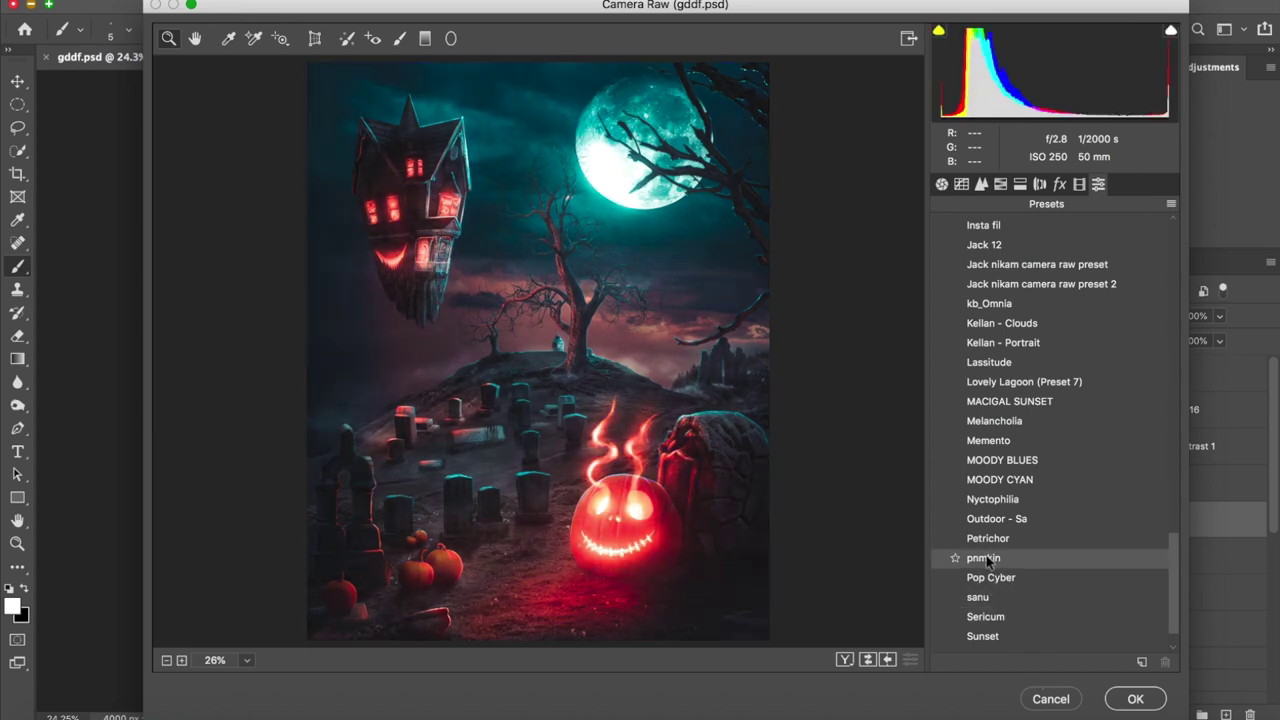
click(1064, 700)
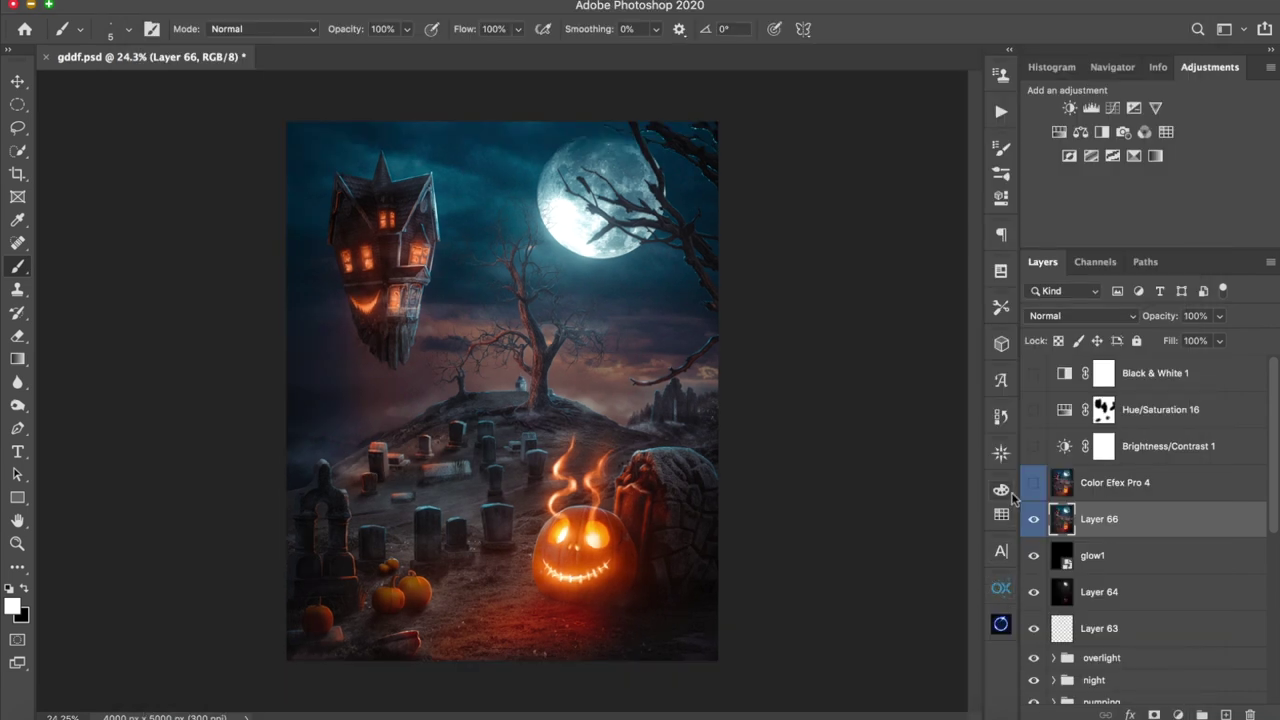
- Compare the composite with Layer 66 off and on, and turn on the Color Efex Pro 4 layer
click(1033, 519)
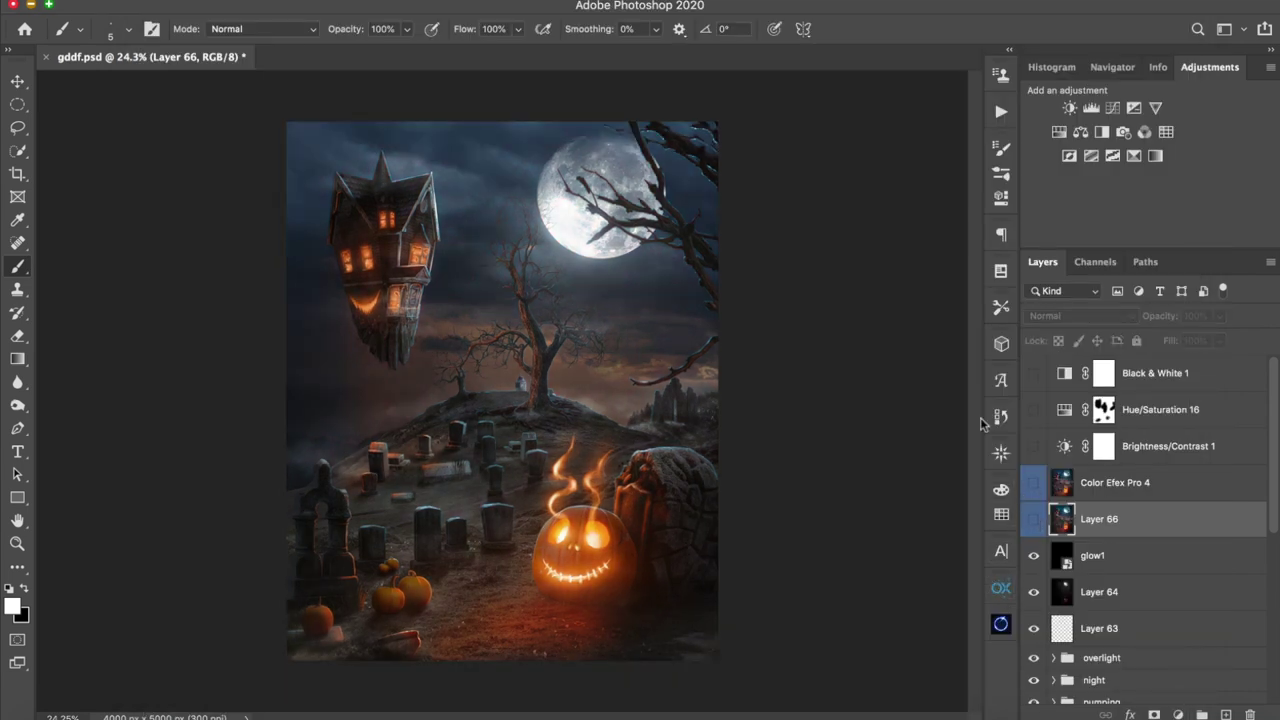
click(1033, 519)
click(1033, 482)
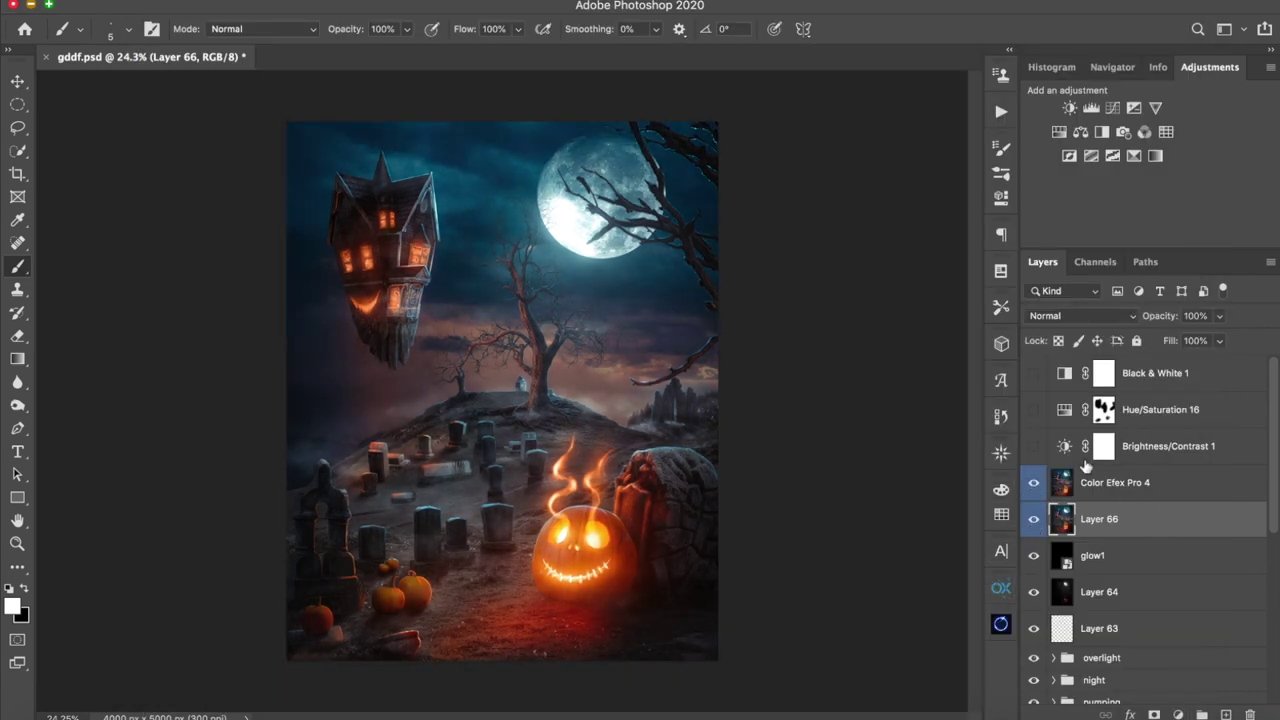
- Turn on the Brightness/Contrast 1 and Hue/Saturation 16 adjustment layers
click(1155, 457)
click(1033, 447)
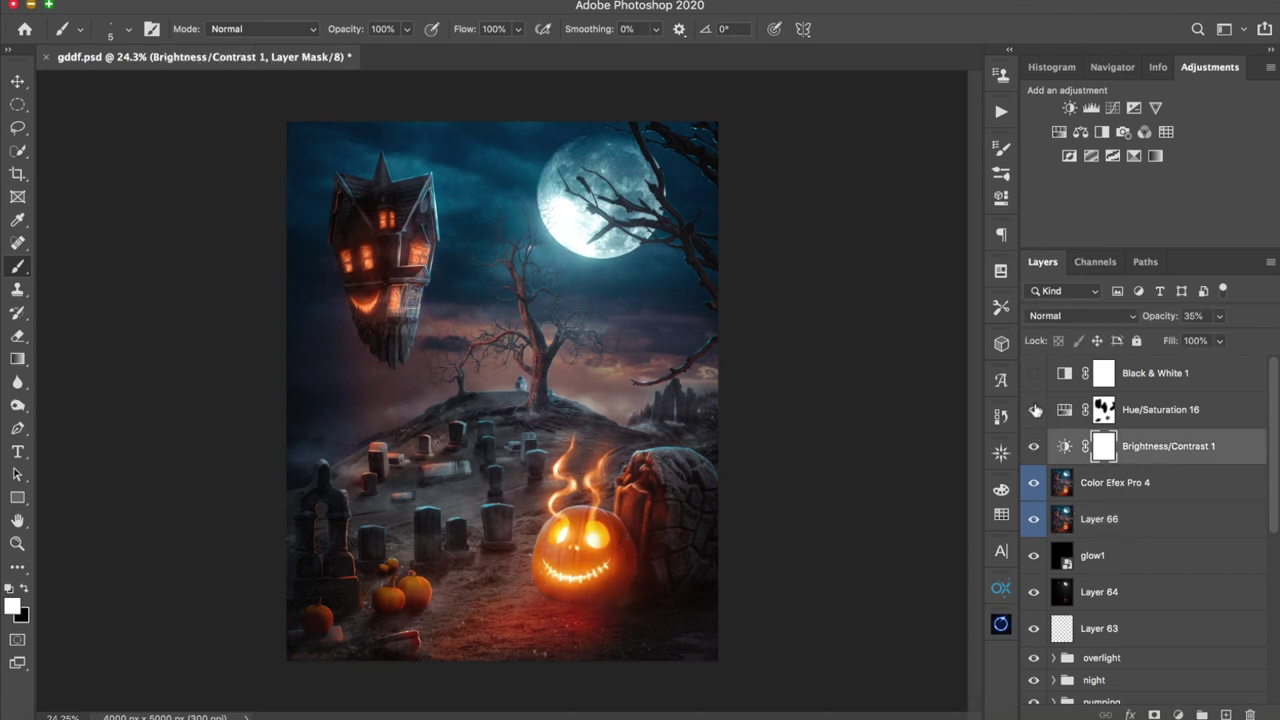
click(1033, 410)
- Check the composite's tones by switching the Black & White 1 adjustment on and off, leaving it hidden
click(1160, 377)
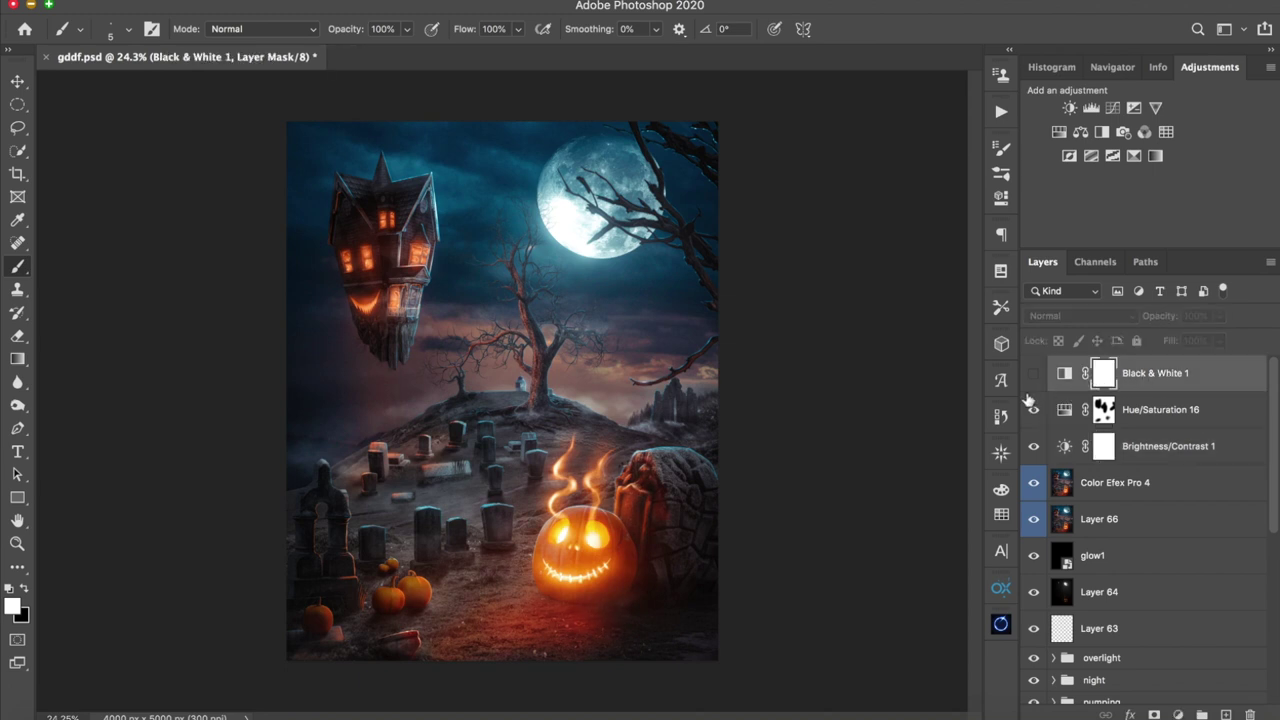
click(1033, 374)
click(1033, 374)
click(1033, 374)
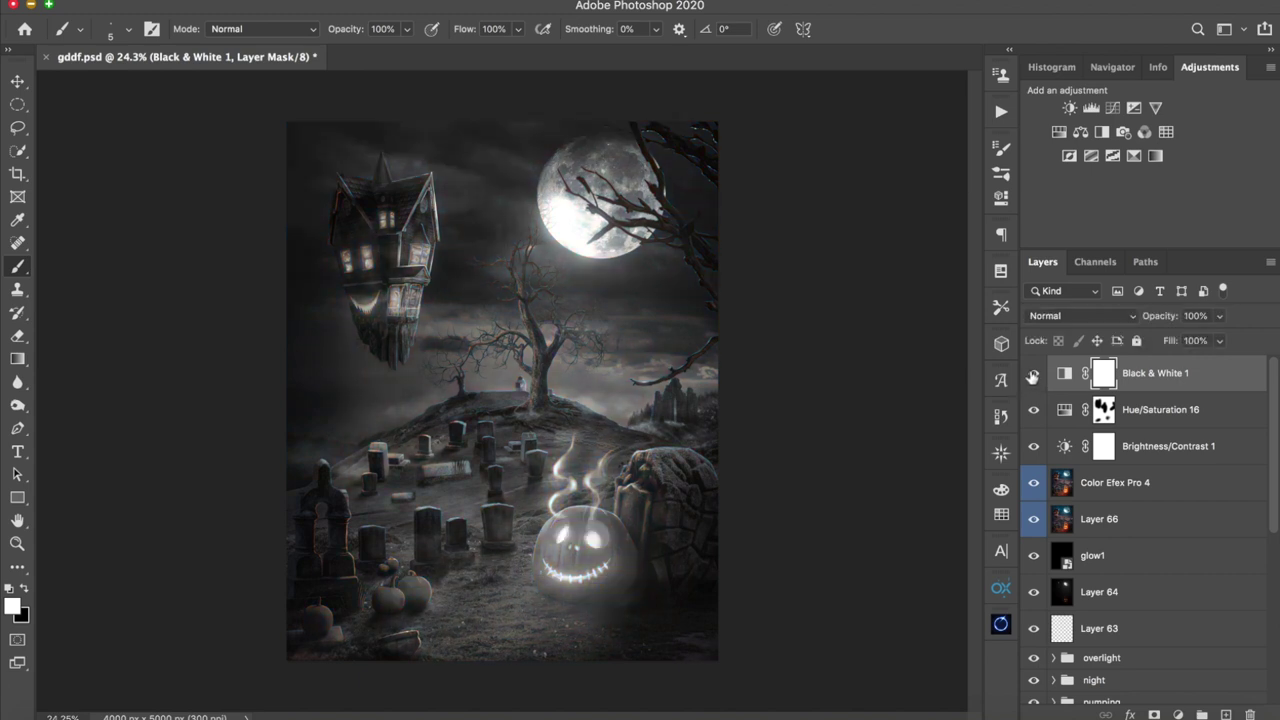
click(1033, 376)
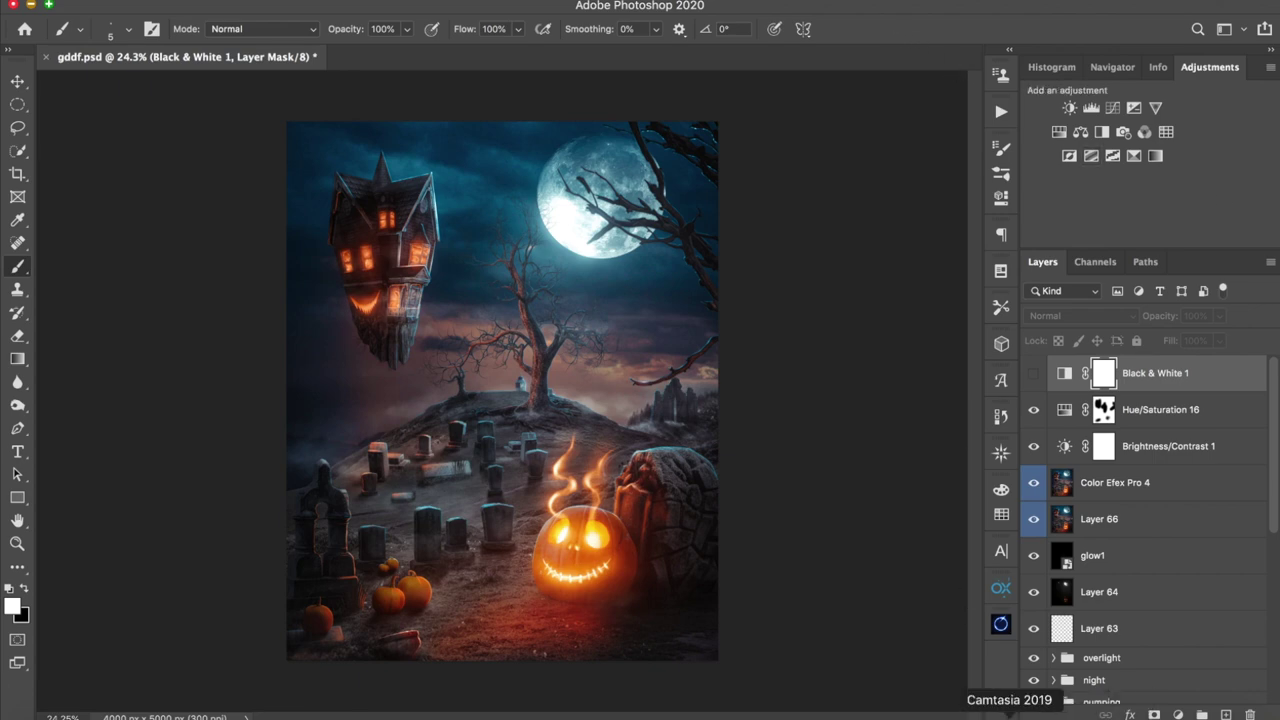
click(866, 2)
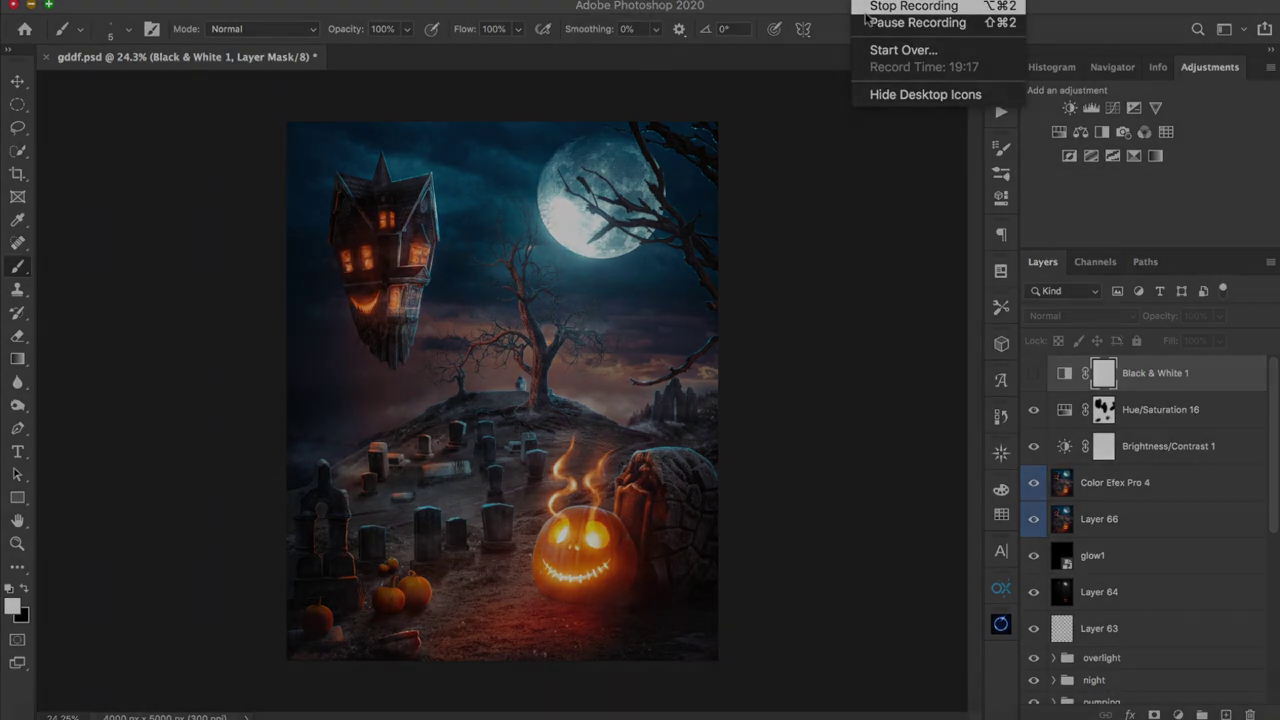